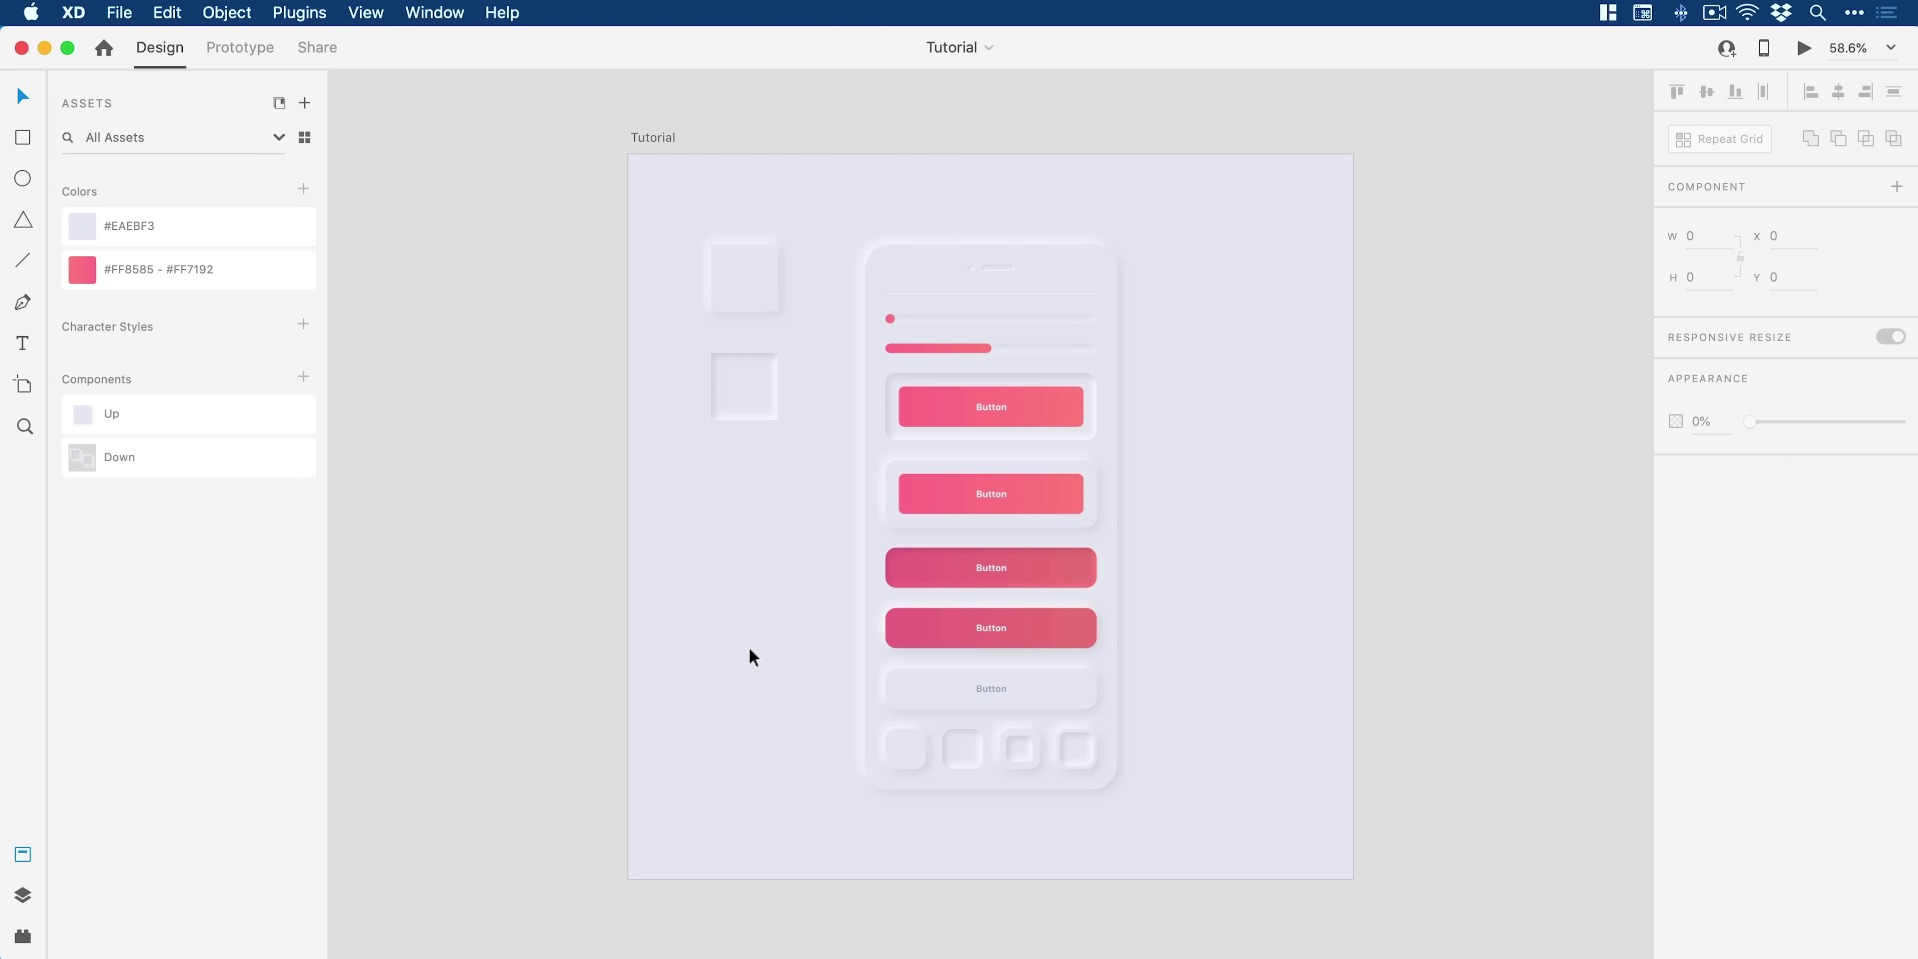
# Step: Zoom to 150% on the Up and Down master squares beside the phone mockup
pyautogui.press('z')
pyautogui.click(908, 492)
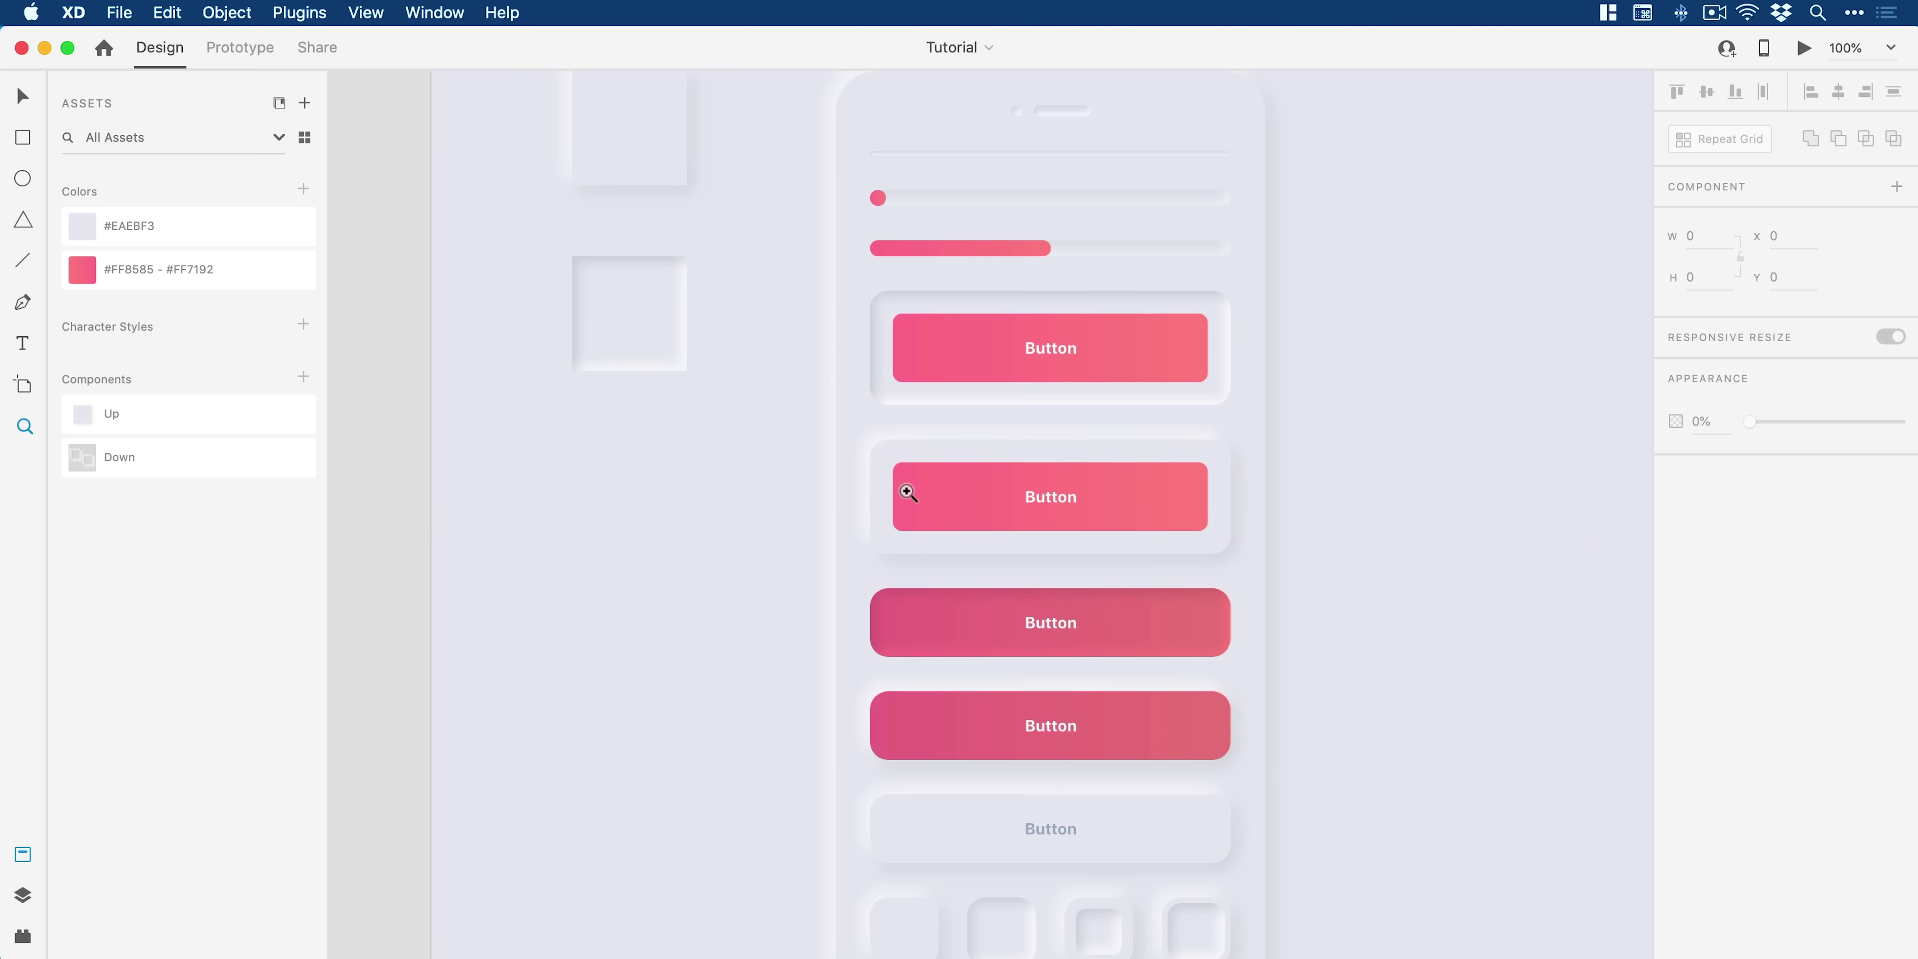
pyautogui.press('v')
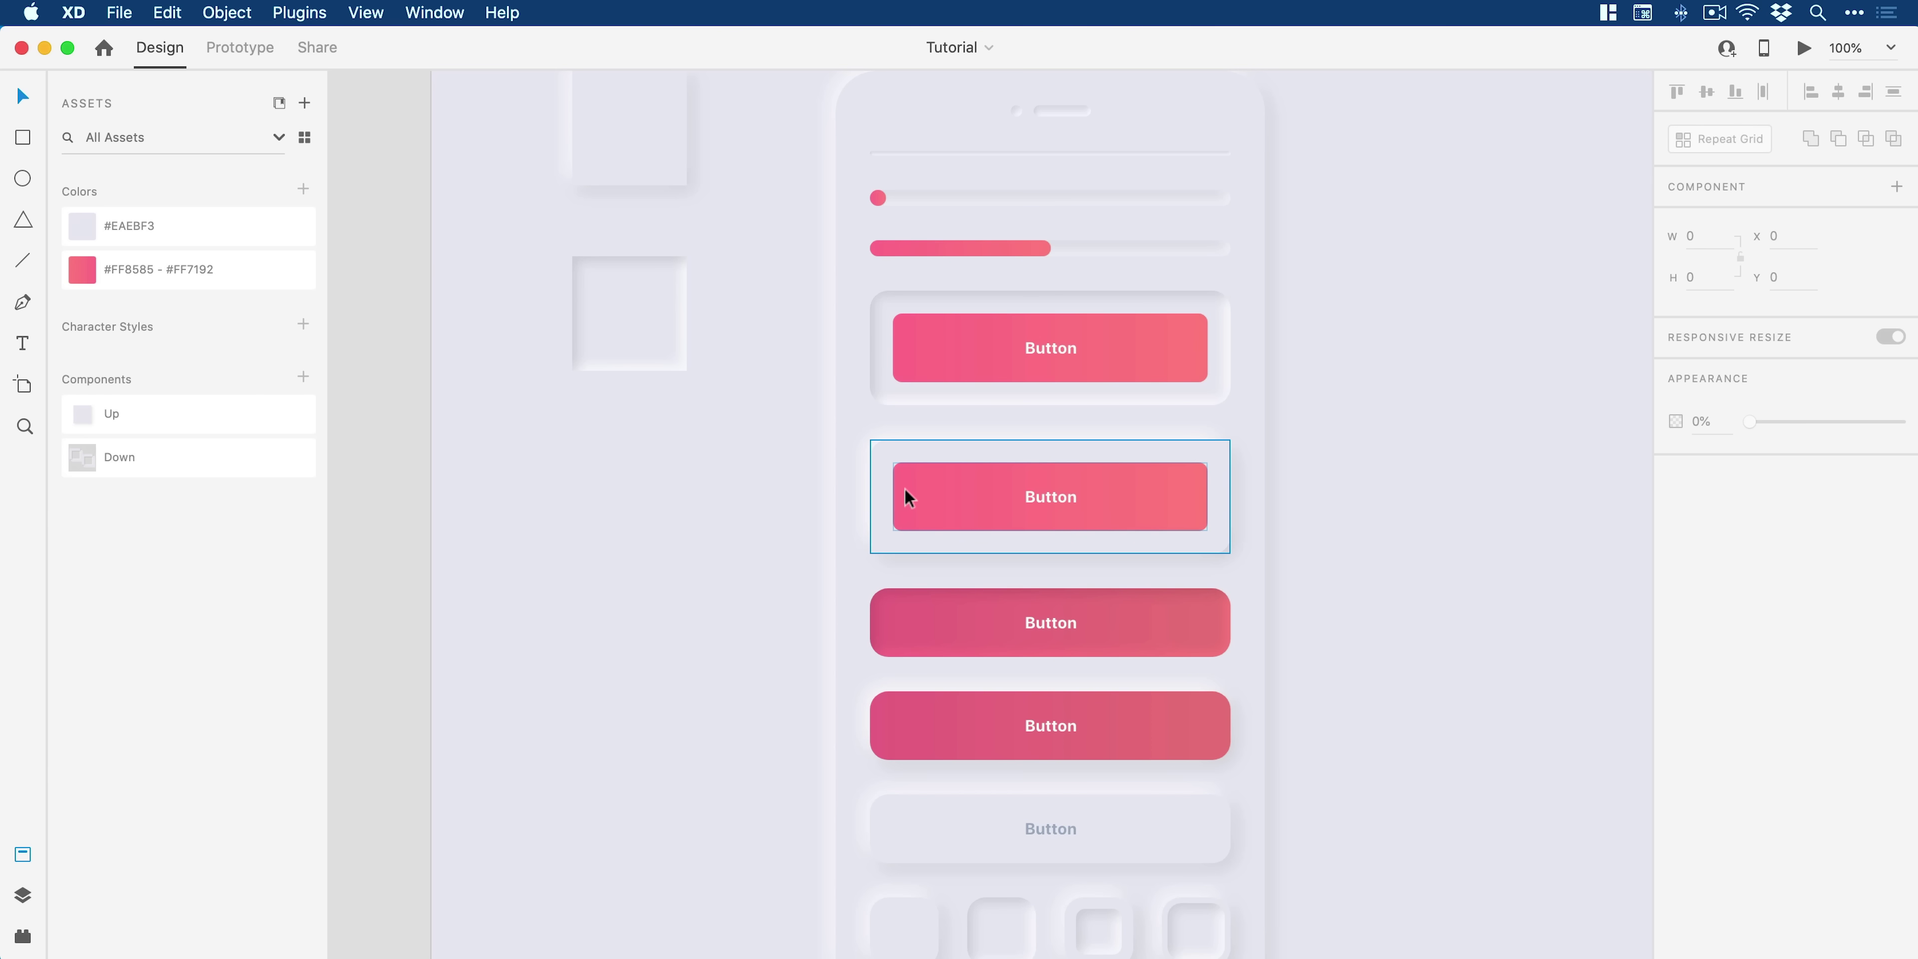
pyautogui.press('super+minus')
pyautogui.press('z')
pyautogui.click(727, 419)
pyautogui.press('v')
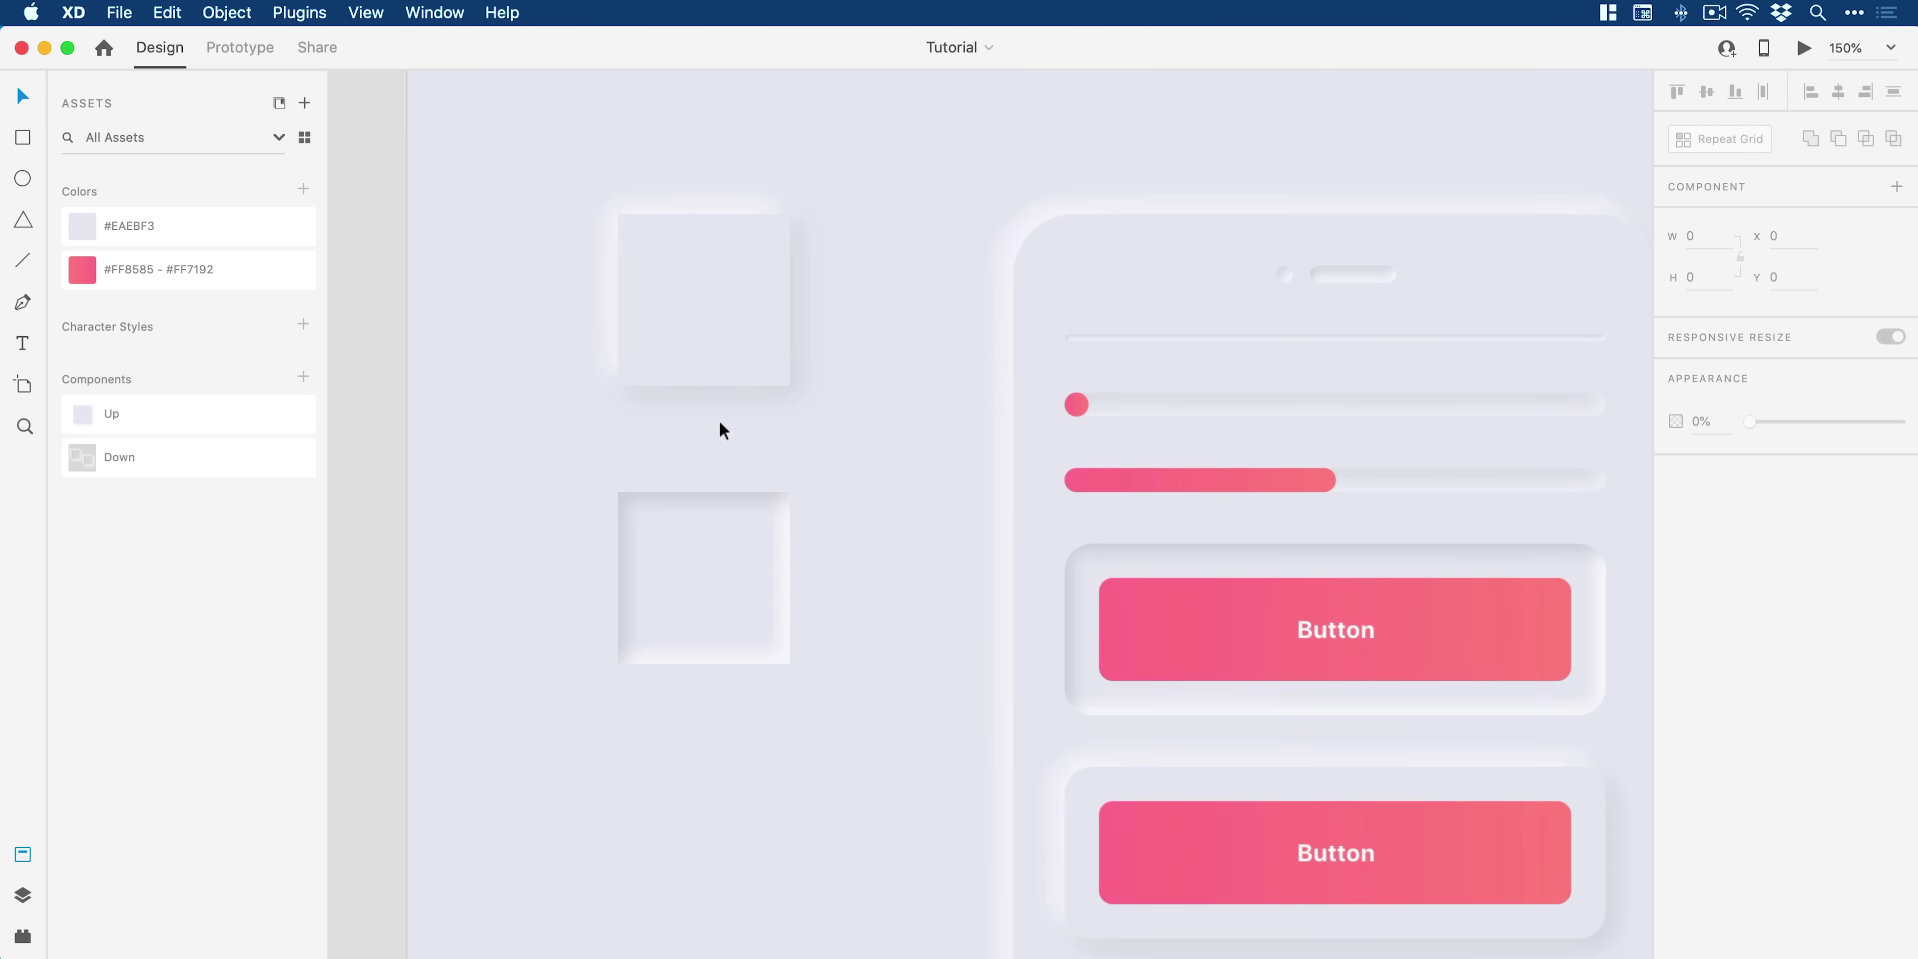
# Step: Select the raised Up and inset Down squares in turn to inspect them, then deselect
pyautogui.click(708, 381)
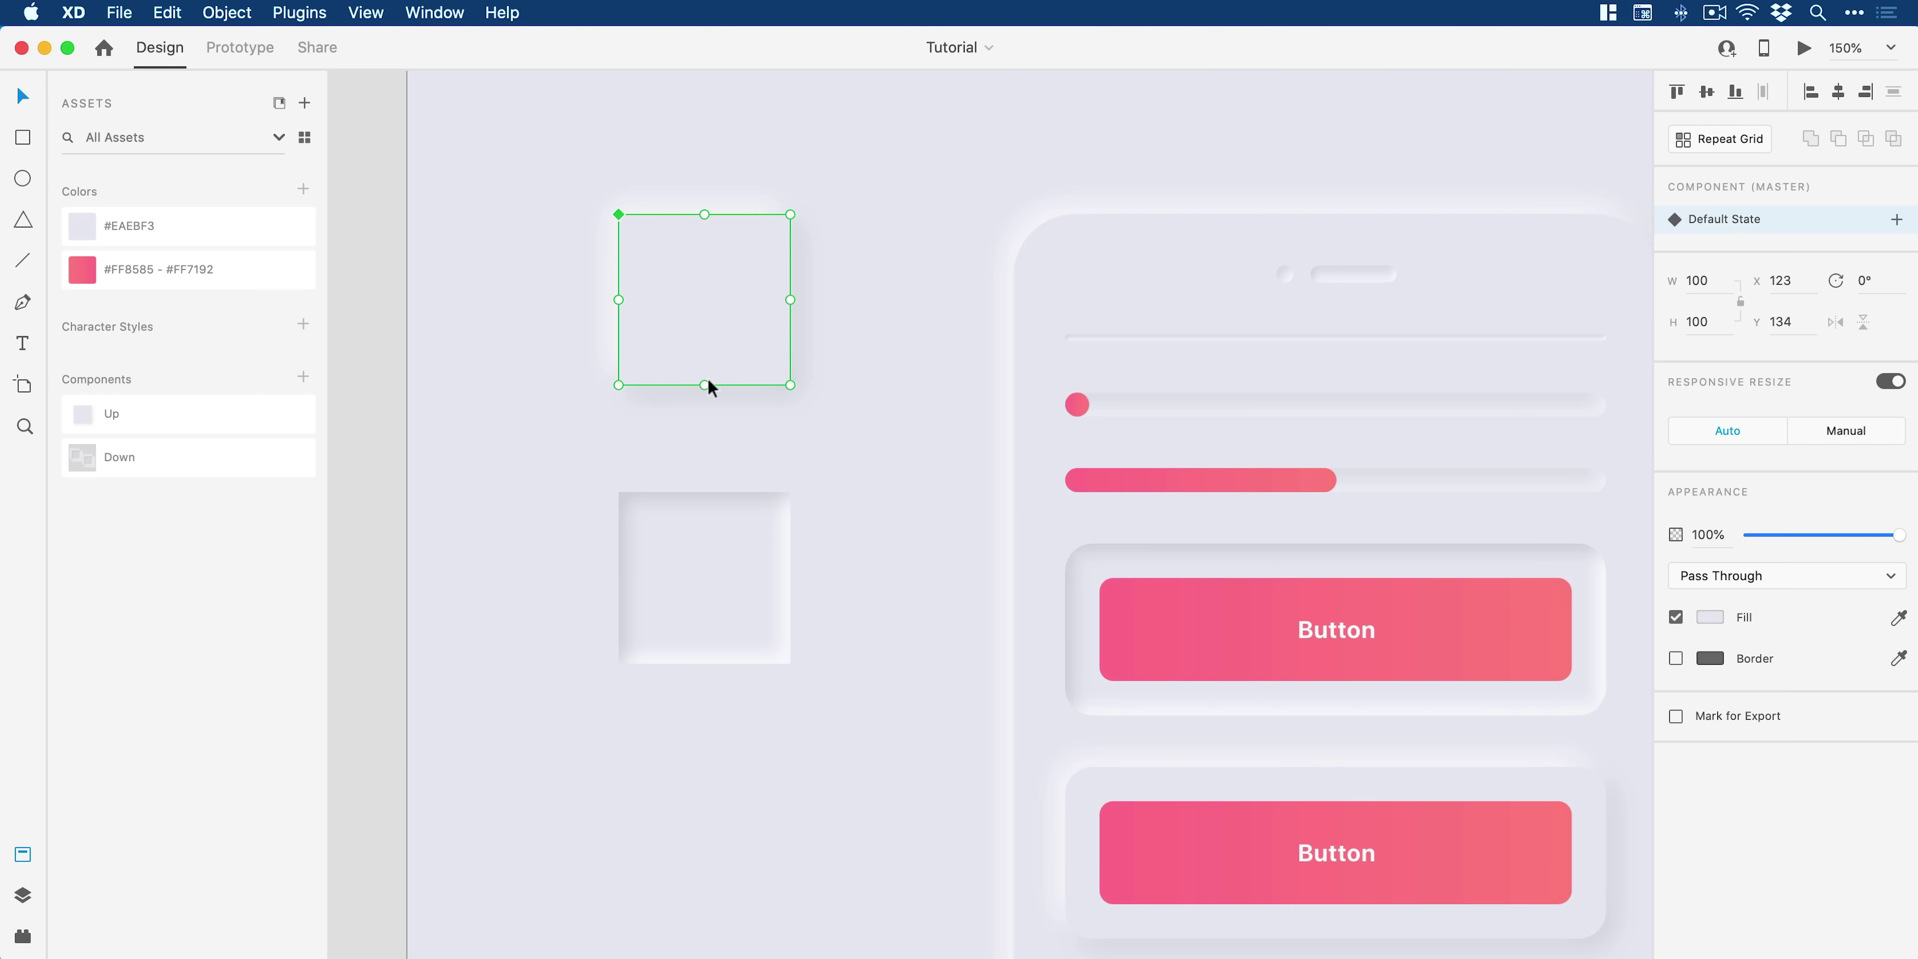
pyautogui.click(711, 488)
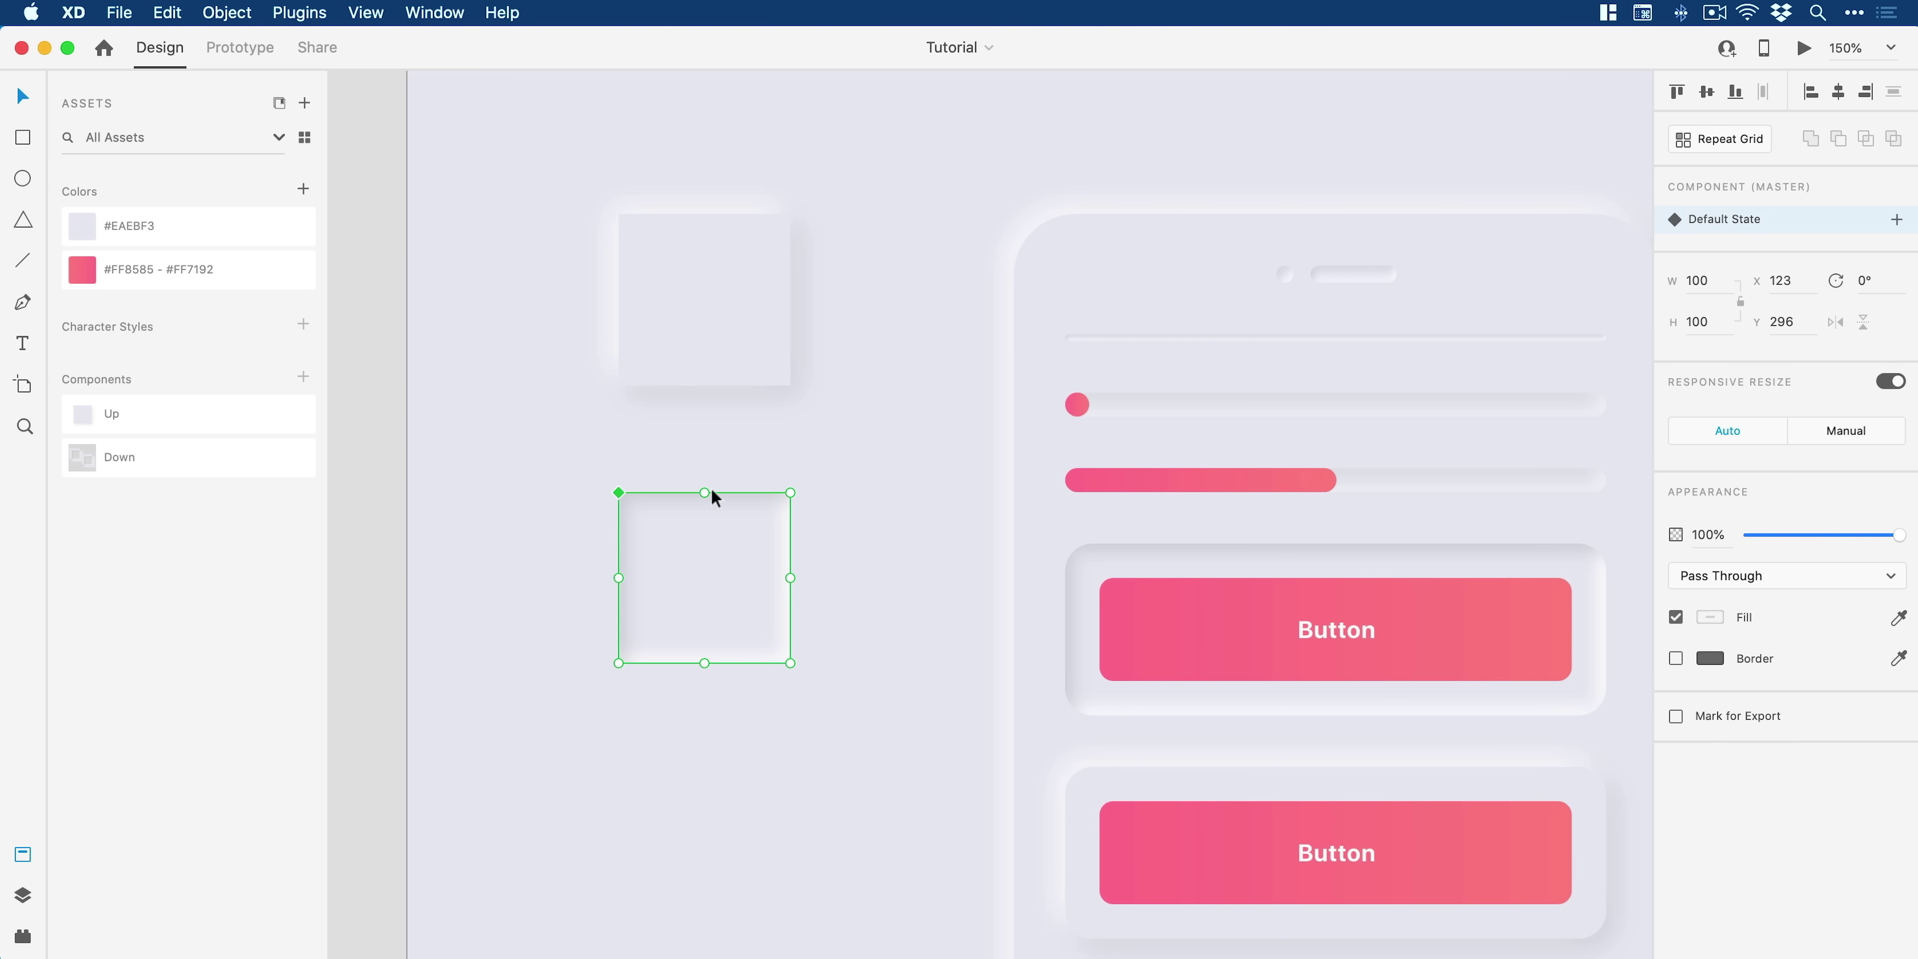
pyautogui.click(867, 465)
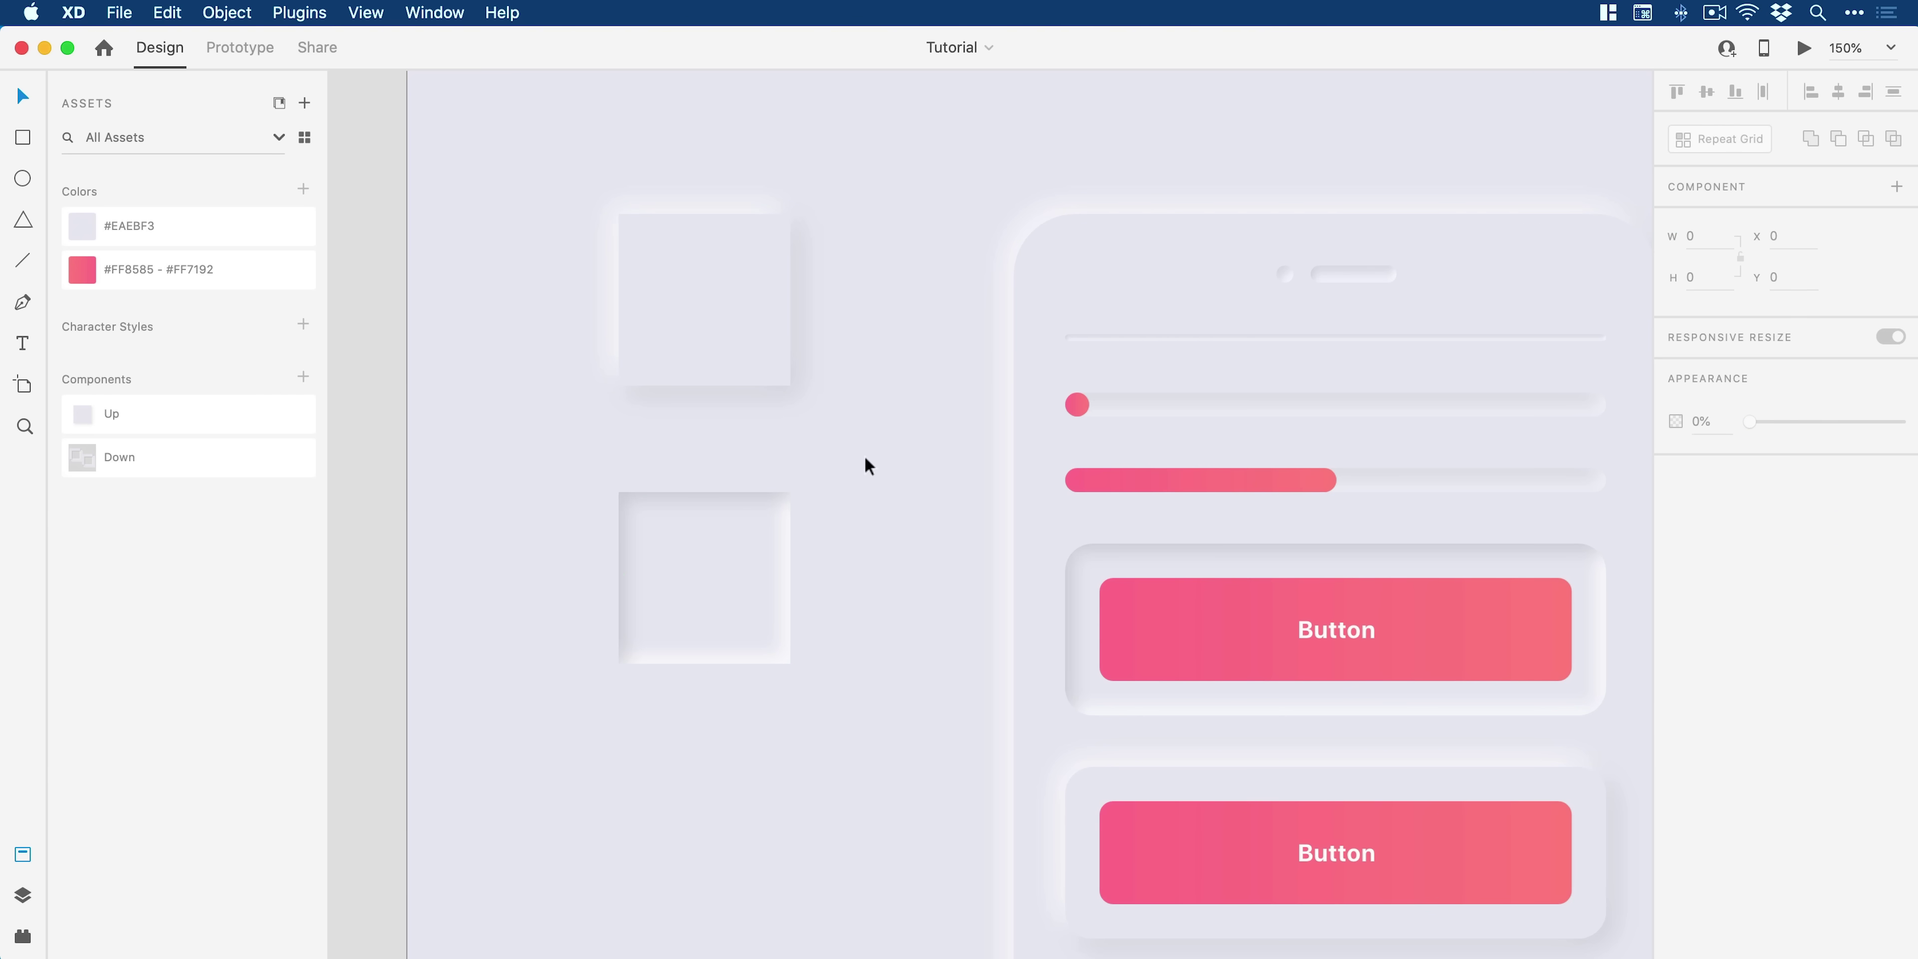
pyautogui.click(730, 296)
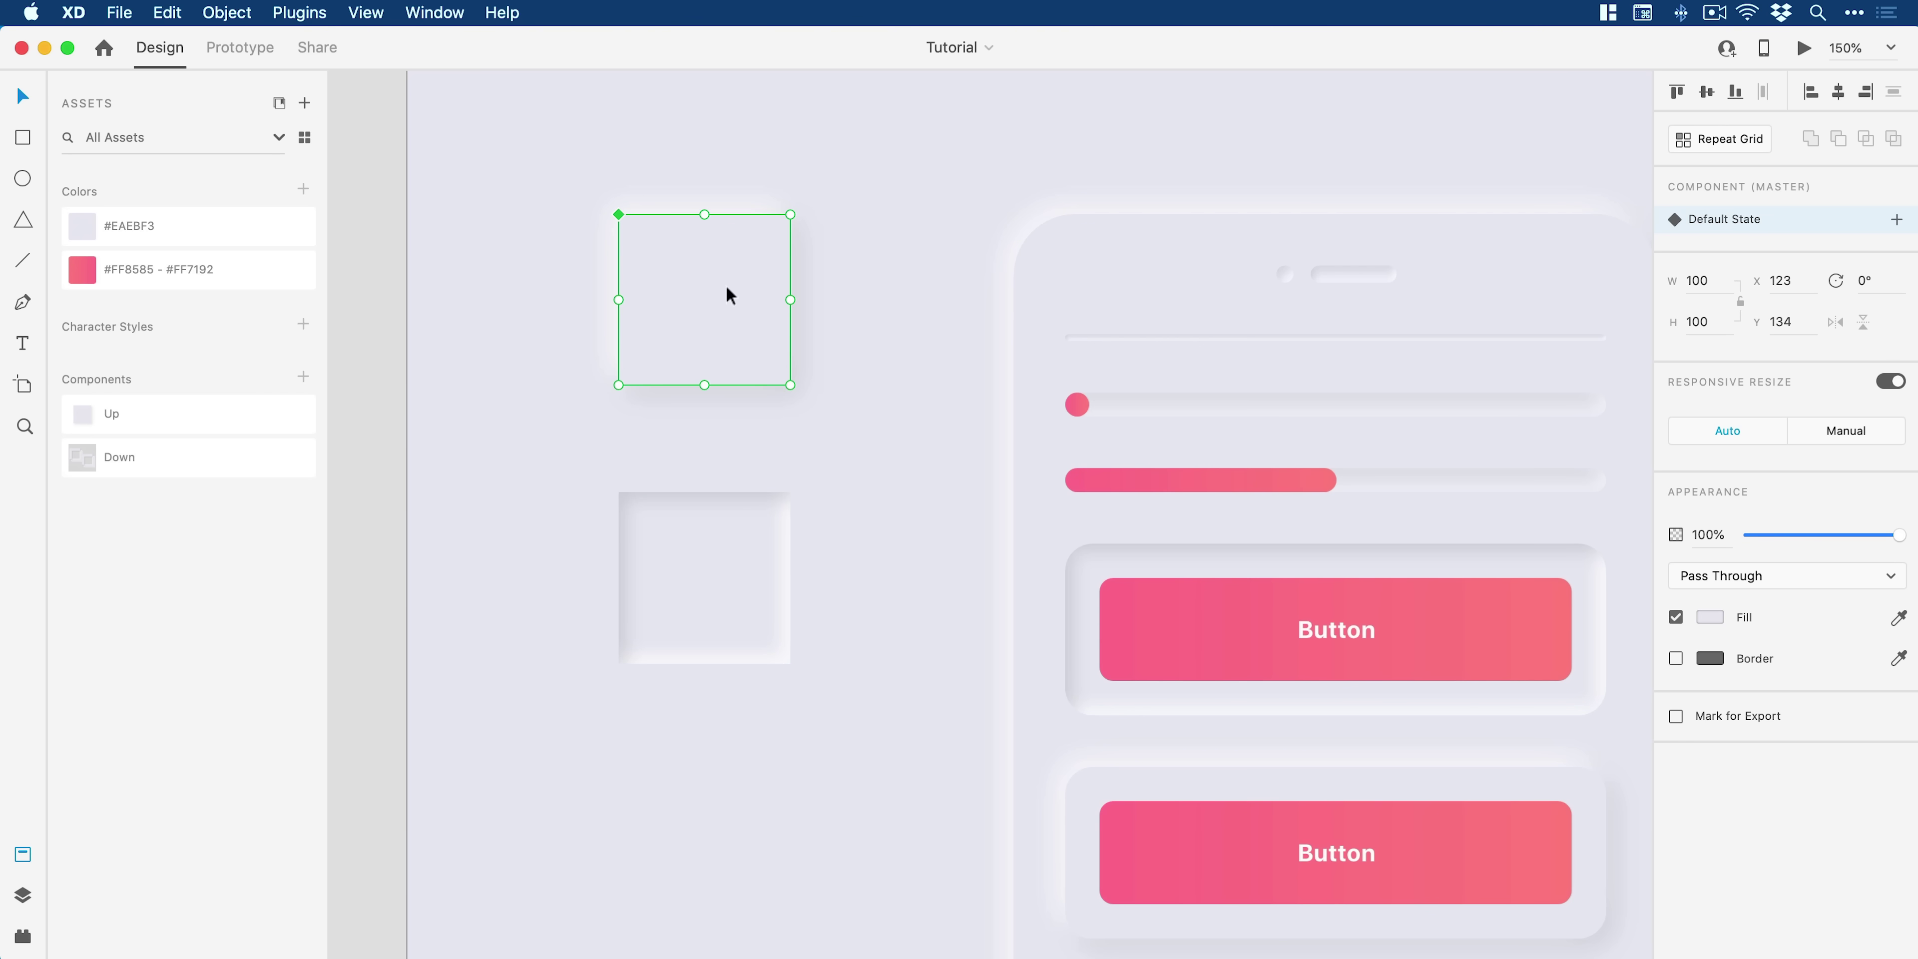
pyautogui.click(923, 306)
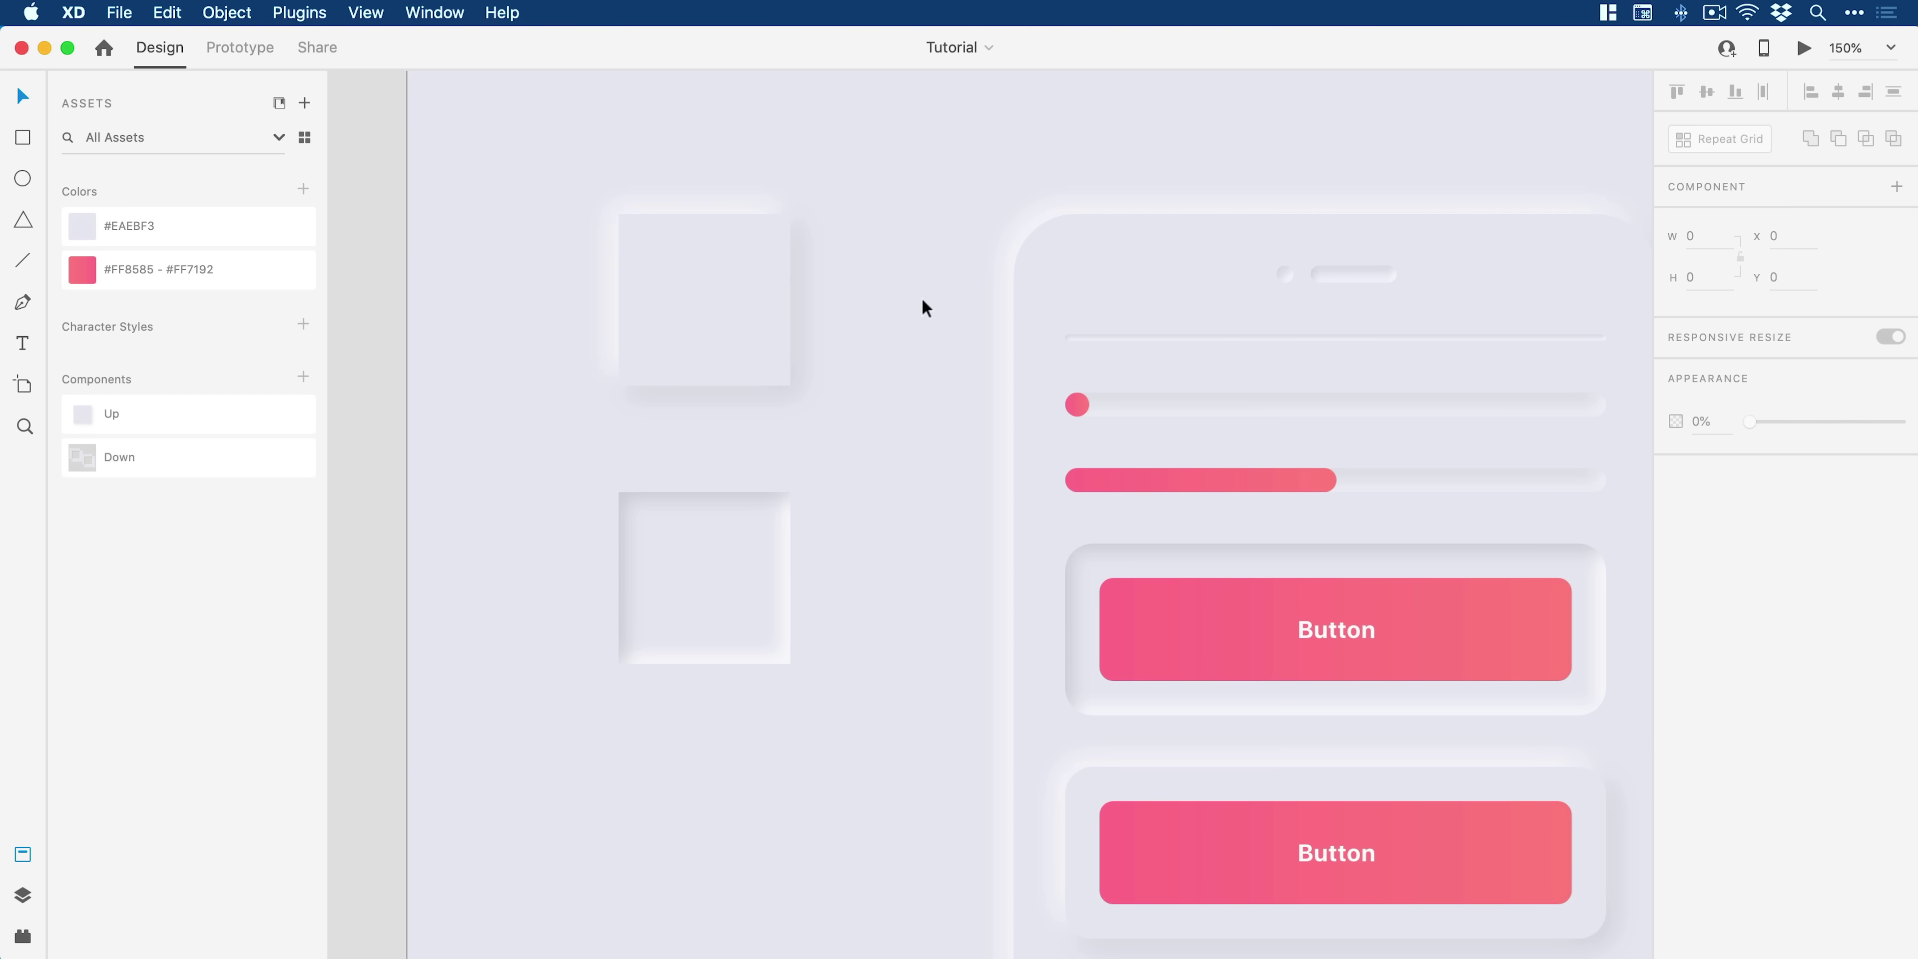
# Step: Try shifting the pink button gradient toward green, then undo the change
pyautogui.rightClick(165, 267)
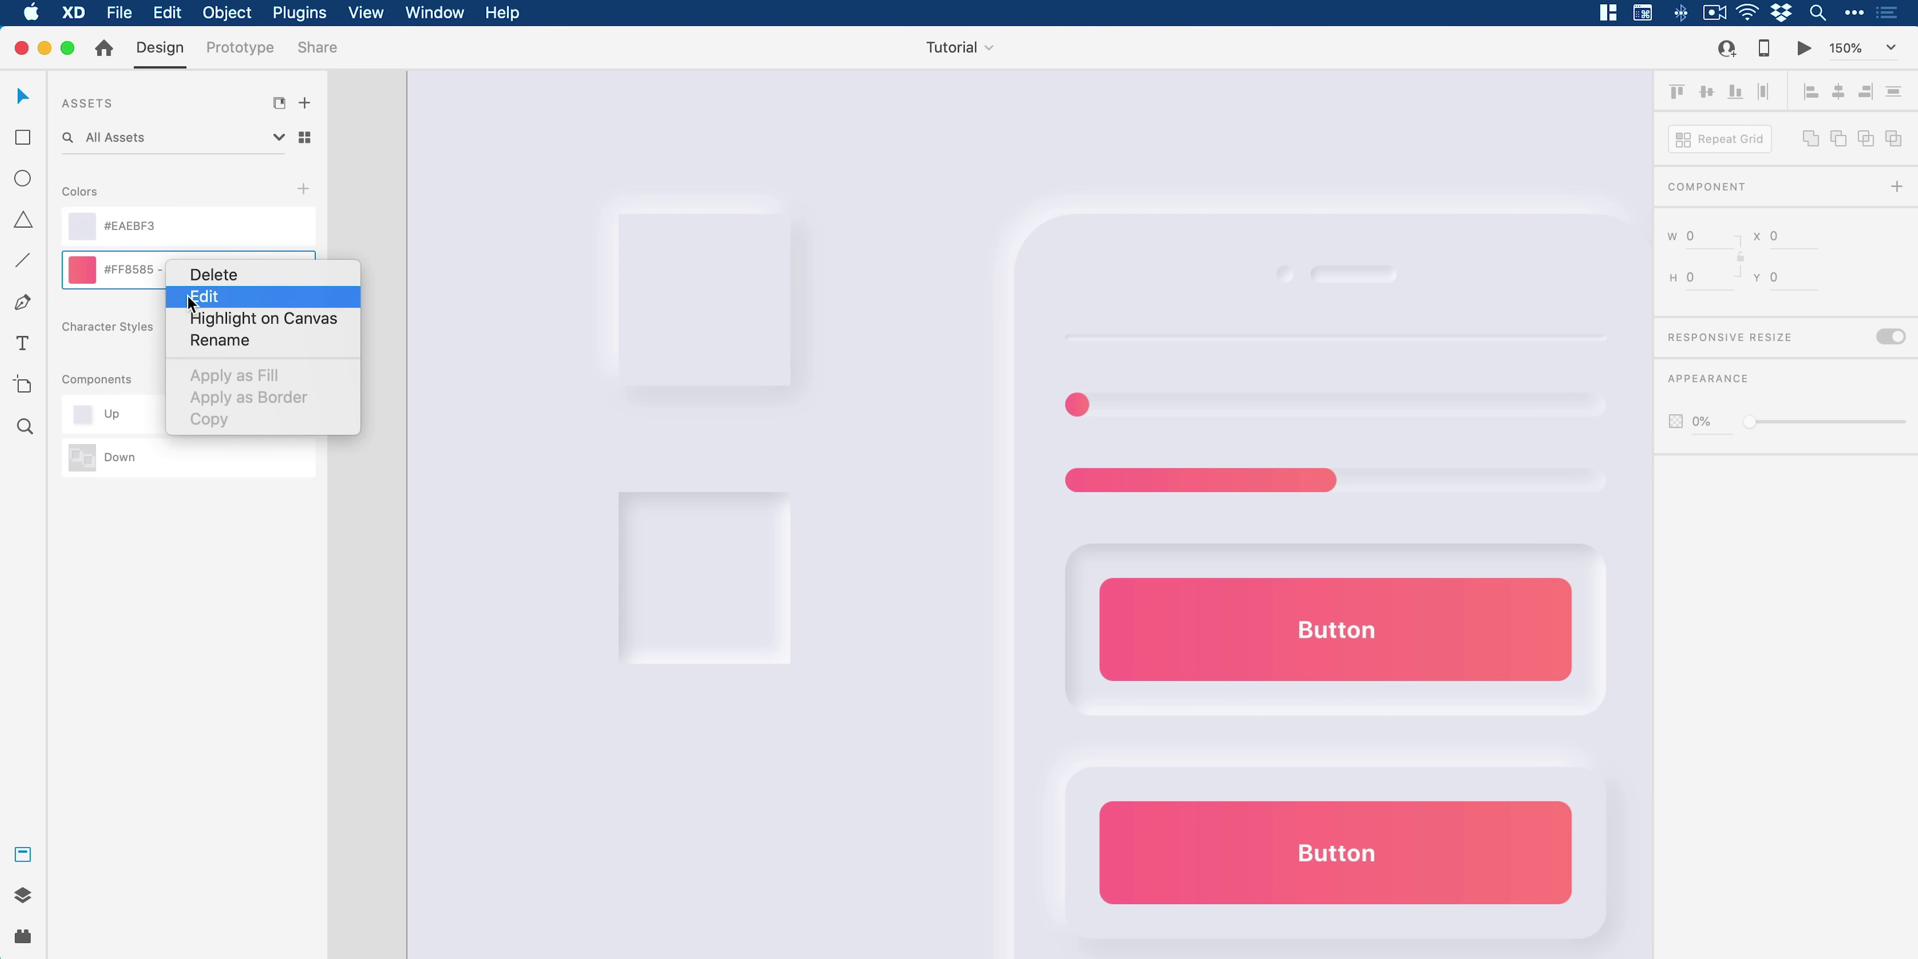
pyautogui.click(201, 295)
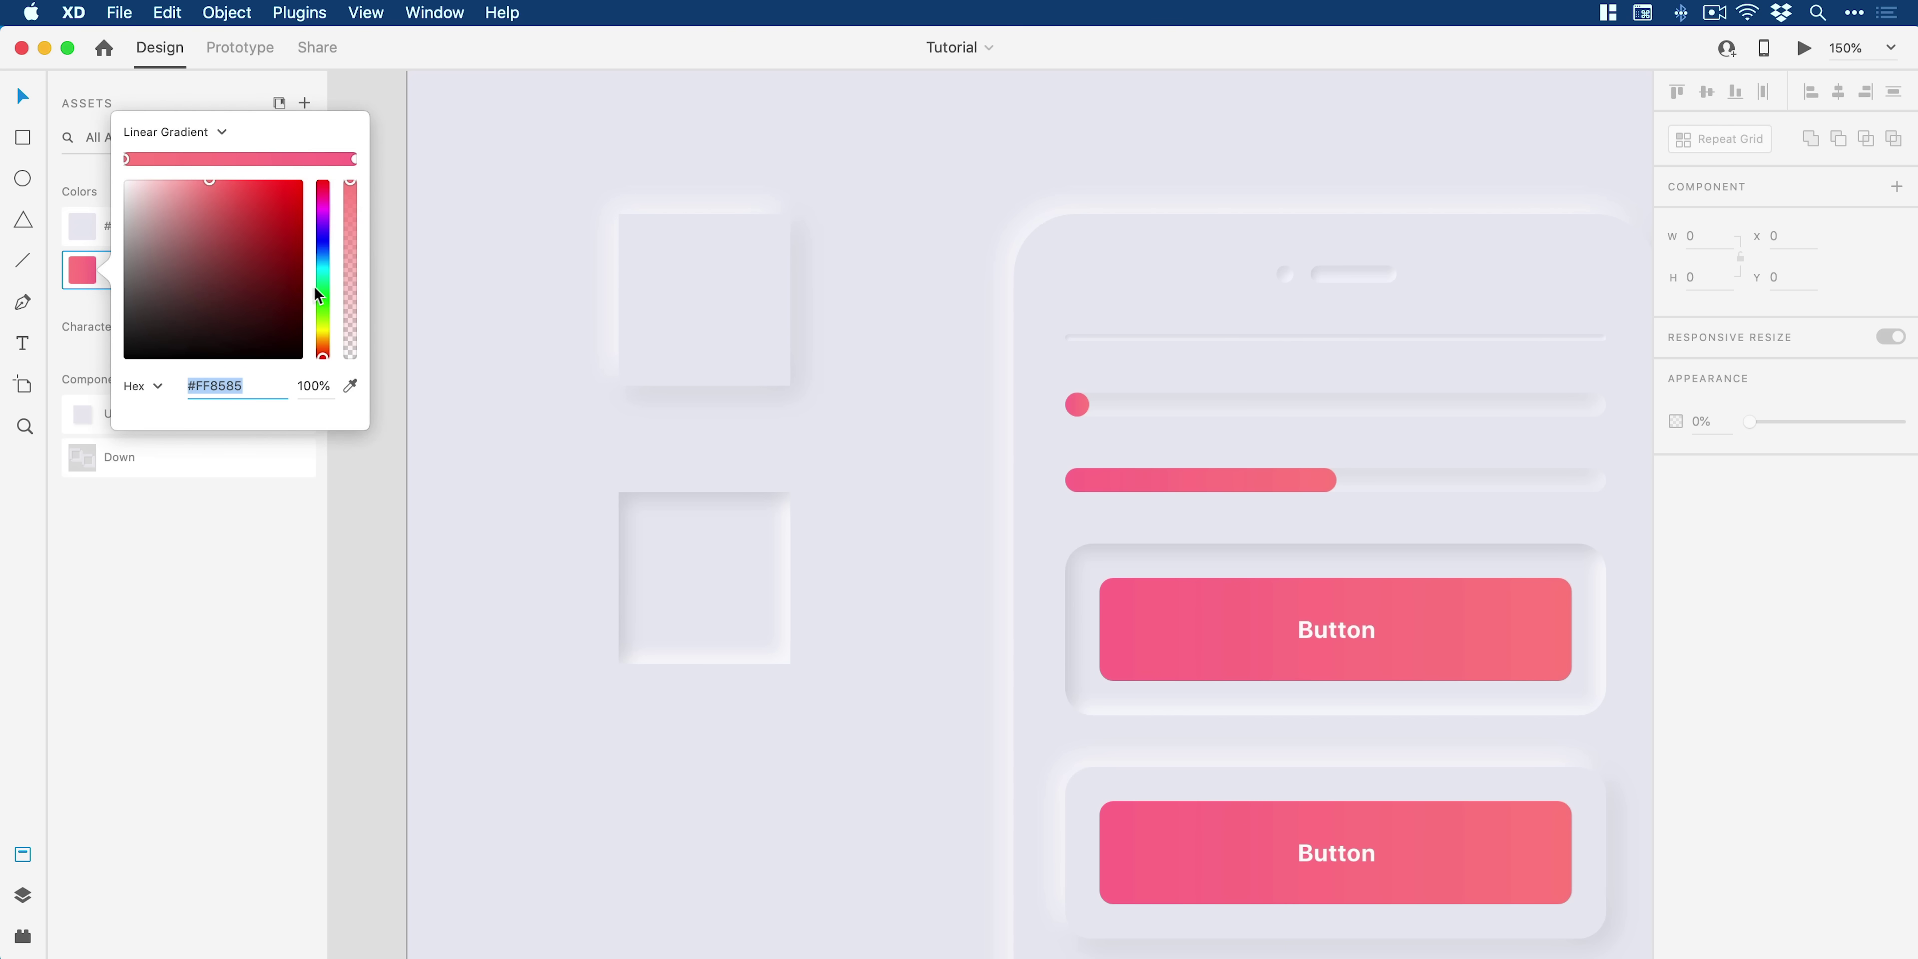
pyautogui.moveTo(322, 296); pyautogui.dragTo(402, 308)
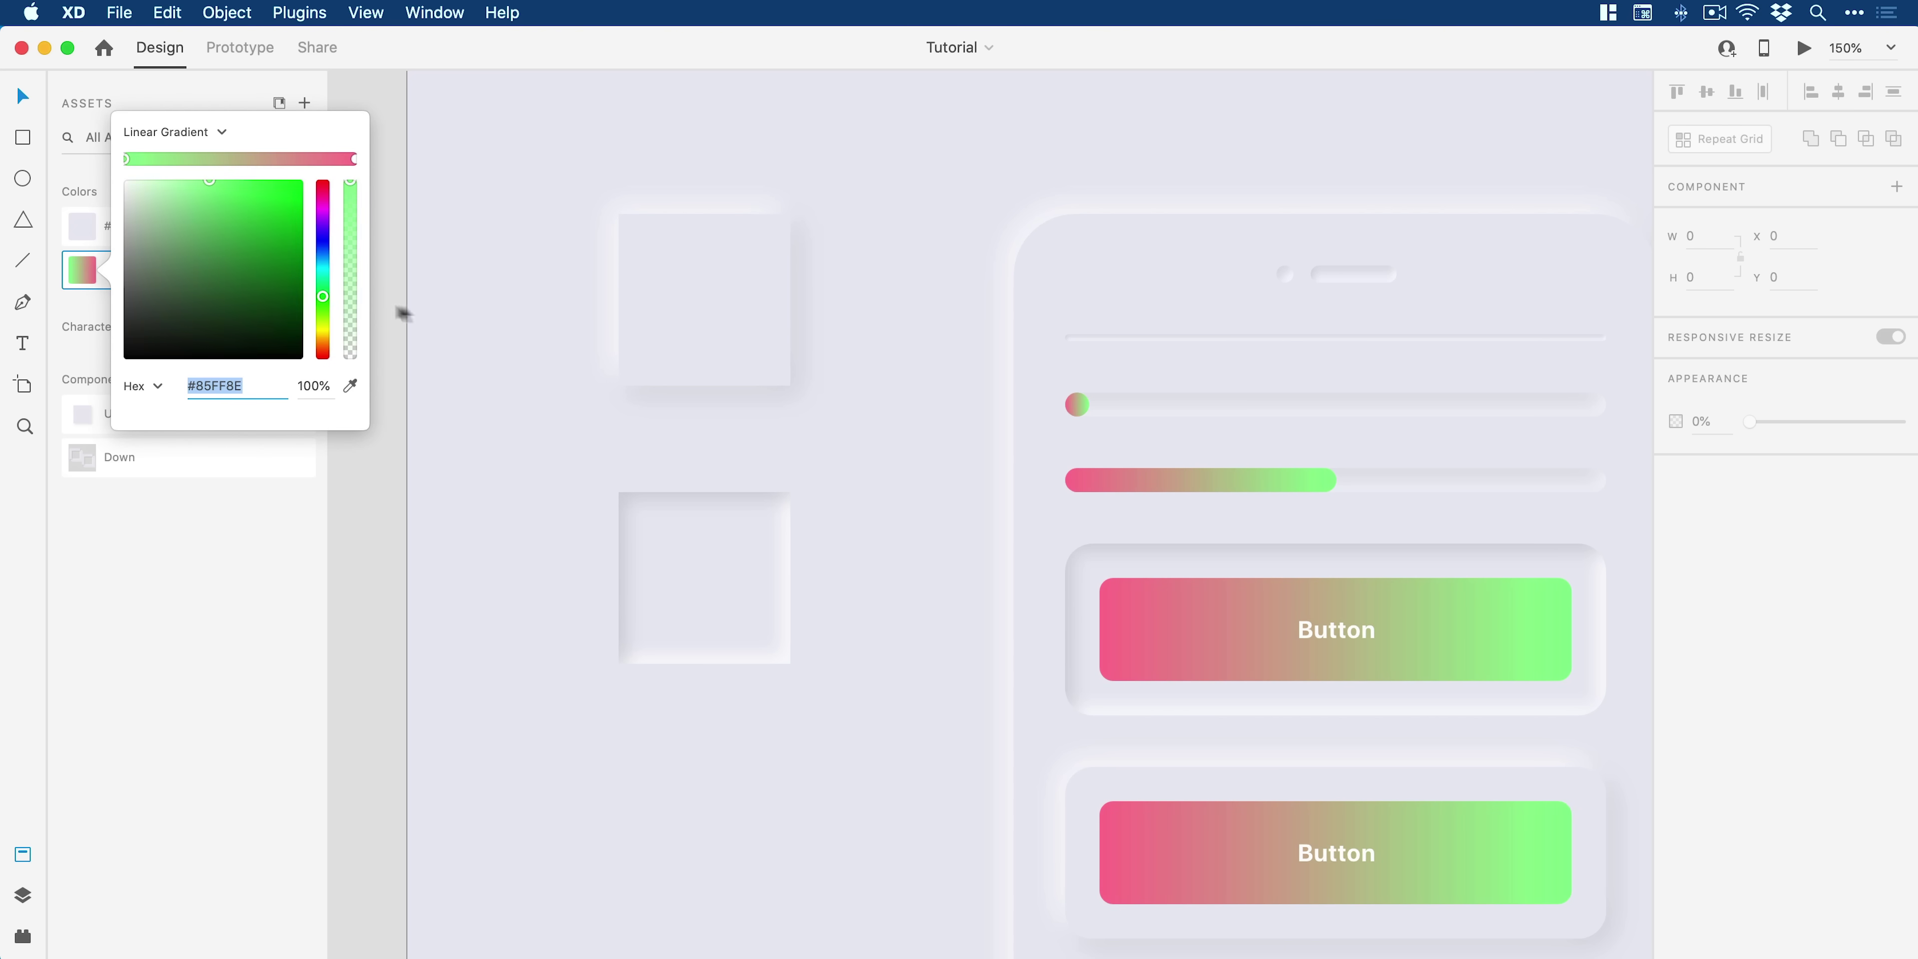
pyautogui.click(454, 312)
pyautogui.press('super+z')
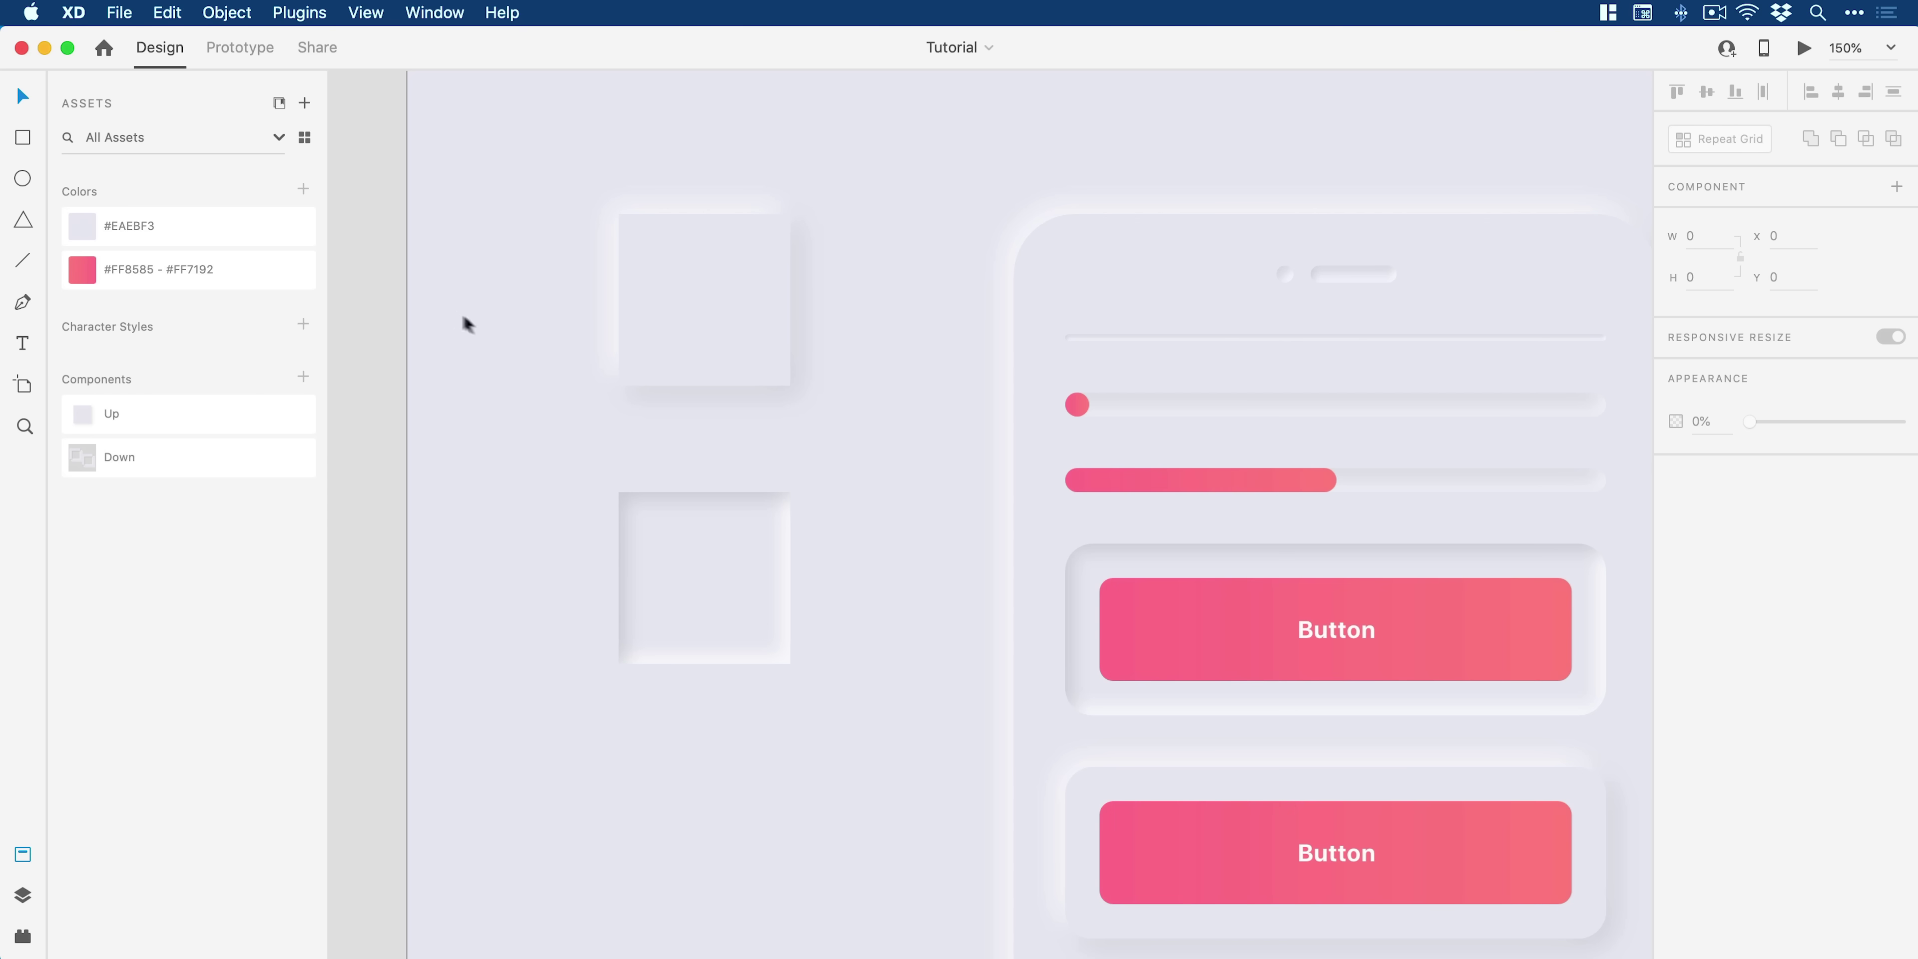
# Step: Try a light pink shadow on the raised square, undo it, and fit the whole artboard in view
pyautogui.click(683, 385)
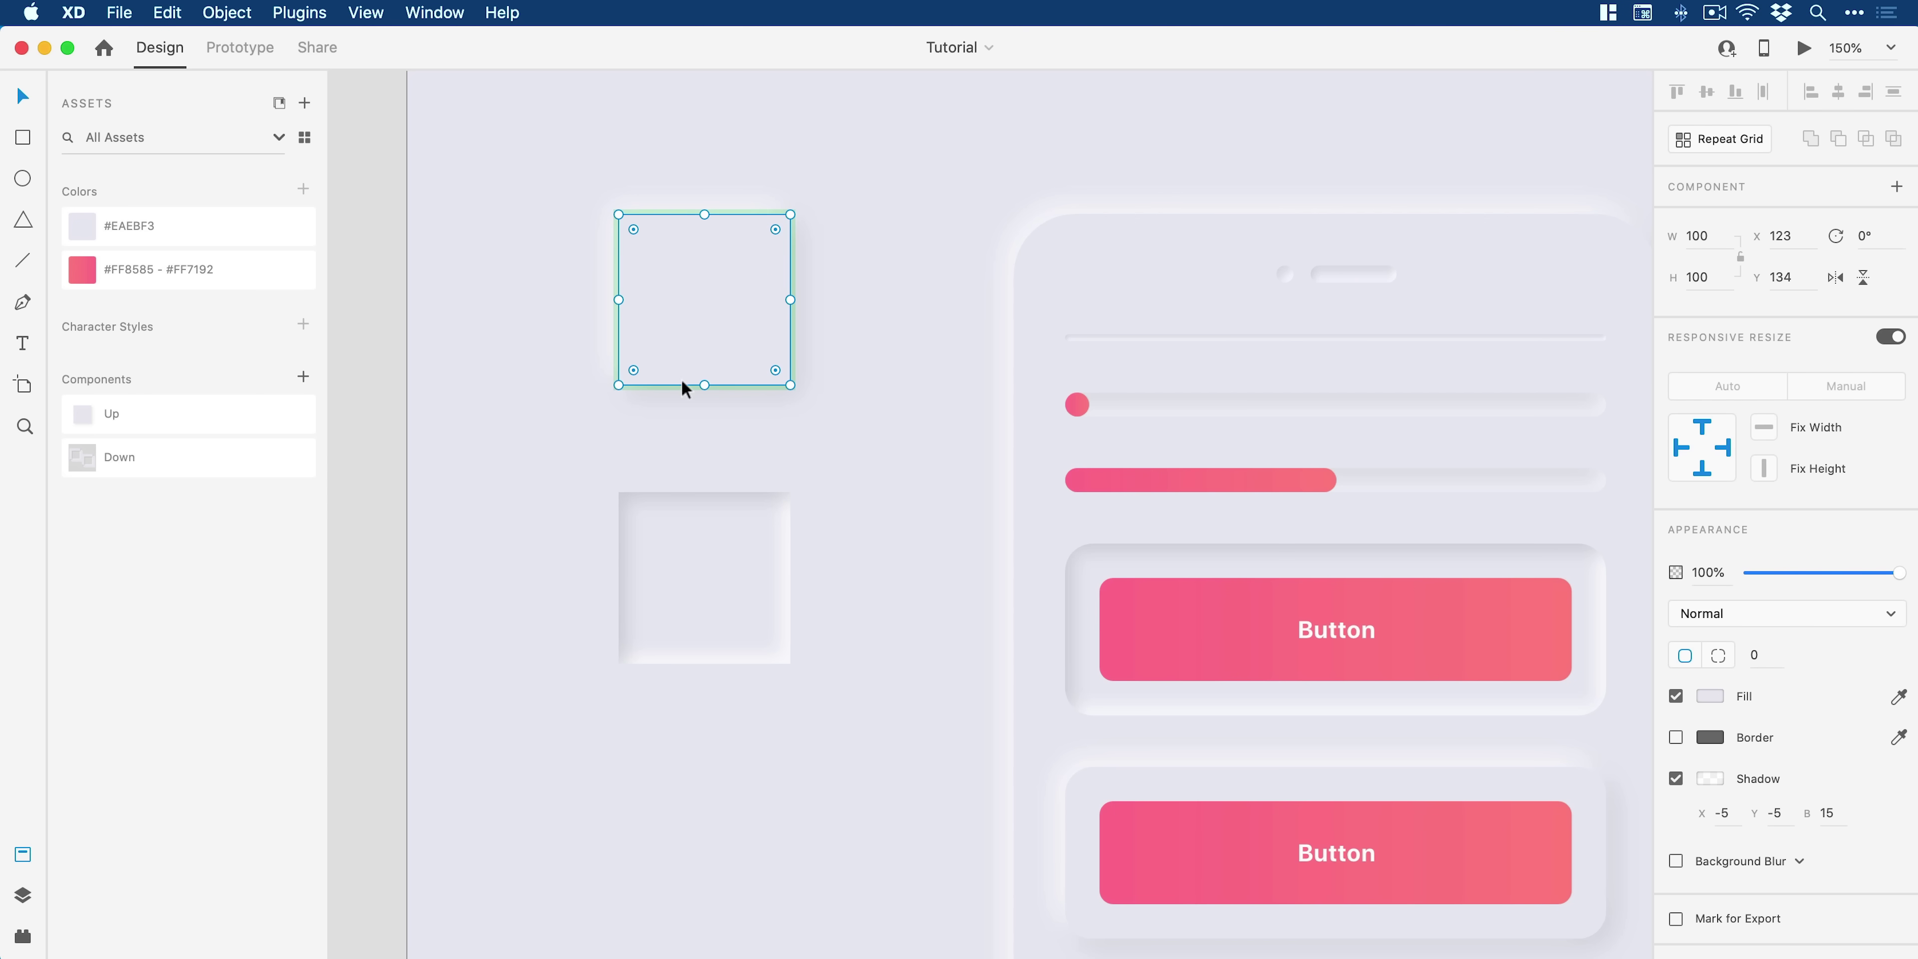
pyautogui.click(1712, 783)
pyautogui.moveTo(1597, 719); pyautogui.dragTo(1559, 681)
pyautogui.click(894, 418)
pyautogui.press('super+z')
pyautogui.click(889, 420)
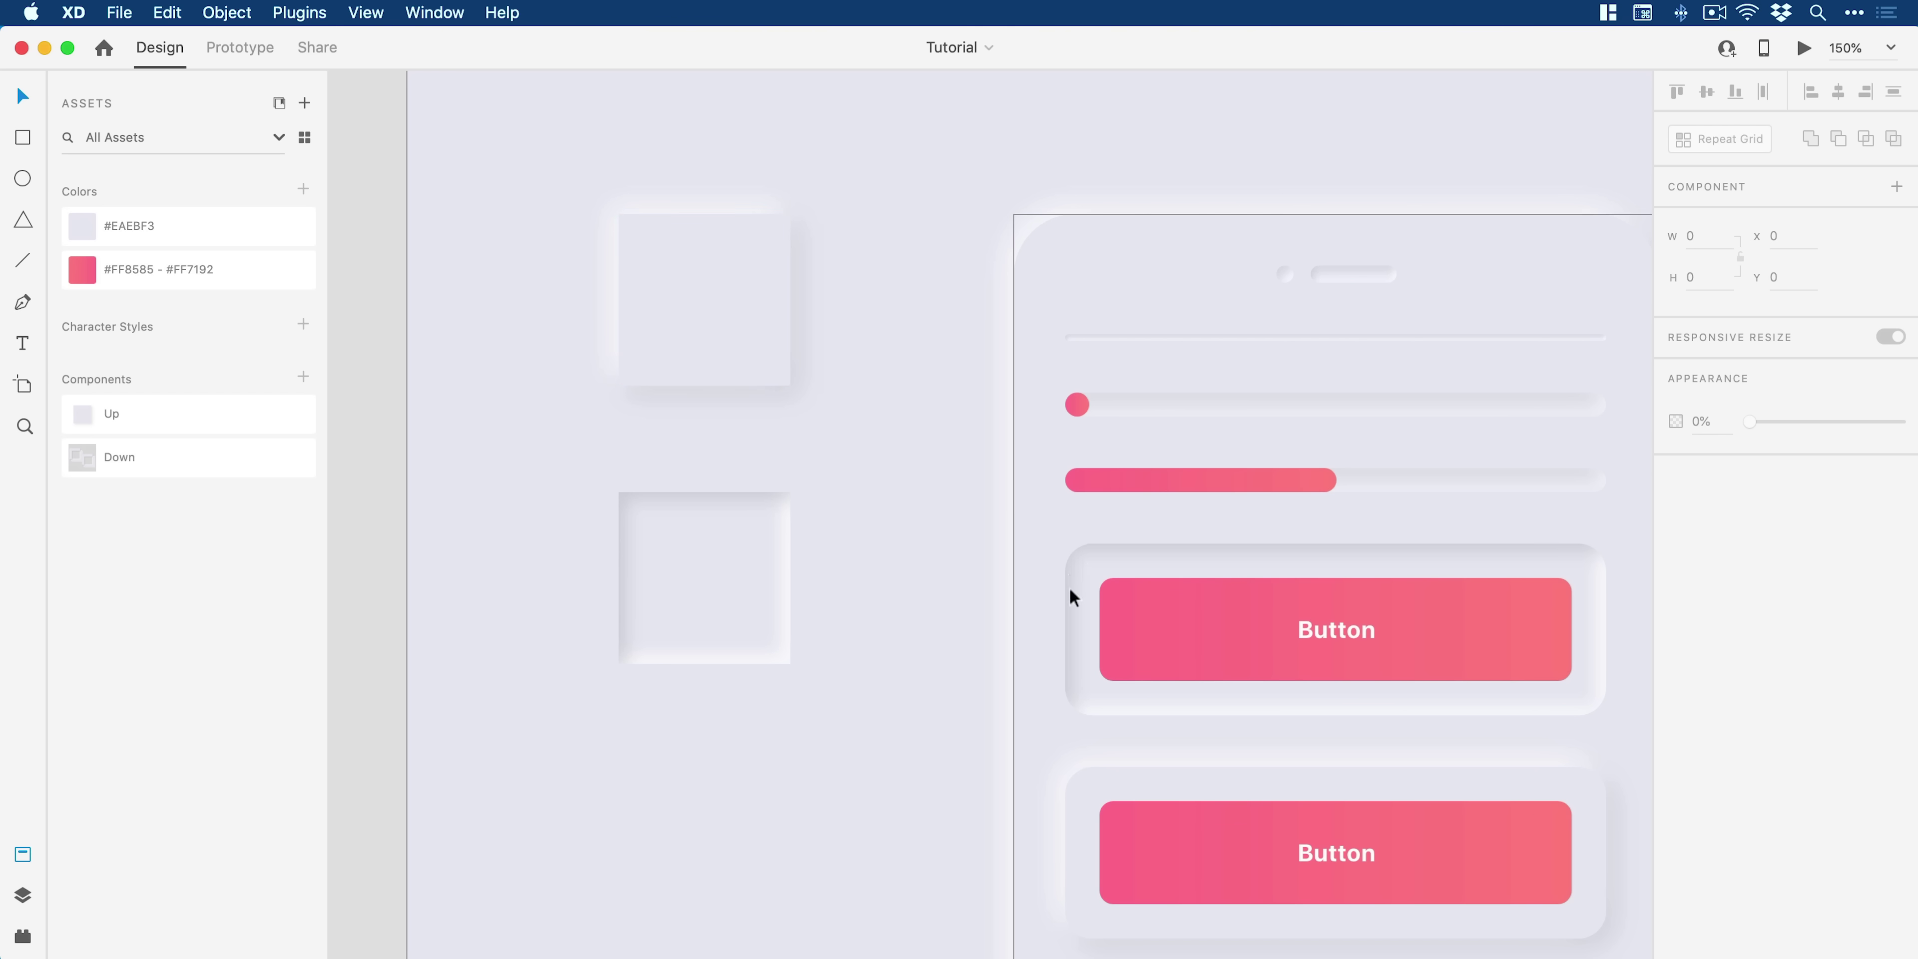
pyautogui.press('super+0')
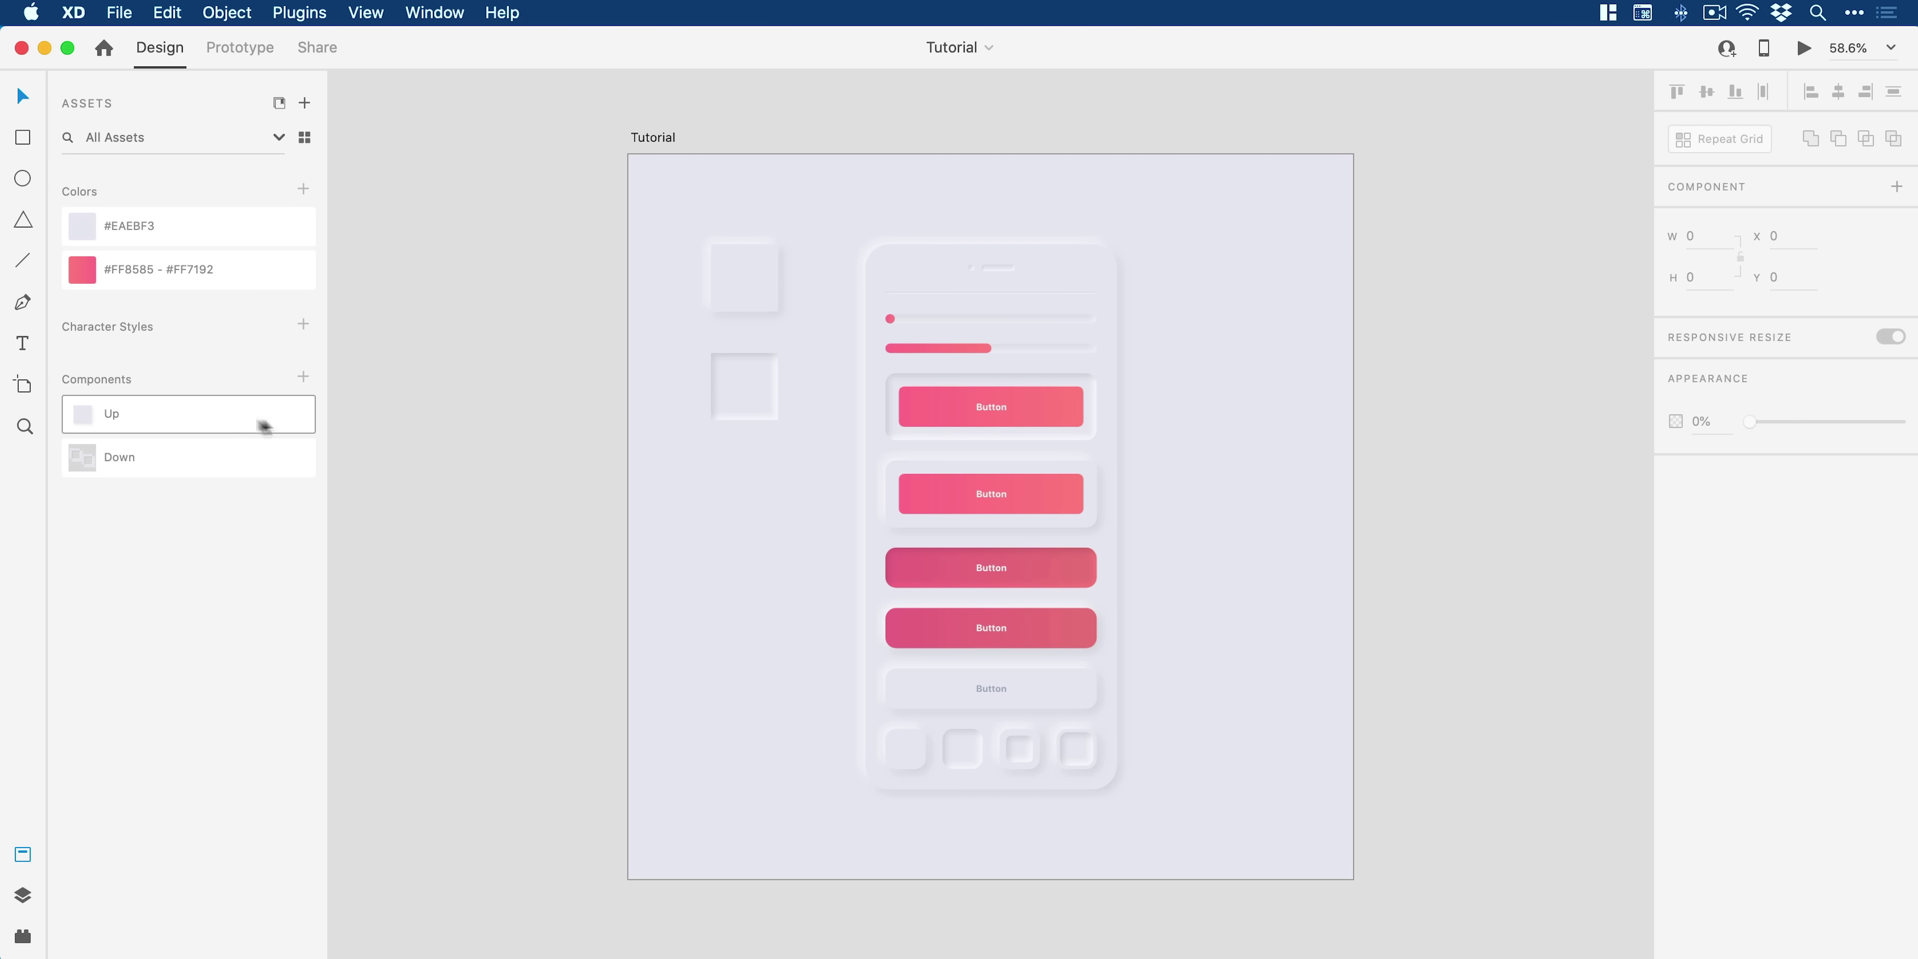
# Step: Delete the Up and Down components and the pink gradient colour from Assets
pyautogui.click(223, 419)
pyautogui.keyDown('shift'); pyautogui.click(219, 449); pyautogui.keyUp('shift')
pyautogui.rightClick(215, 451)
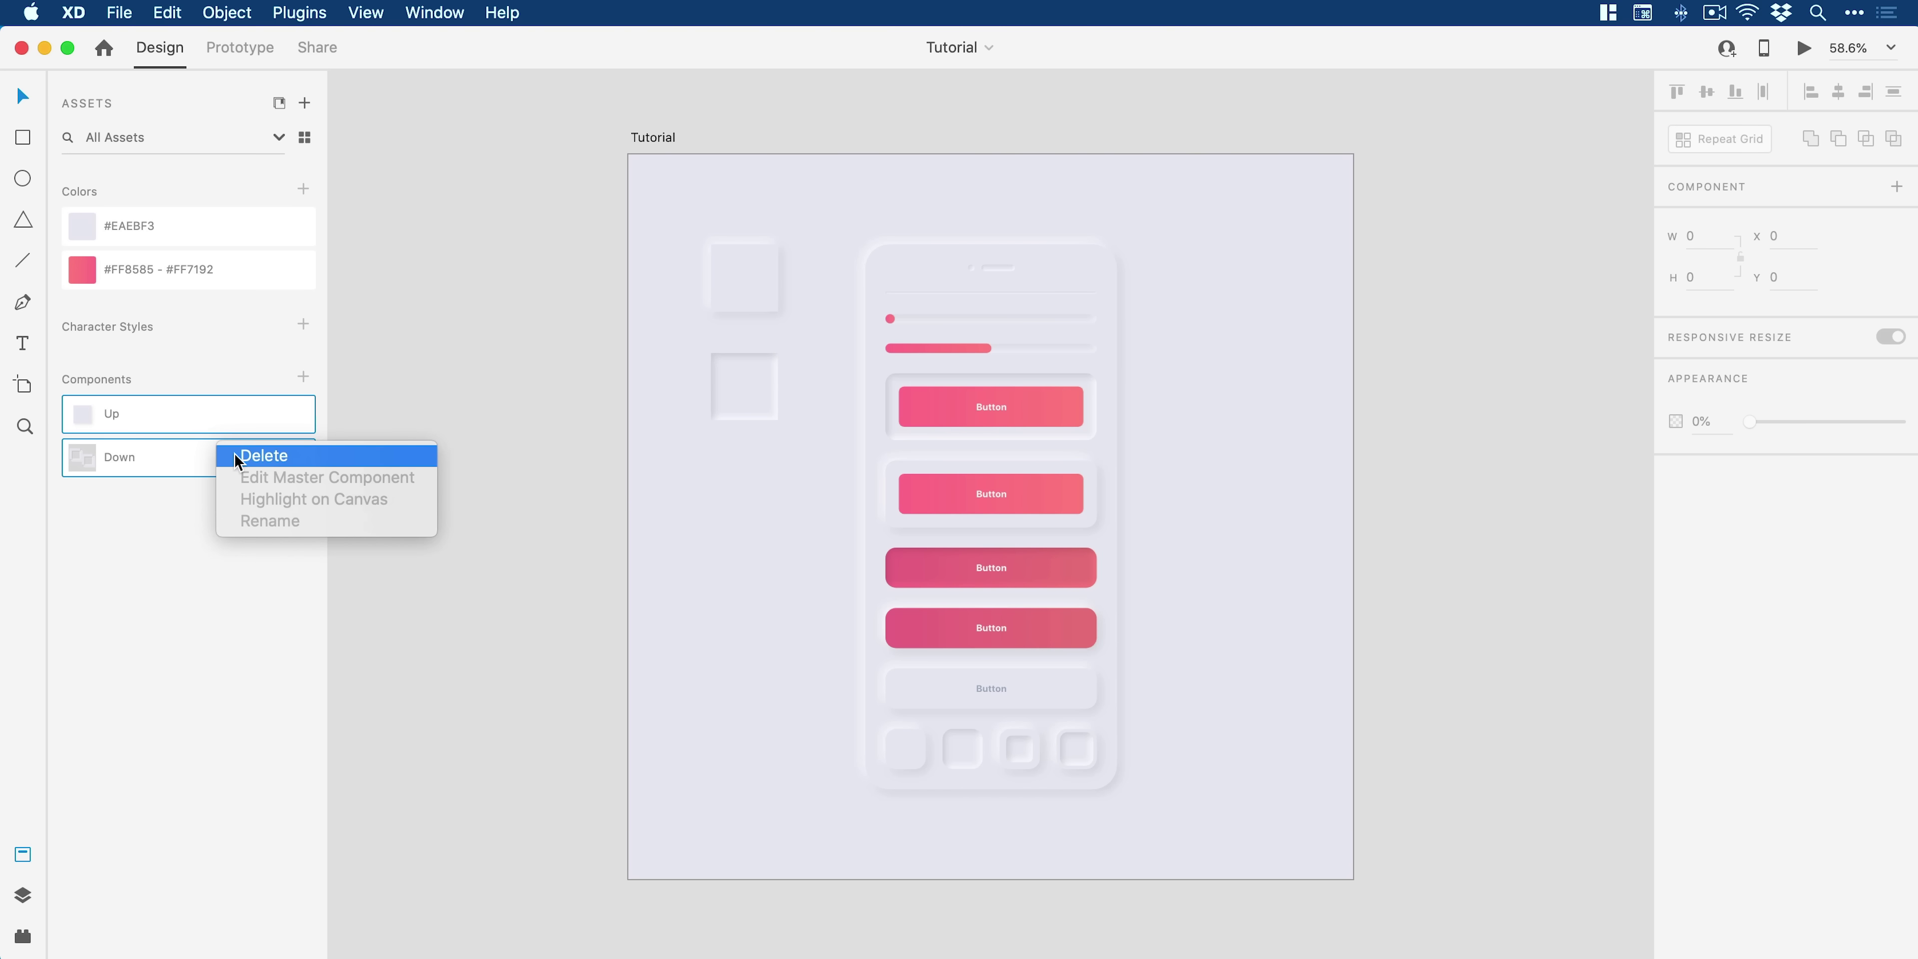
pyautogui.click(256, 454)
pyautogui.rightClick(232, 273)
pyautogui.click(235, 278)
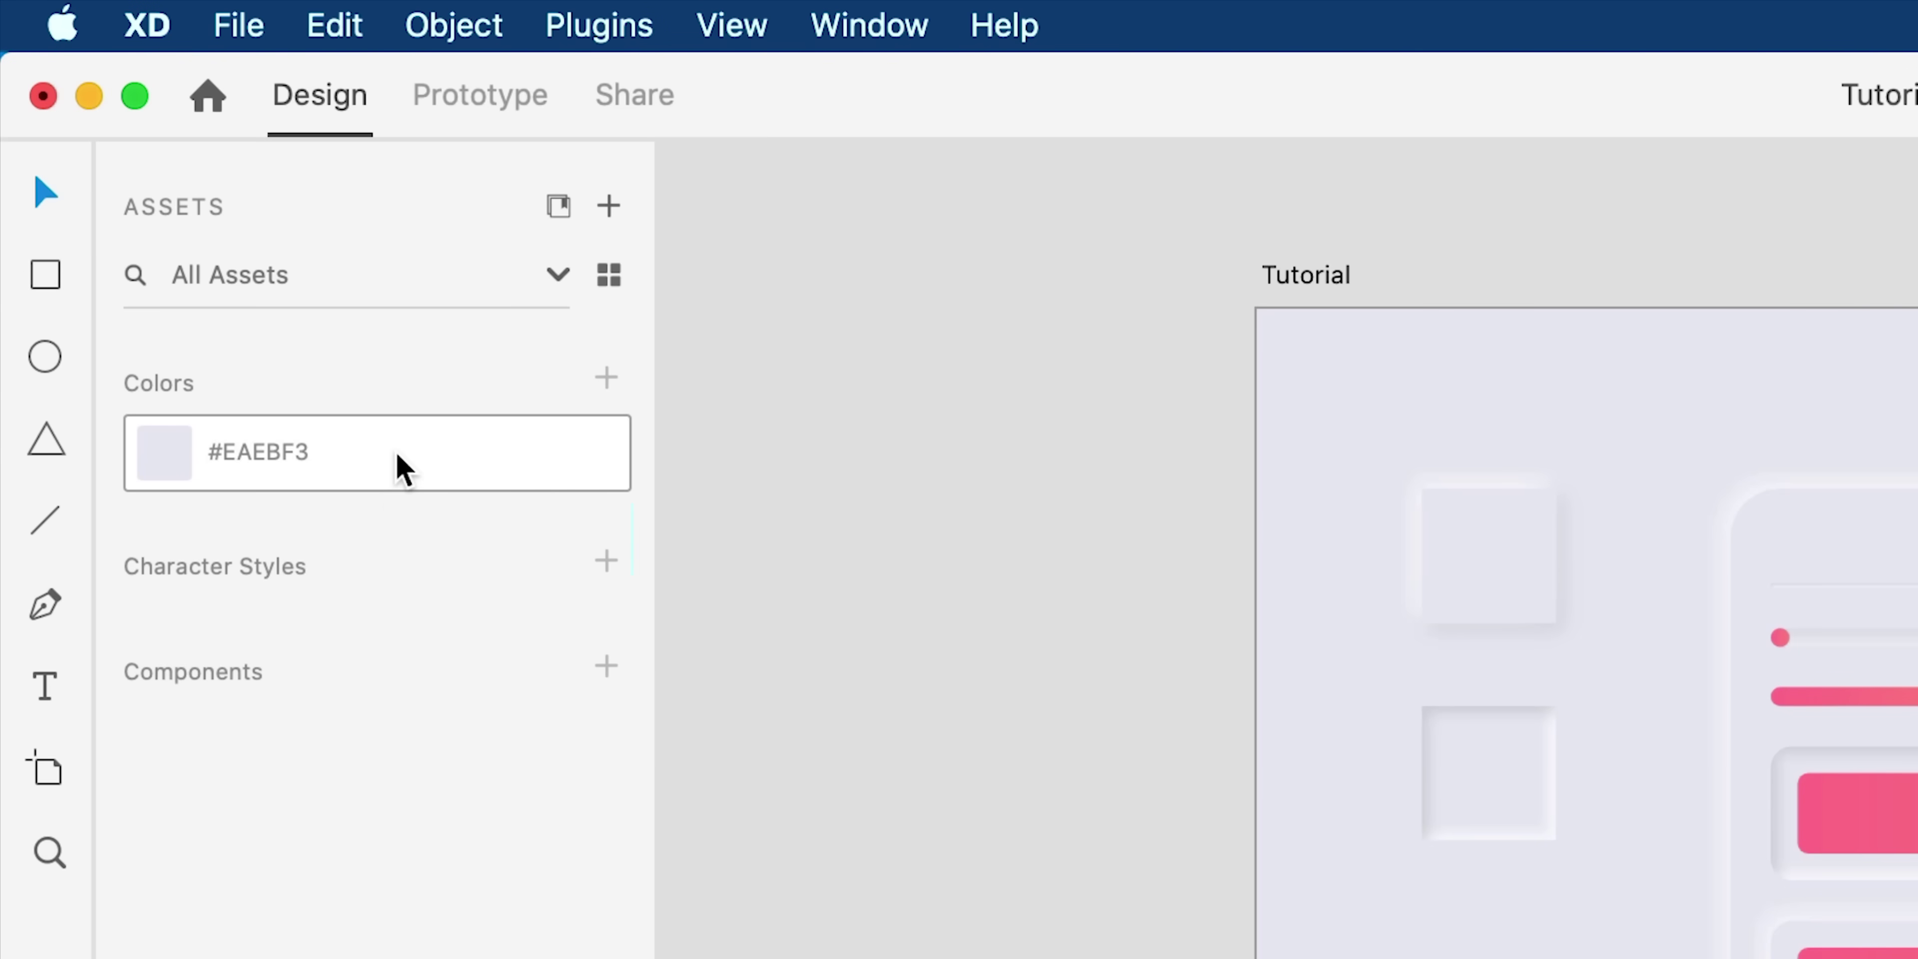
# Step: Delete every object on the Tutorial artboard, including the unlocked Fixed phone frame
pyautogui.moveTo(1088, 455); pyautogui.dragTo(1917, 958)
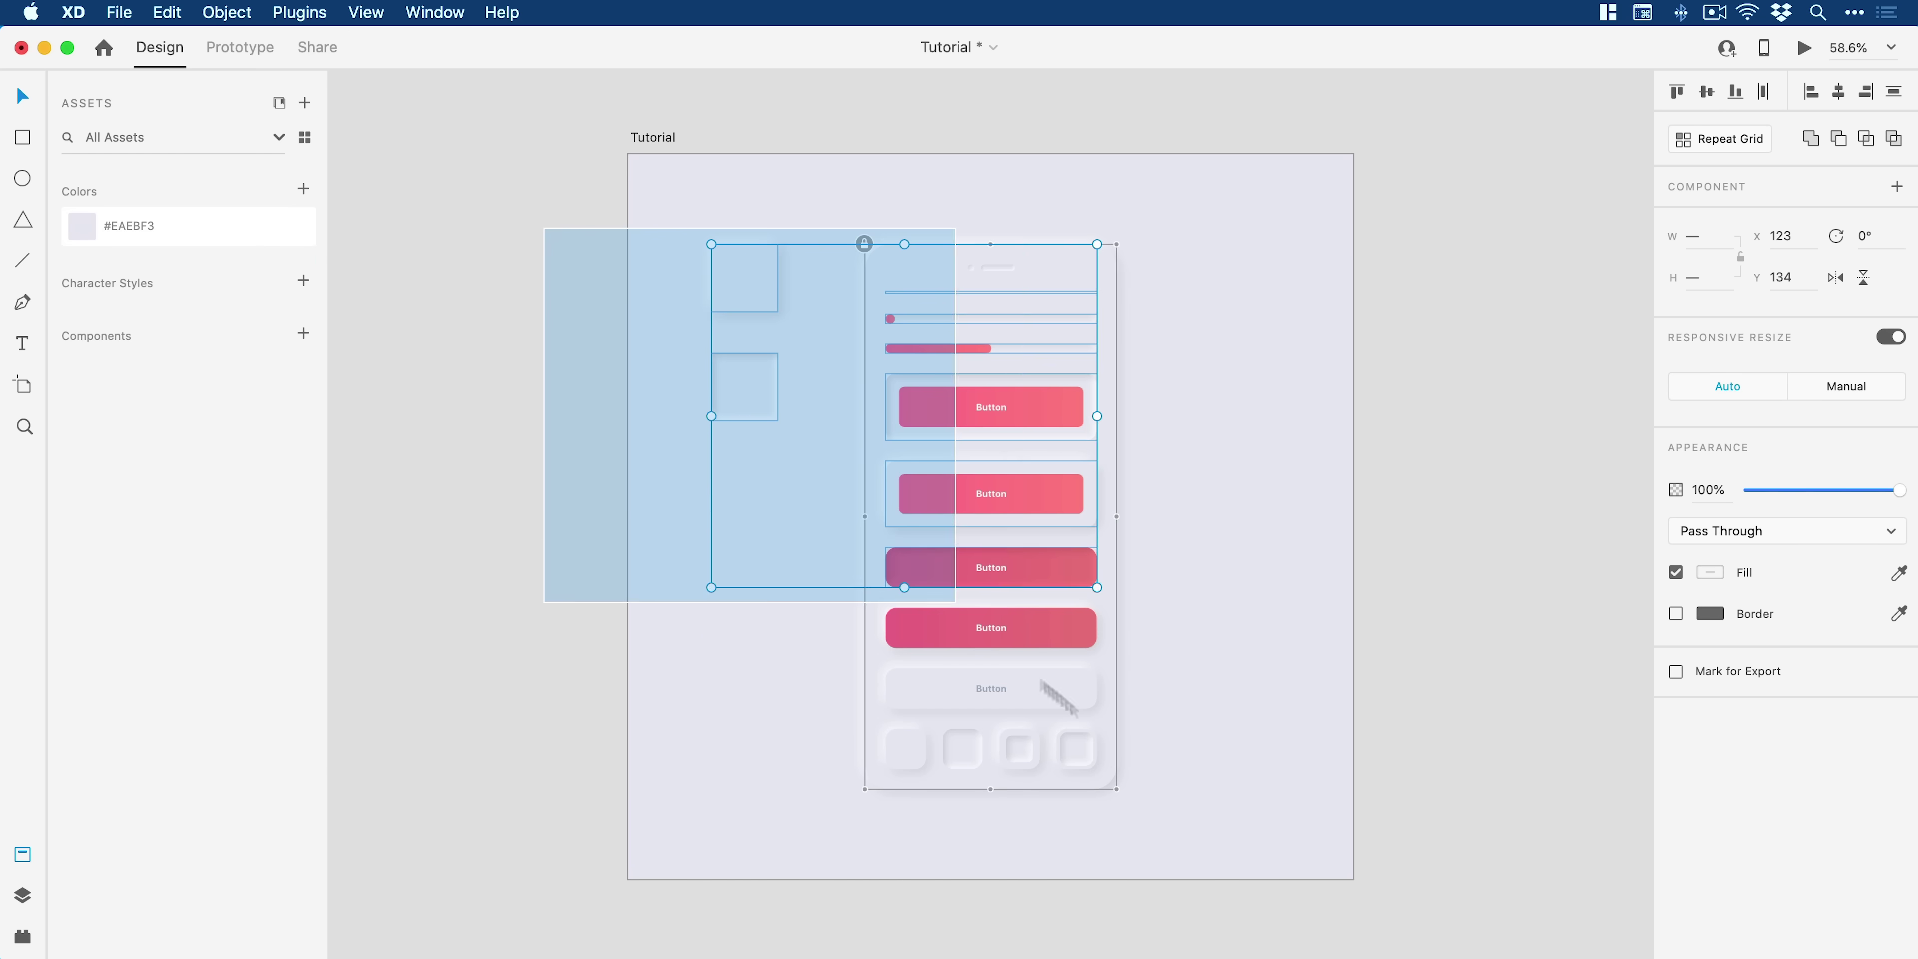
pyautogui.moveTo(1274, 850); pyautogui.dragTo(1272, 851)
pyautogui.press('Delete')
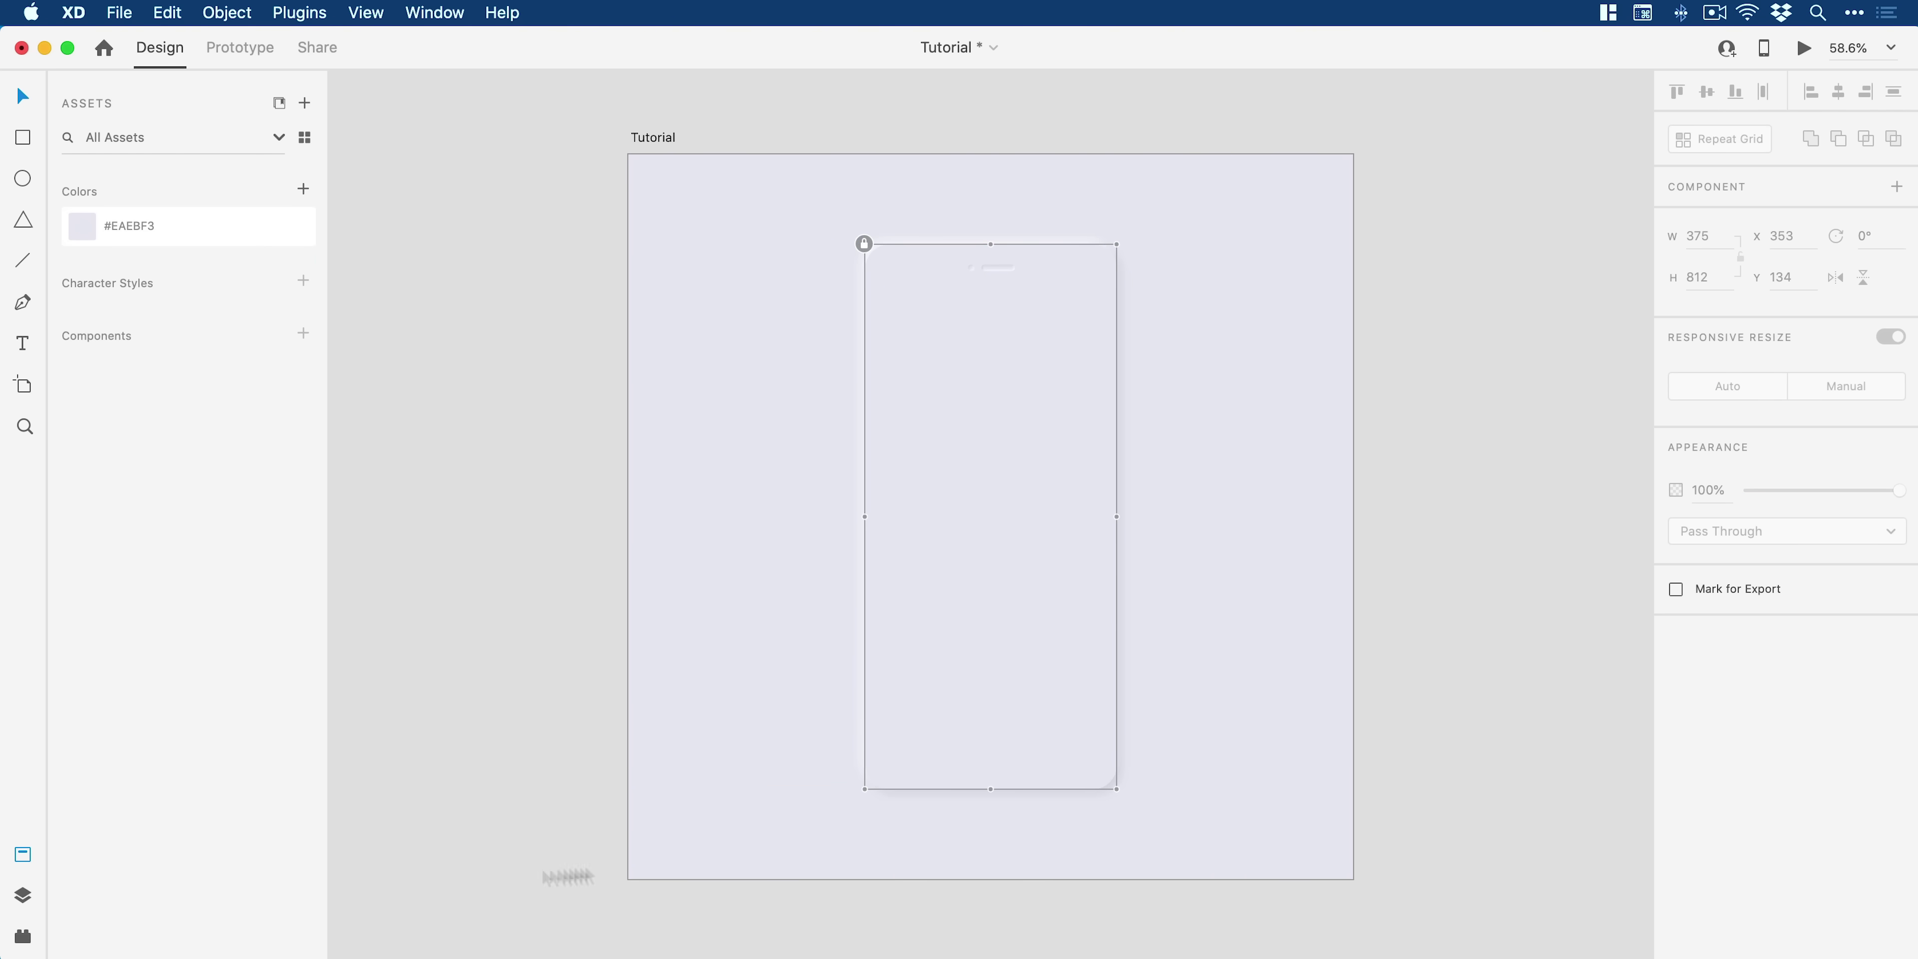
pyautogui.click(23, 895)
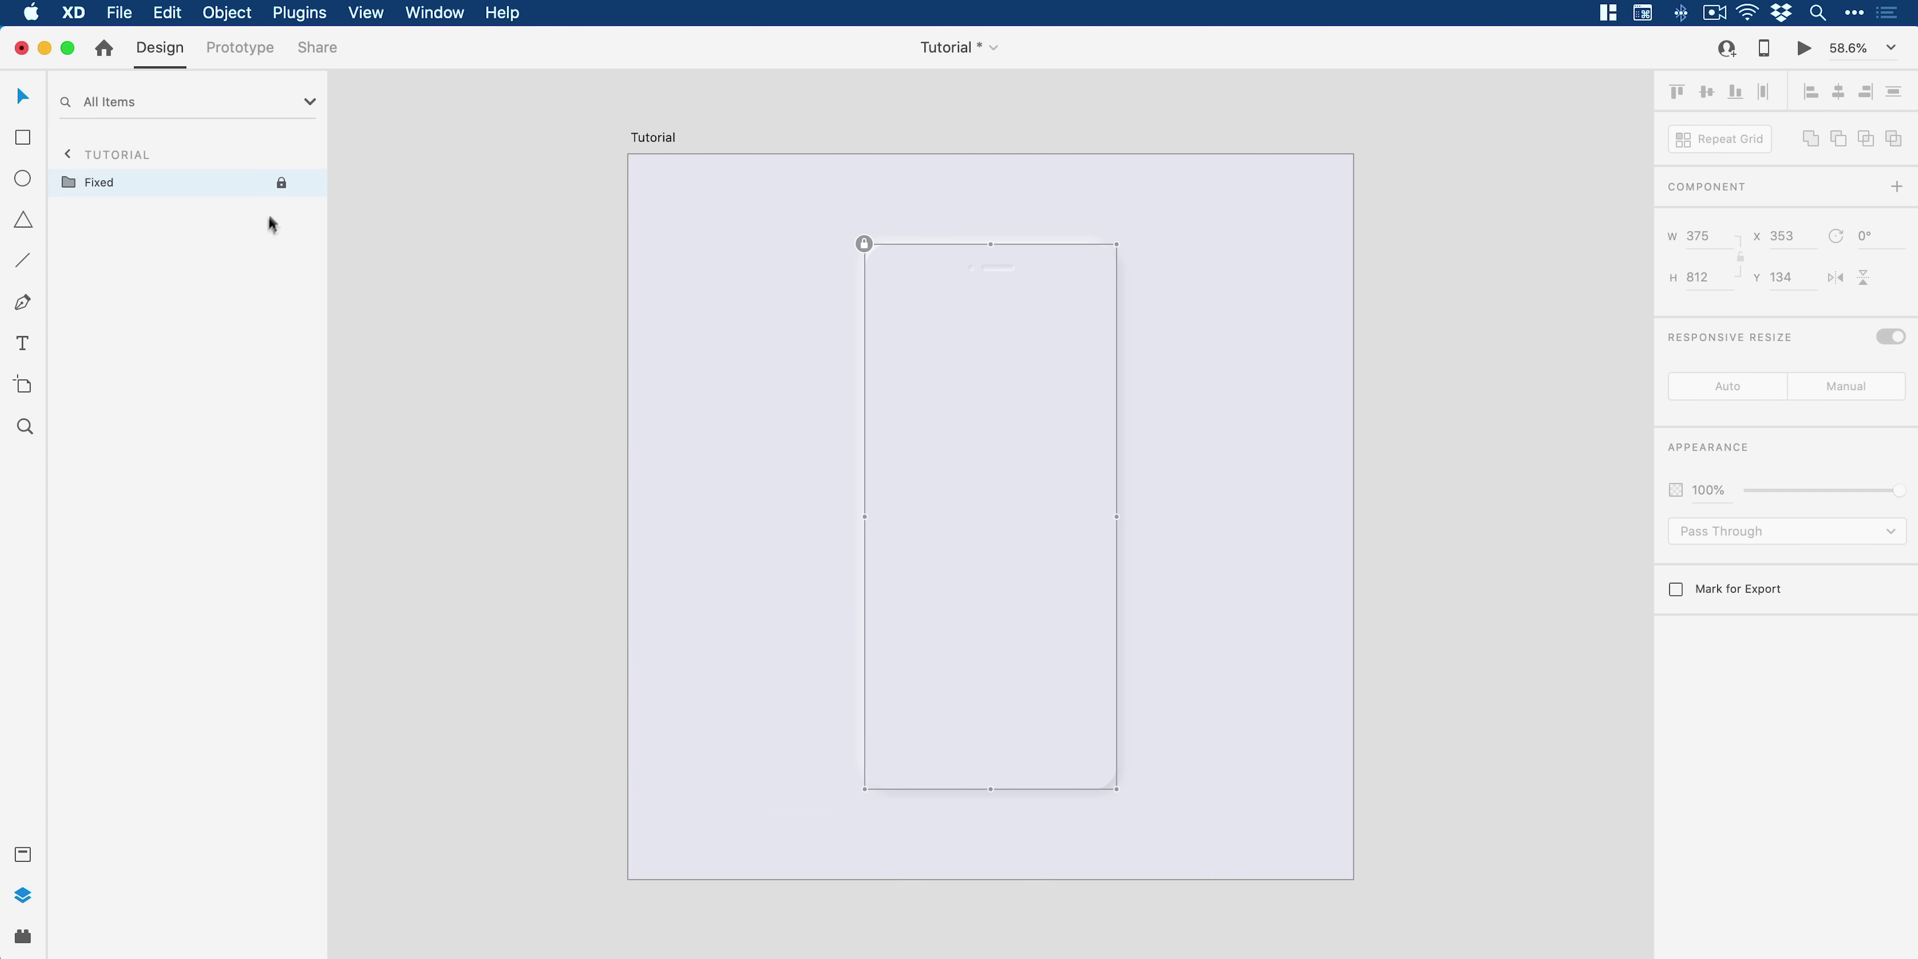
pyautogui.click(281, 184)
pyautogui.press('Delete')
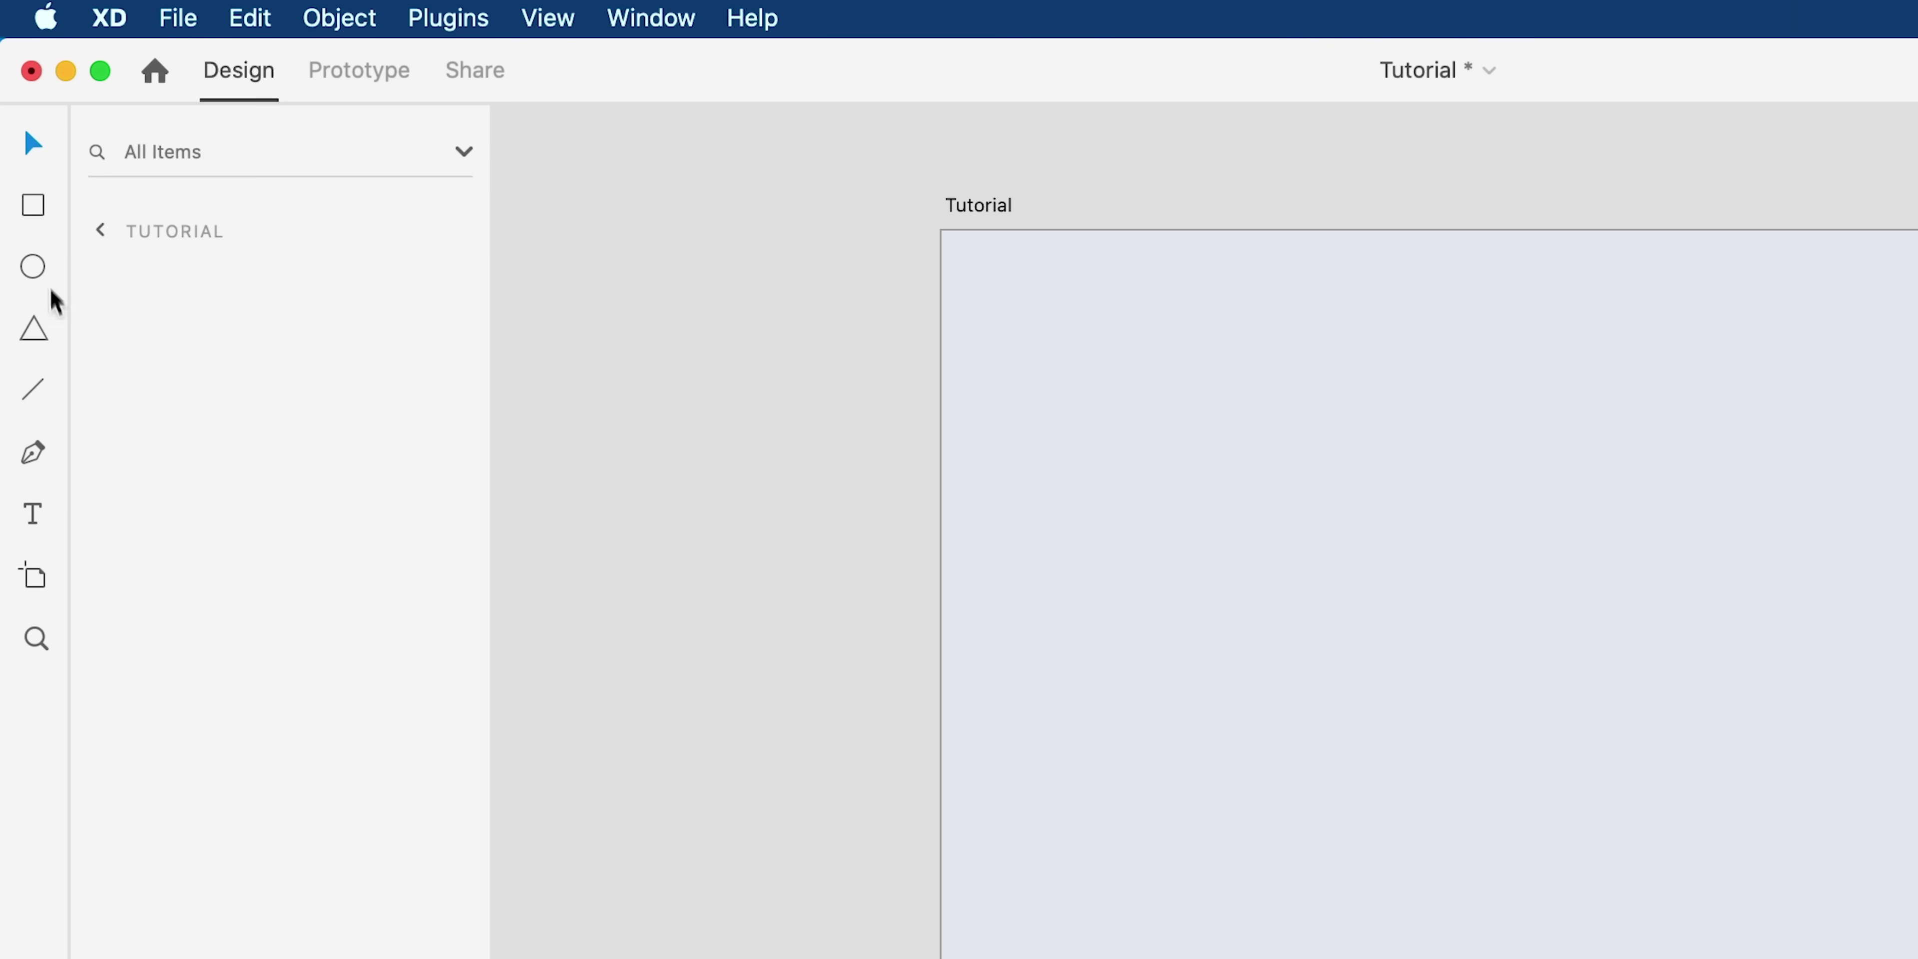
# Step: Draw a rectangle in the middle of the artboard at 100% zoom
pyautogui.click(40, 211)
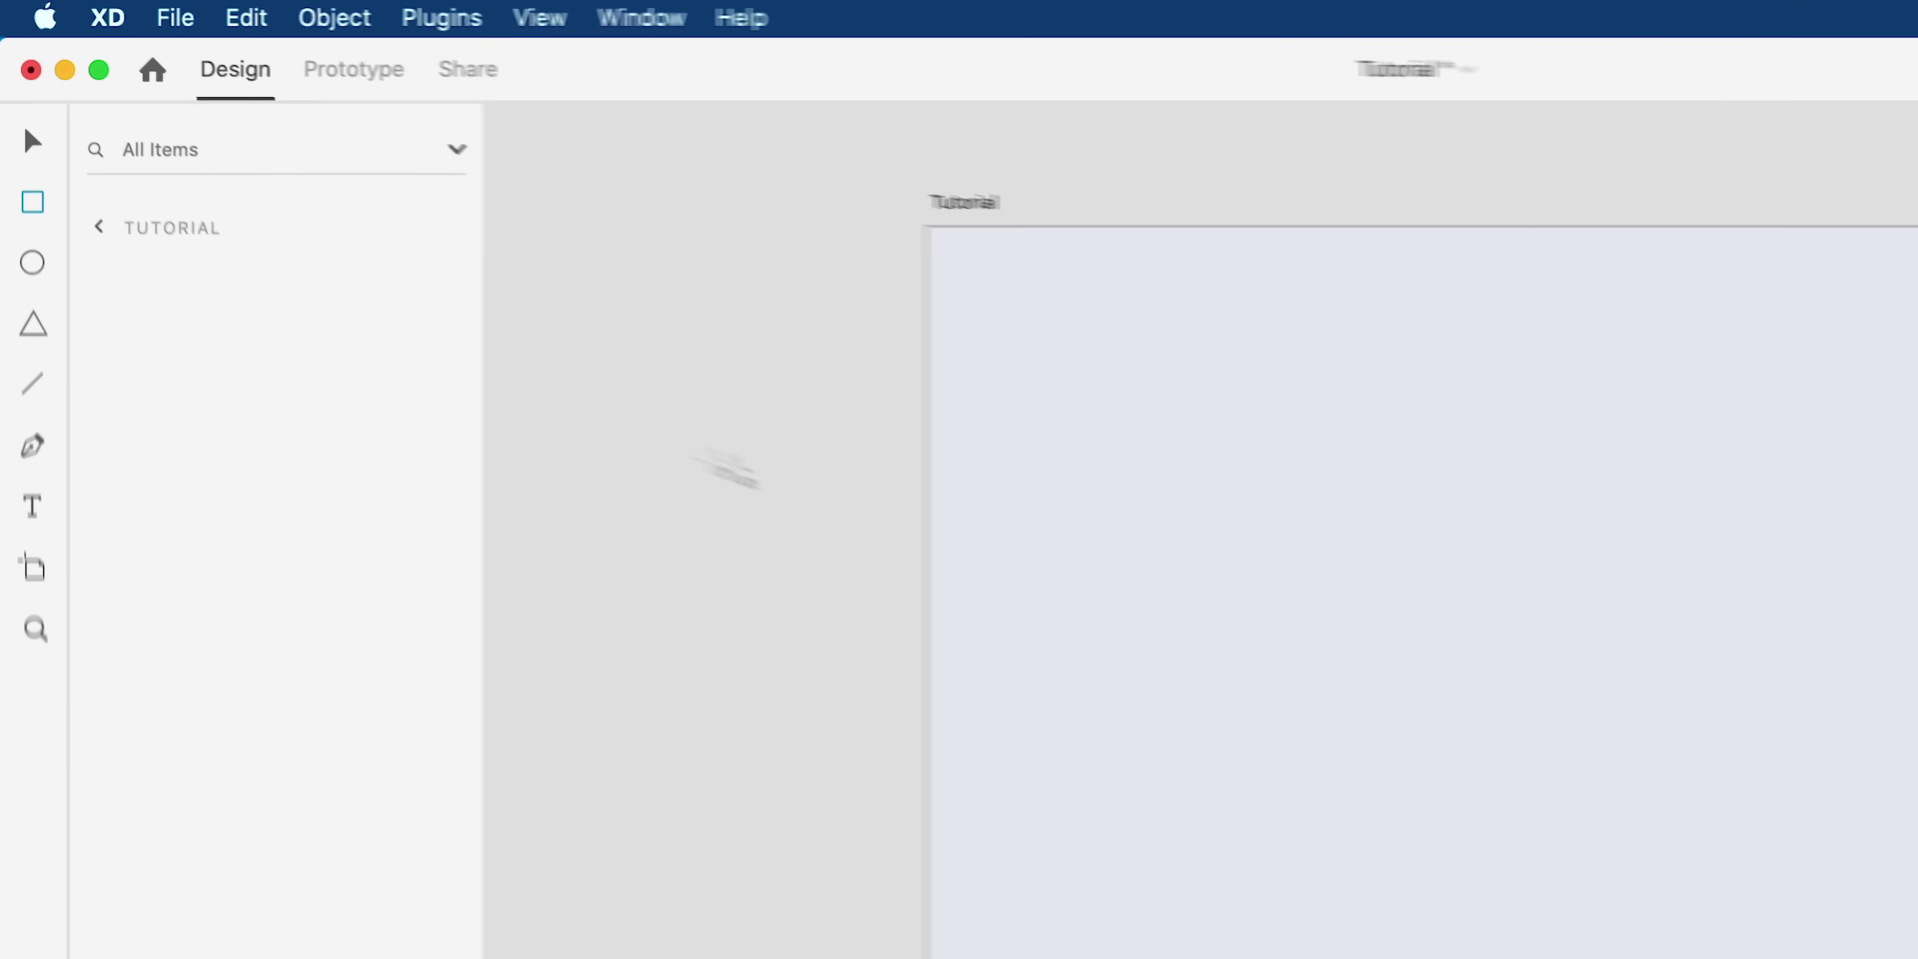
pyautogui.press('super+0')
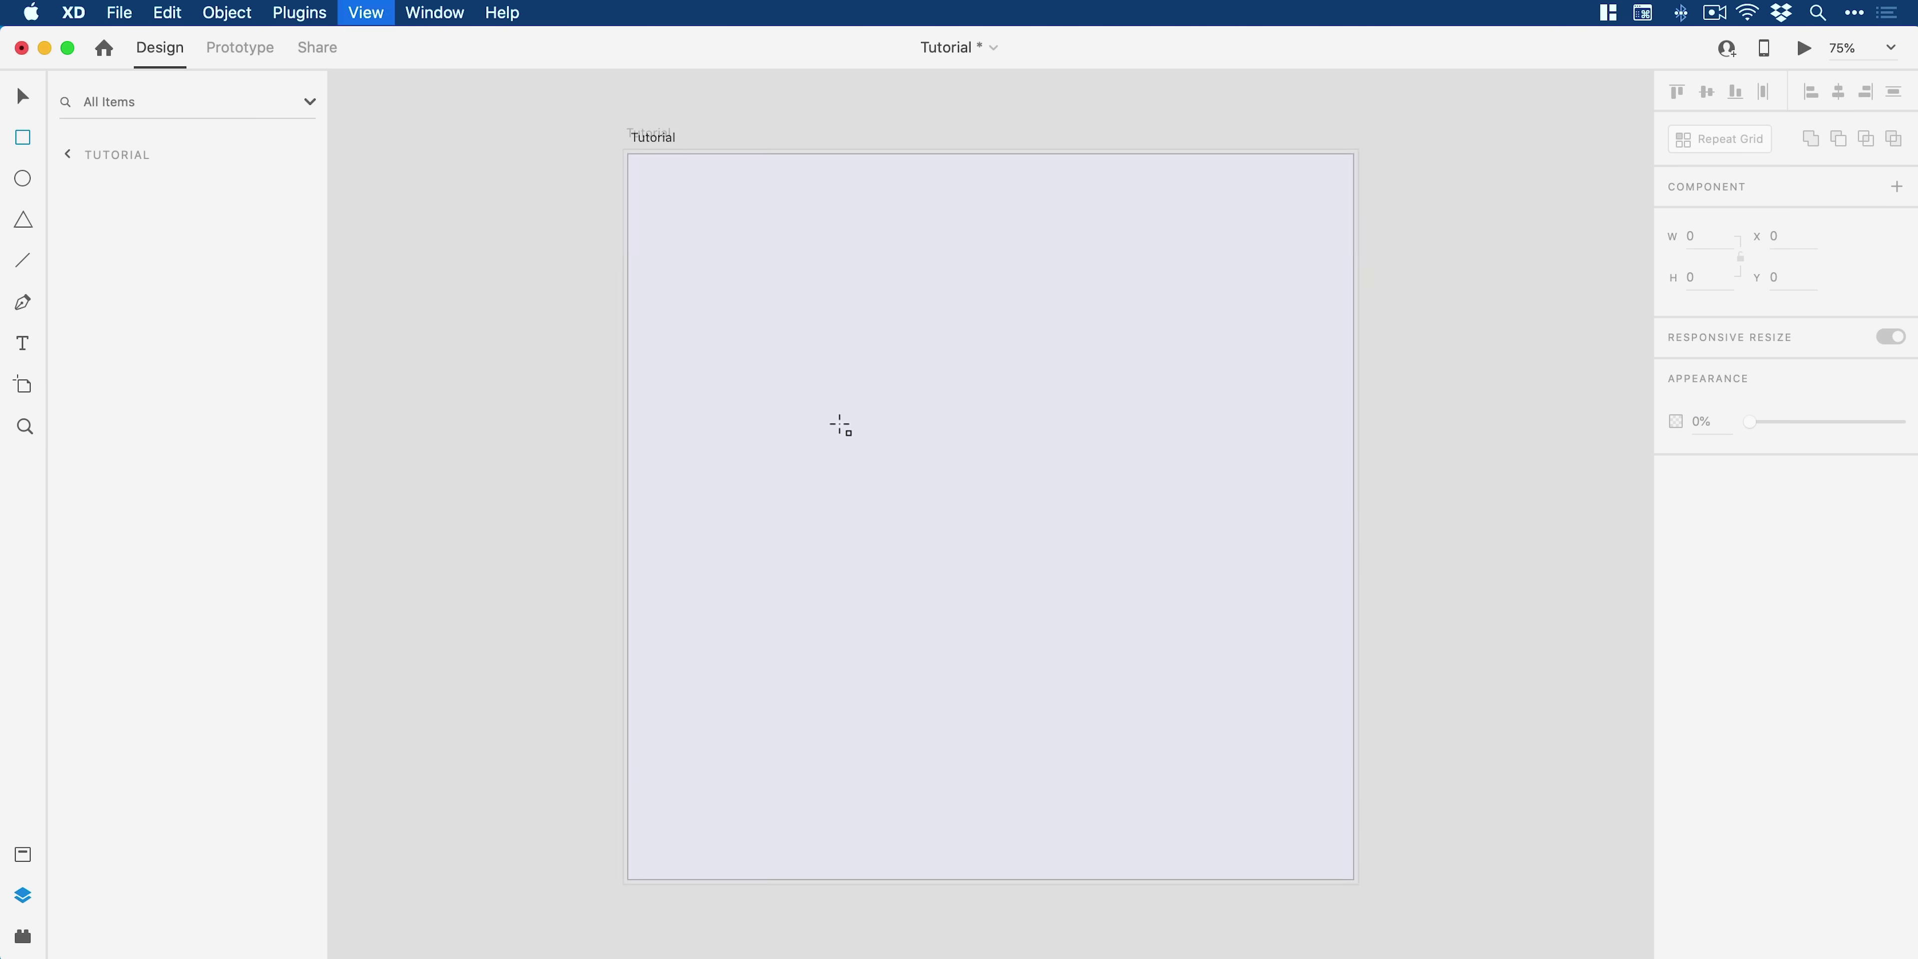
pyautogui.press('super+1')
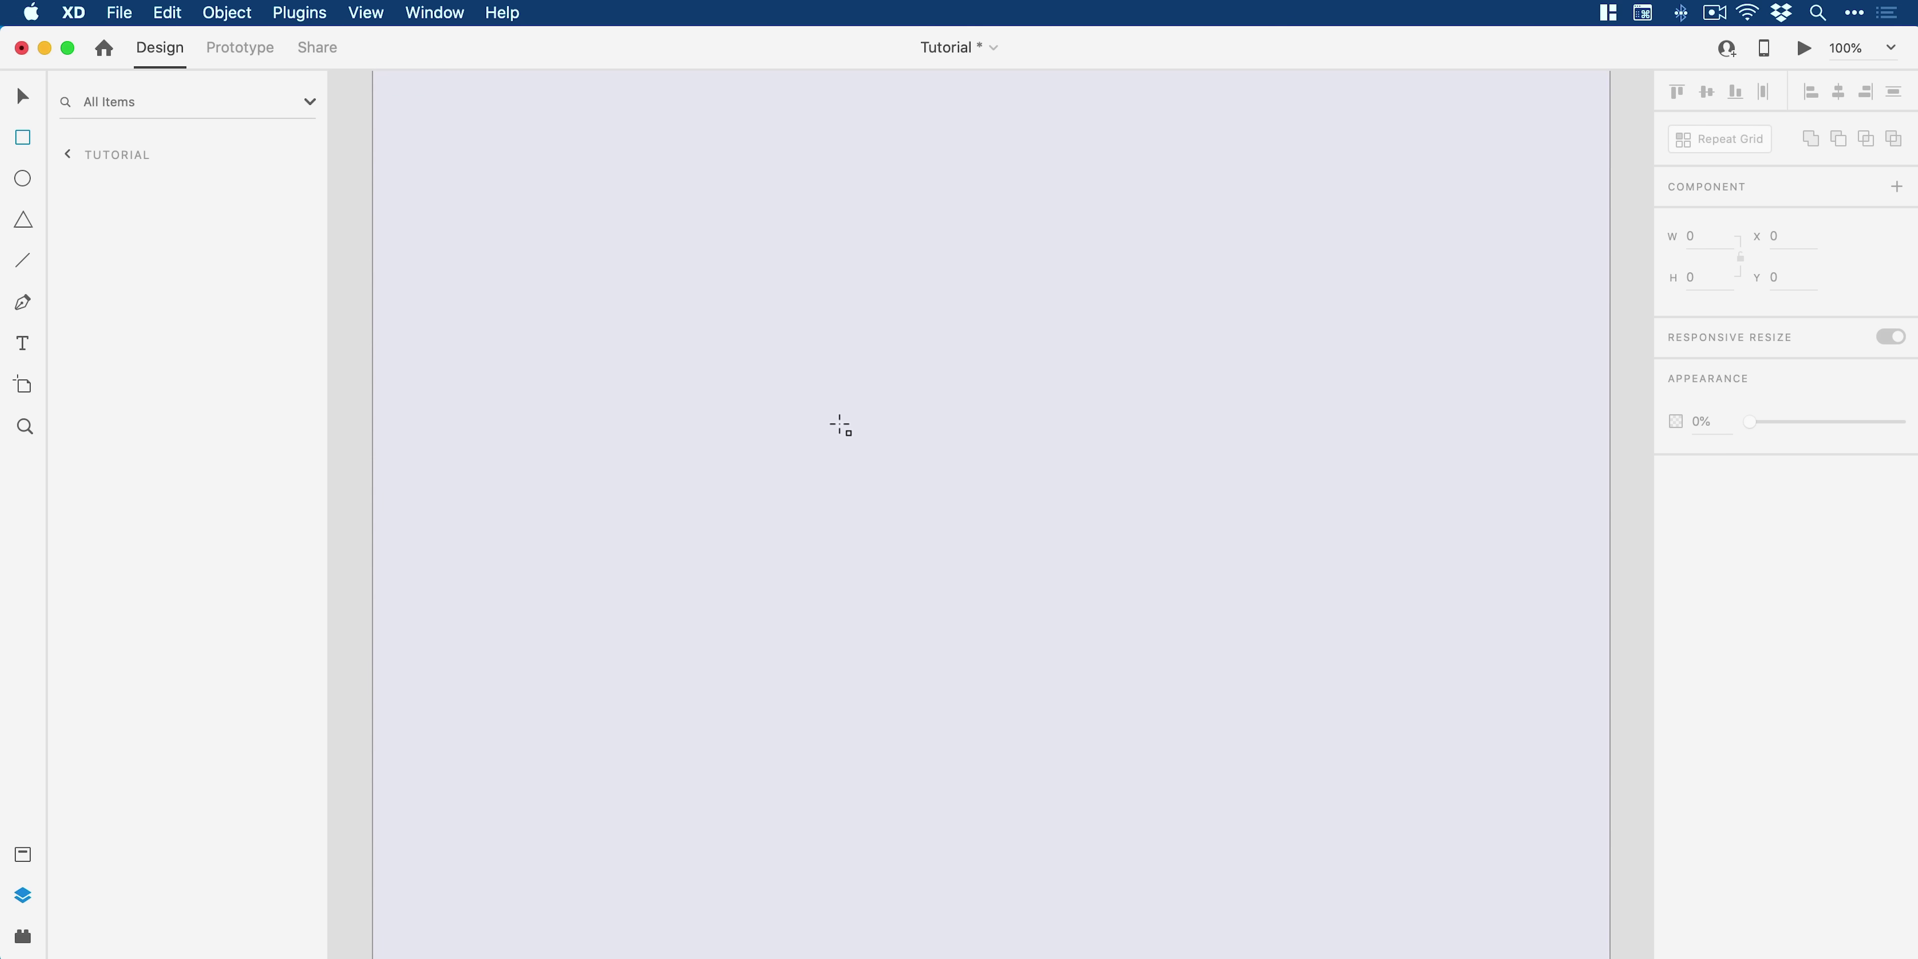
pyautogui.moveTo(839, 424); pyautogui.dragTo(988, 580)
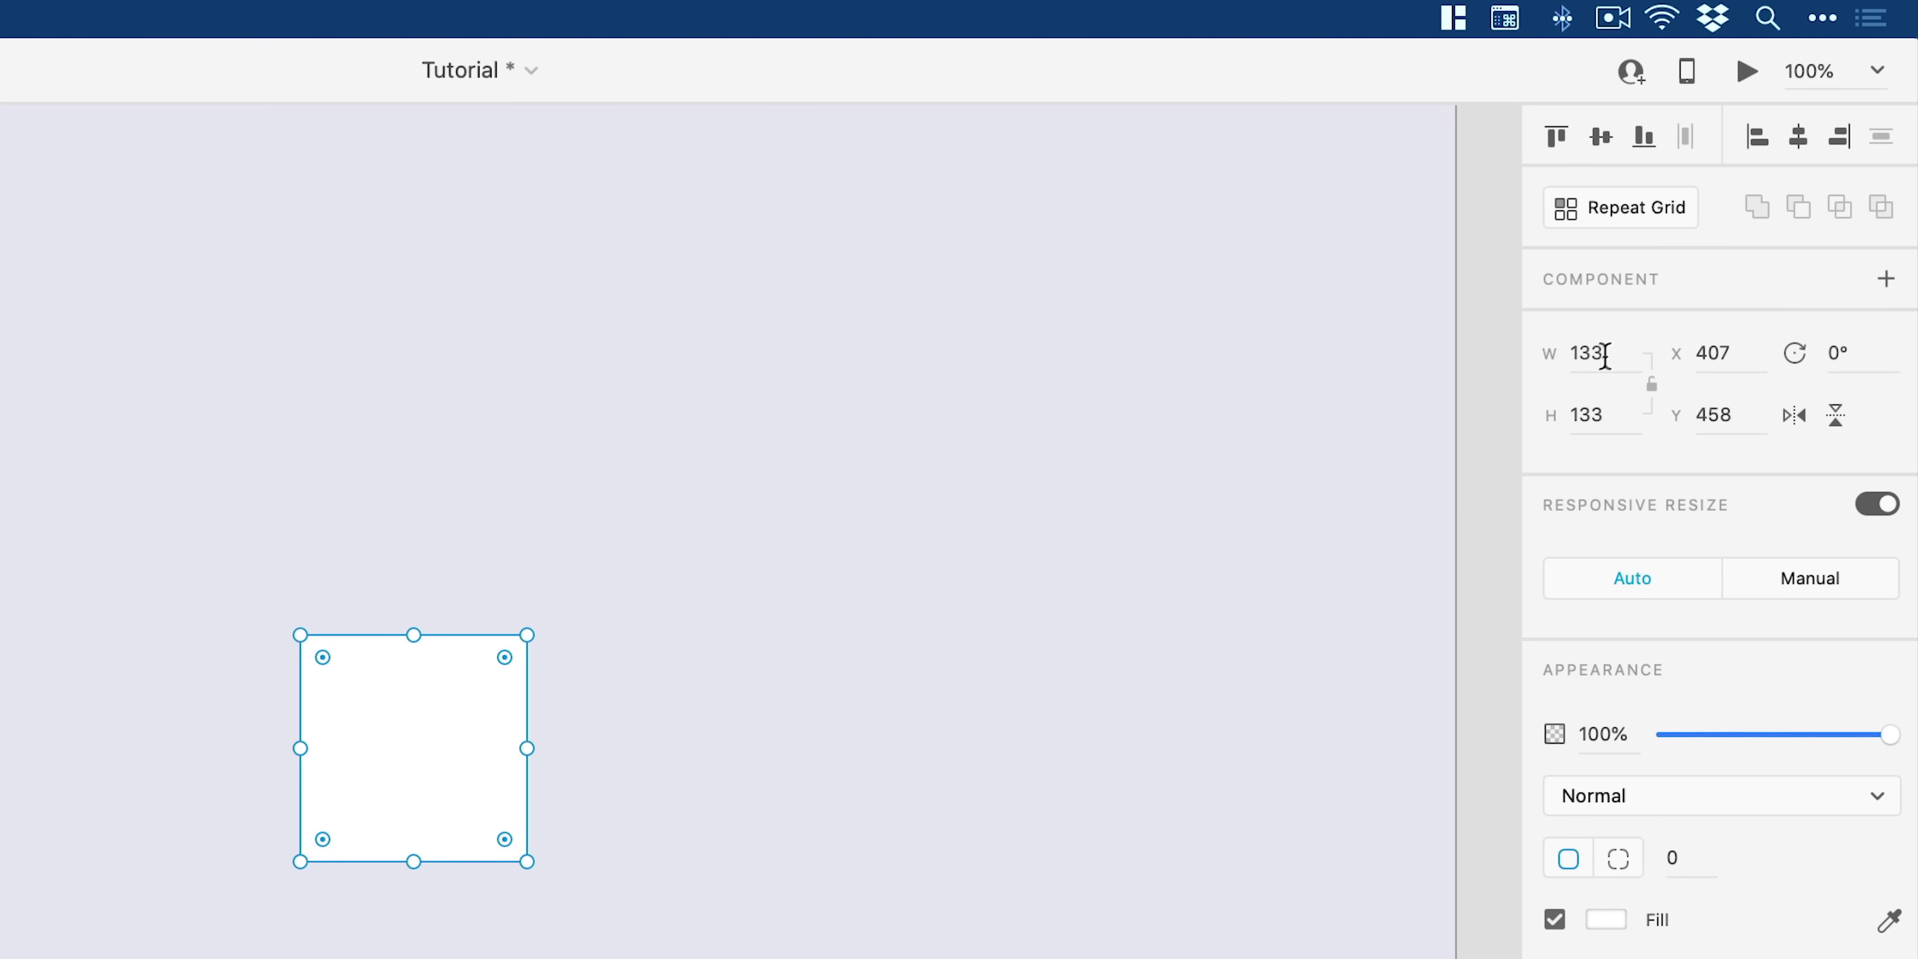
# Step: Make the square 100 × 100 and remove its border
pyautogui.click(1712, 236)
pyautogui.write('100')
pyautogui.press('Tab')
pyautogui.write('100')
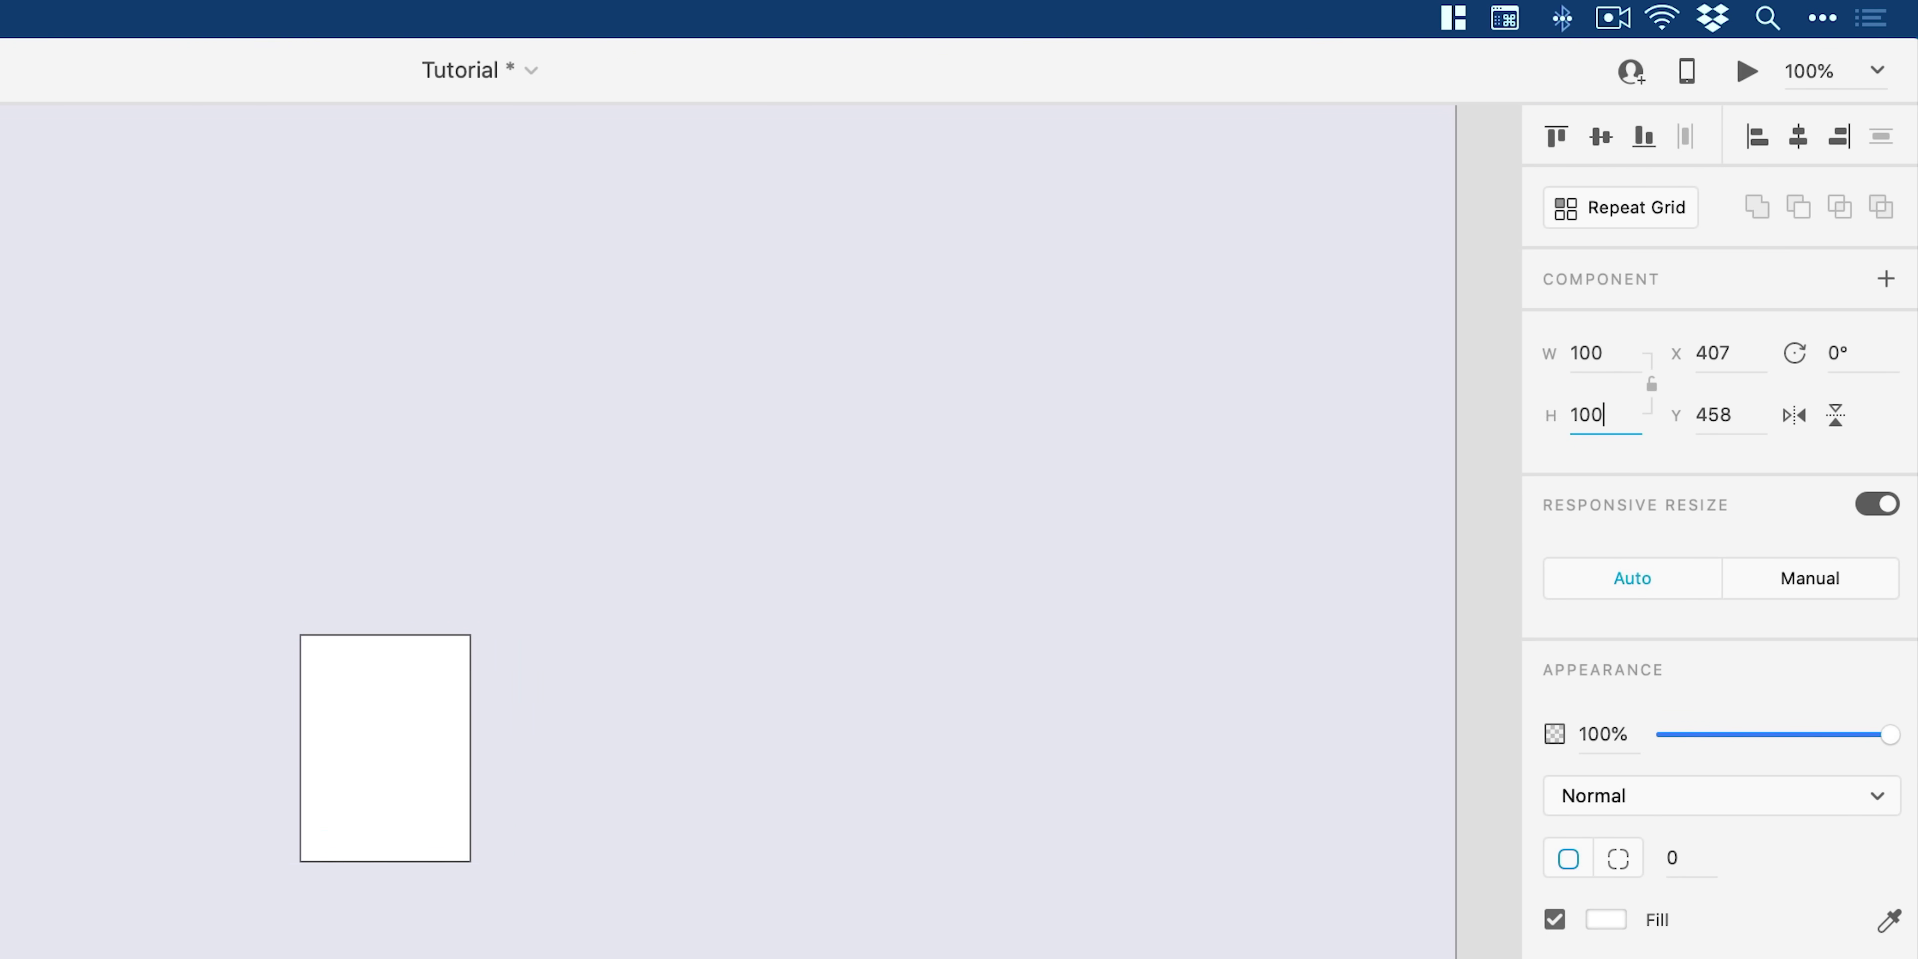
pyautogui.press('Return')
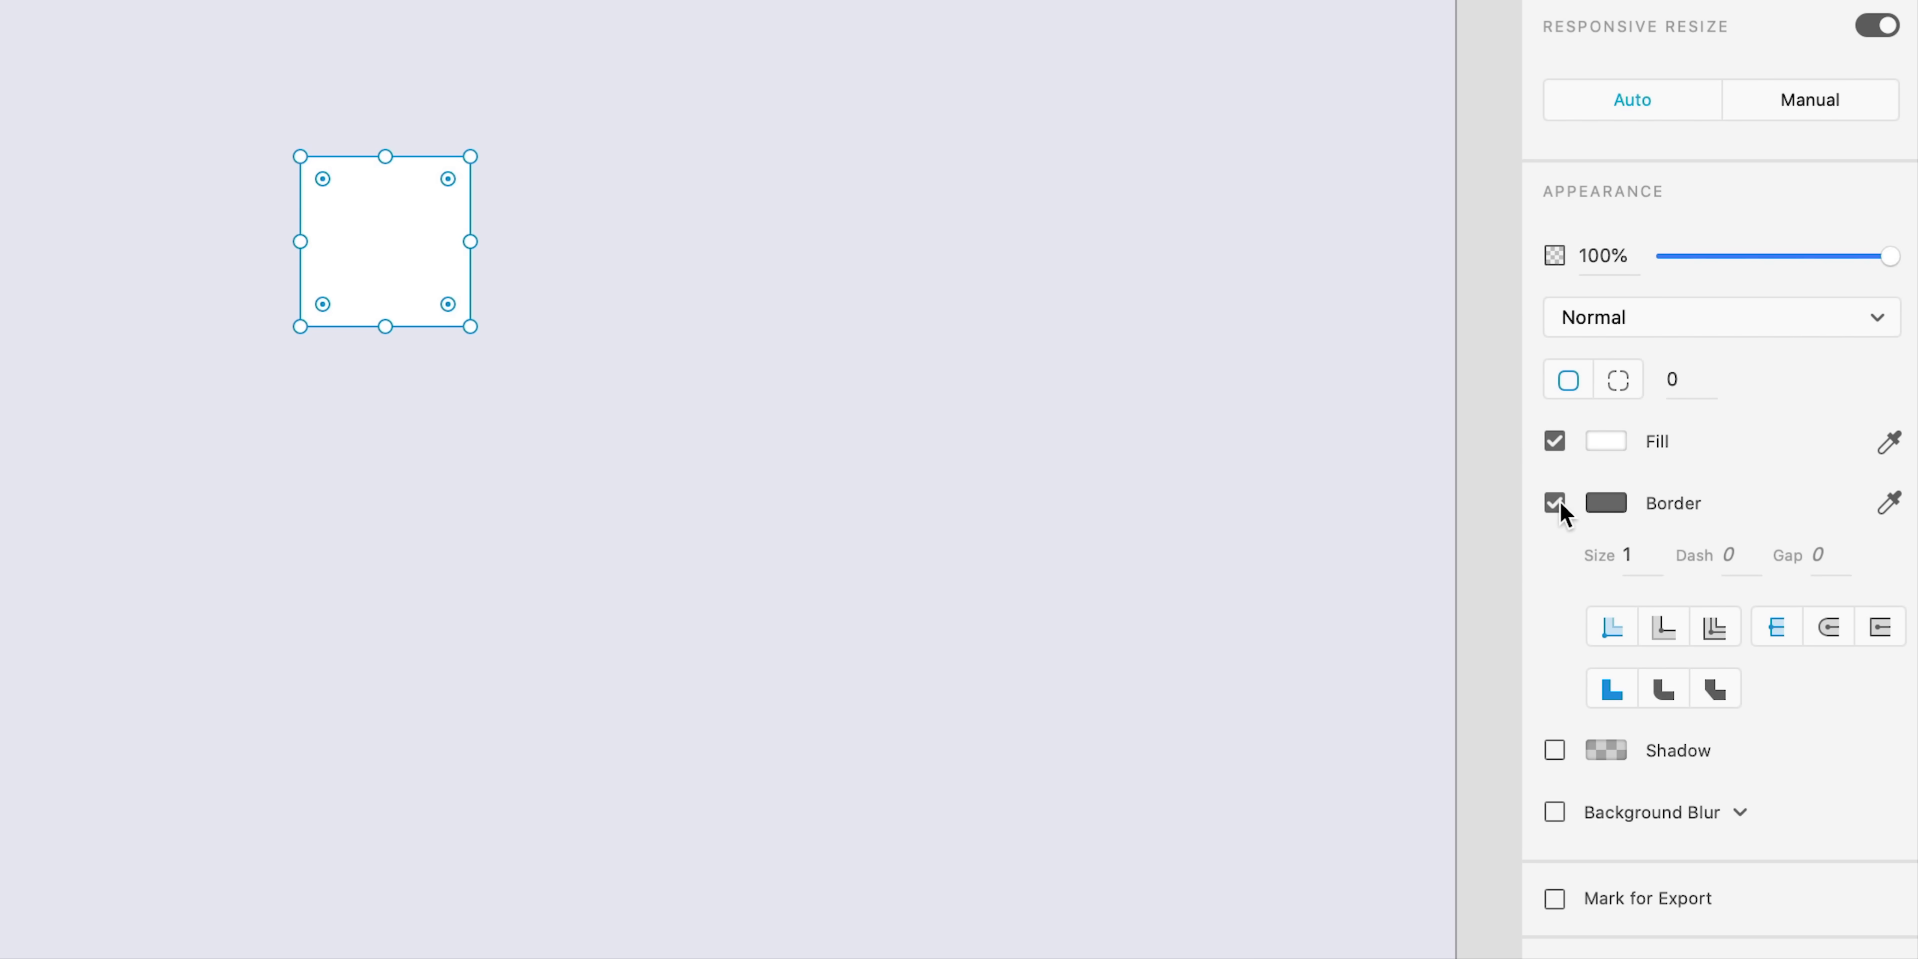
pyautogui.click(1557, 504)
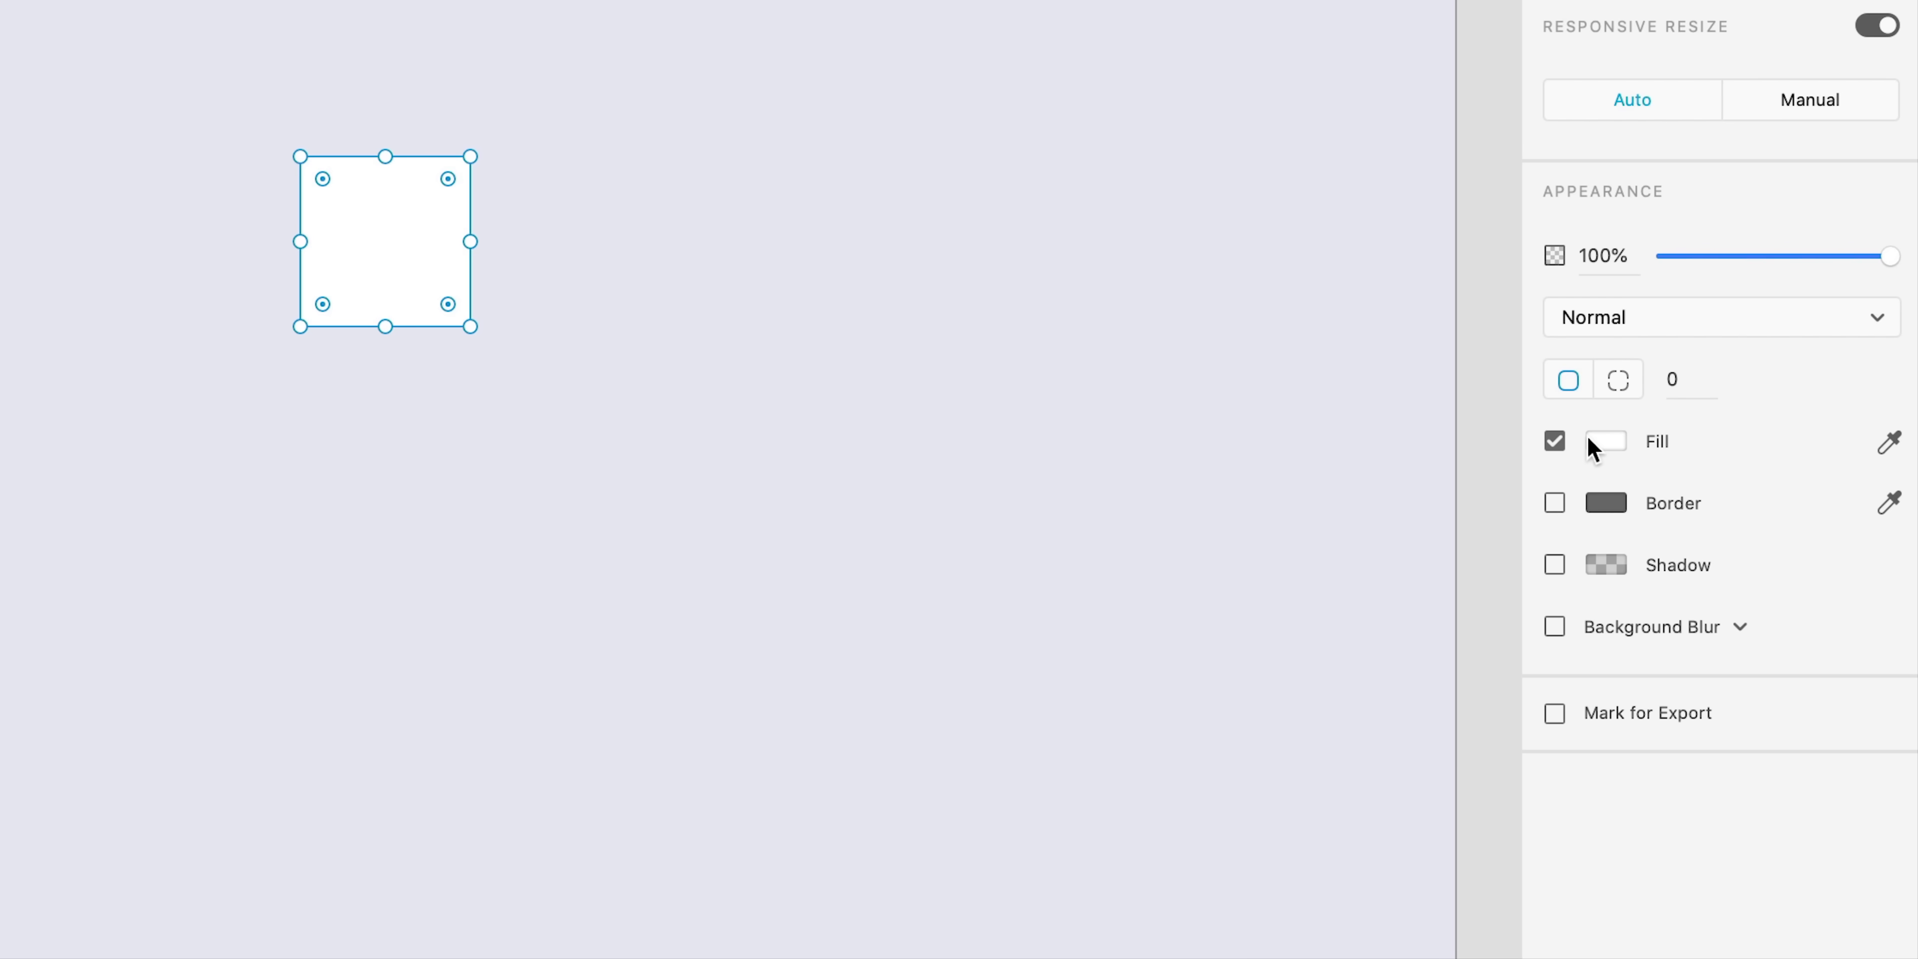
pyautogui.click(1887, 442)
# Step: Fill the square with the background grey and add a 100% opaque black drop shadow
pyautogui.click(660, 200)
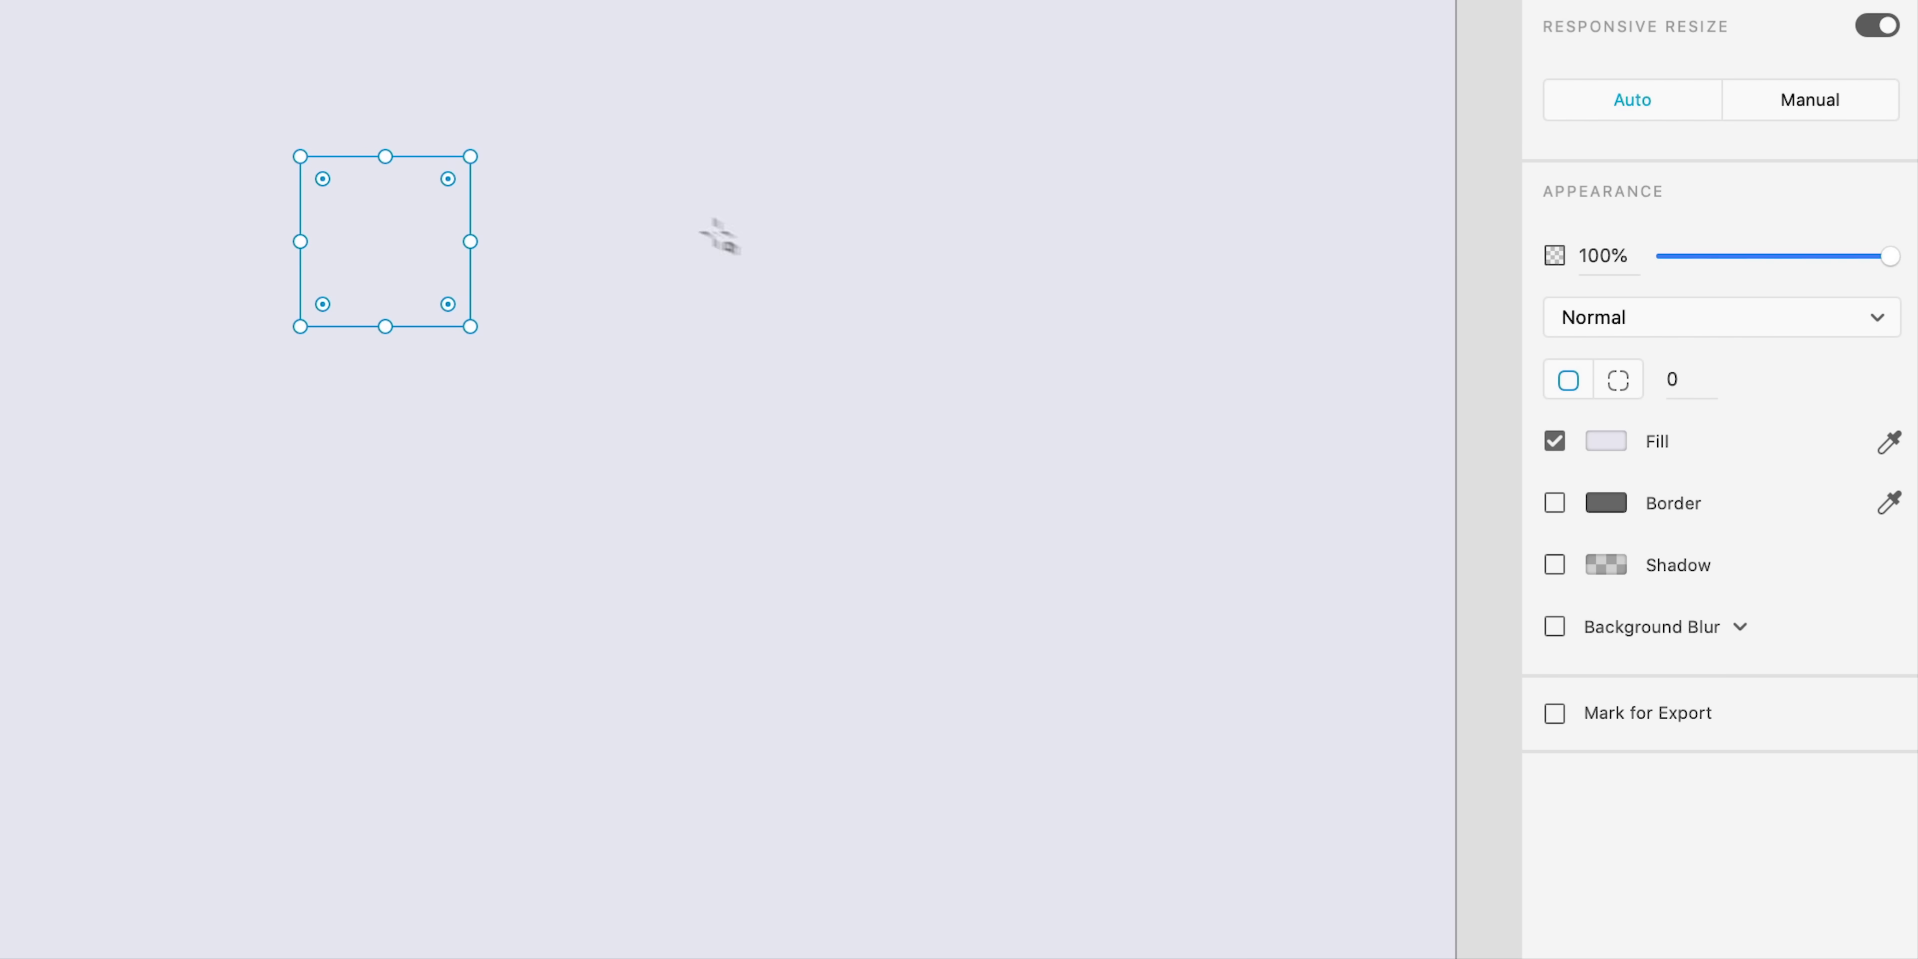
pyautogui.click(1555, 564)
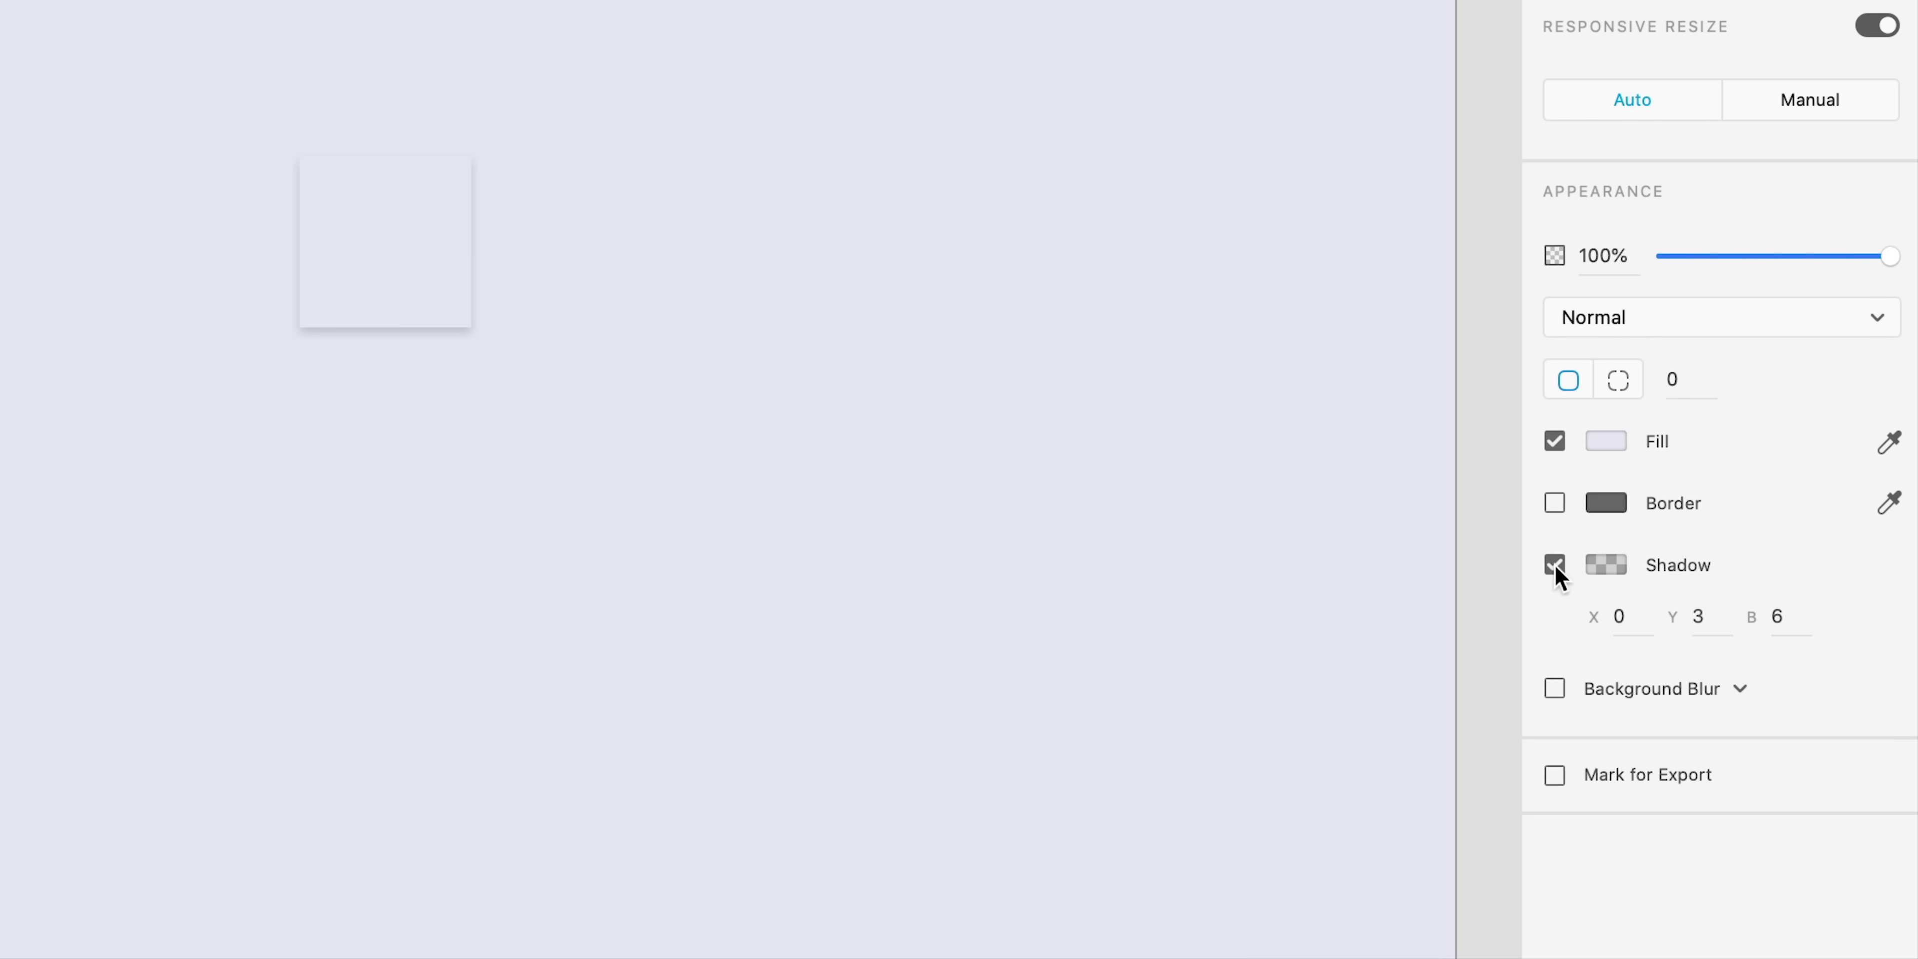
pyautogui.click(1597, 565)
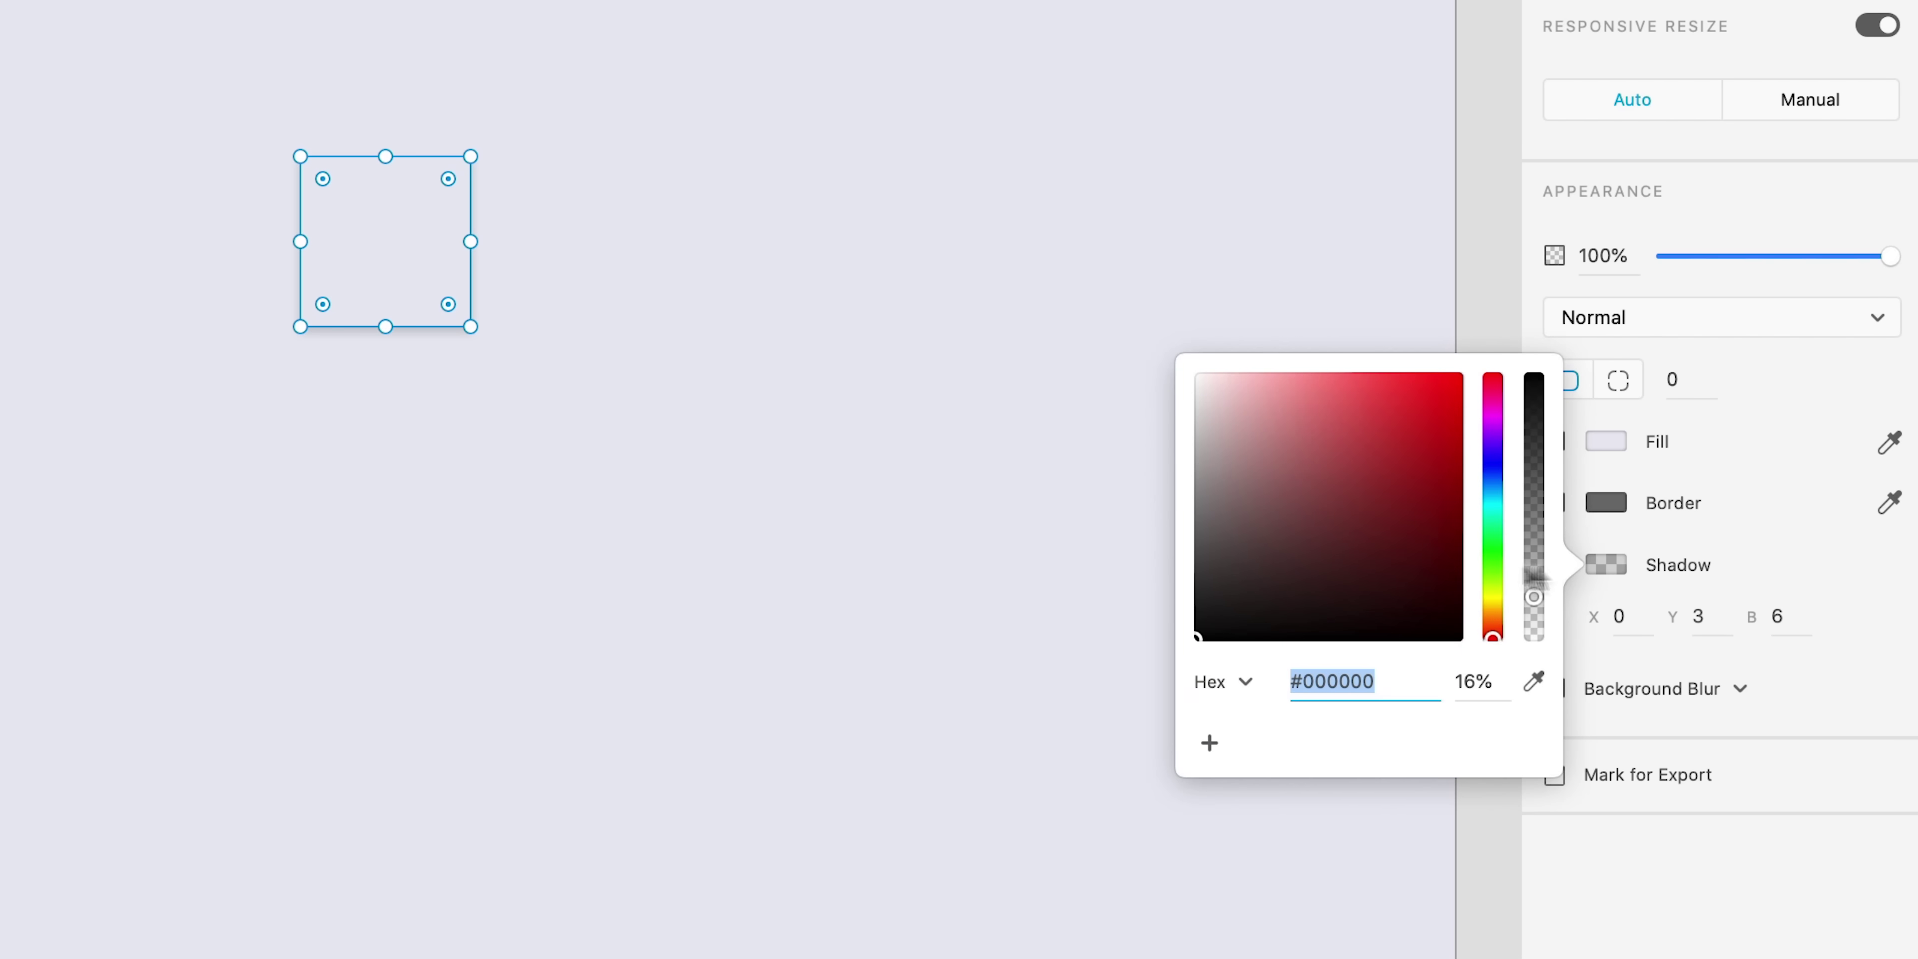
pyautogui.moveTo(1319, 564)
pyautogui.mouseDown()
pyautogui.moveTo(1233, 560)
pyautogui.moveTo(1145, 648)
pyautogui.mouseUp()
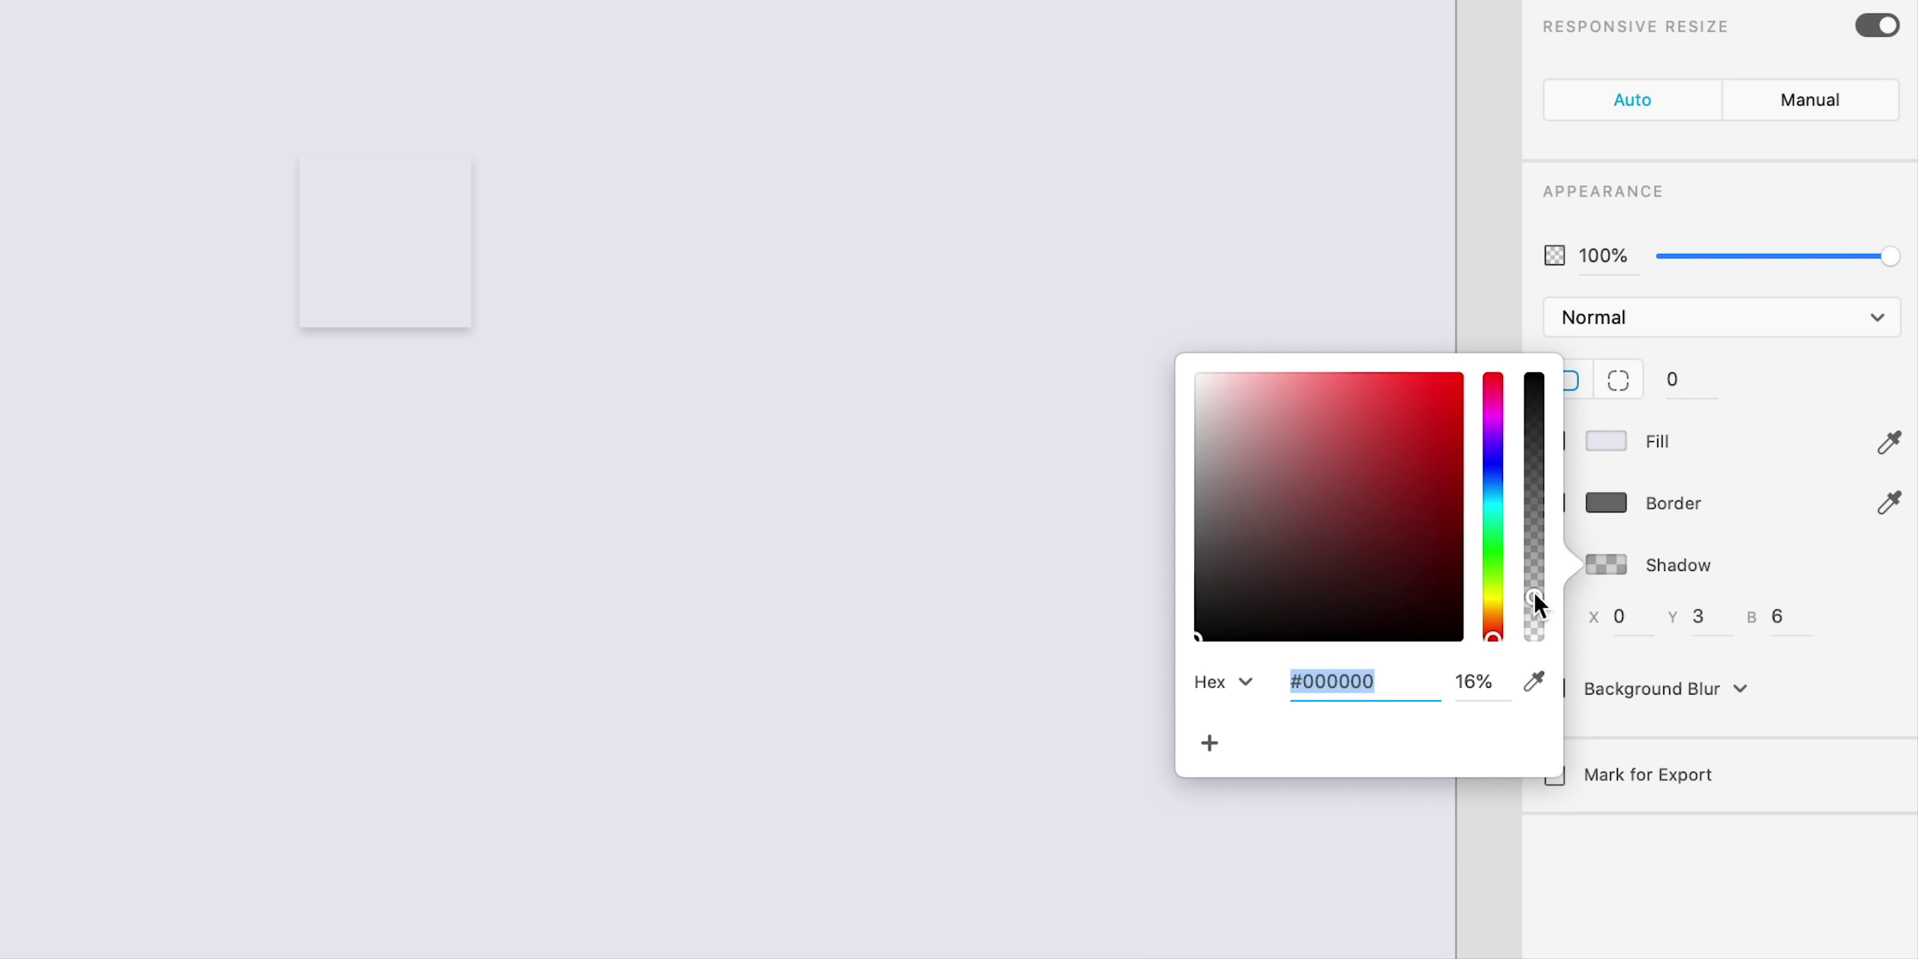
pyautogui.moveTo(1534, 593); pyautogui.dragTo(1532, 343)
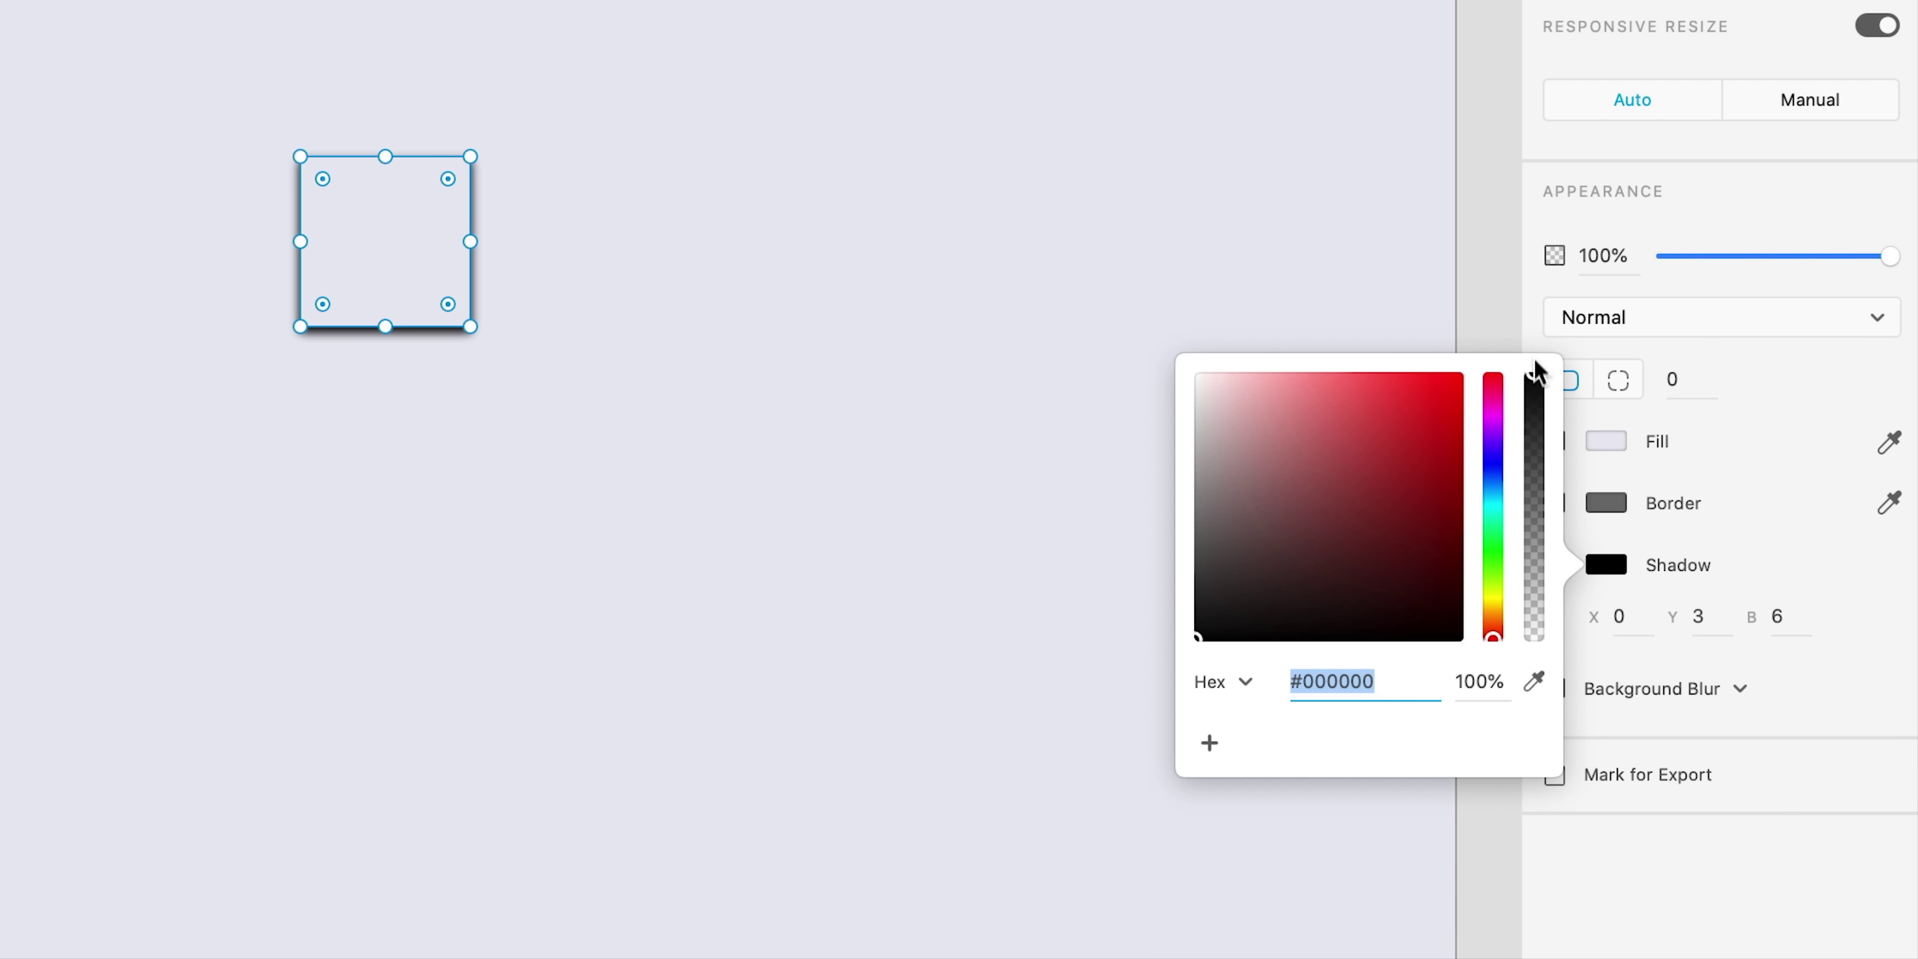
# Step: Try a shadow offset of 5, 5 with a blur of 20
pyautogui.click(1628, 615)
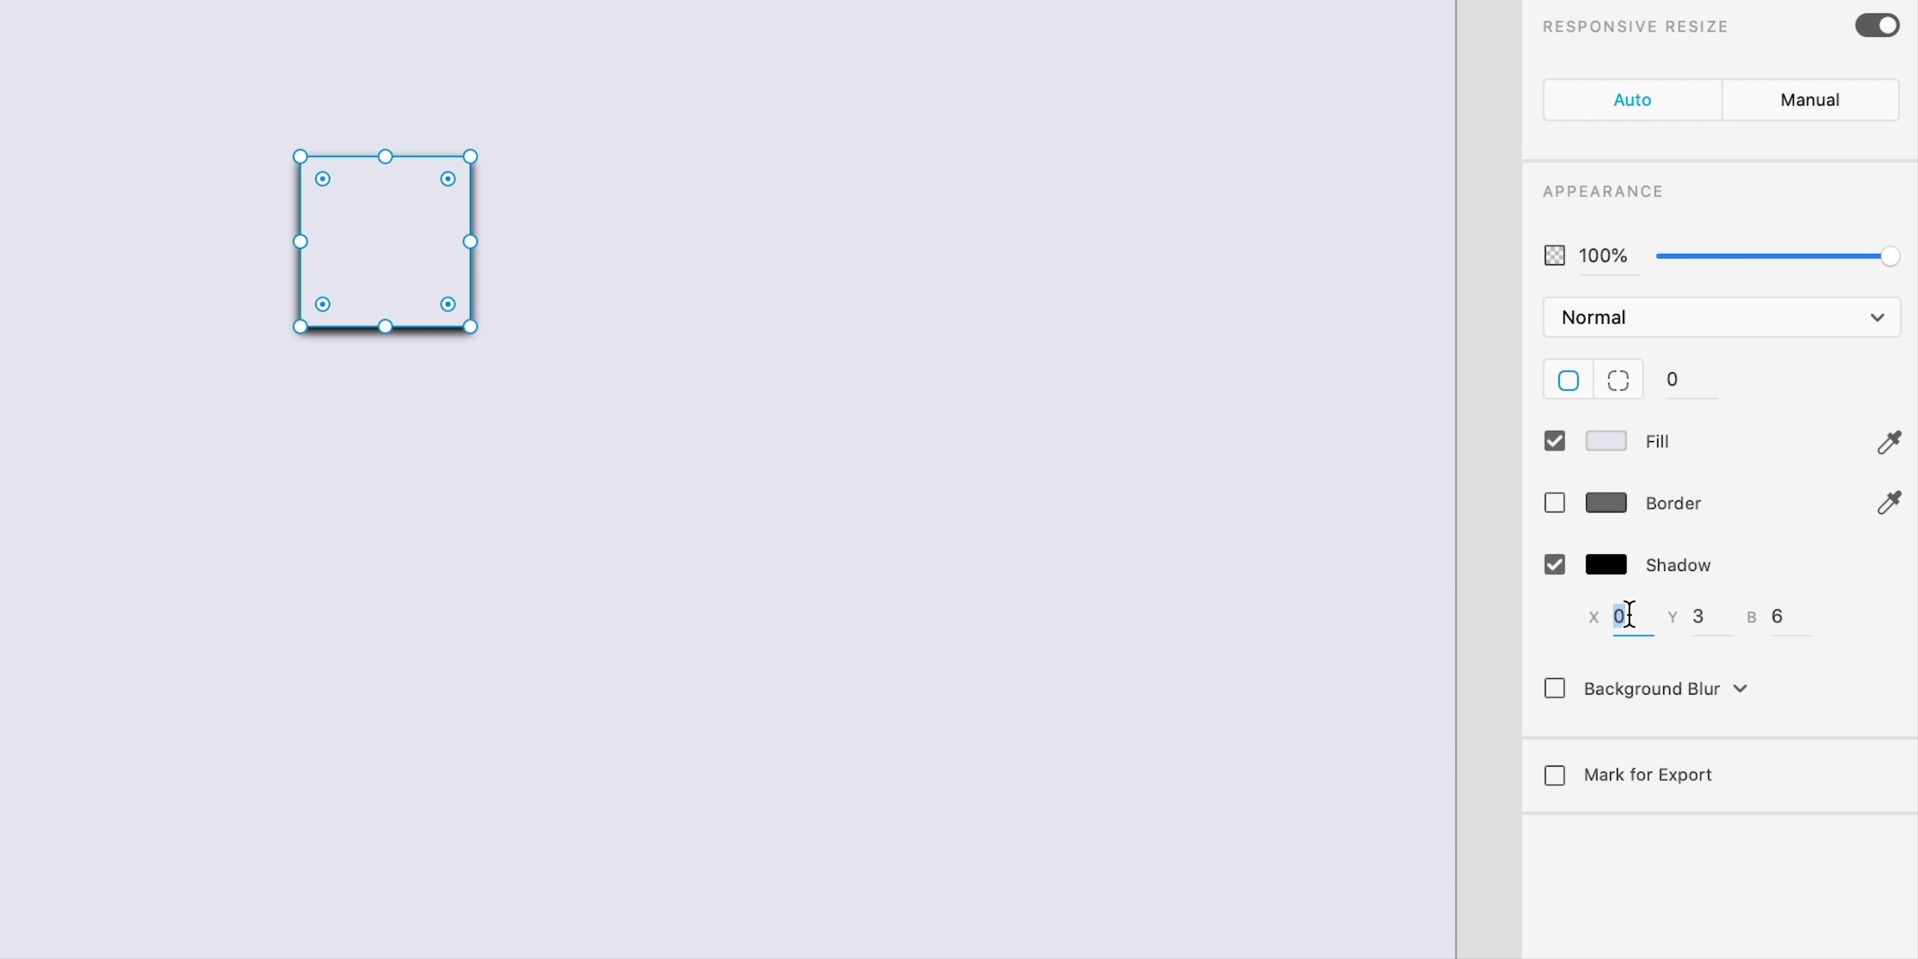
pyautogui.write('5')
pyautogui.press('Tab')
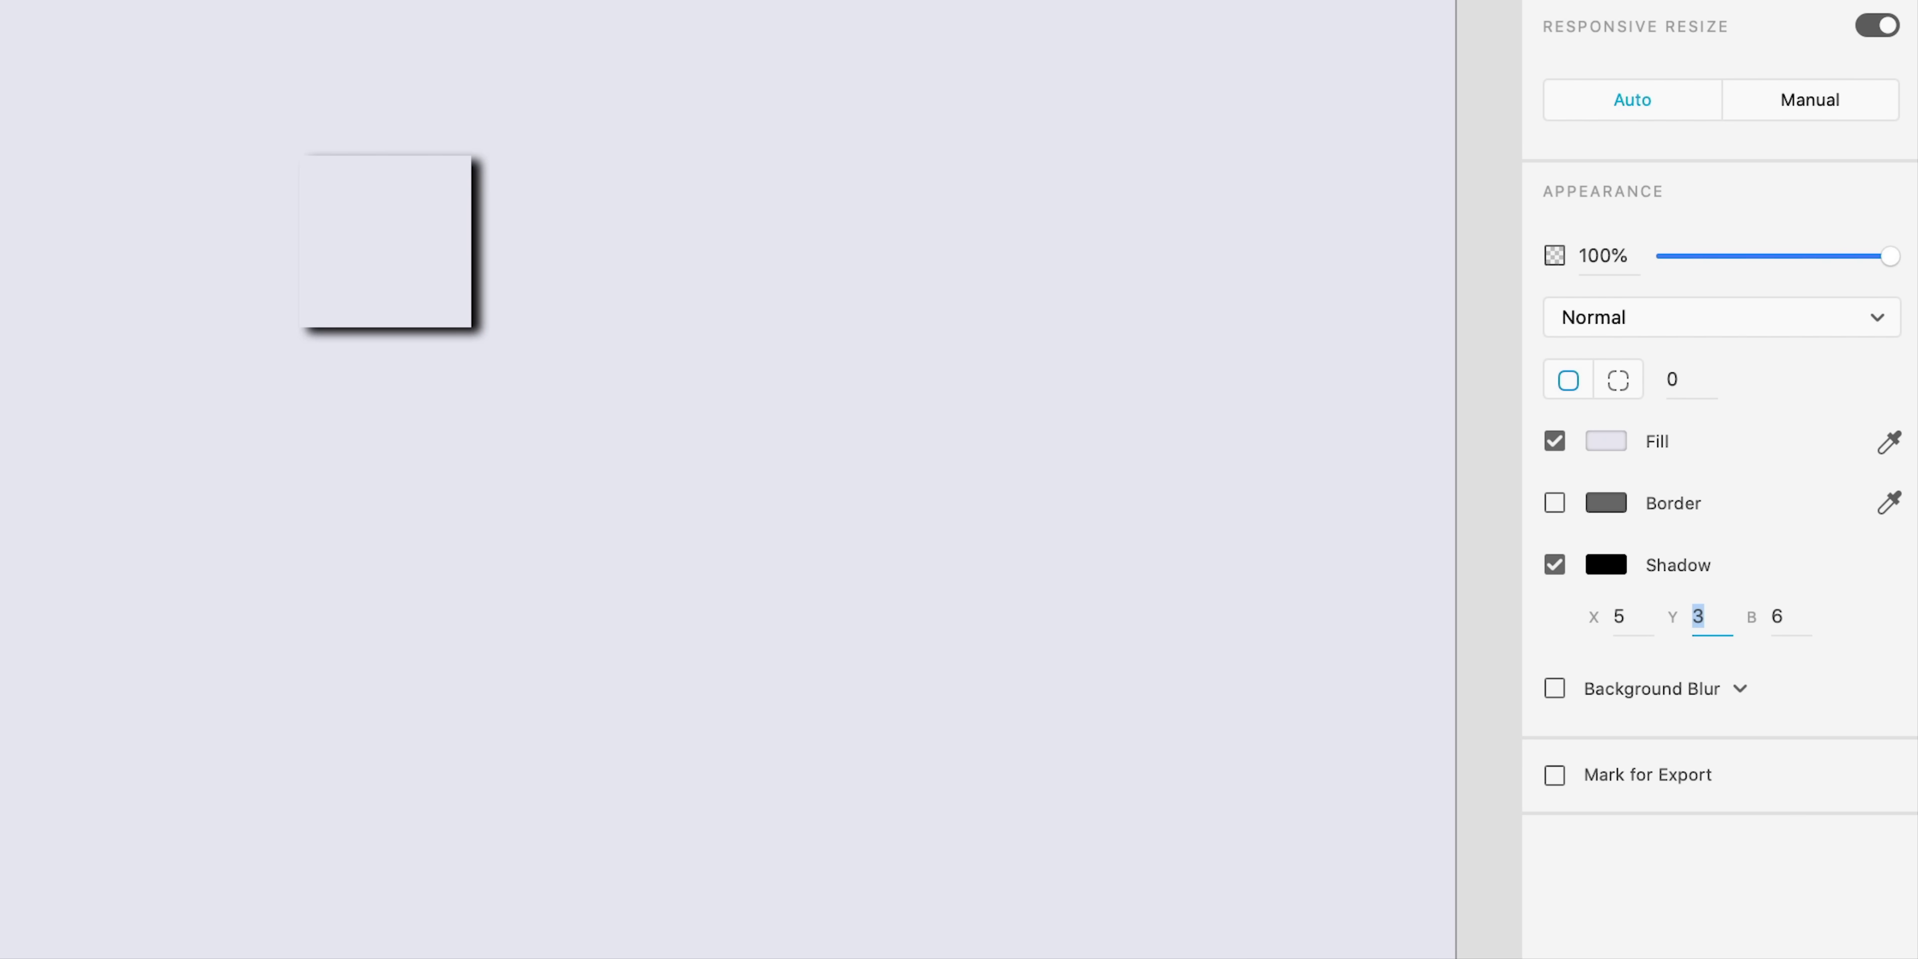
pyautogui.write('5')
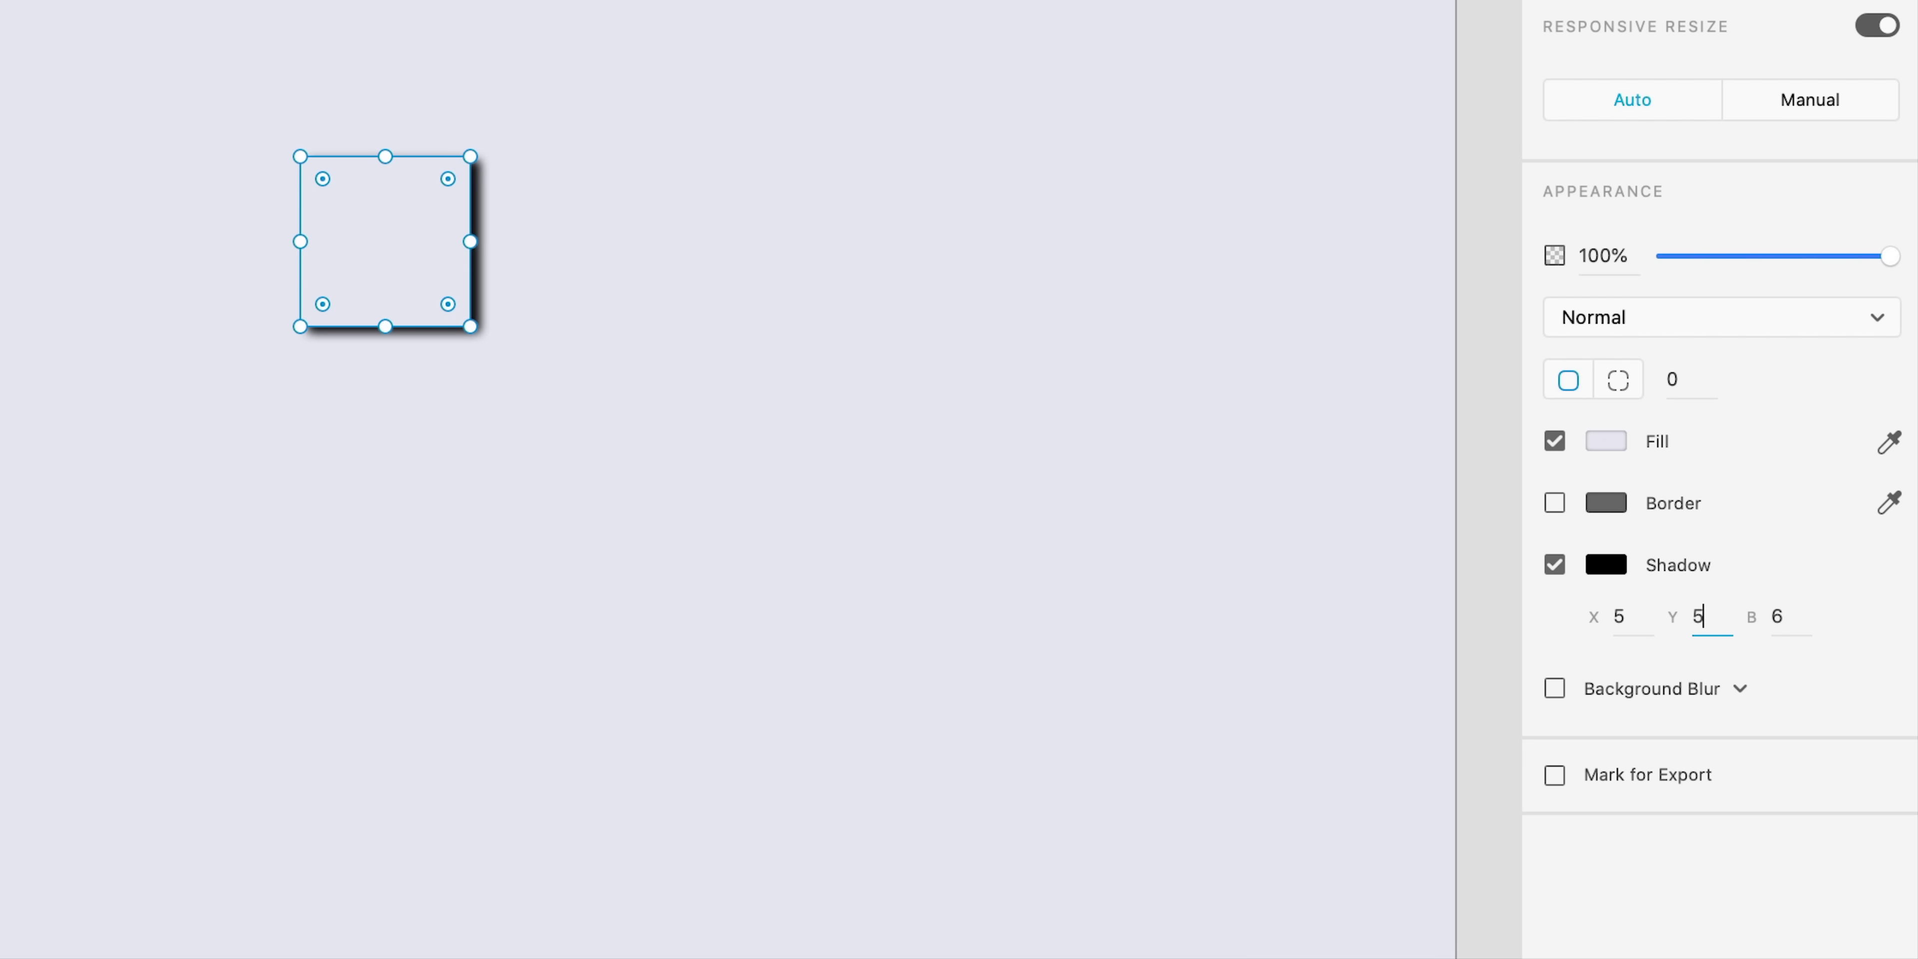
pyautogui.click(1802, 616)
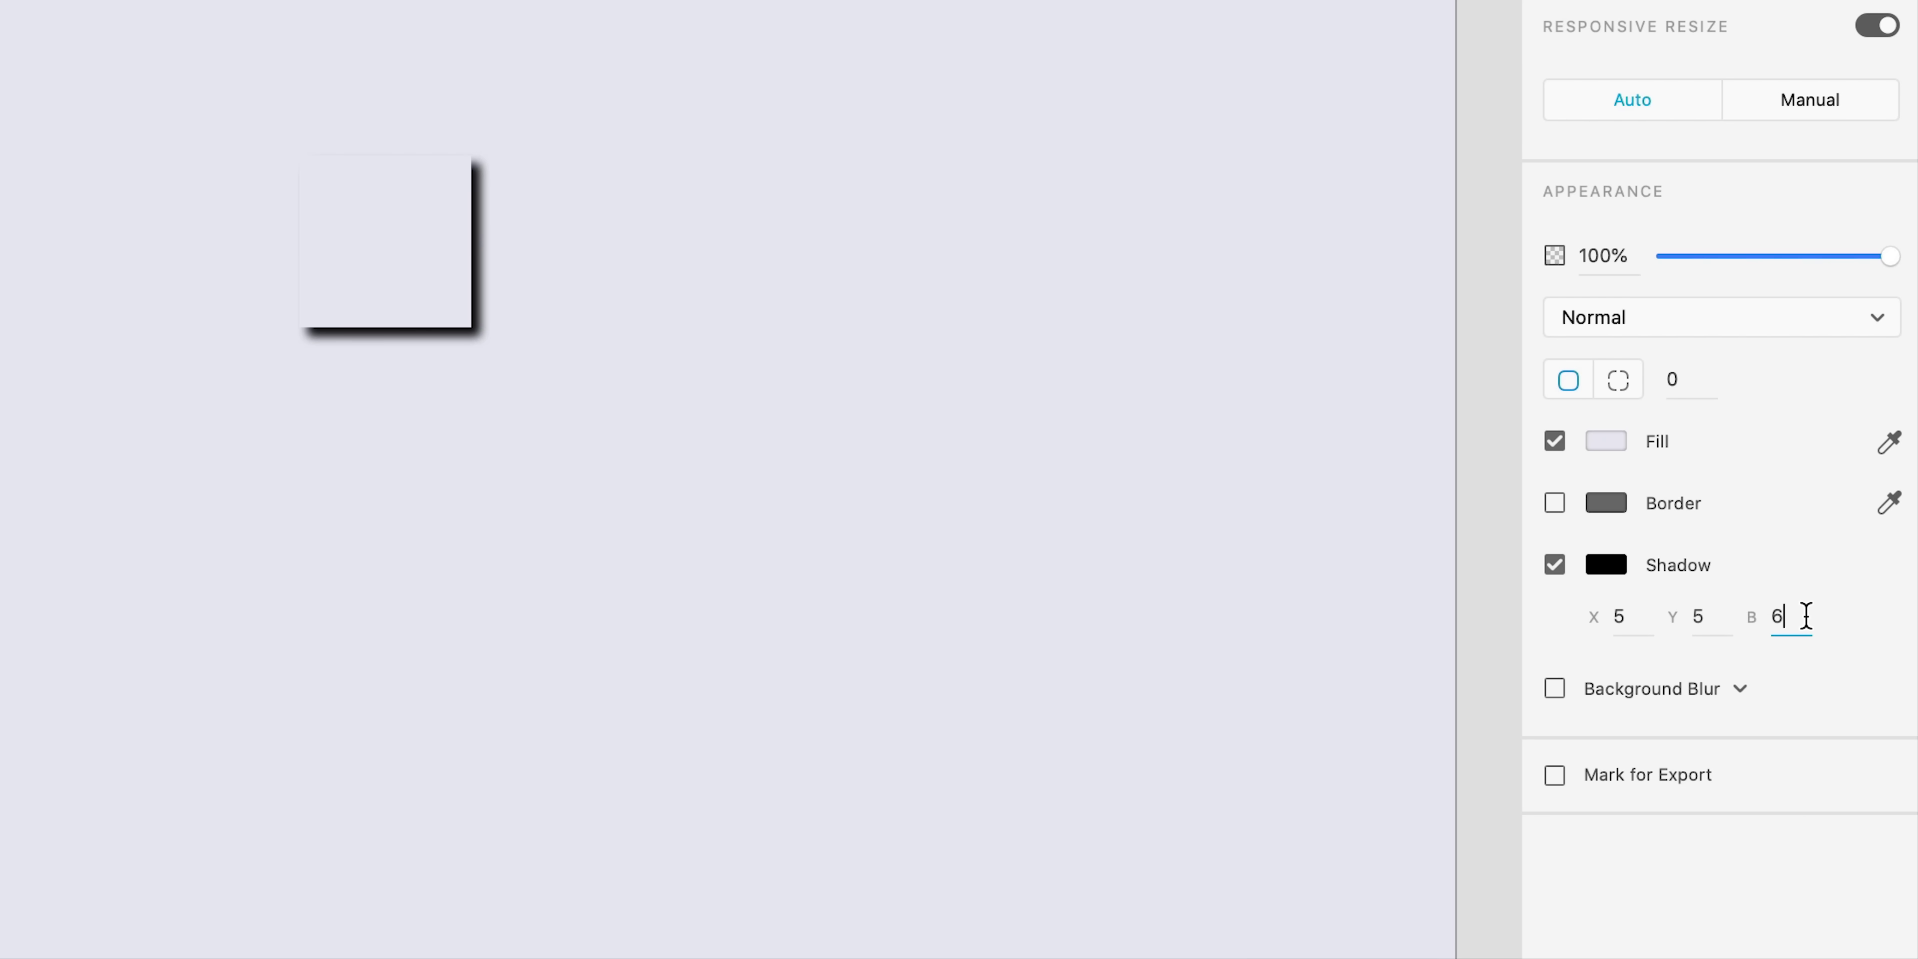
pyautogui.write('20')
pyautogui.press('Return')
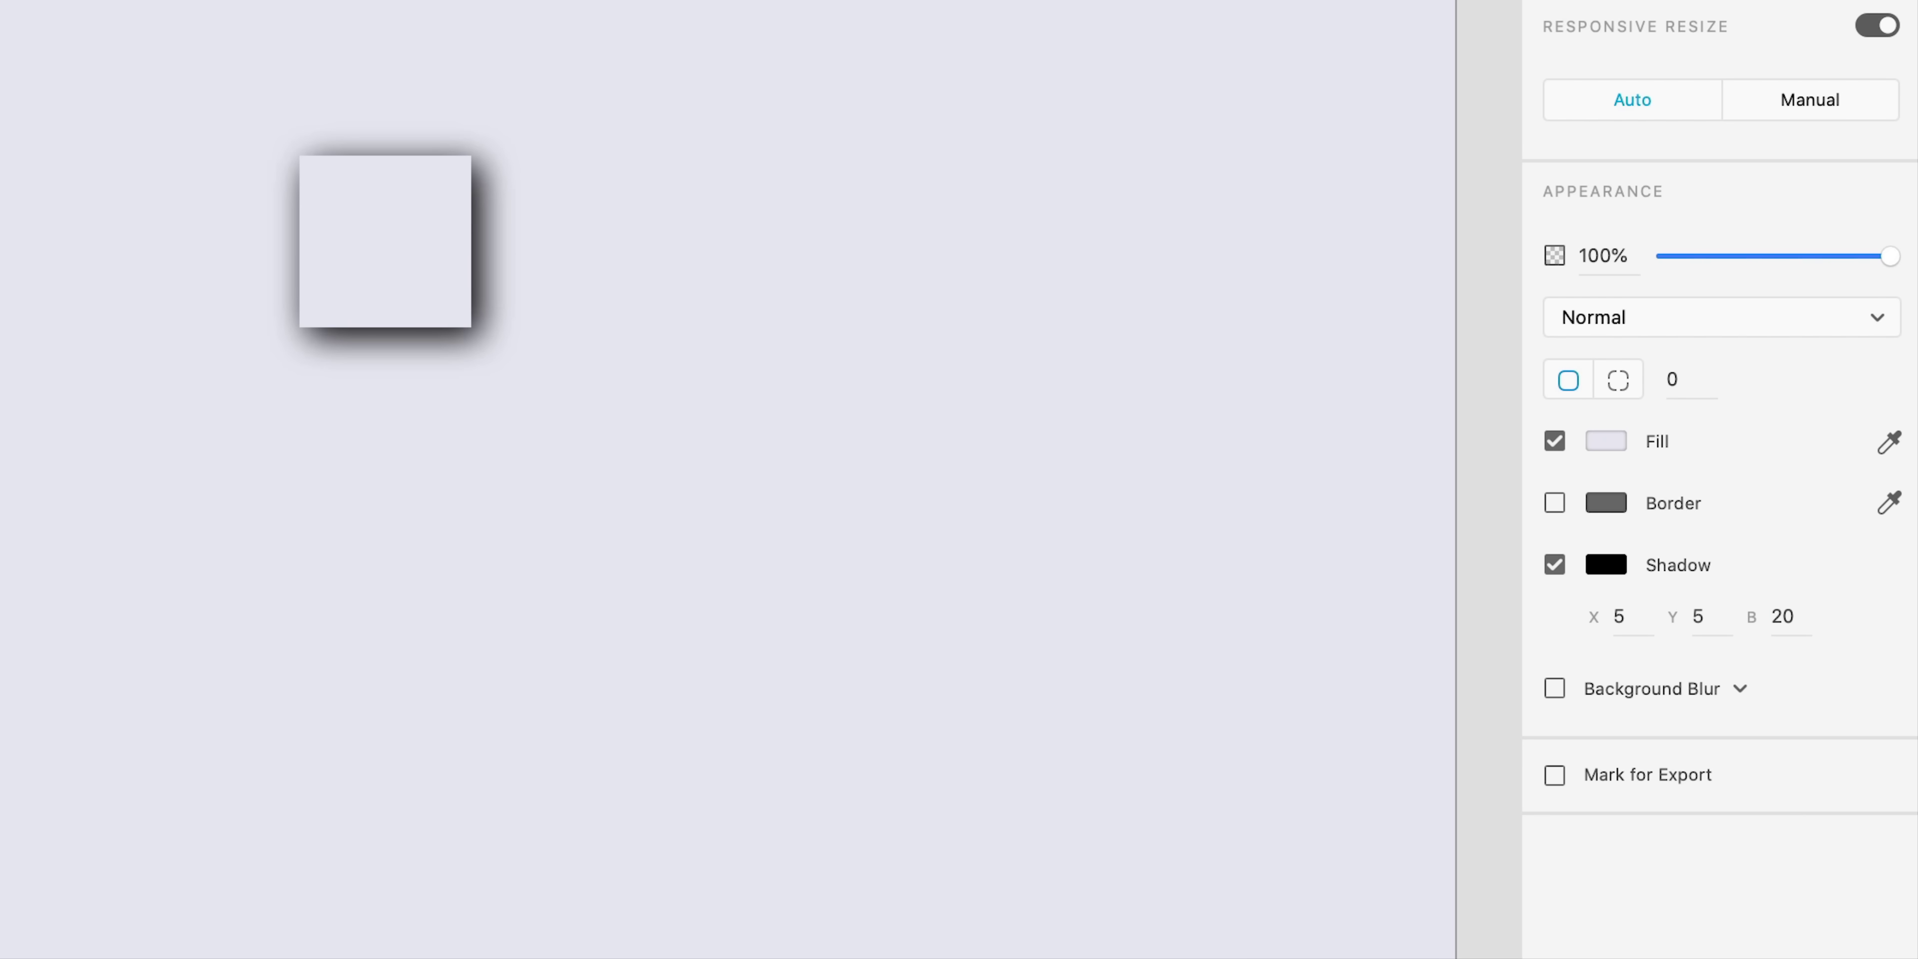
# Step: Set the shadow blur to 10, try 15, then settle back on 10
pyautogui.click(1793, 616)
pyautogui.write('10')
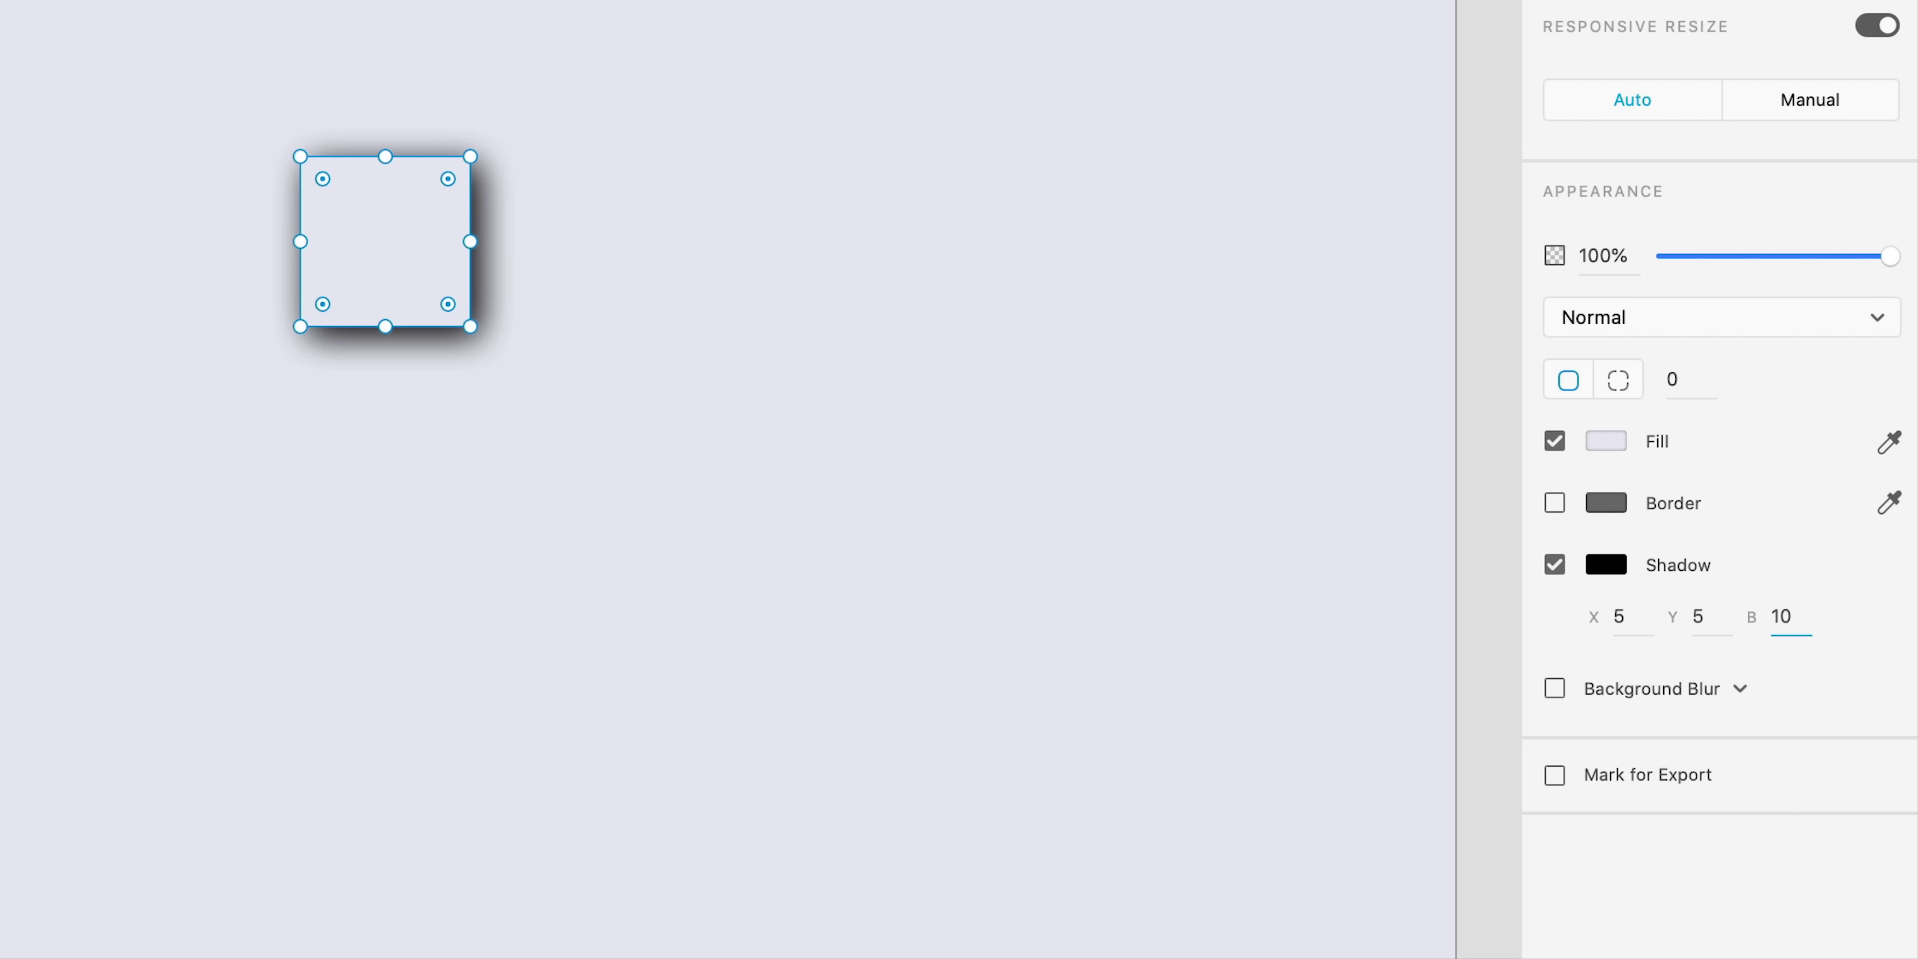
pyautogui.press('Return')
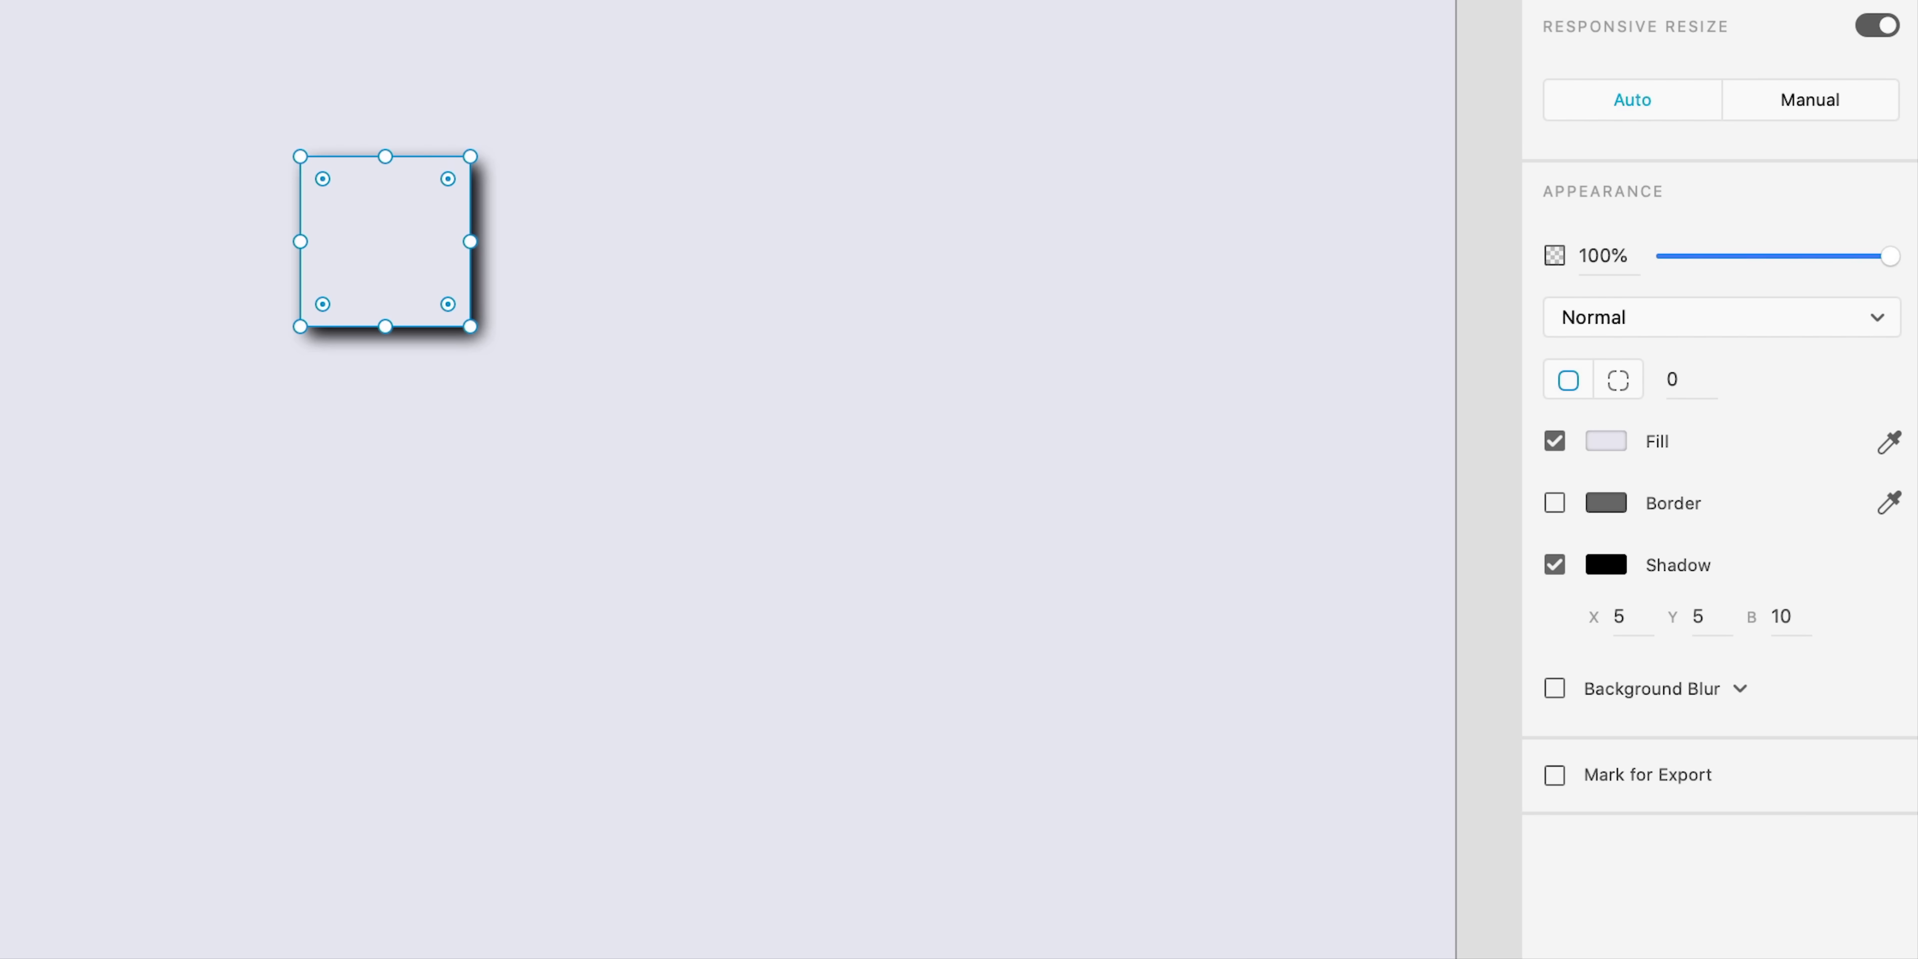
pyautogui.click(1802, 616)
pyautogui.write('15')
pyautogui.press('Return')
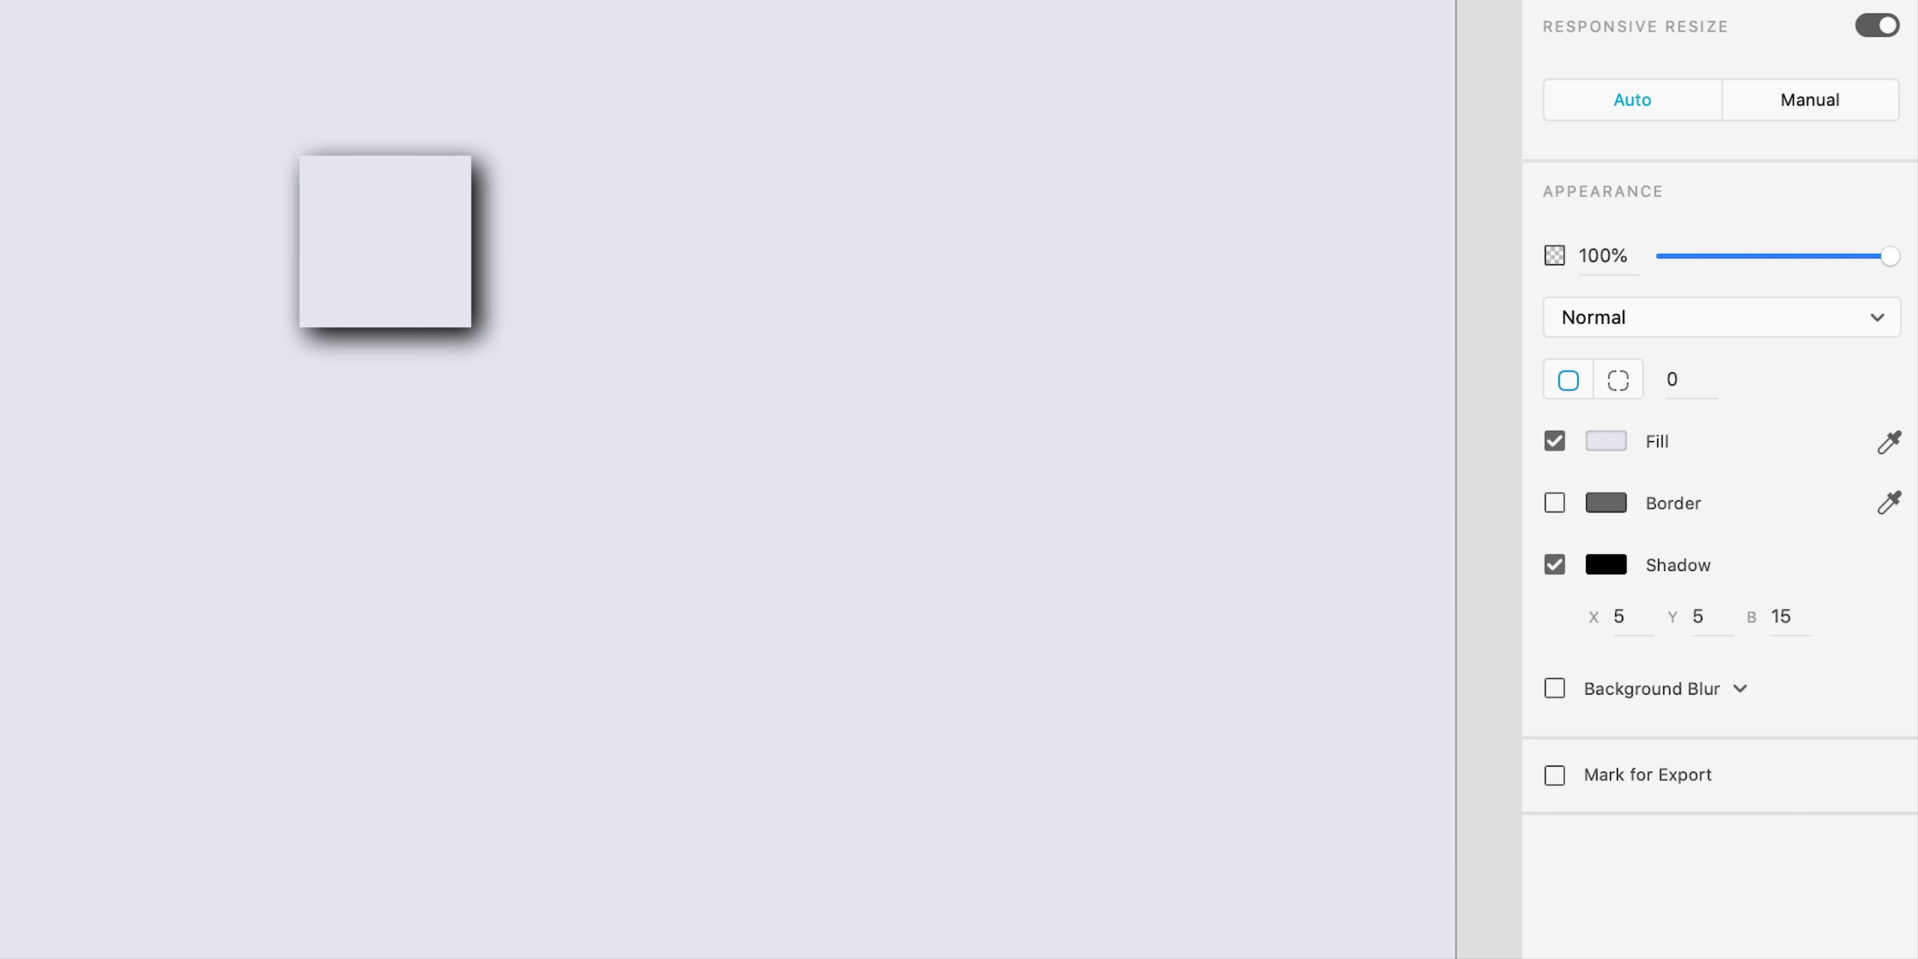
pyautogui.click(1802, 616)
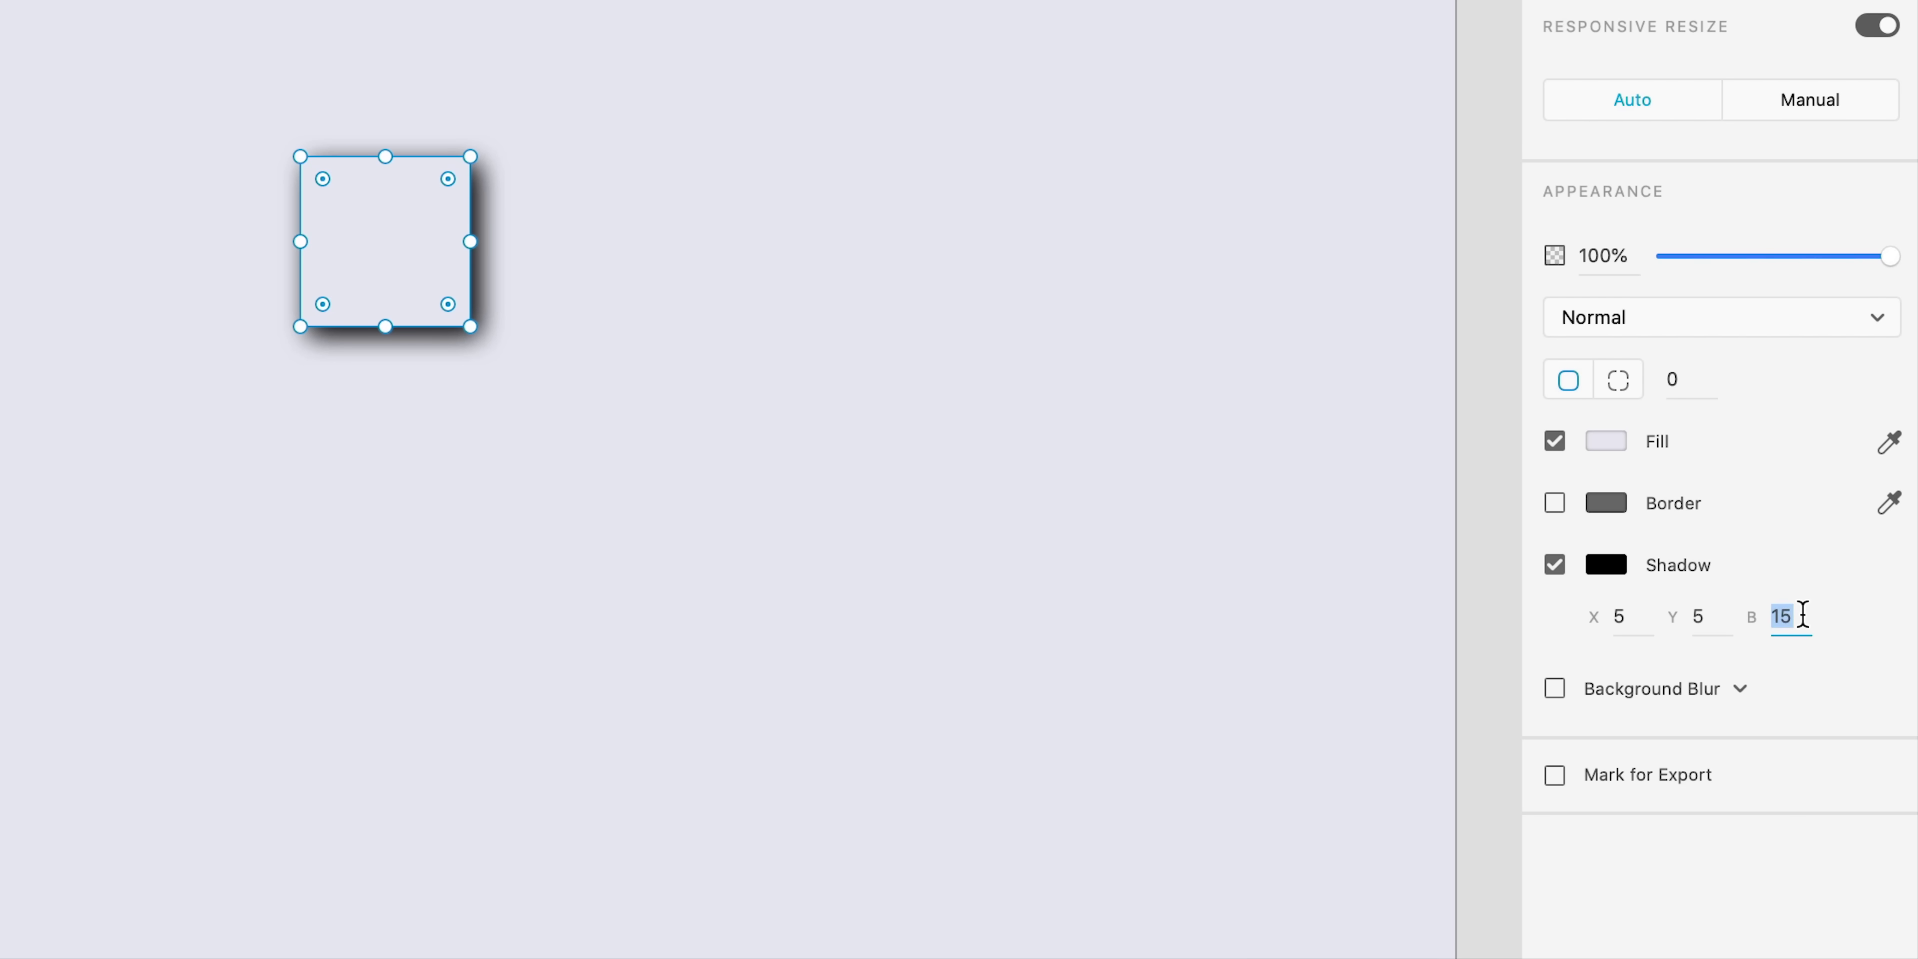
pyautogui.write('10')
pyautogui.press('Return')
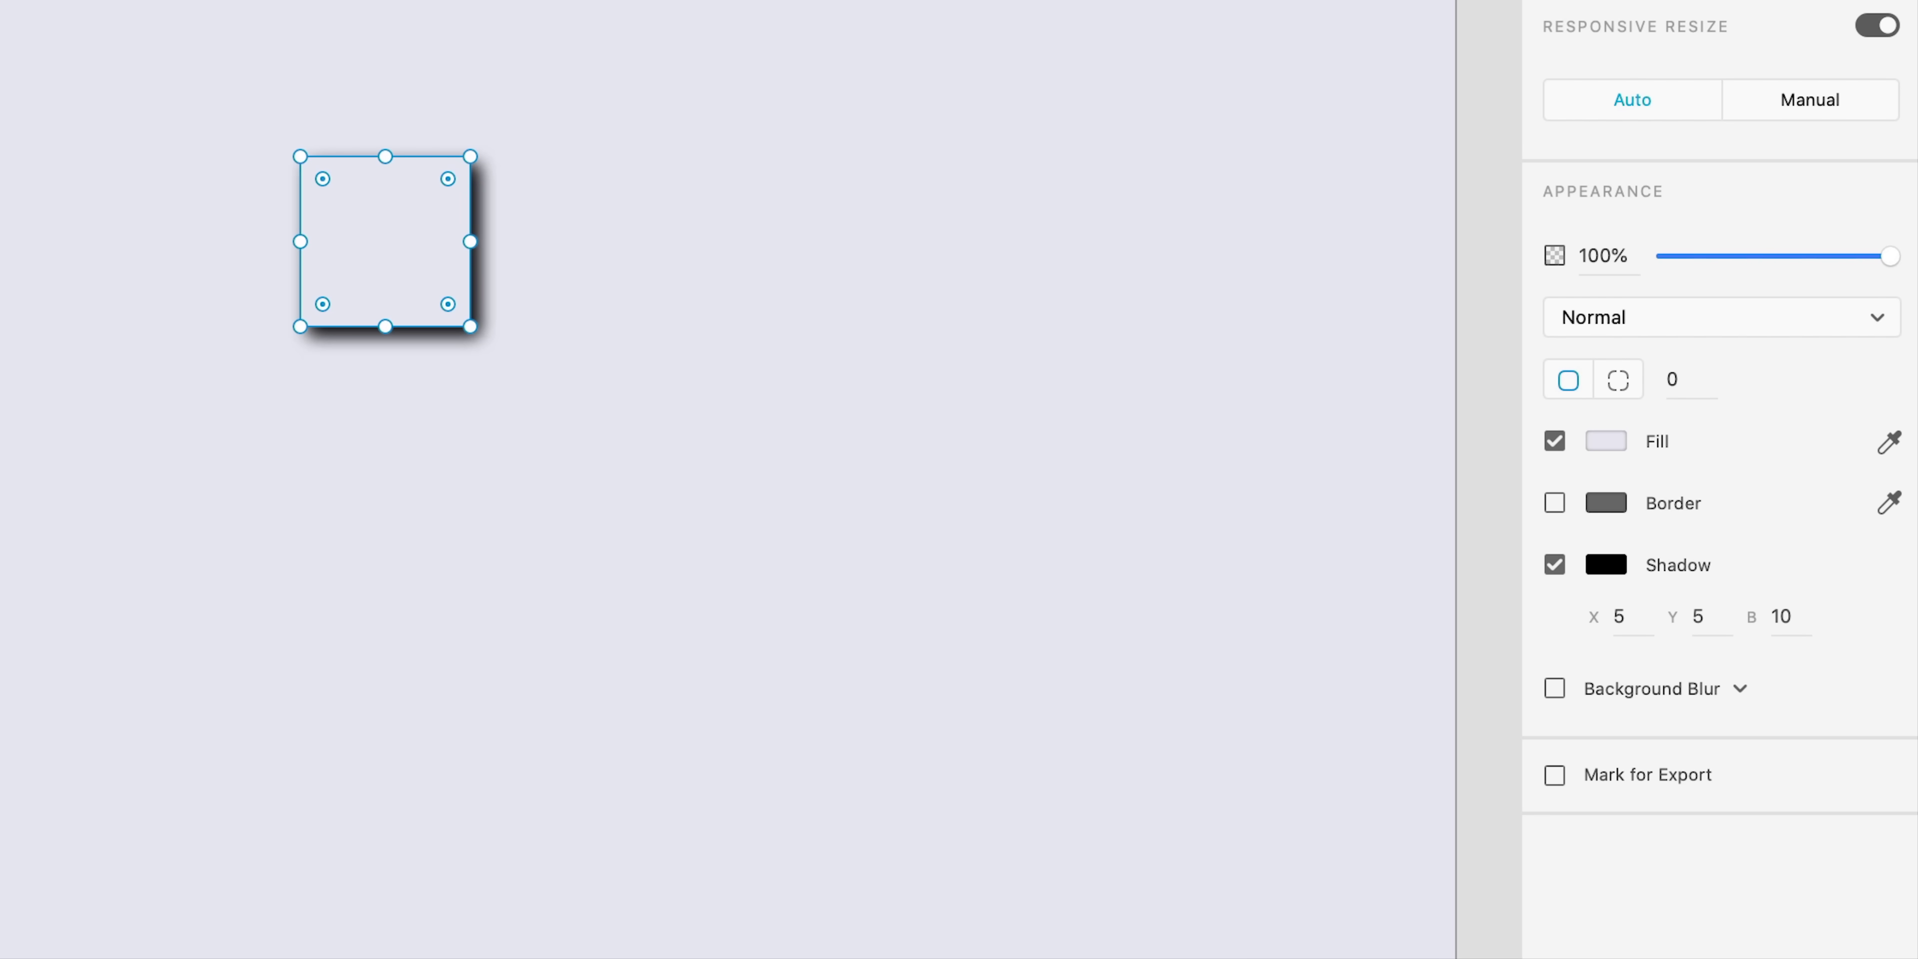
# Step: Set the shadow's X and Y offsets to 6
pyautogui.click(1640, 614)
pyautogui.write('6')
pyautogui.press('Tab')
pyautogui.write('6')
pyautogui.press('Return')
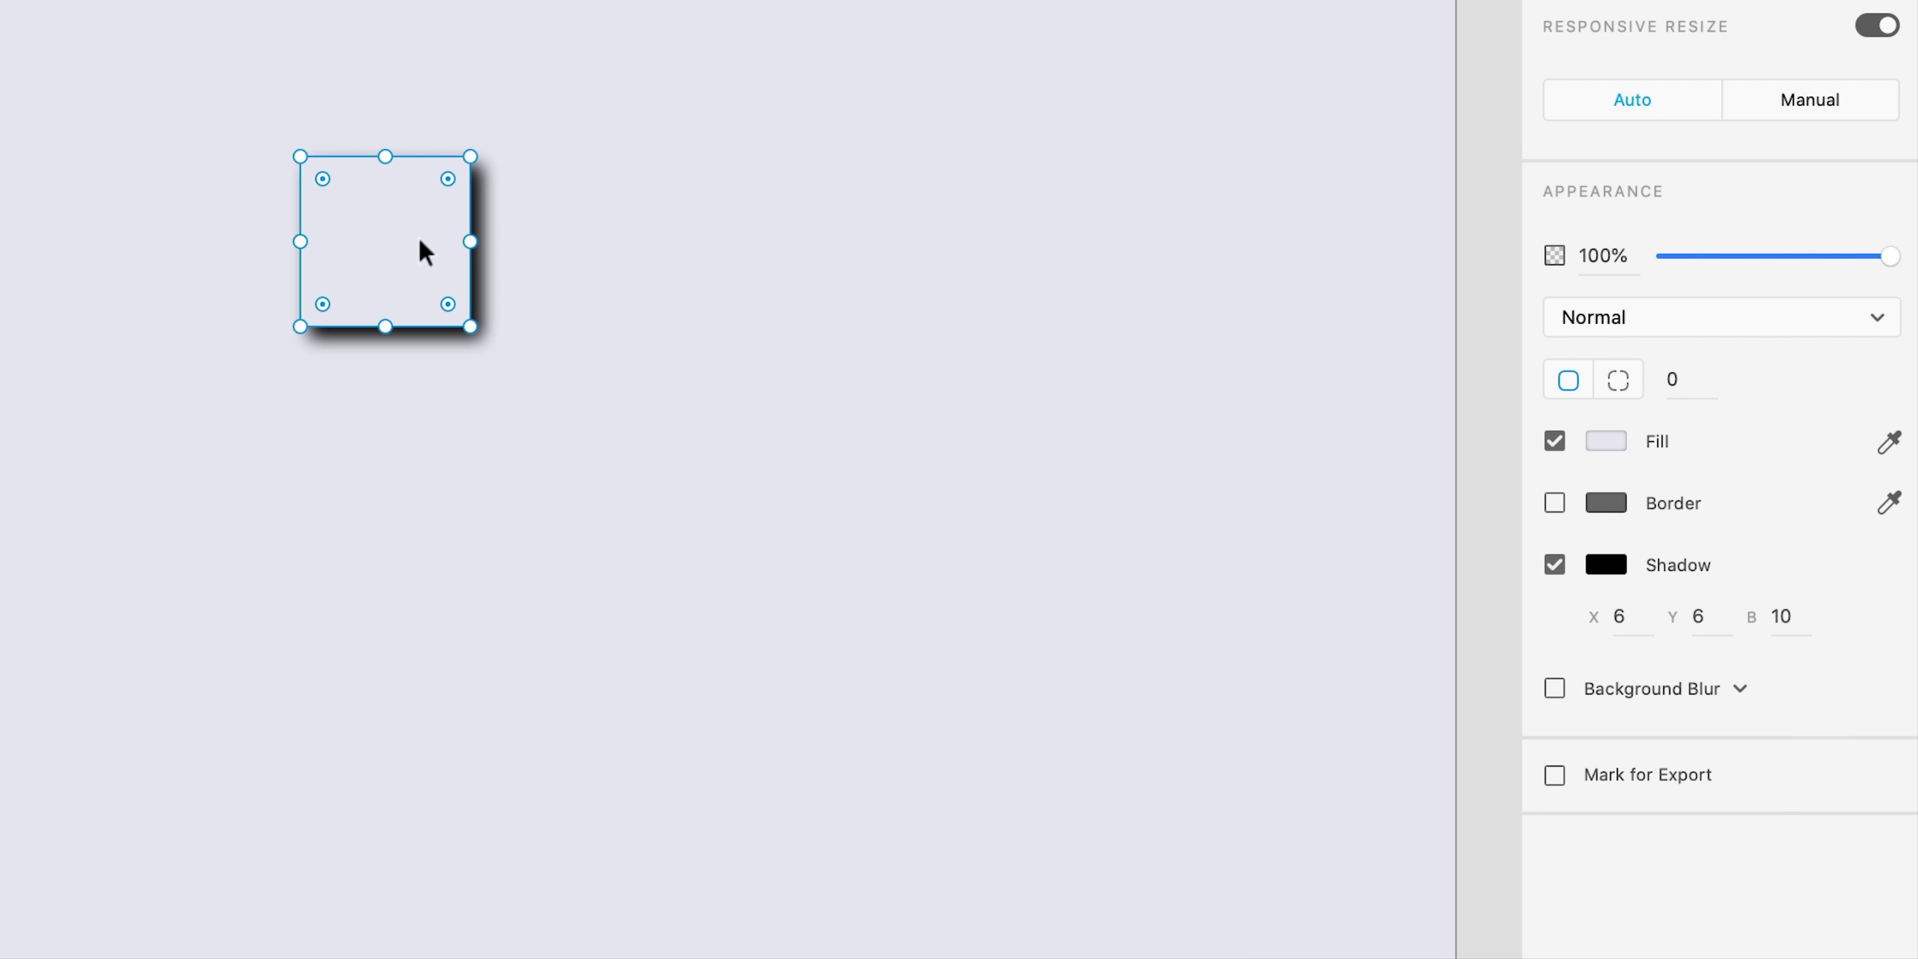
# Step: Duplicate the square and place the copy to its left
pyautogui.click(167, 12)
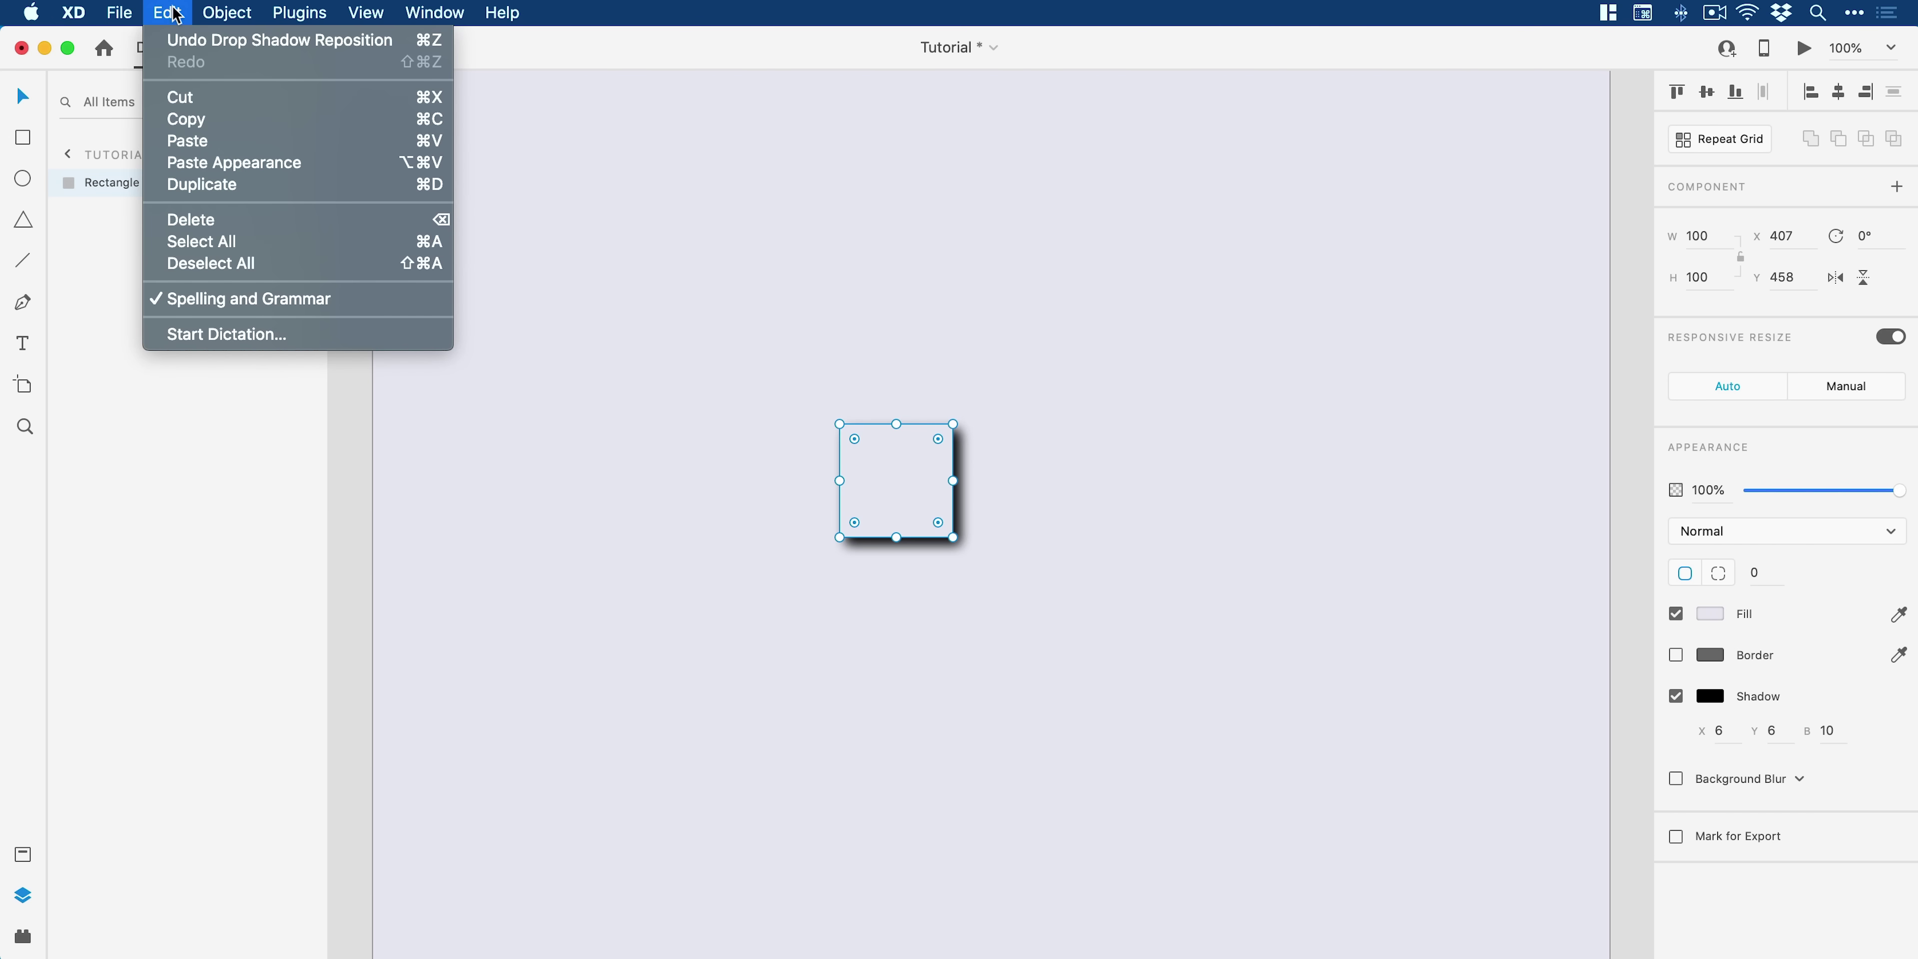
pyautogui.click(233, 186)
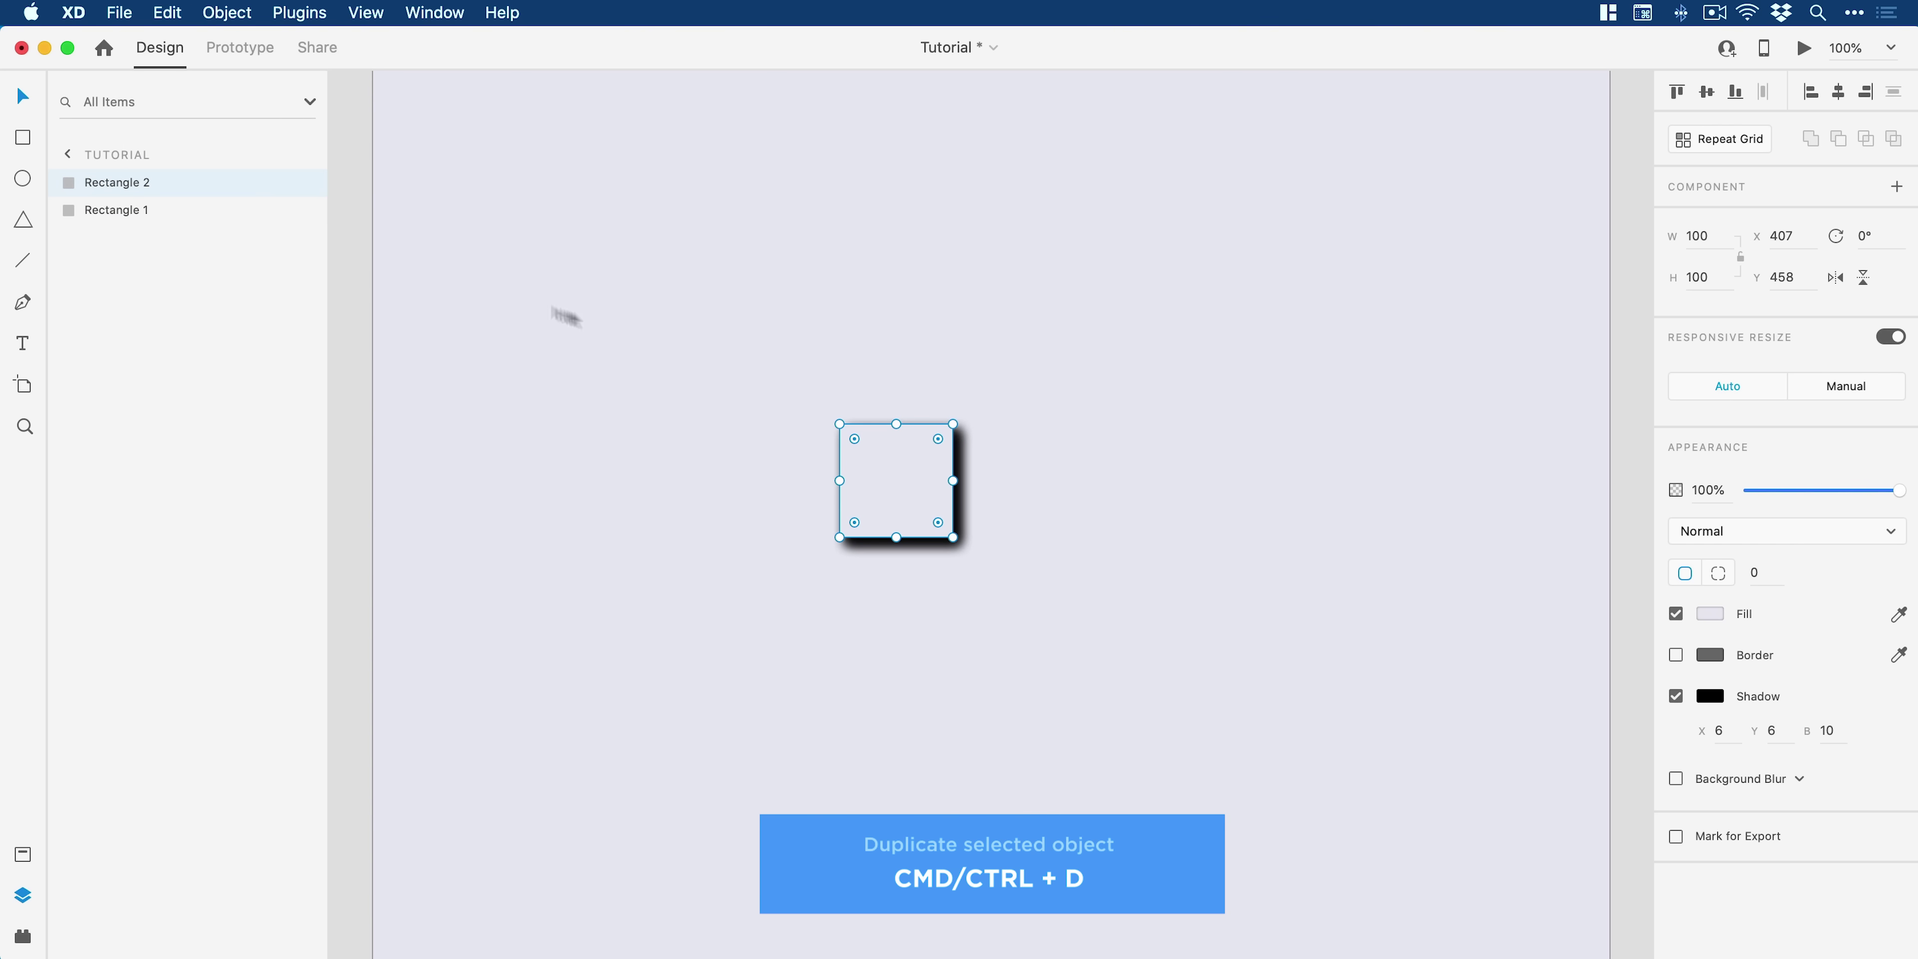
pyautogui.moveTo(933, 503); pyautogui.dragTo(775, 490)
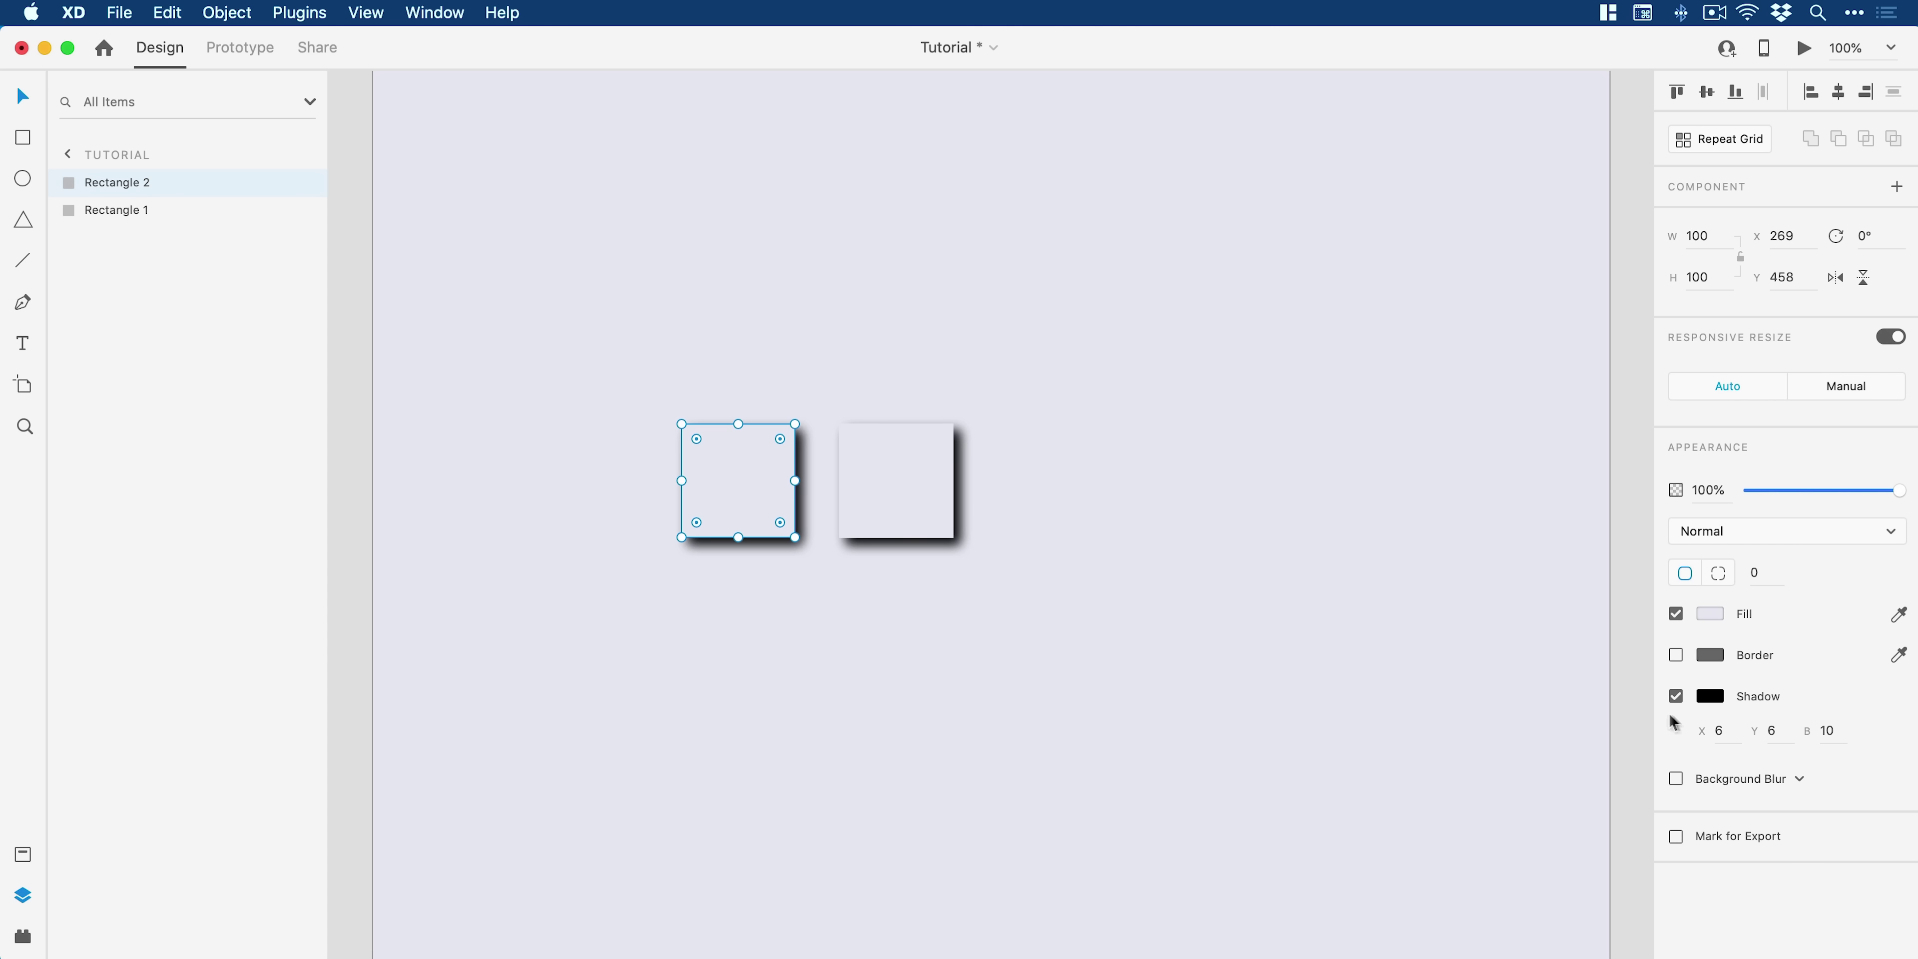
# Step: Give the copy a white #FFFFFF shadow at X -6, Y -6
pyautogui.click(1724, 724)
pyautogui.write('-6')
pyautogui.press('Tab')
pyautogui.write('-6')
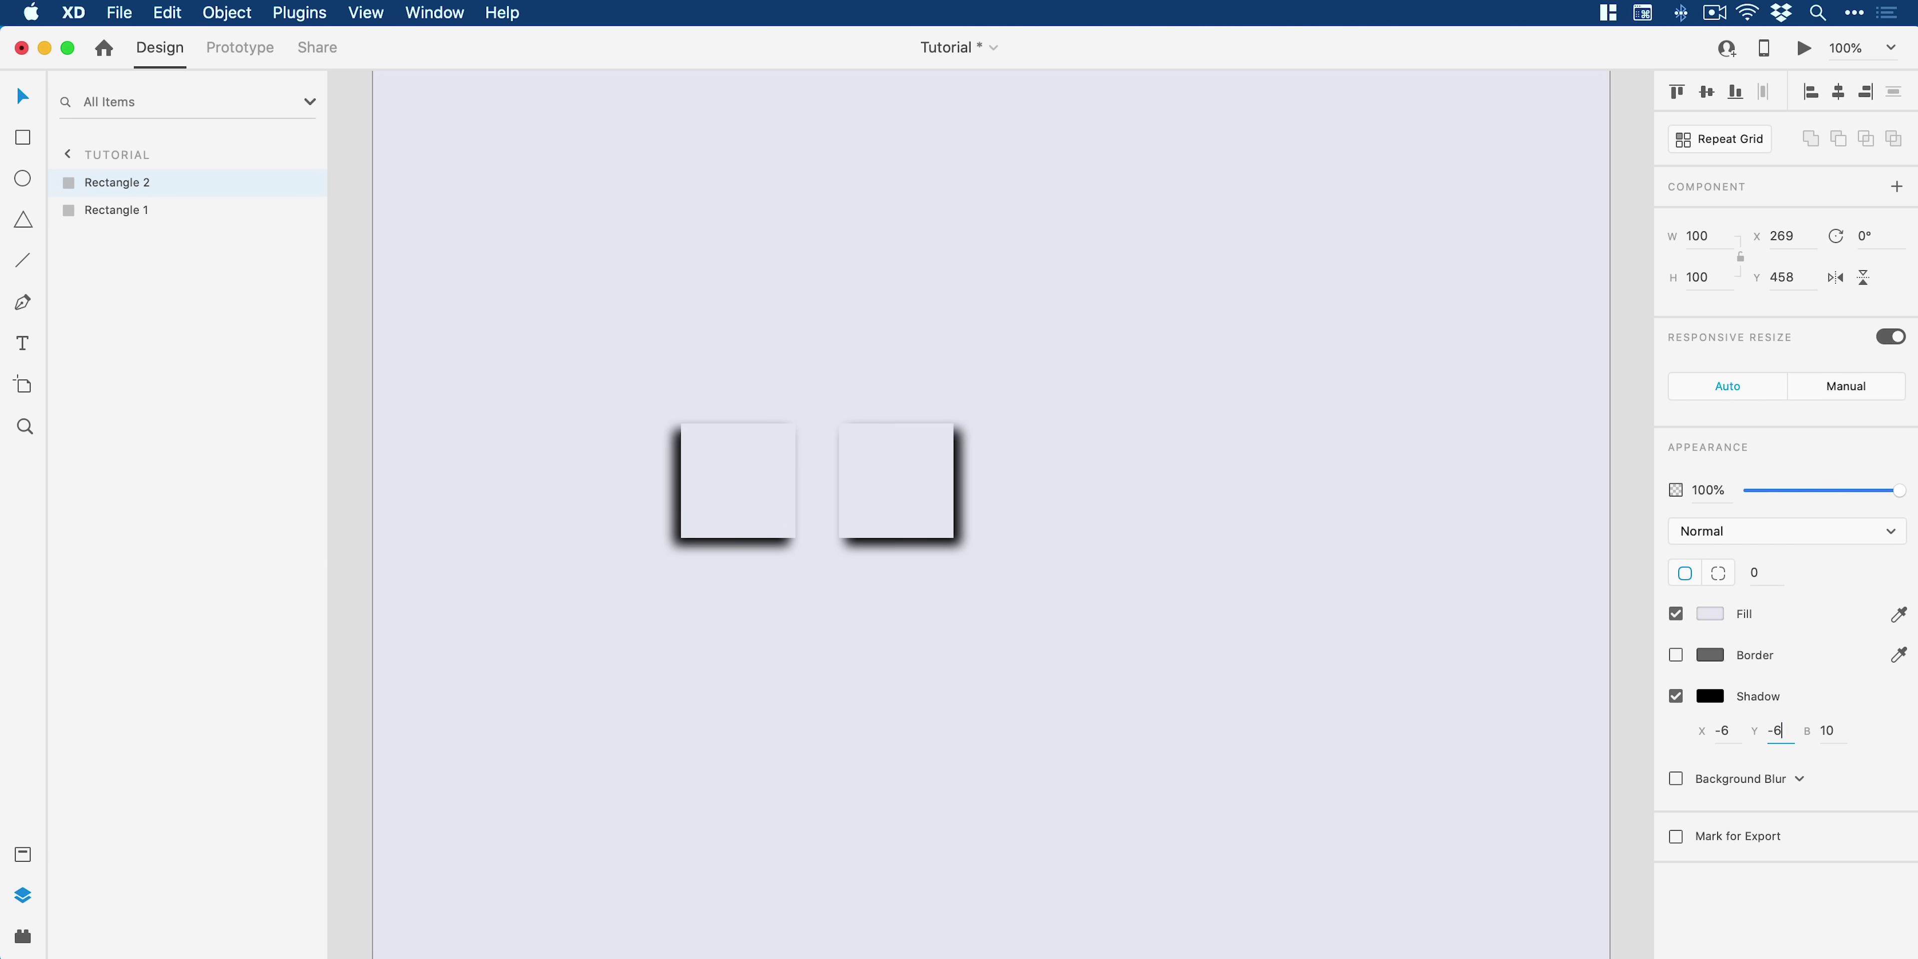
pyautogui.press('Return')
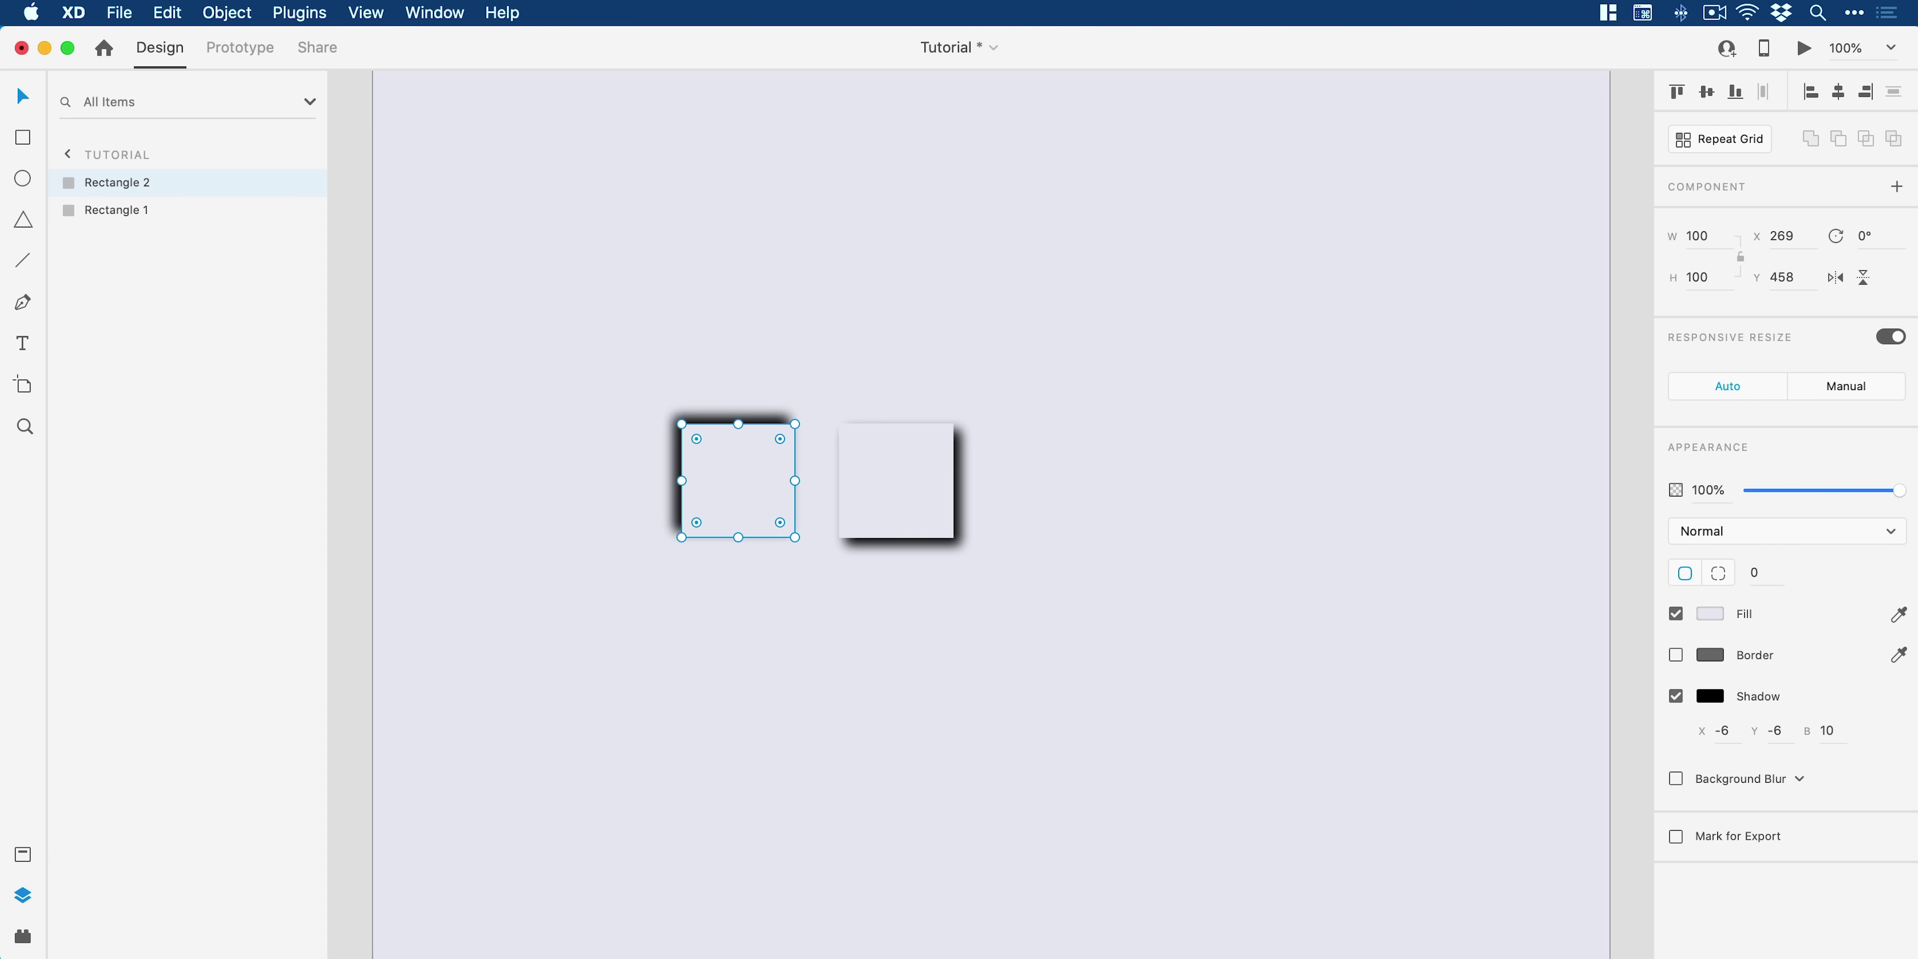
pyautogui.click(1700, 697)
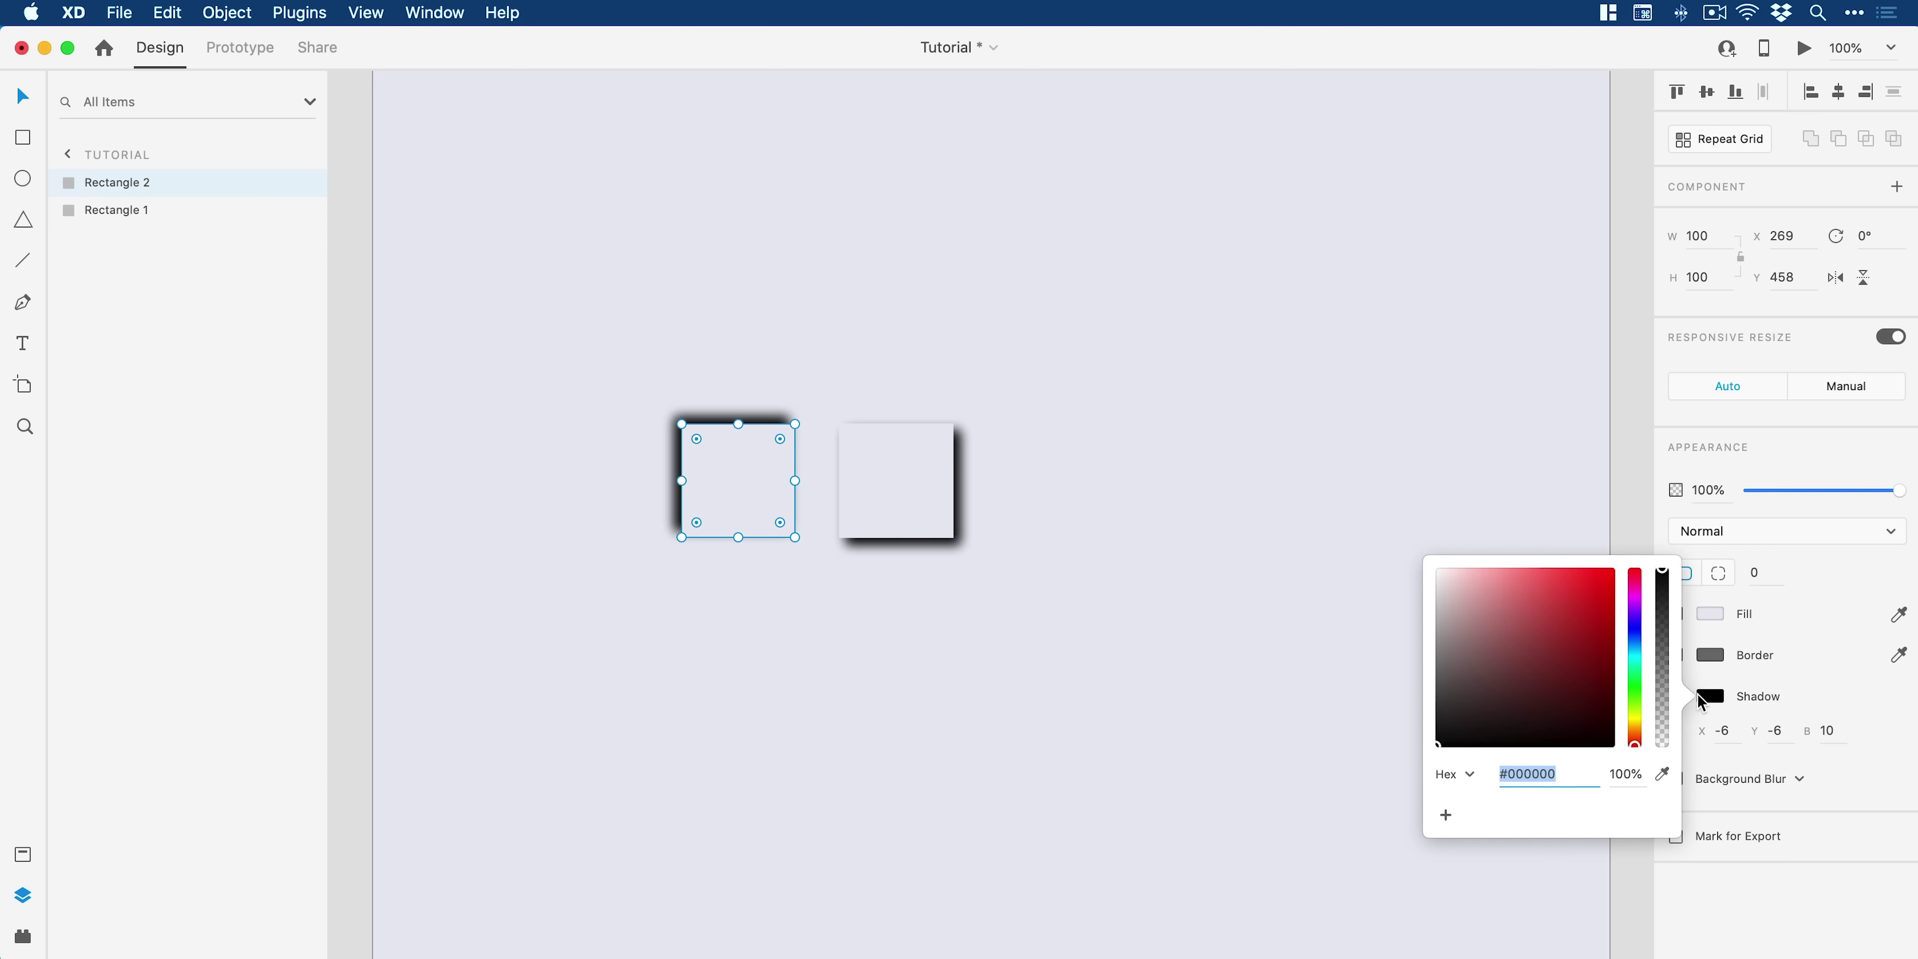
pyautogui.moveTo(1565, 686); pyautogui.dragTo(1366, 537)
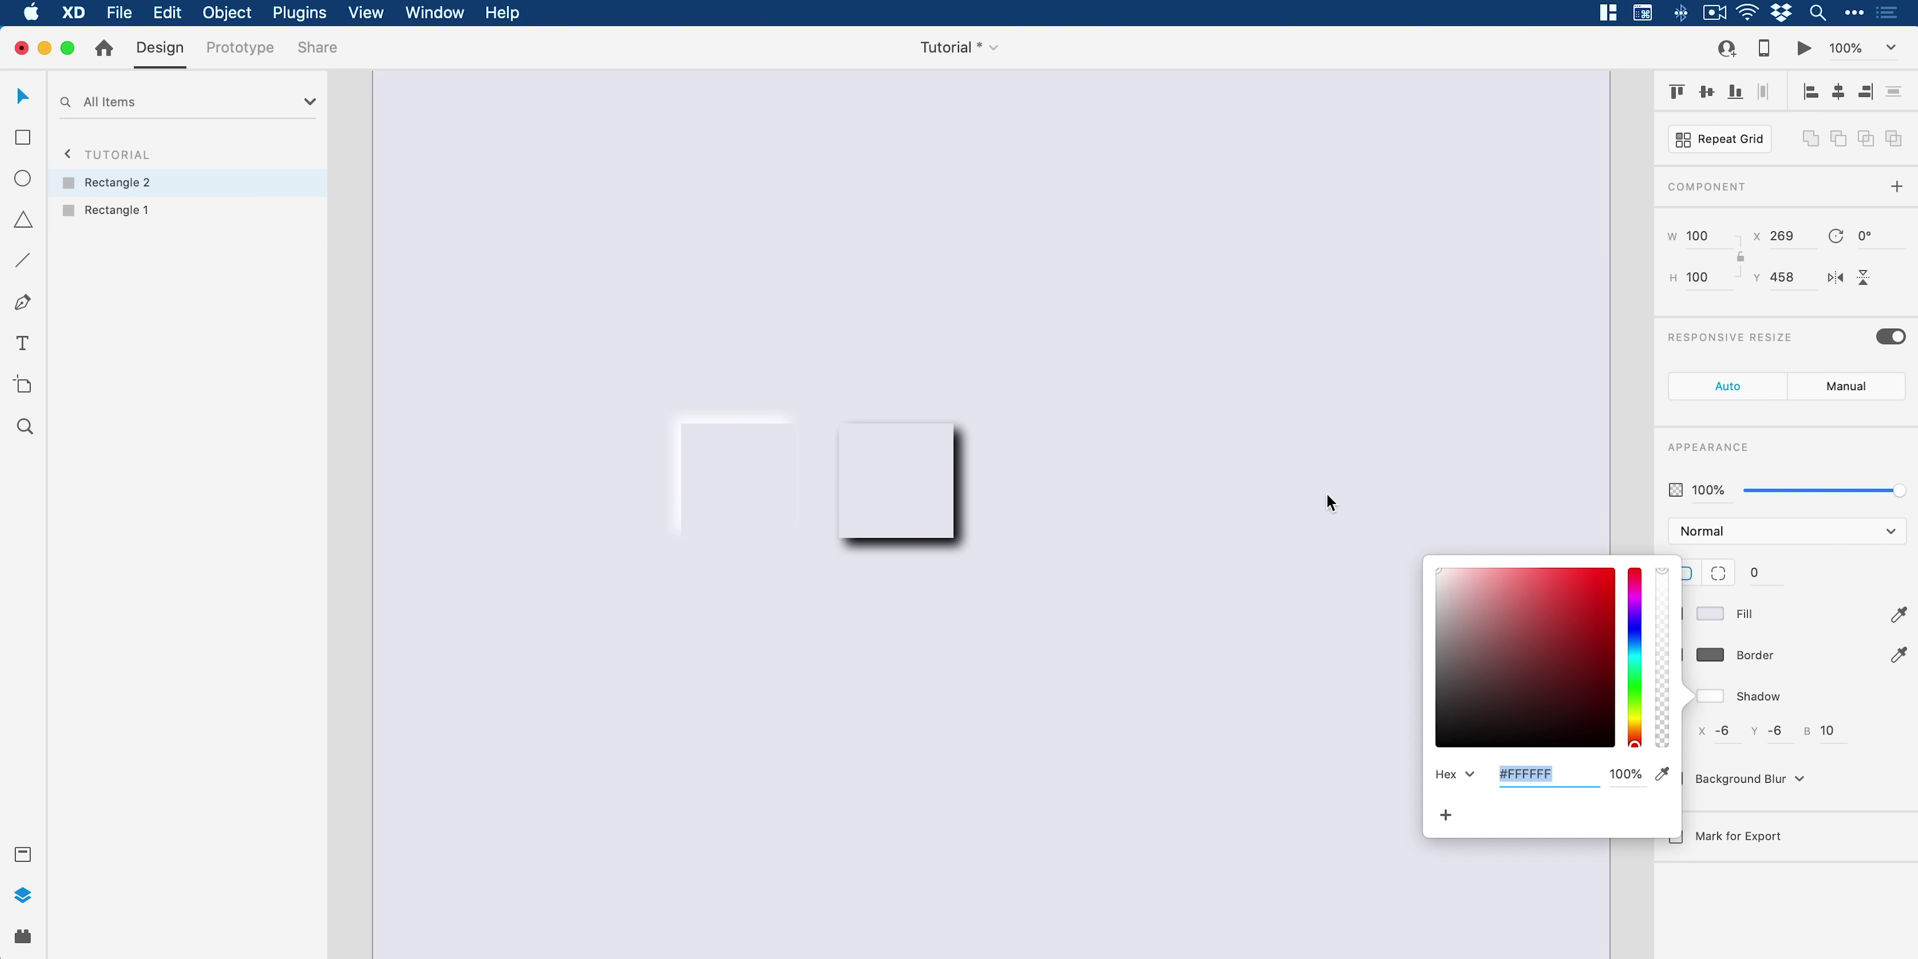
# Step: Stack the white-shadowed square exactly on the original and zoom in on them
pyautogui.click(1147, 485)
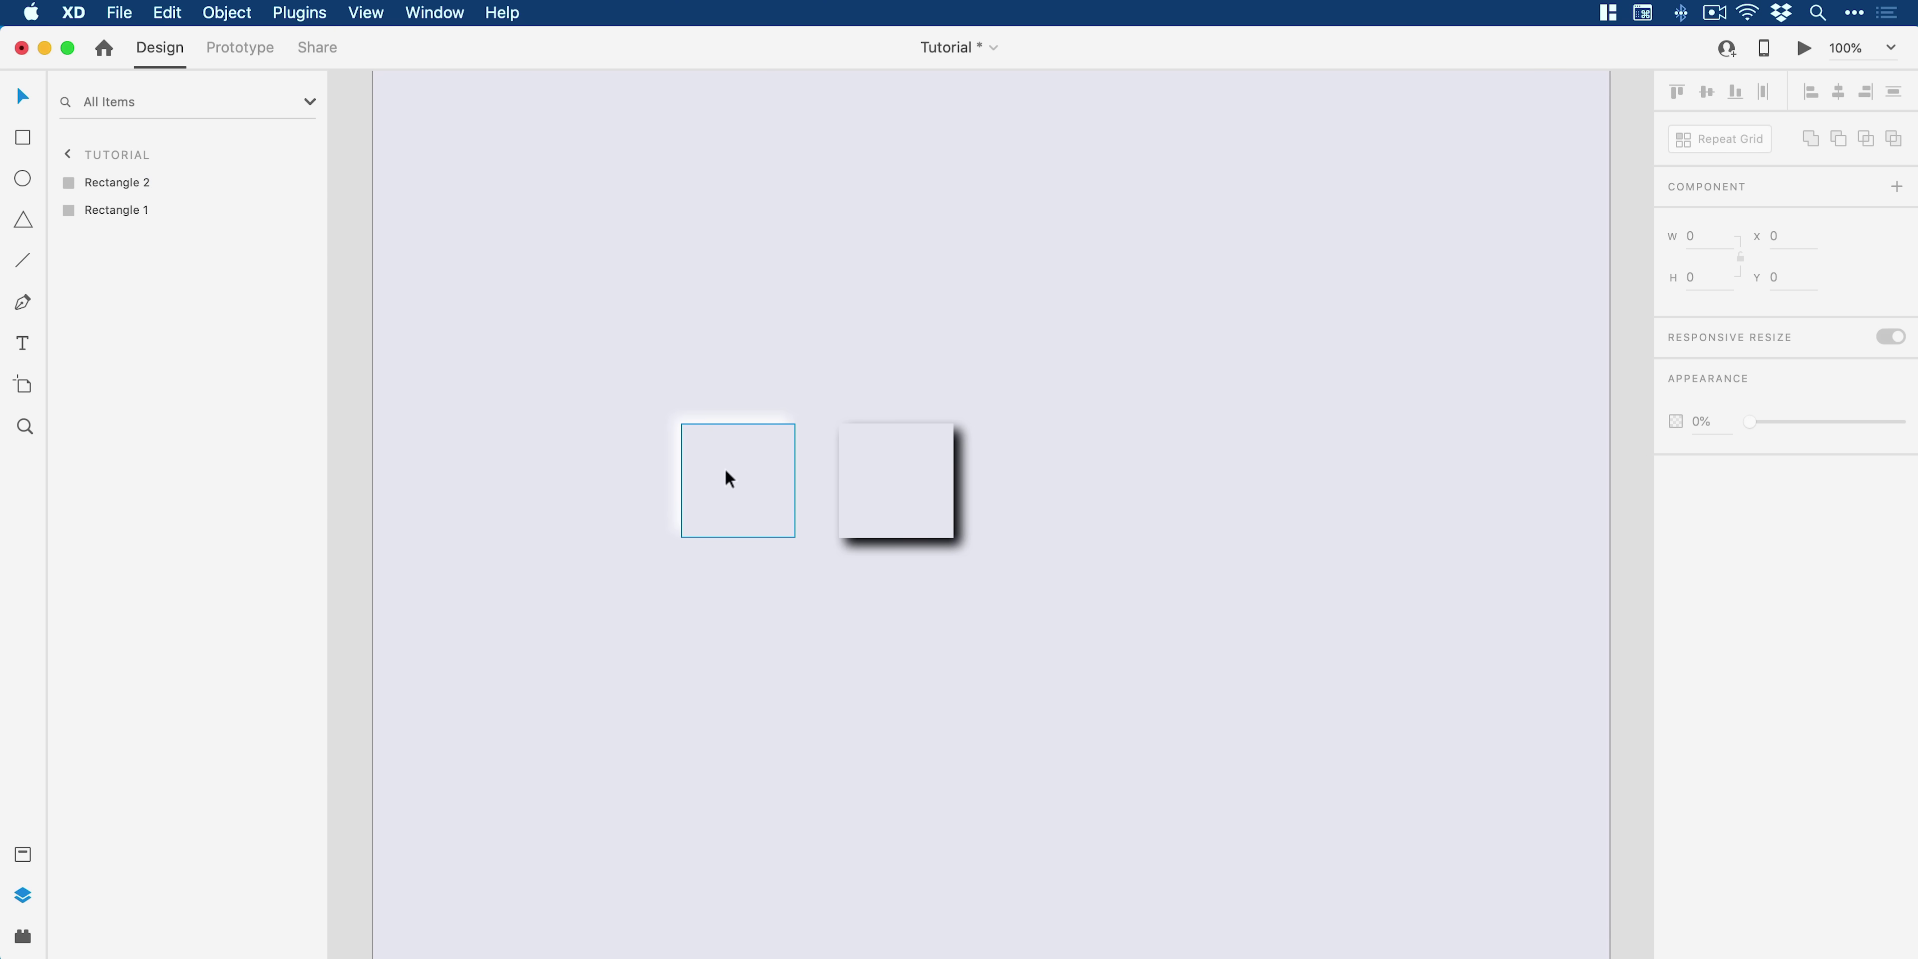
pyautogui.moveTo(728, 477); pyautogui.dragTo(890, 471)
pyautogui.click(1044, 576)
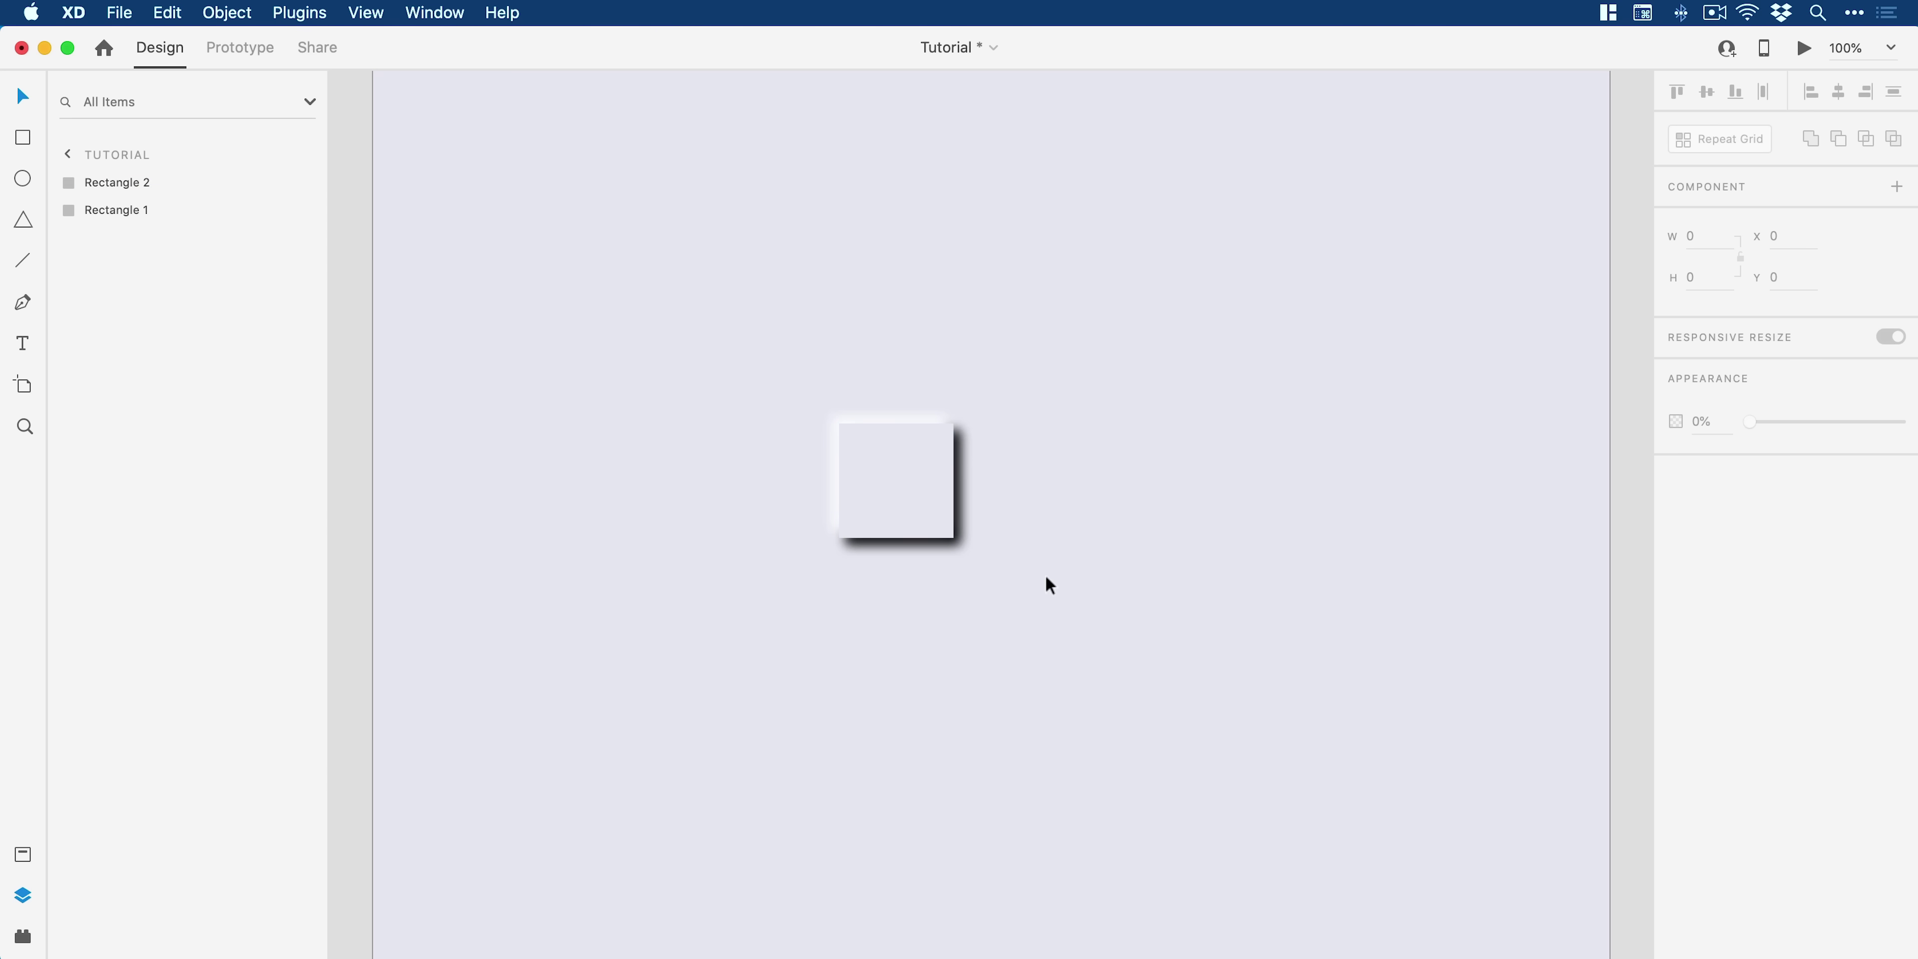
pyautogui.press('z')
pyautogui.click(859, 485)
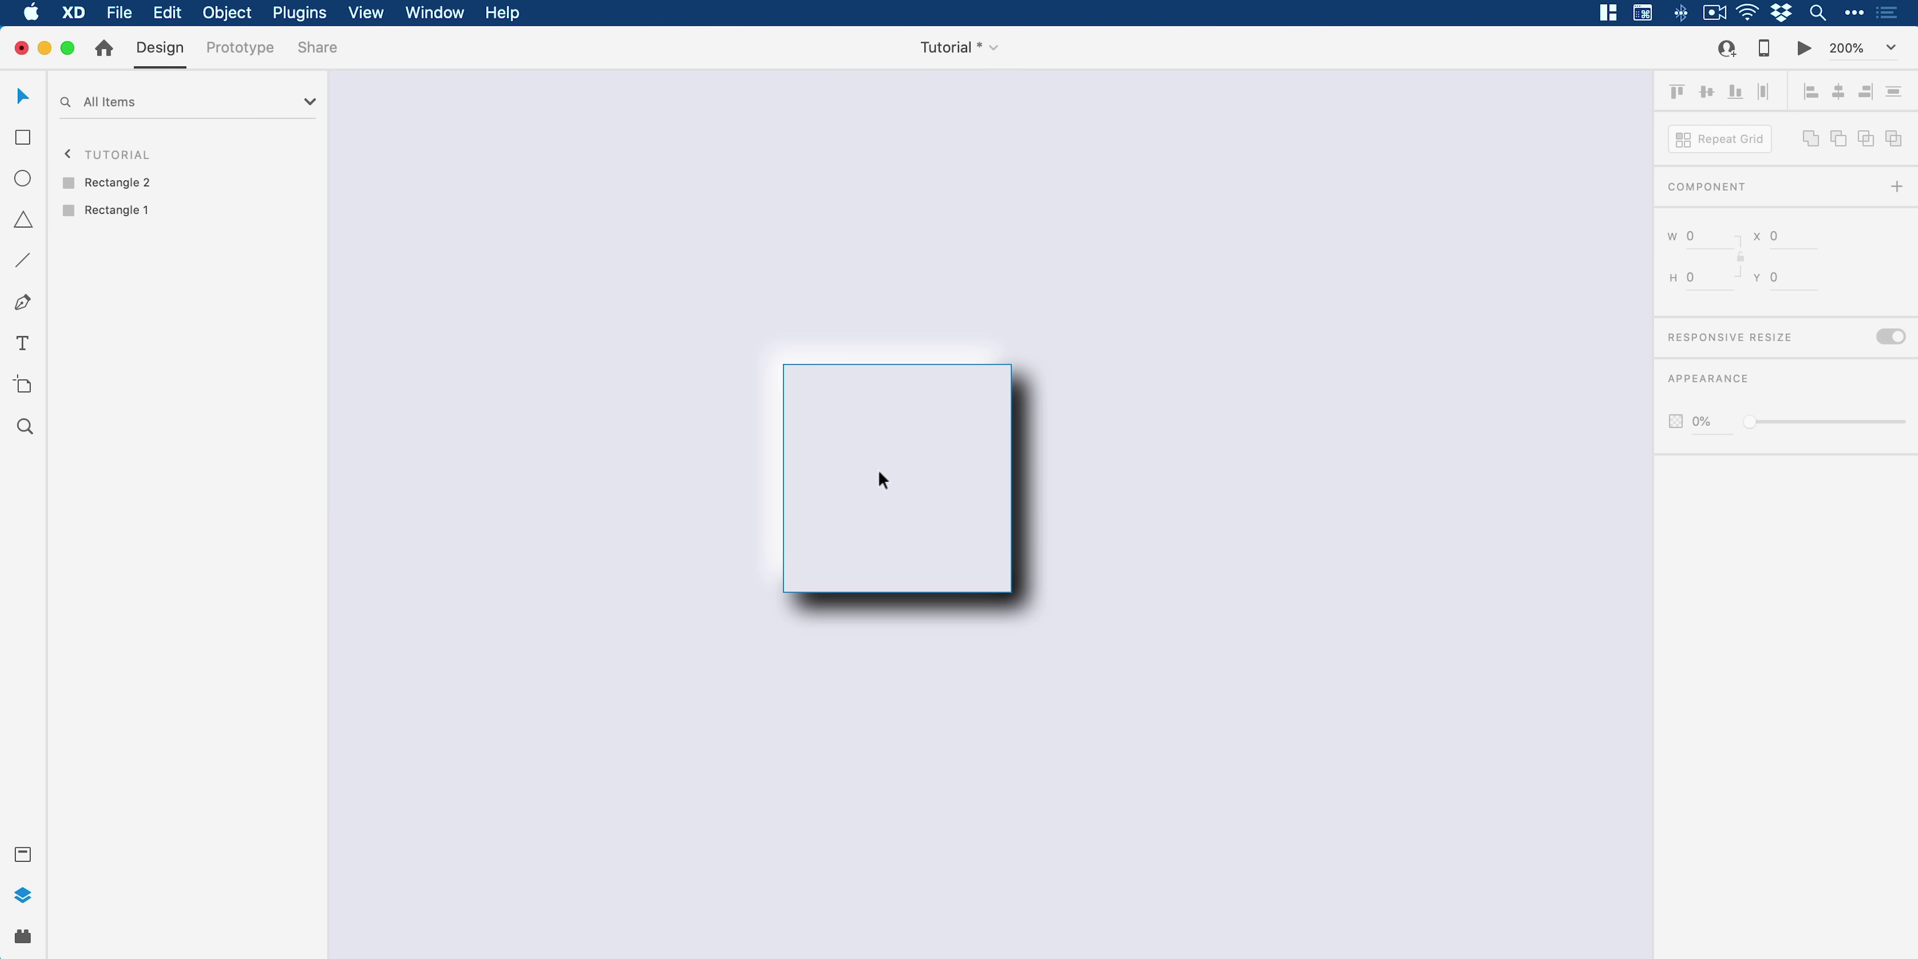
# Step: Lower the top square's white shadow to 80% opacity, keeping both squares aligned
pyautogui.click(799, 363)
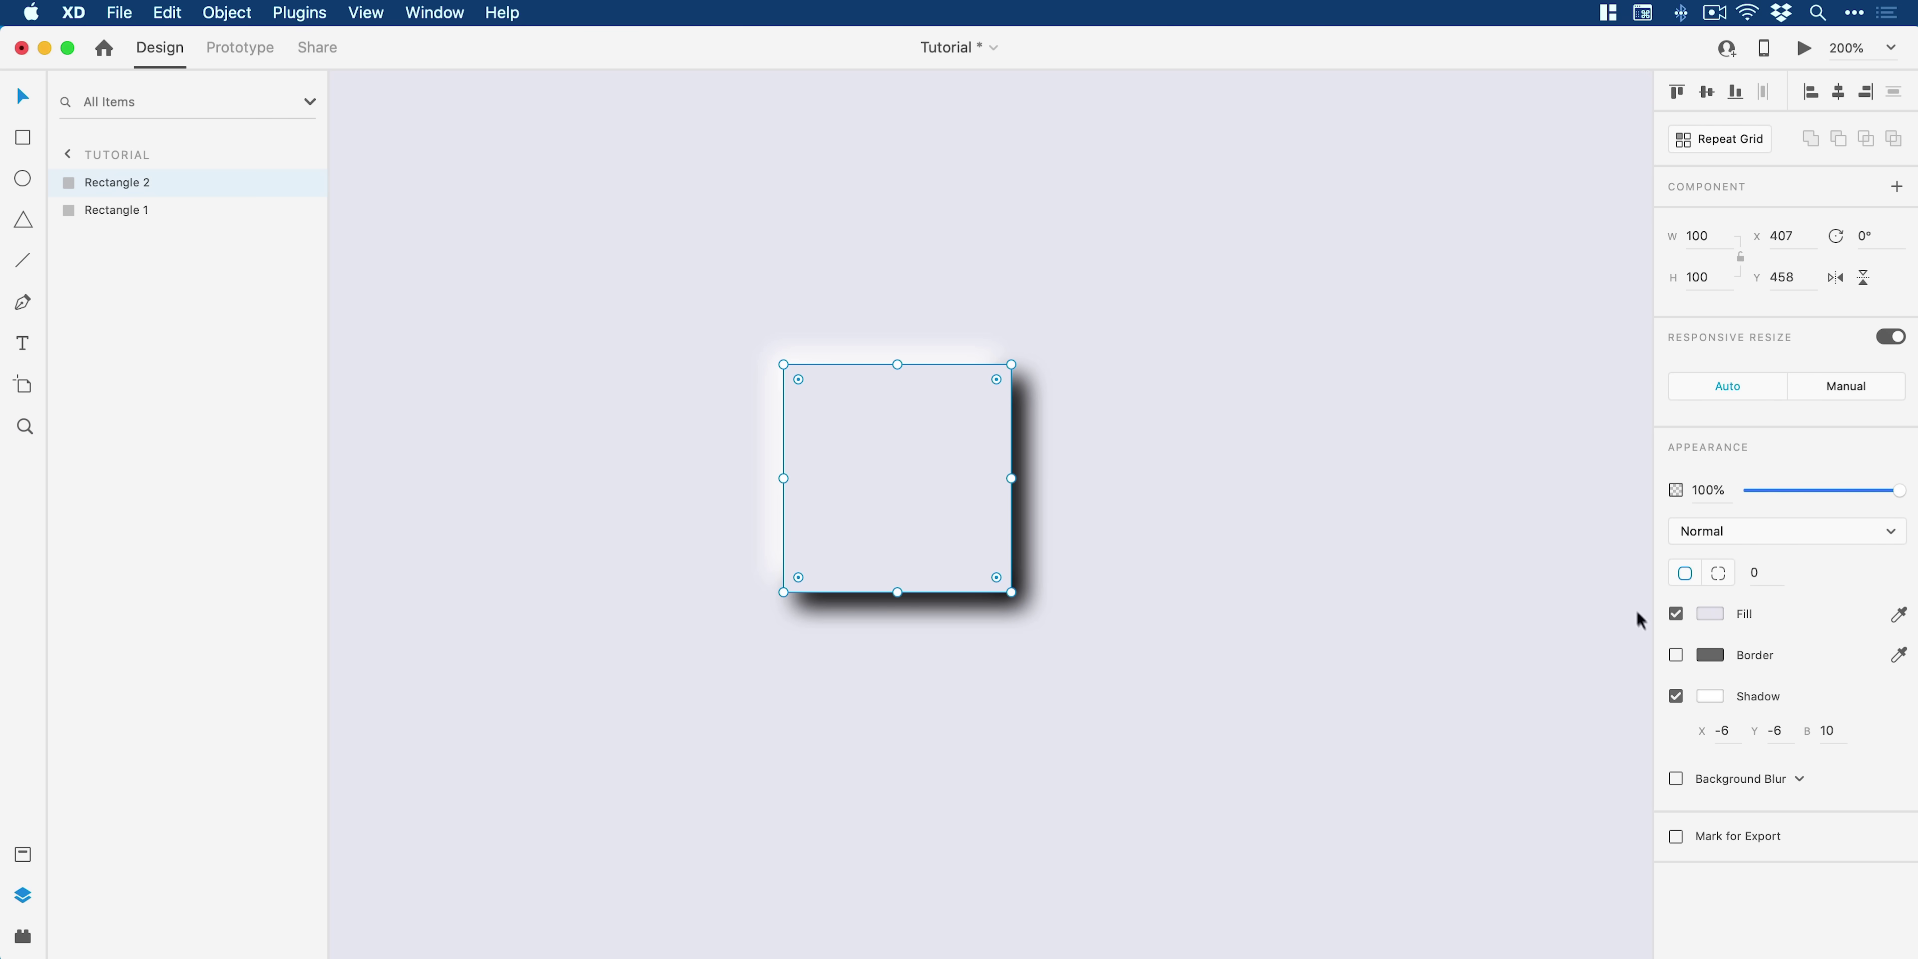
pyautogui.click(1708, 696)
pyautogui.moveTo(1666, 585)
pyautogui.mouseDown()
pyautogui.moveTo(1656, 626)
pyautogui.moveTo(1657, 570)
pyautogui.moveTo(1649, 601)
pyautogui.mouseUp()
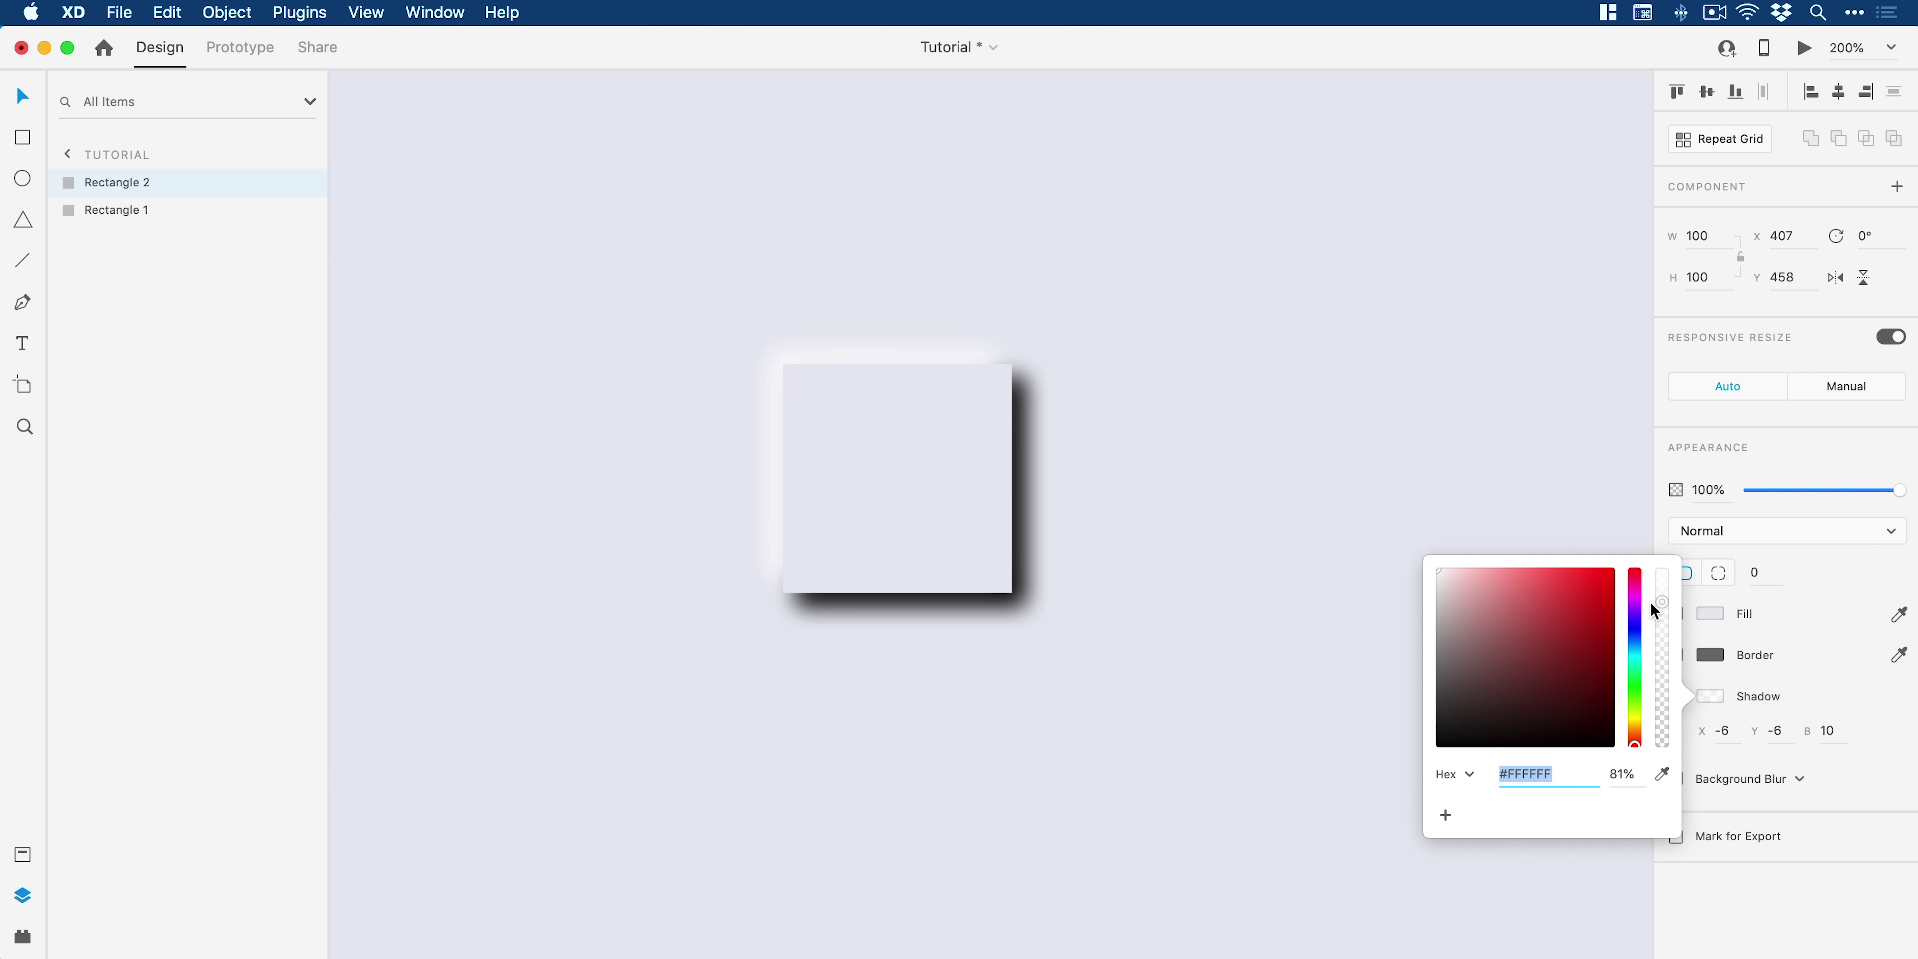
pyautogui.click(1207, 596)
pyautogui.moveTo(930, 544); pyautogui.dragTo(895, 538)
pyautogui.press('super+z')
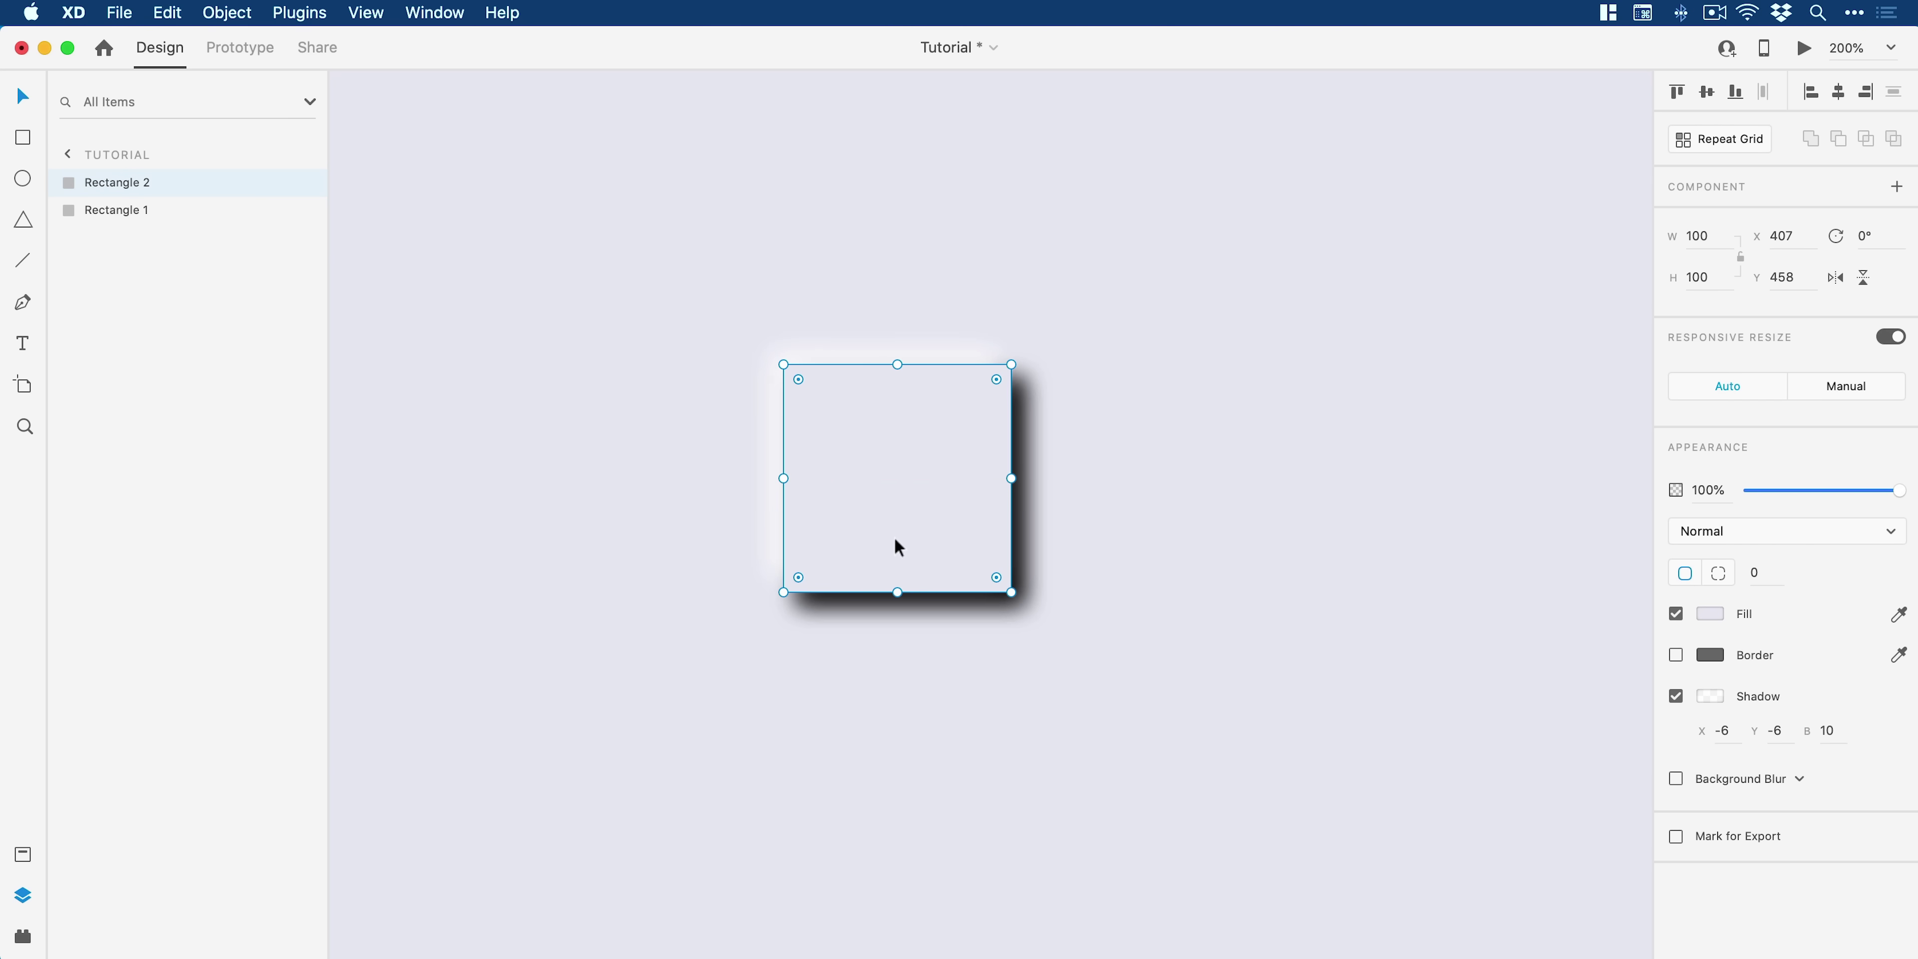
pyautogui.moveTo(906, 533)
pyautogui.mouseDown()
pyautogui.moveTo(795, 525)
pyautogui.moveTo(915, 522)
pyautogui.mouseUp()
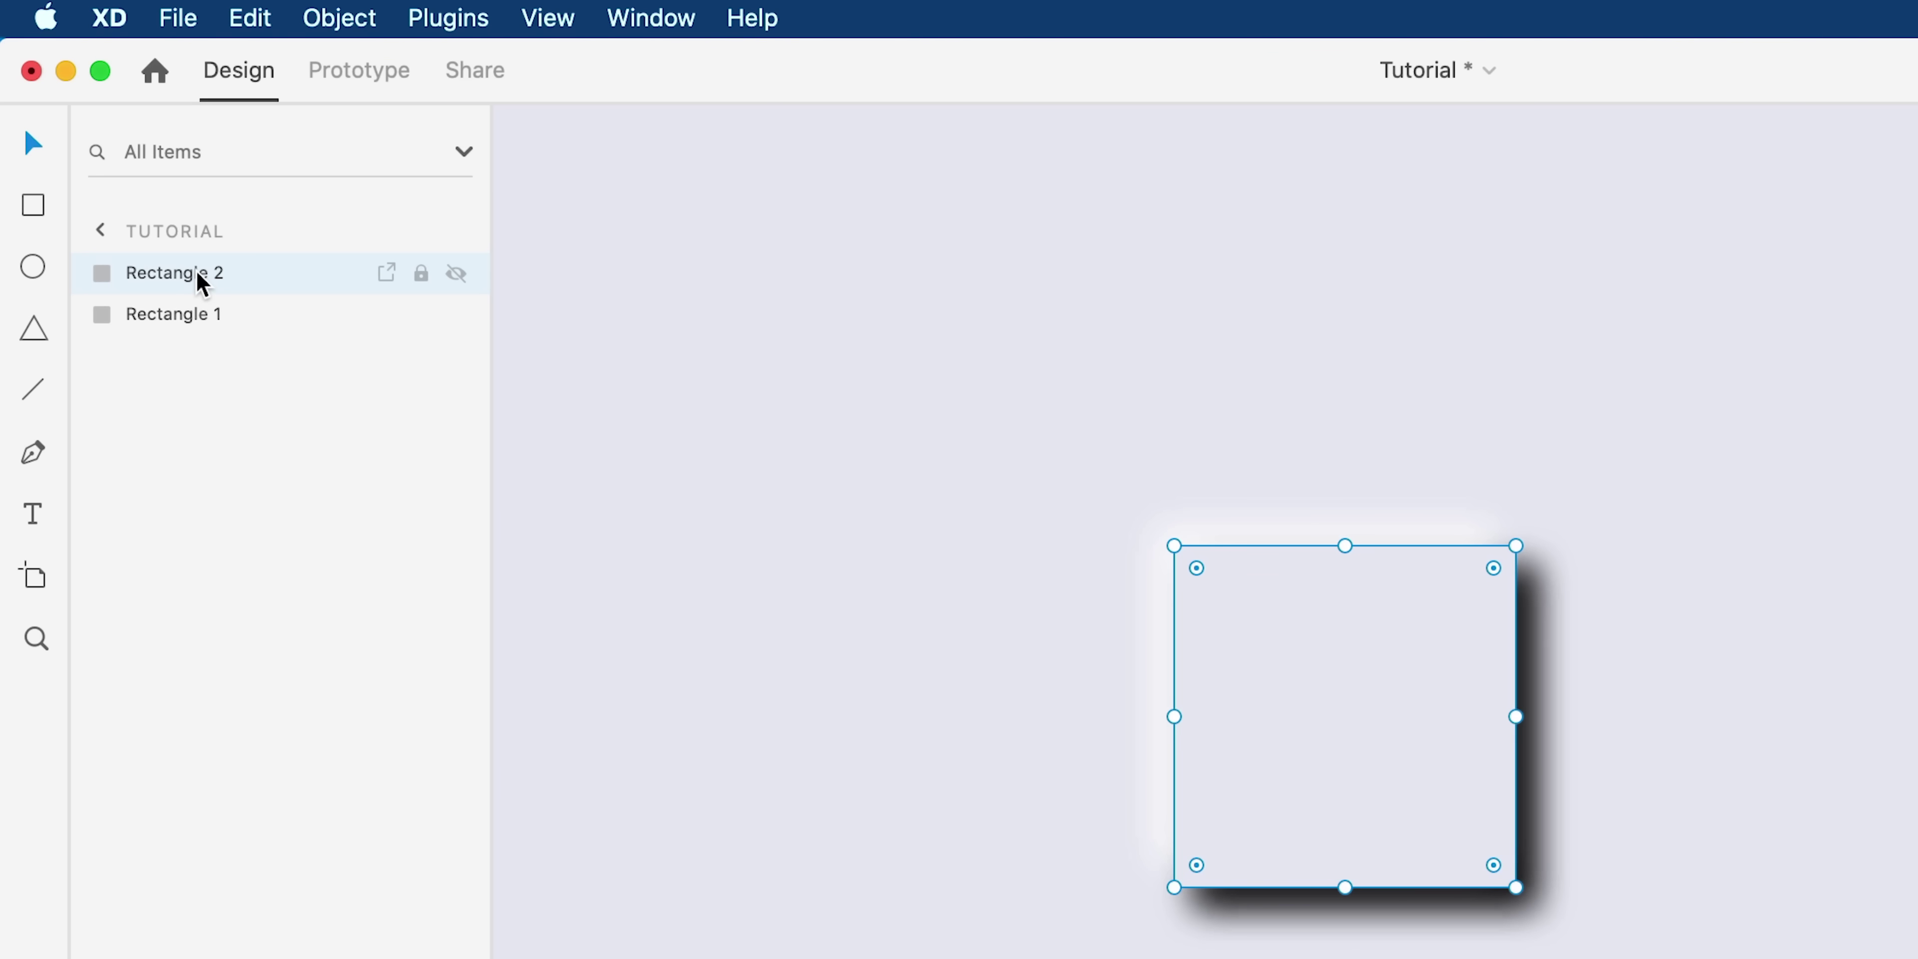
# Step: Rename the Rectangle 2 layer to 'light' and Rectangle 1 to 'dark'
pyautogui.doubleClick(197, 271)
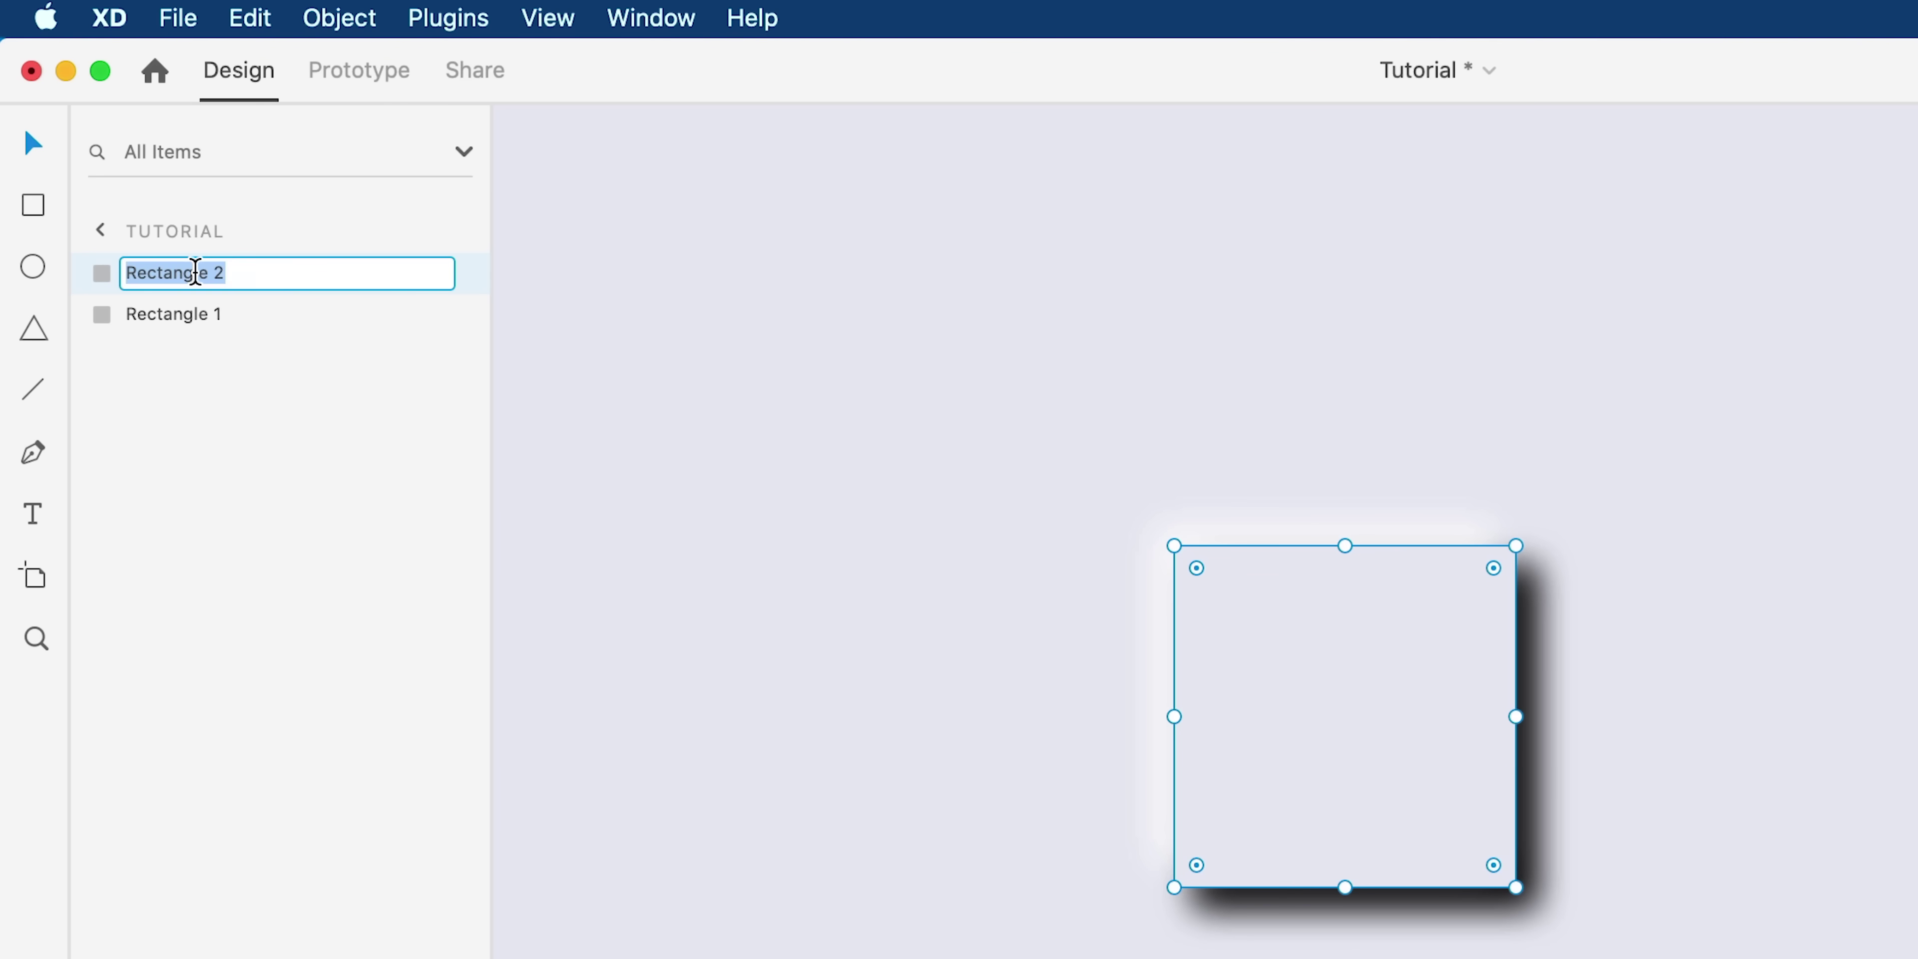
pyautogui.write('light')
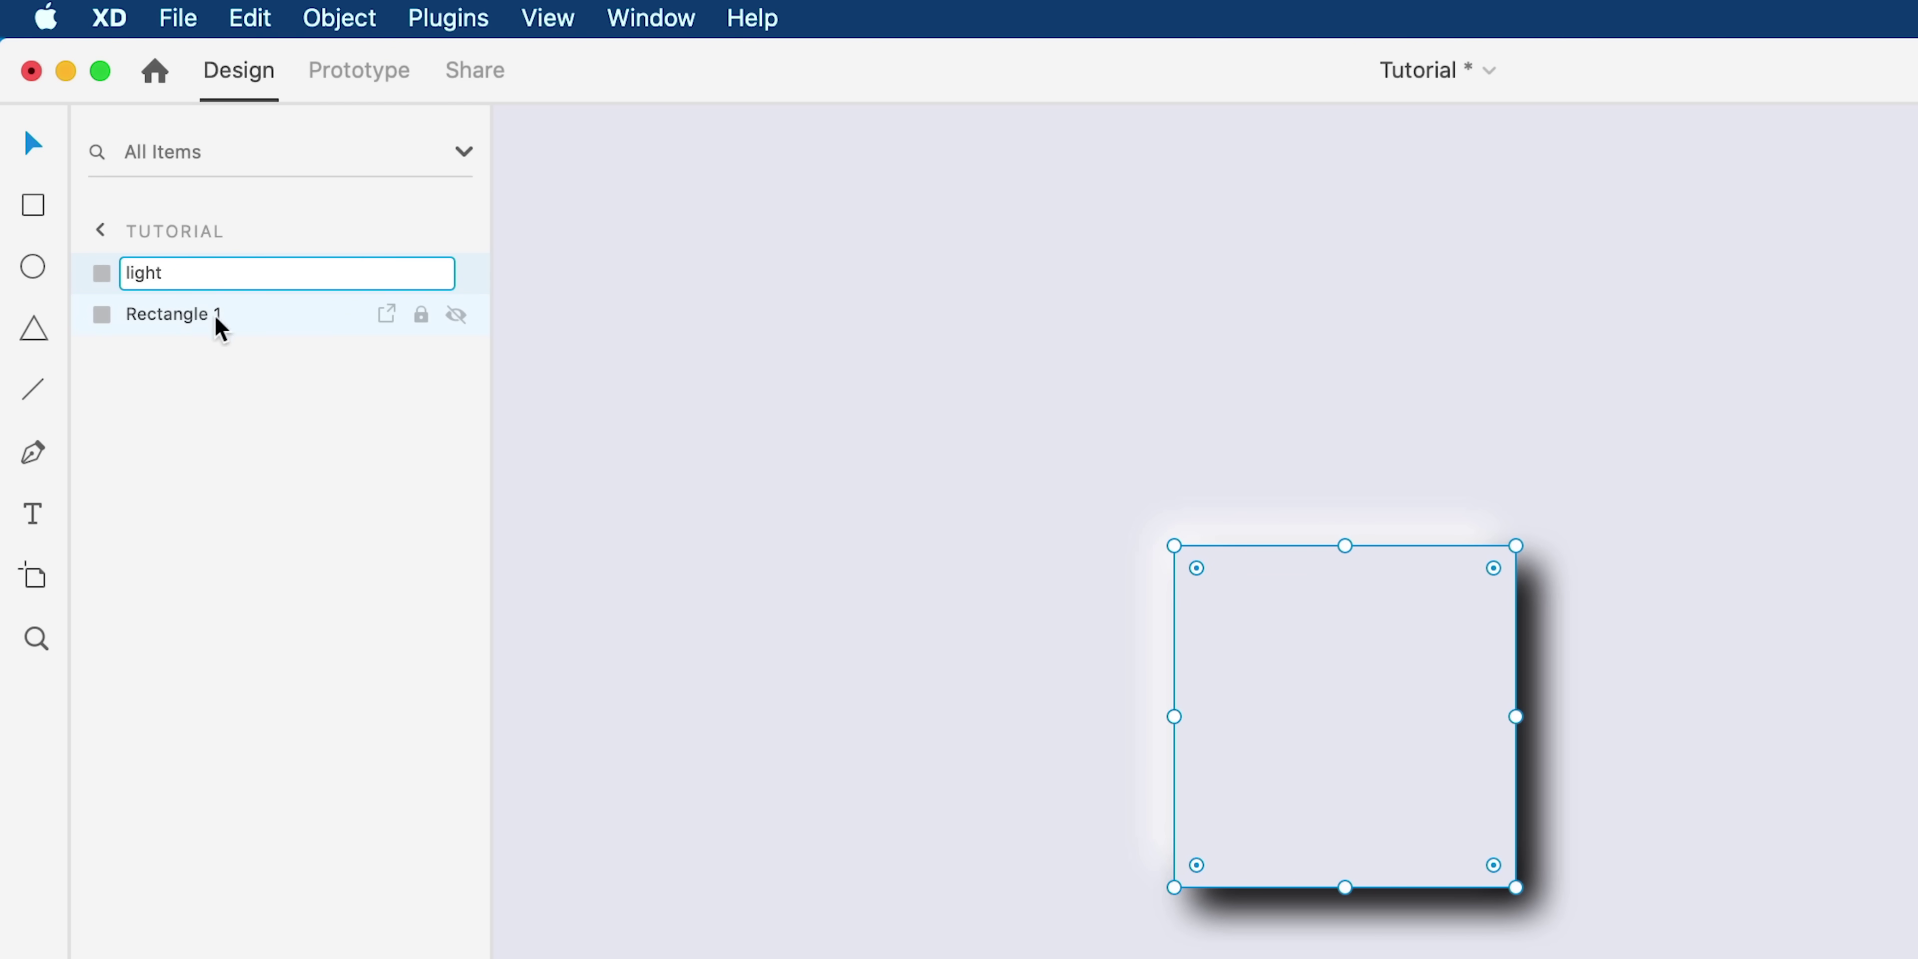
pyautogui.click(201, 318)
pyautogui.doubleClick(200, 316)
pyautogui.write('dark')
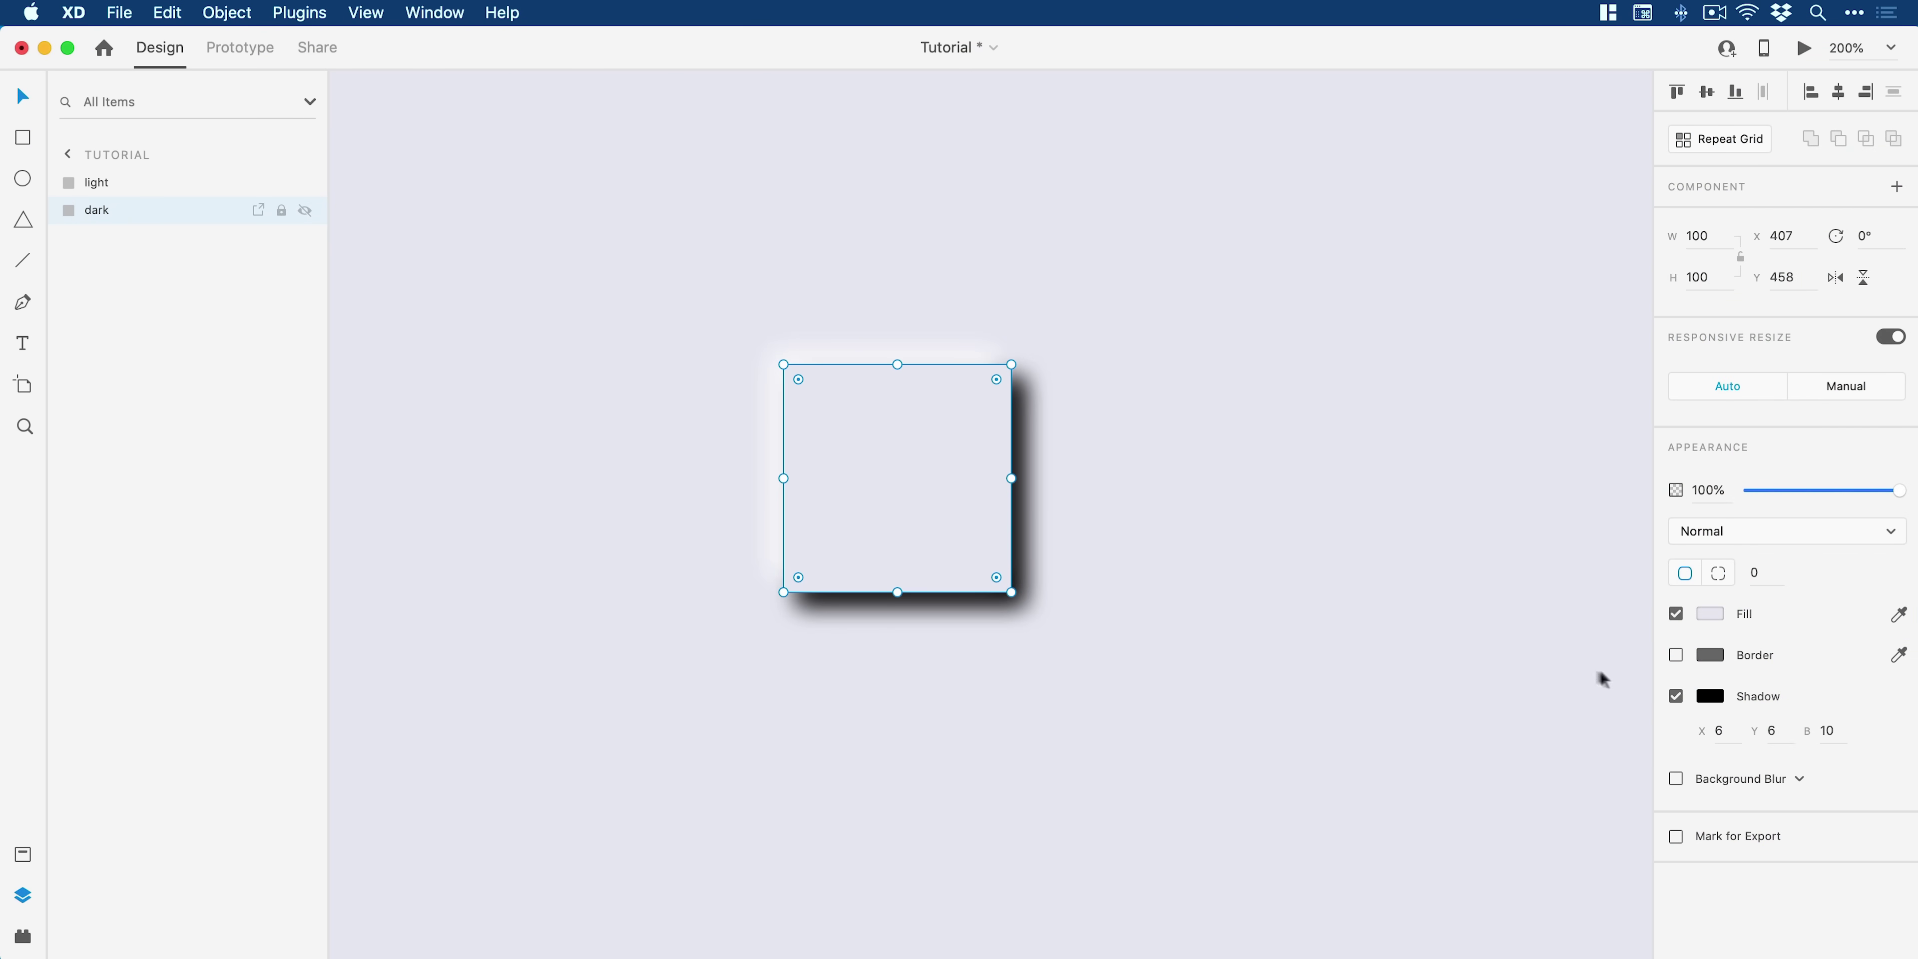
# Step: Lower the dark layer's black shadow to 20% opacity, then check the light layer's white shadow
pyautogui.click(1713, 696)
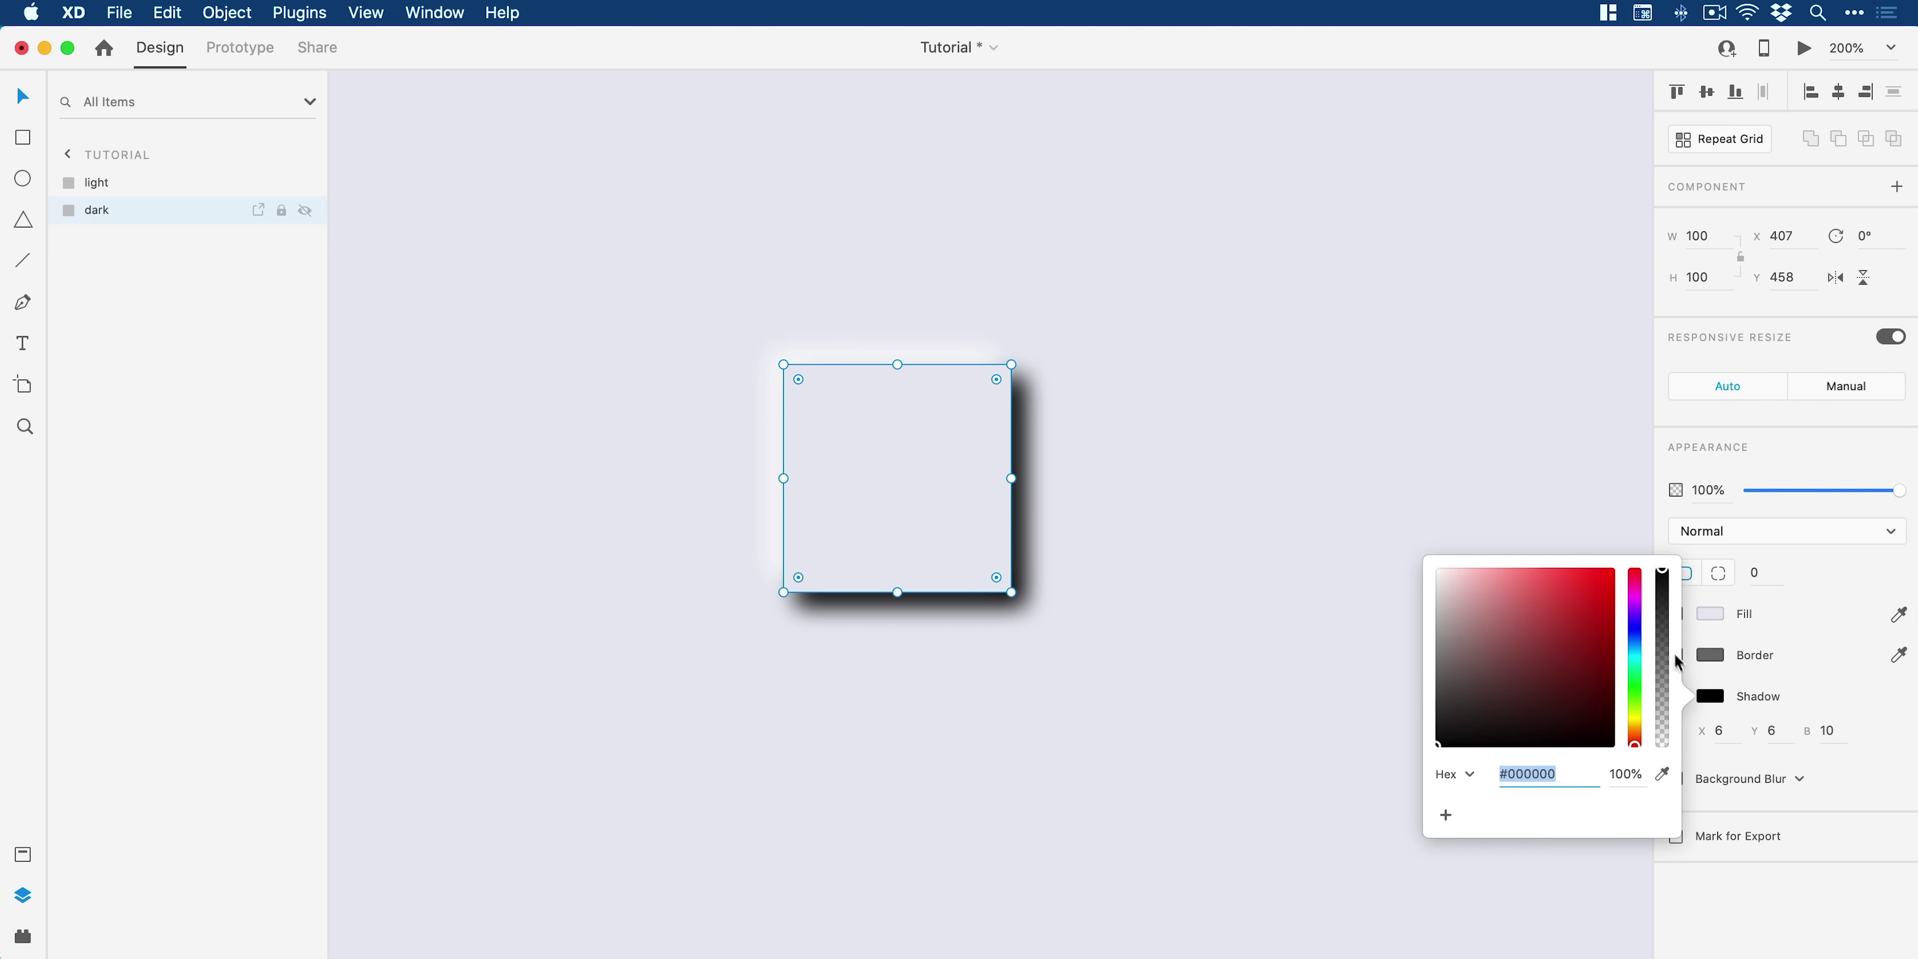
pyautogui.moveTo(1665, 582); pyautogui.dragTo(1648, 707)
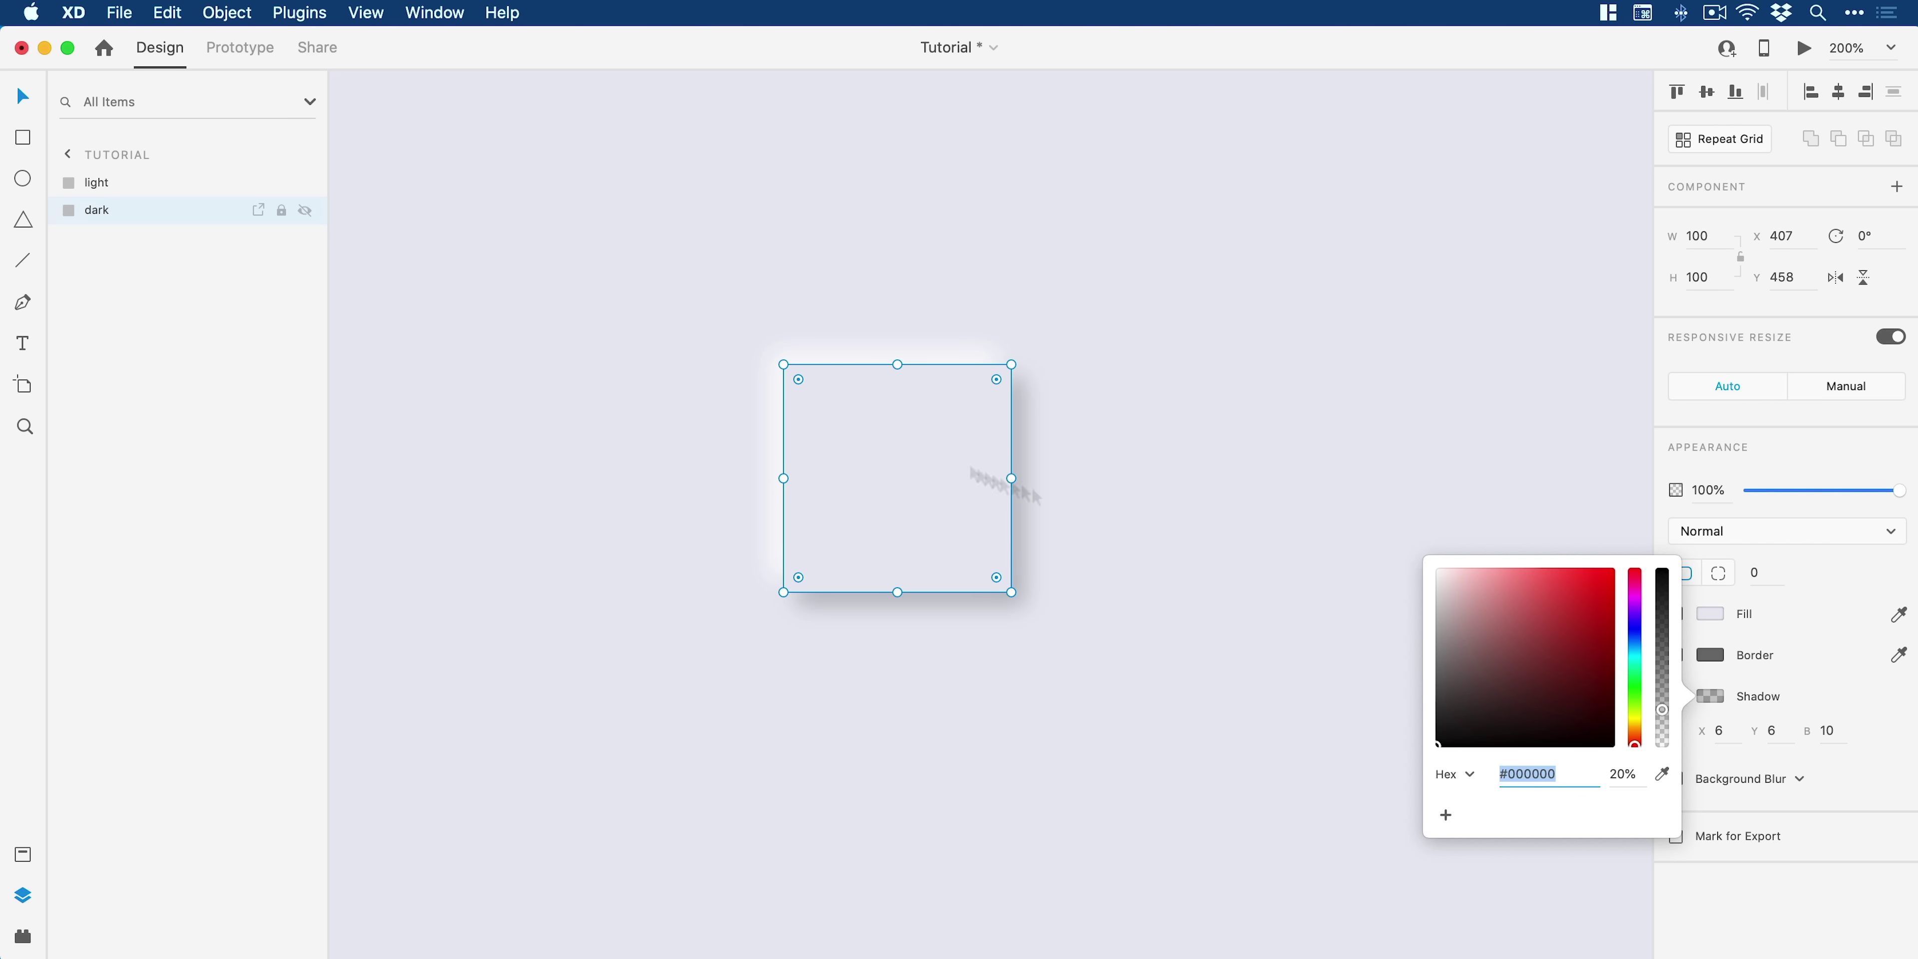
pyautogui.click(195, 186)
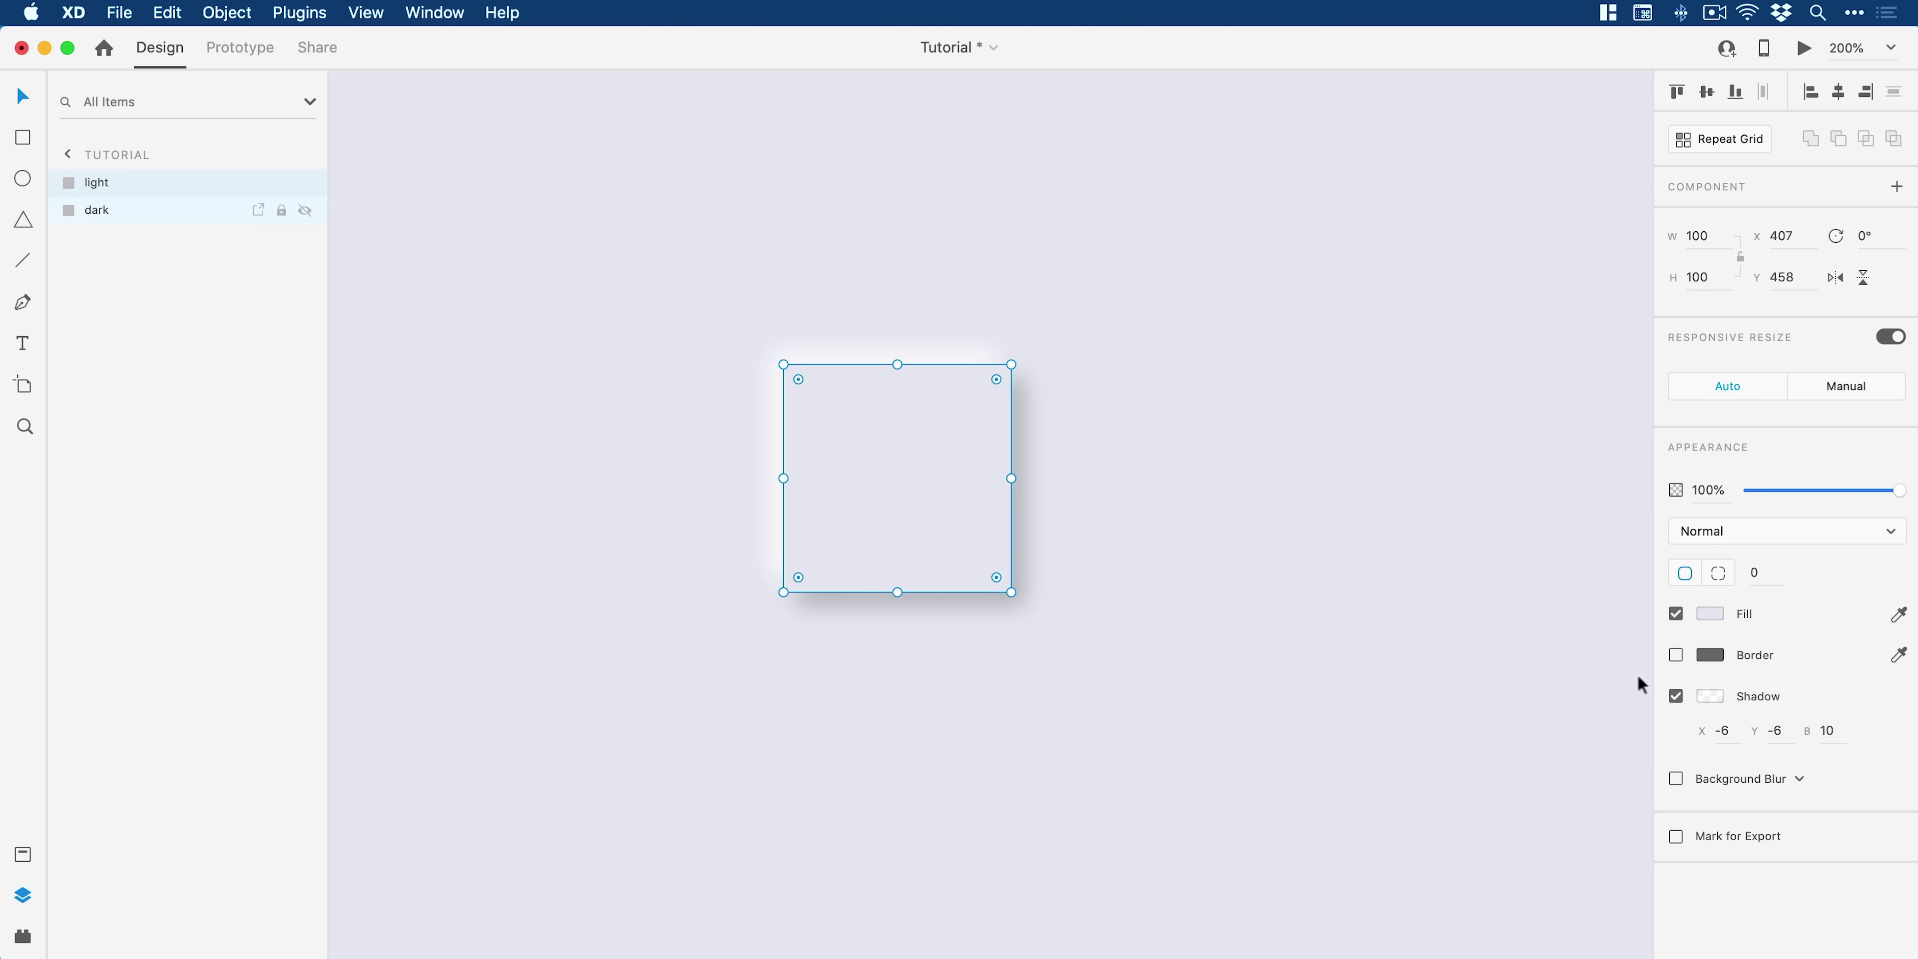
pyautogui.click(1710, 697)
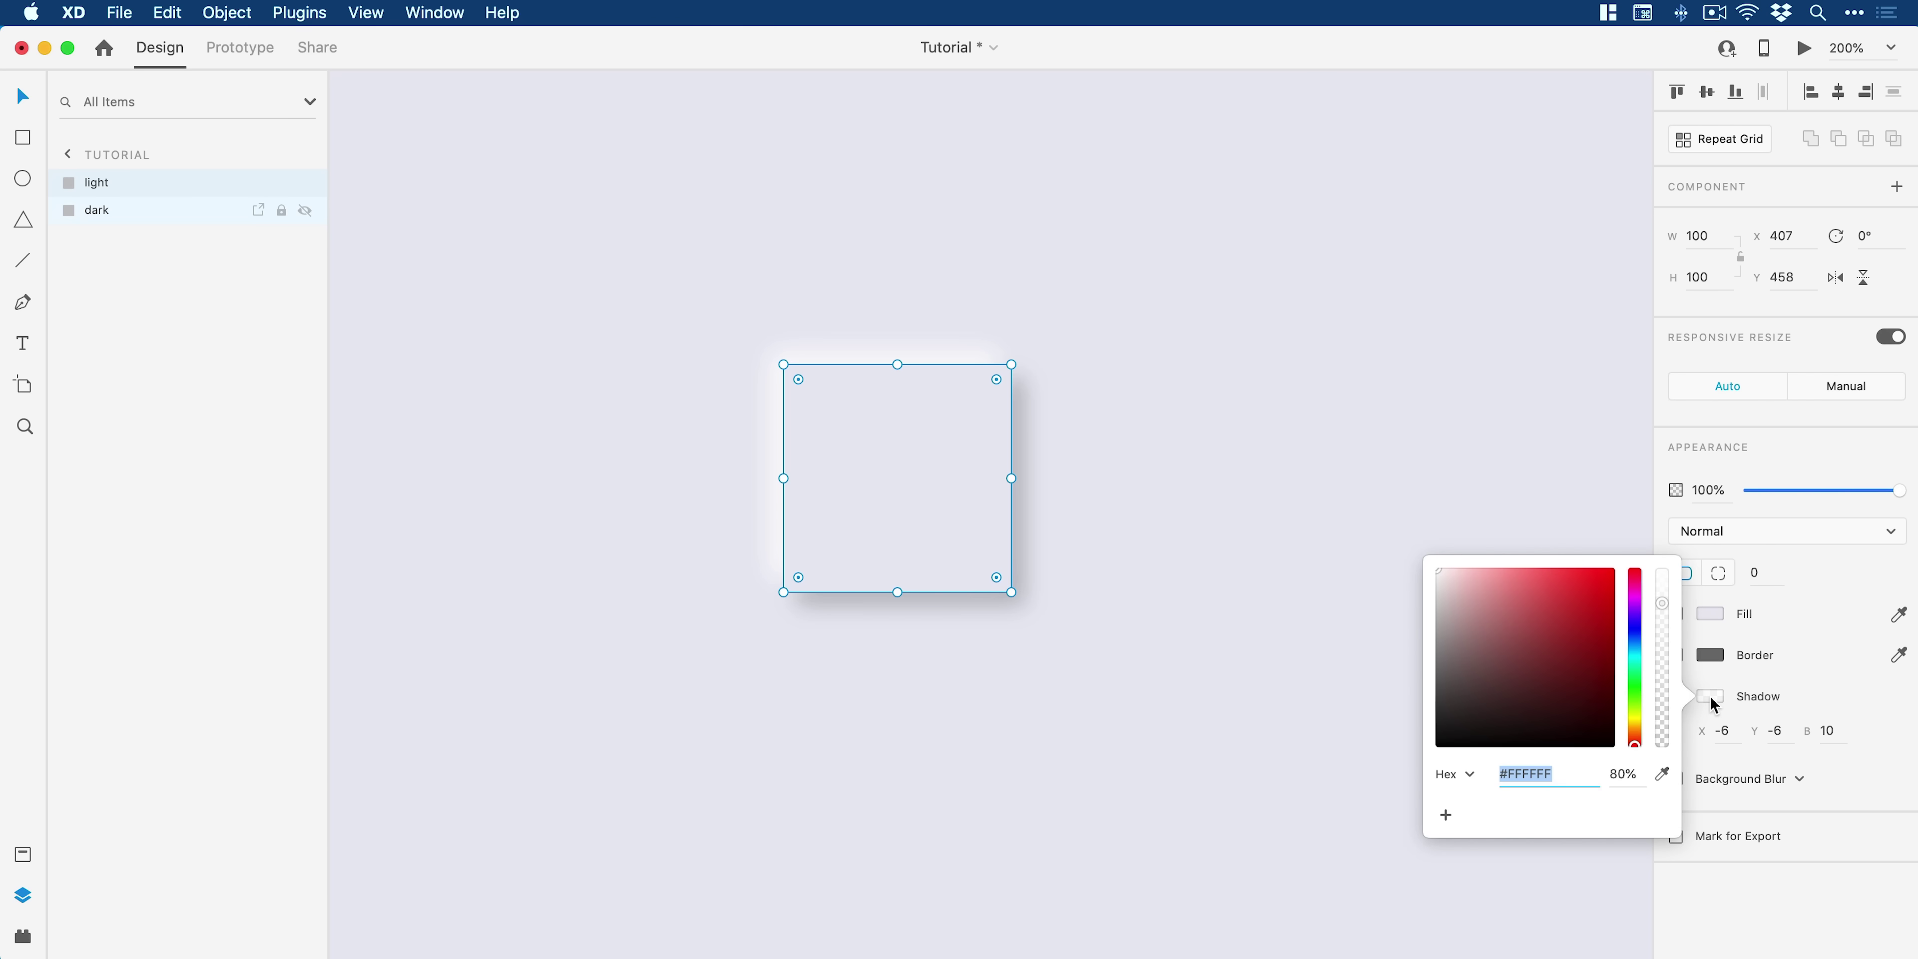
pyautogui.click(1713, 704)
pyautogui.click(1147, 475)
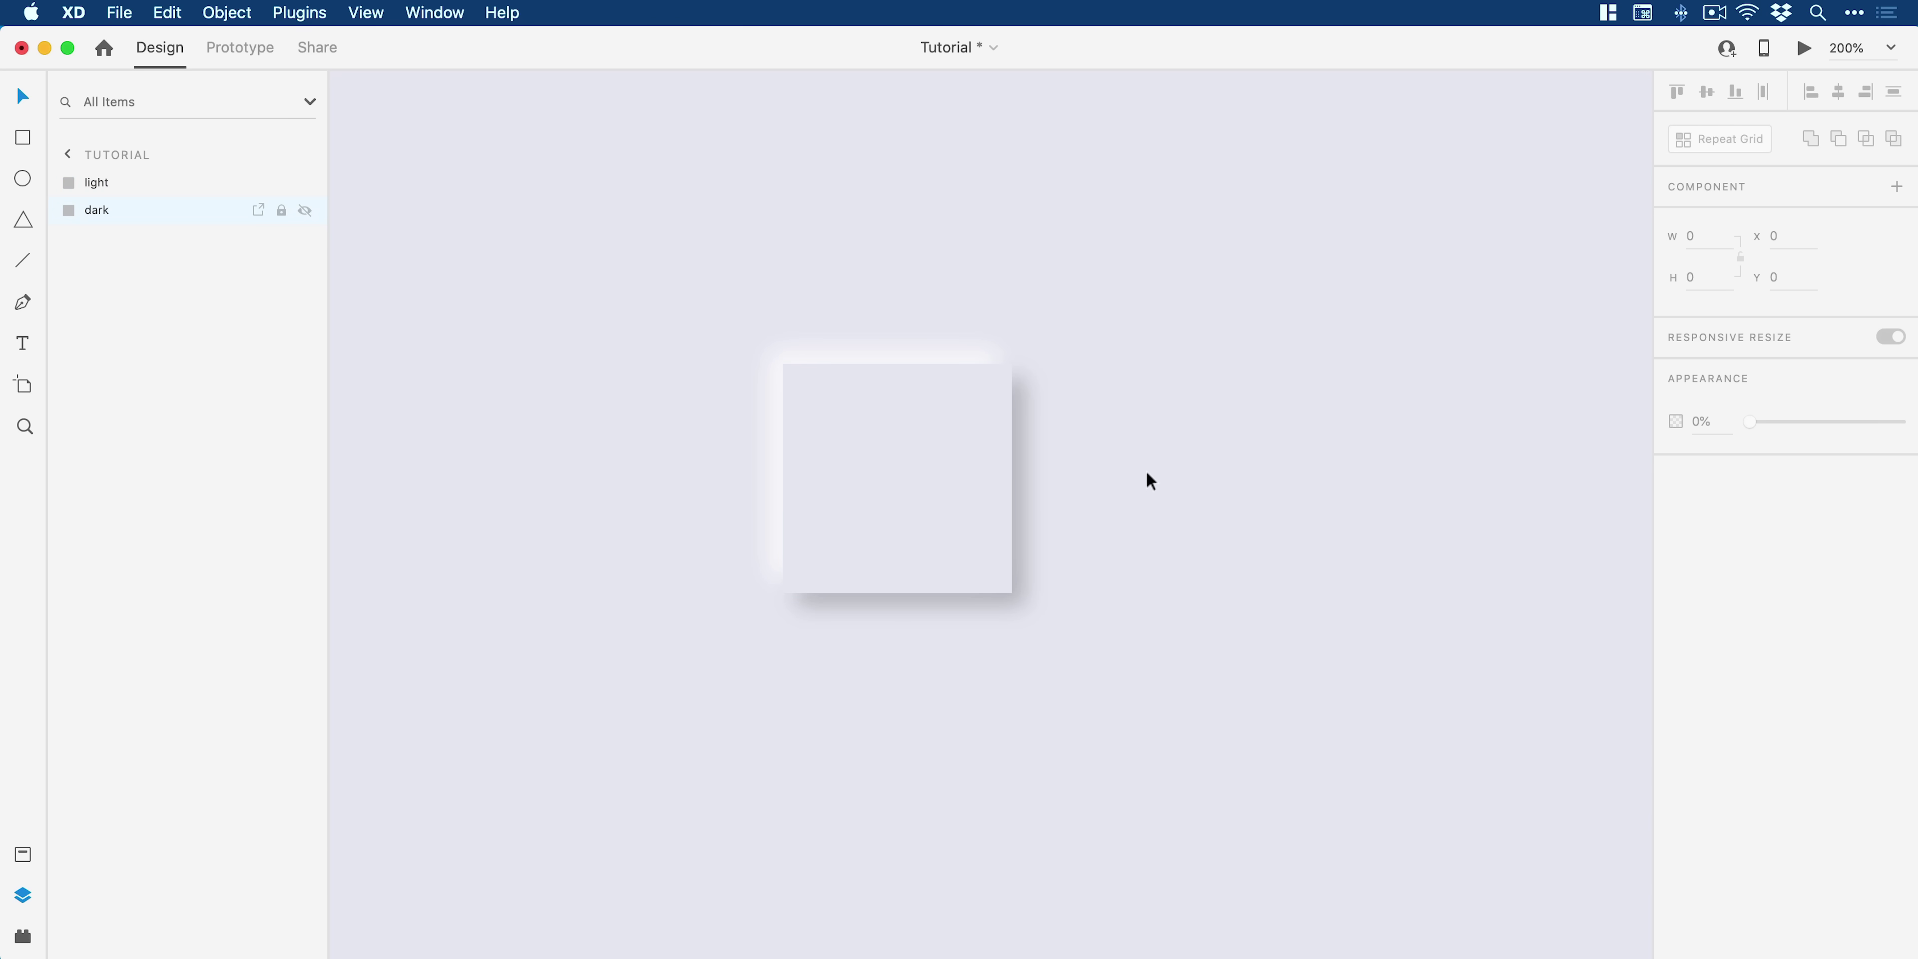
# Step: Turn the two-layer neumorphic square into a component
pyautogui.moveTo(1146, 475); pyautogui.dragTo(759, 610)
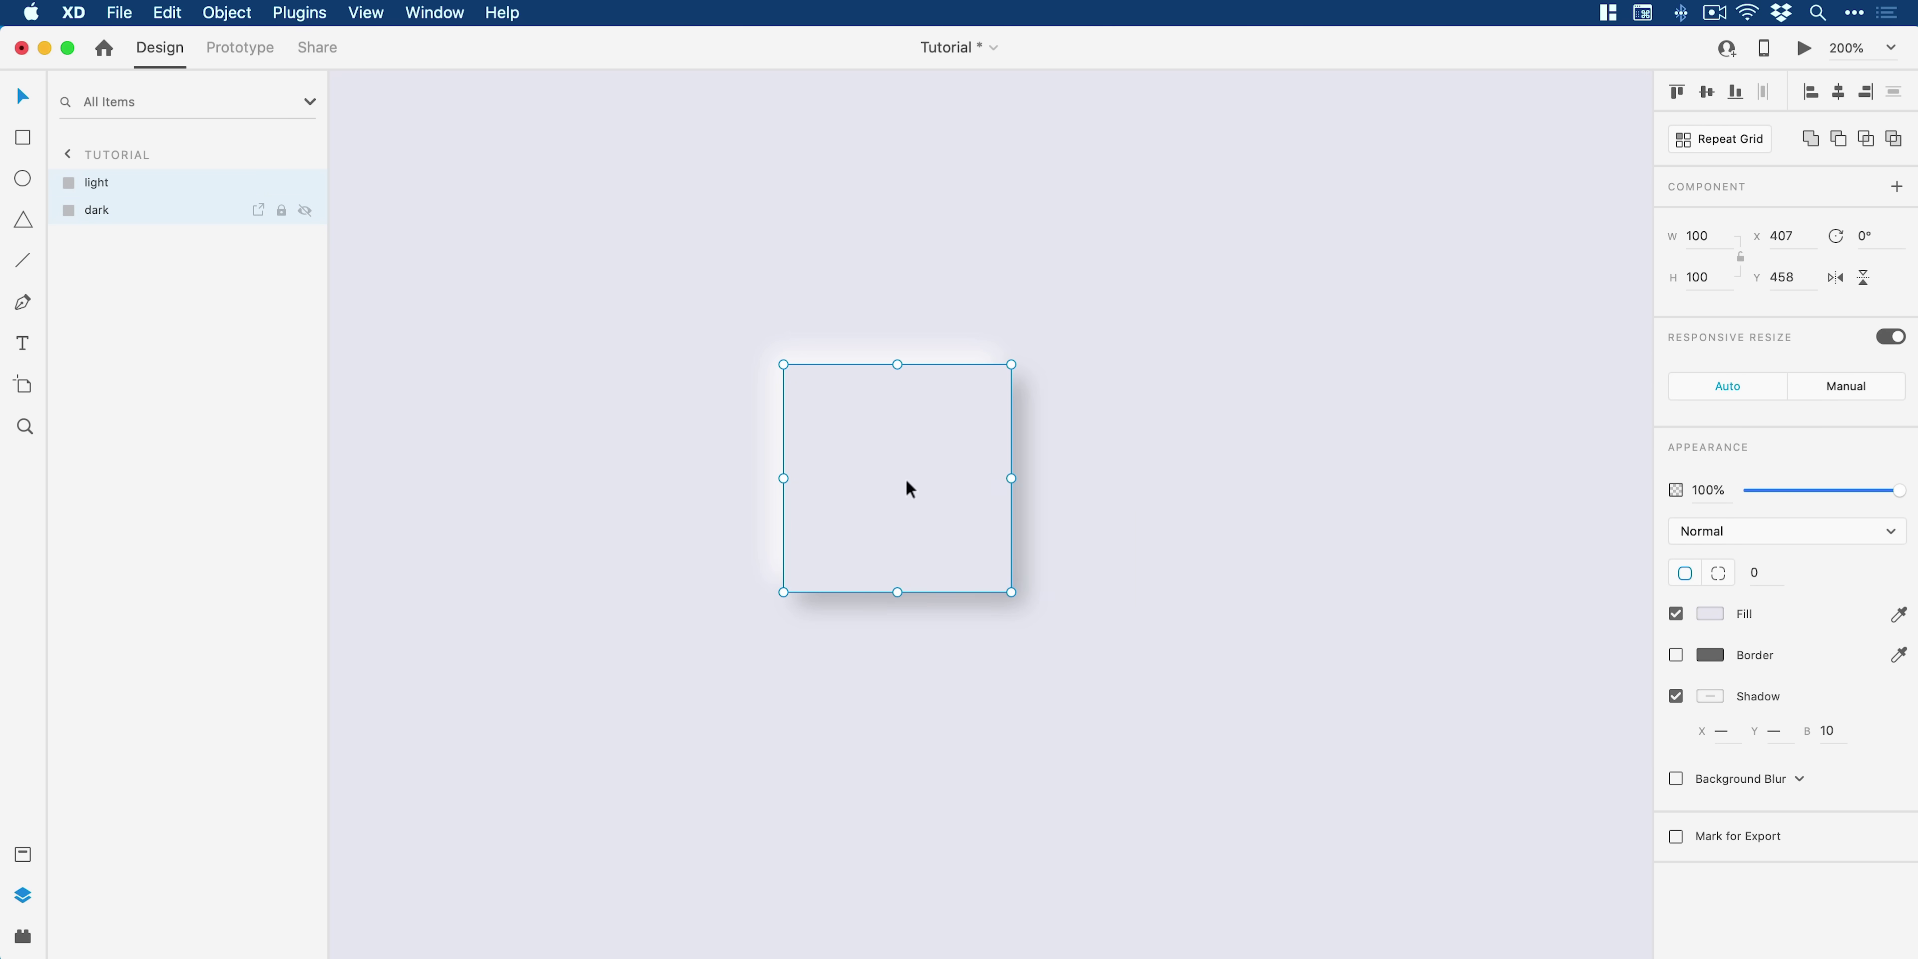
pyautogui.rightClick(905, 481)
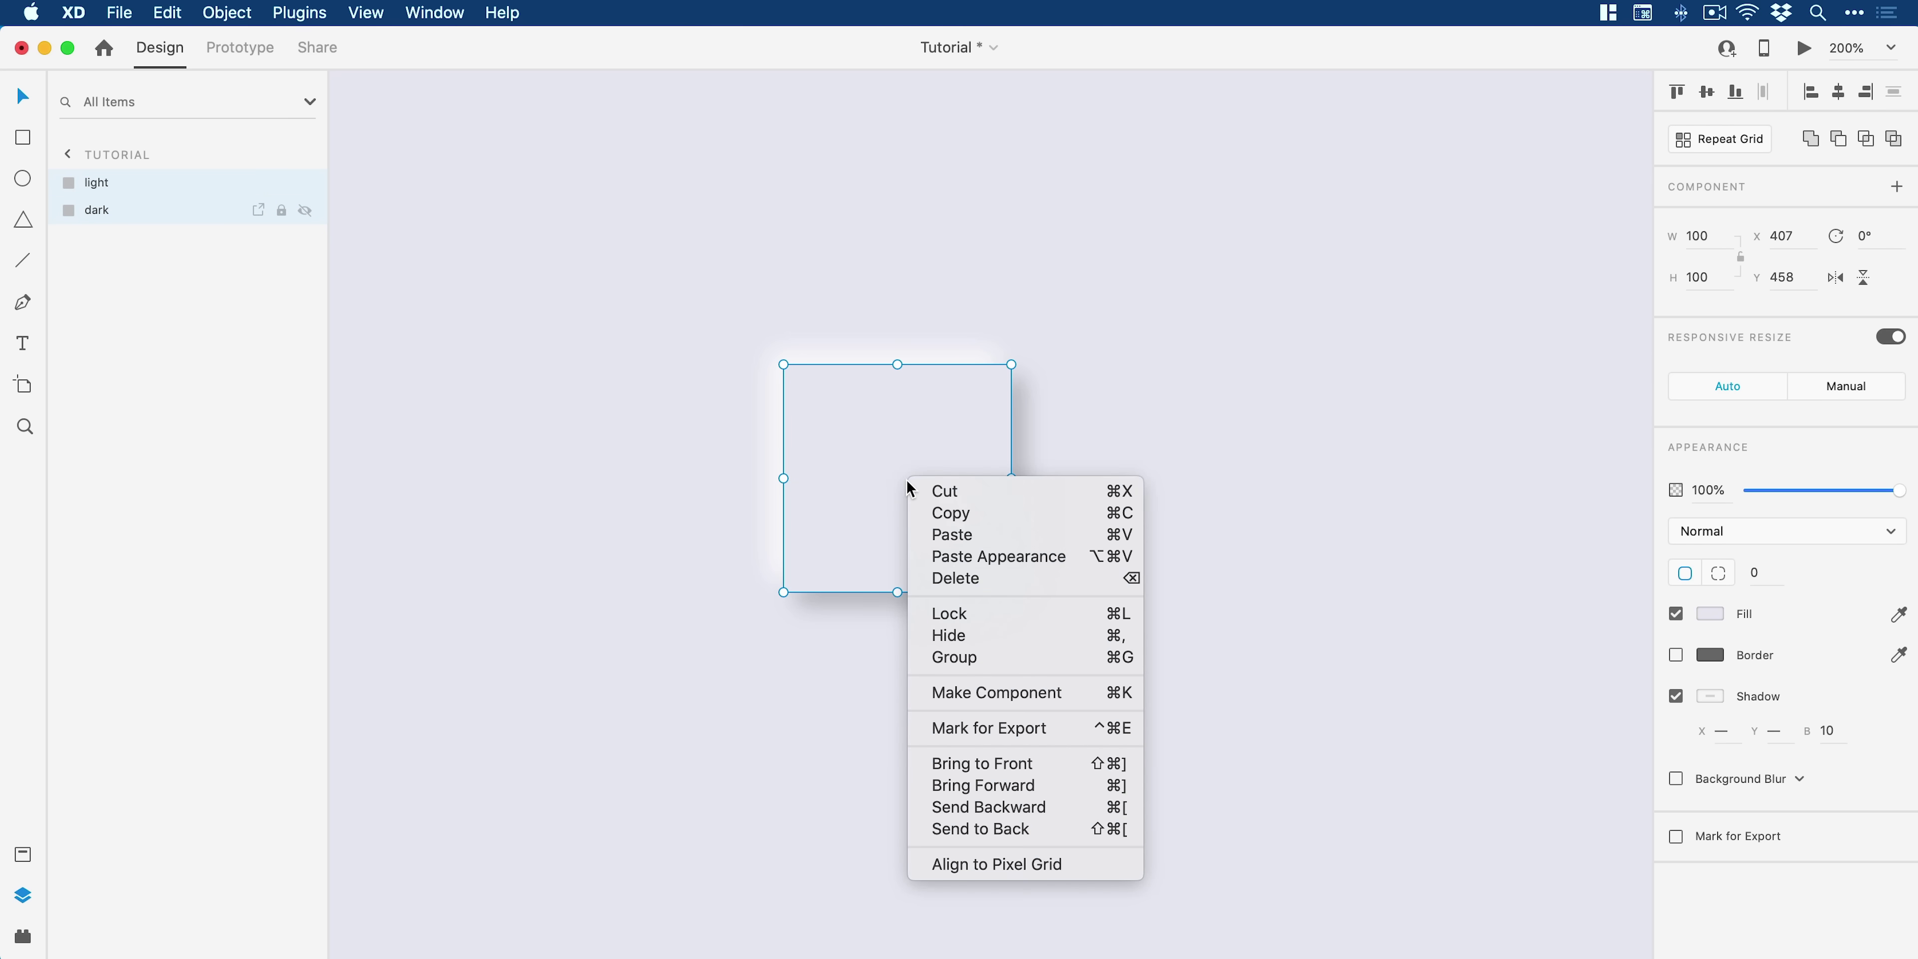
pyautogui.click(1023, 694)
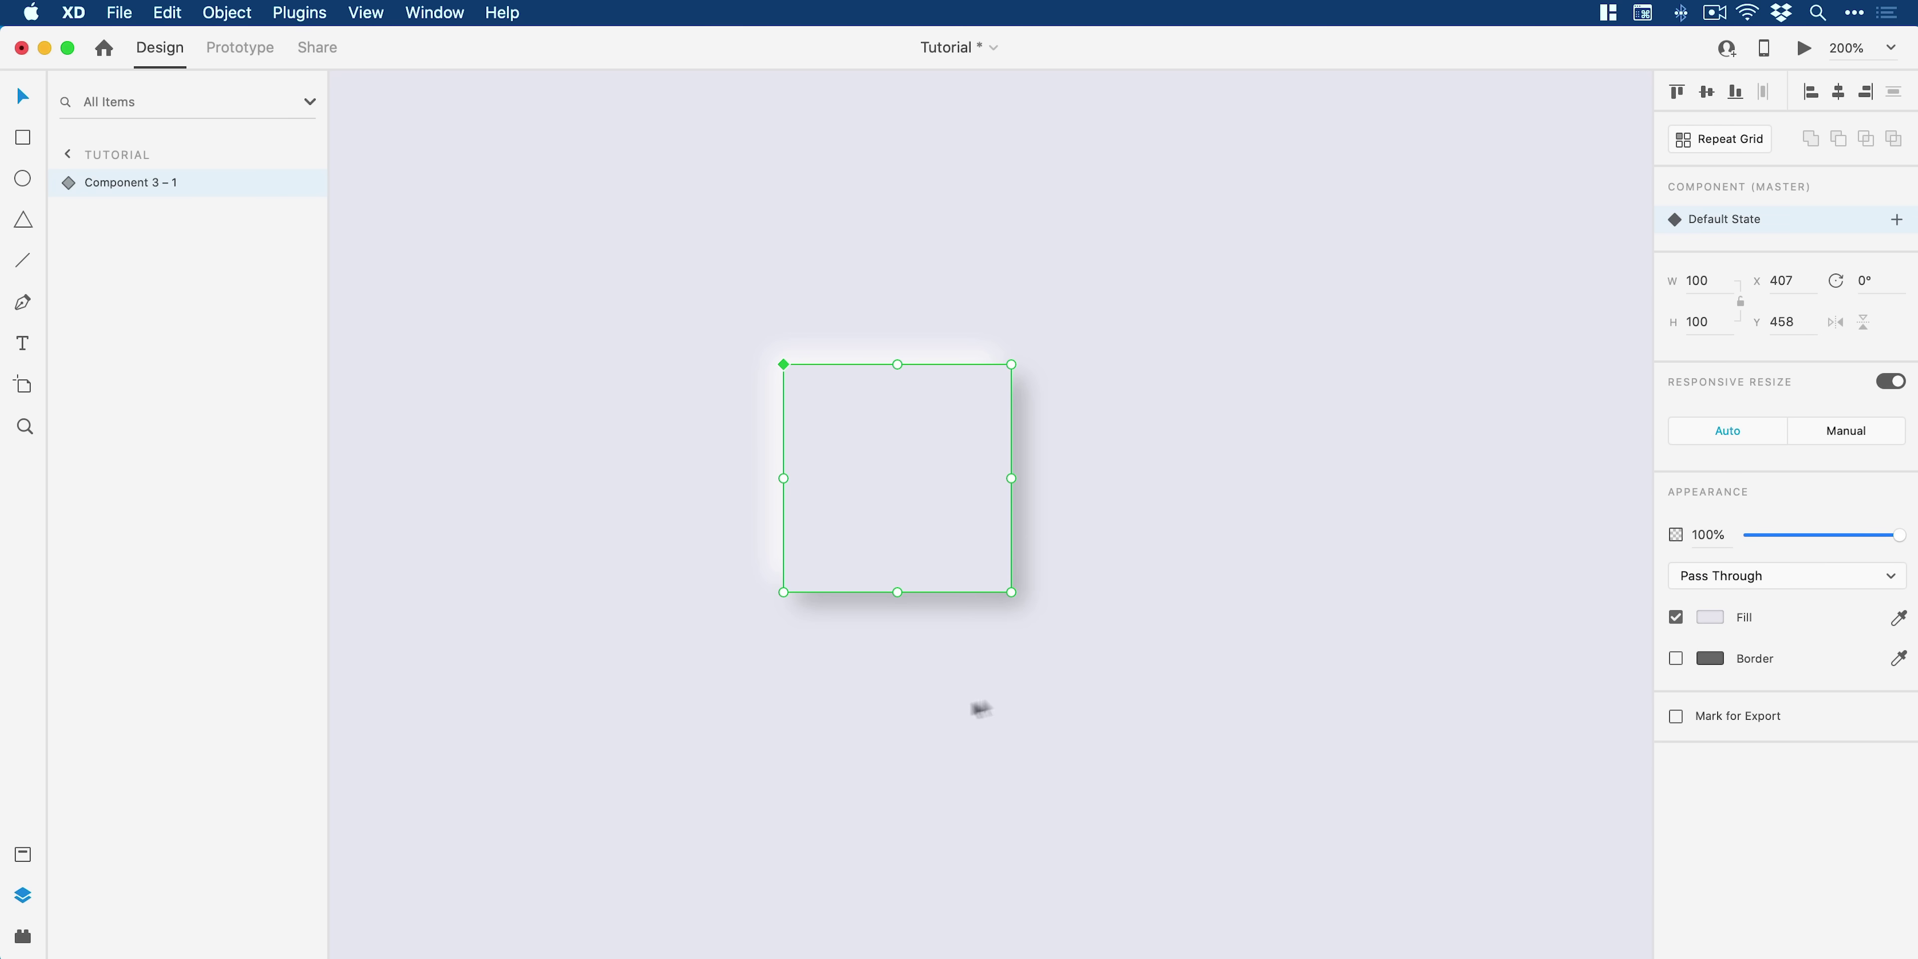
# Step: Rename the component 'up' in Assets and place a second instance to its right
pyautogui.click(20, 851)
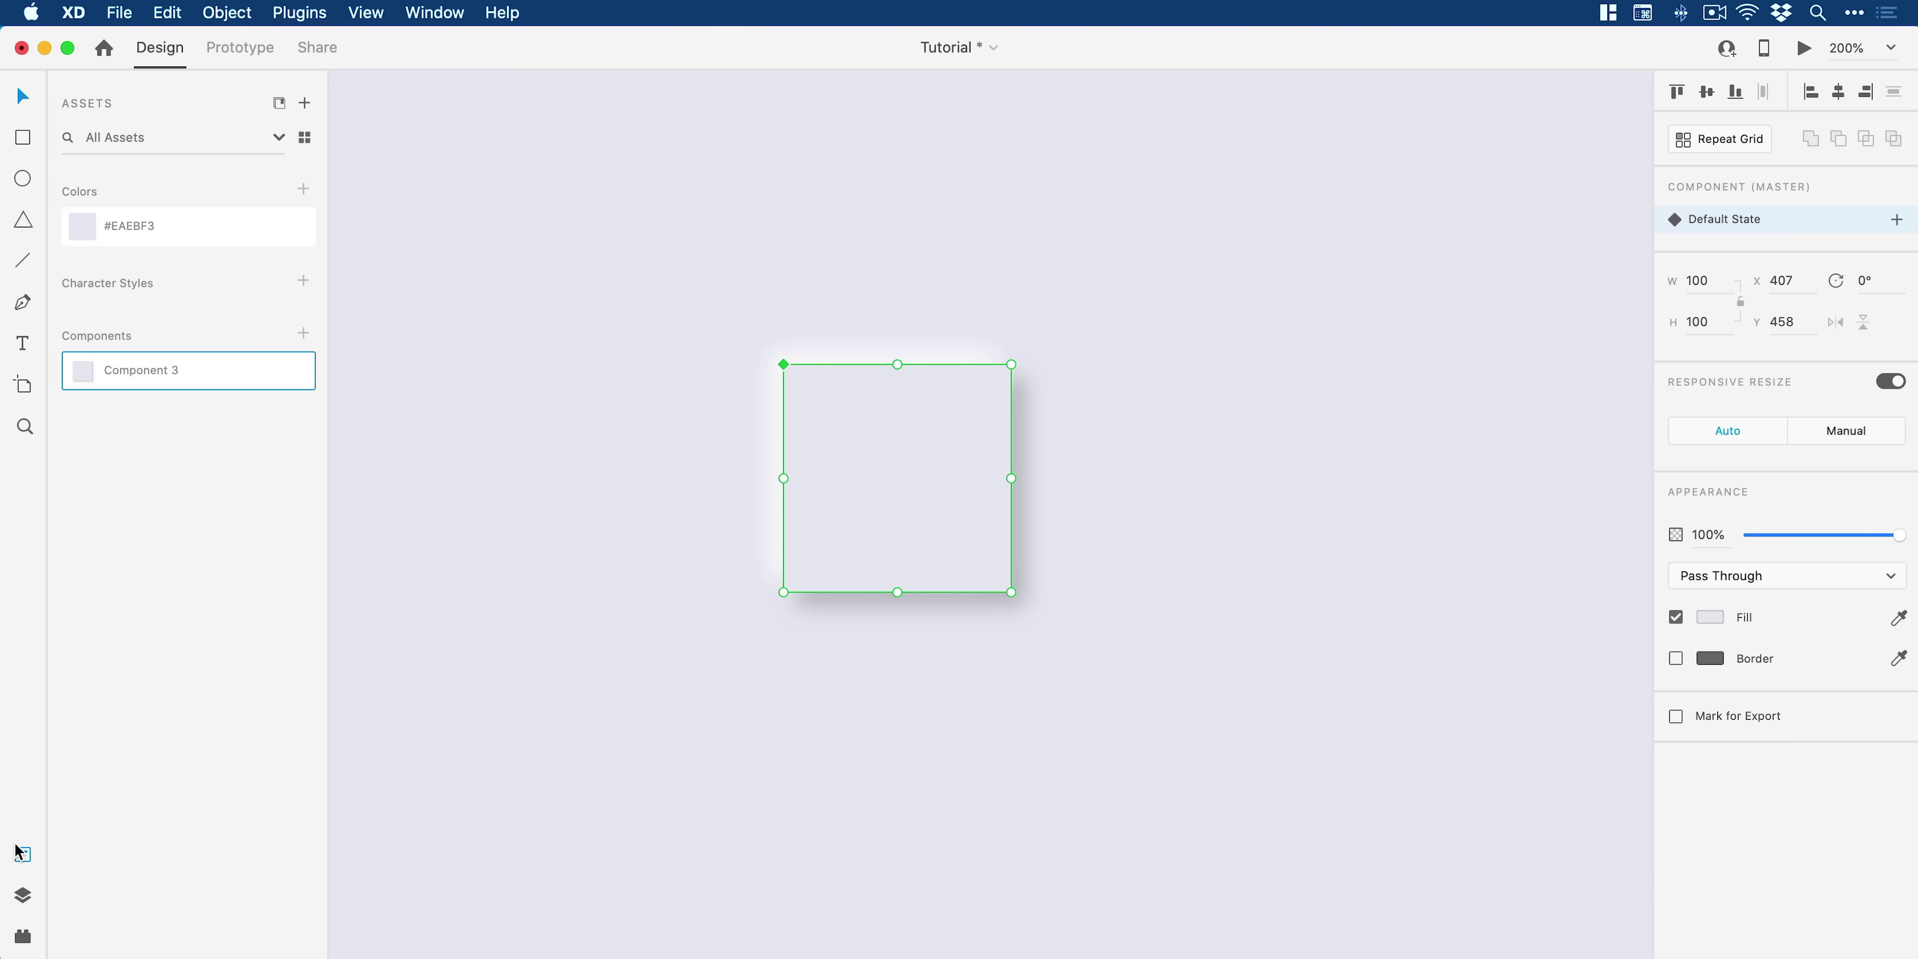
pyautogui.doubleClick(159, 369)
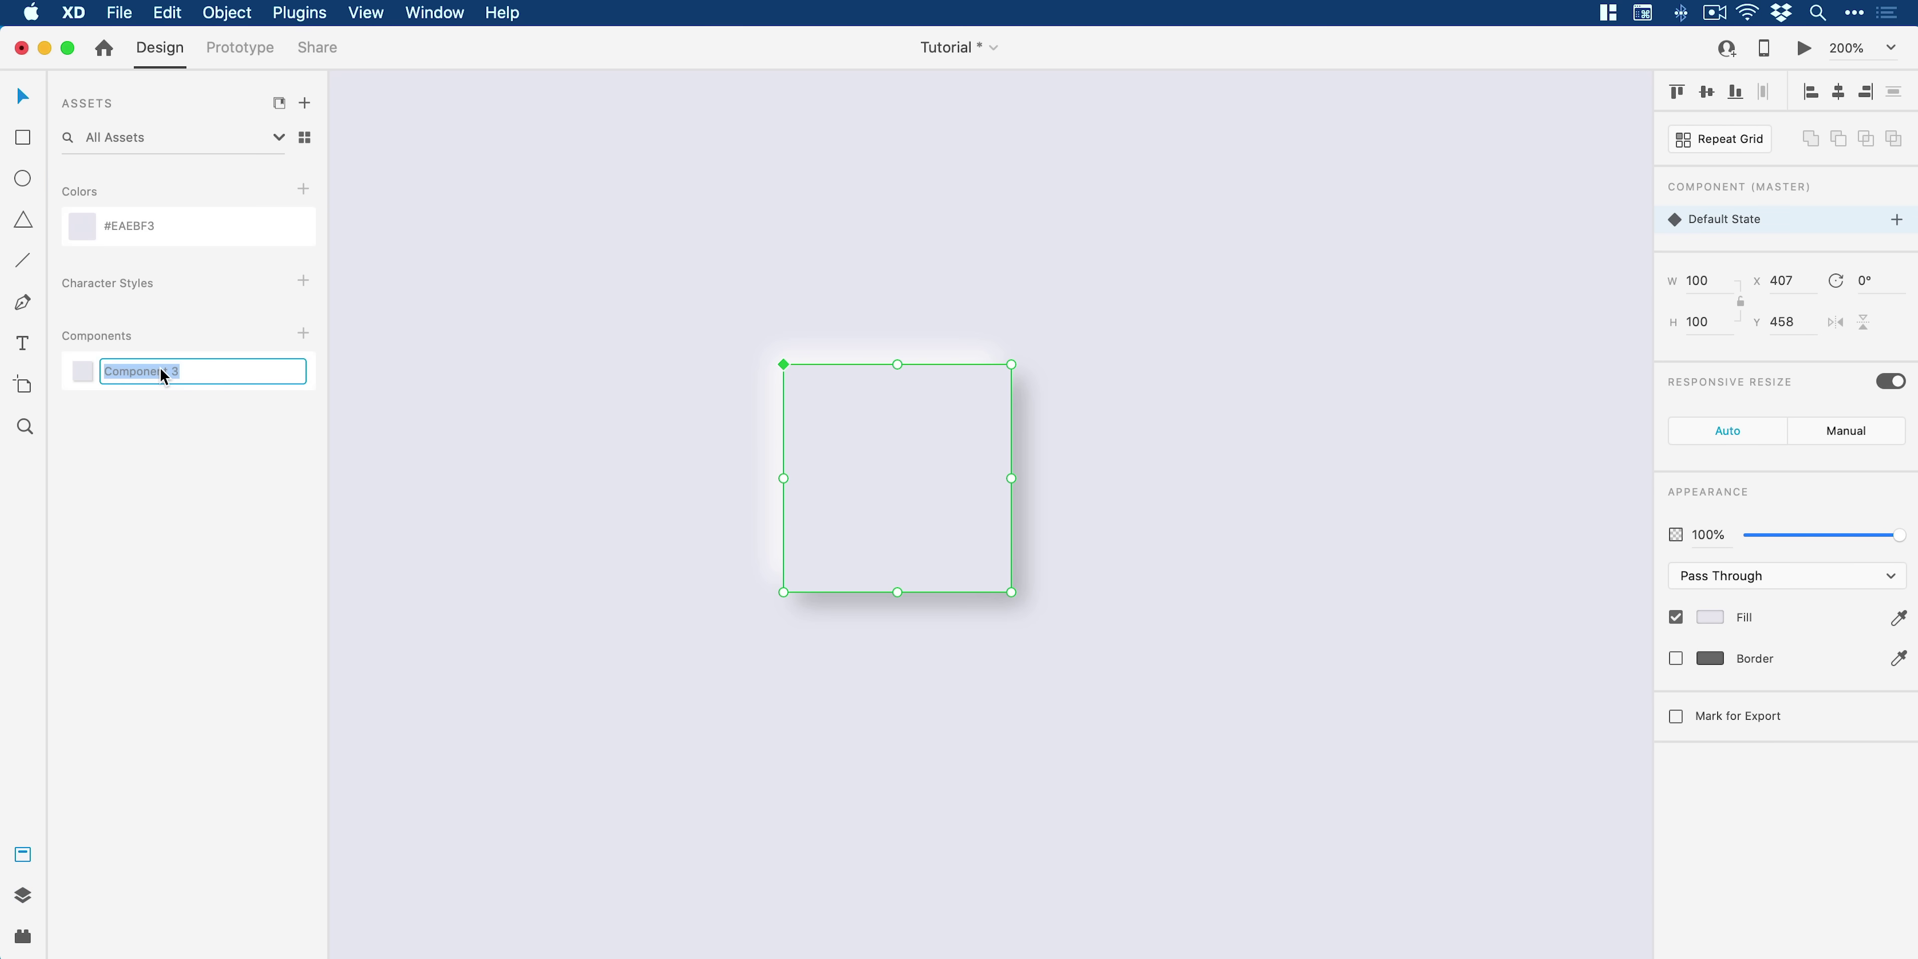
pyautogui.write('up')
pyautogui.press('Return')
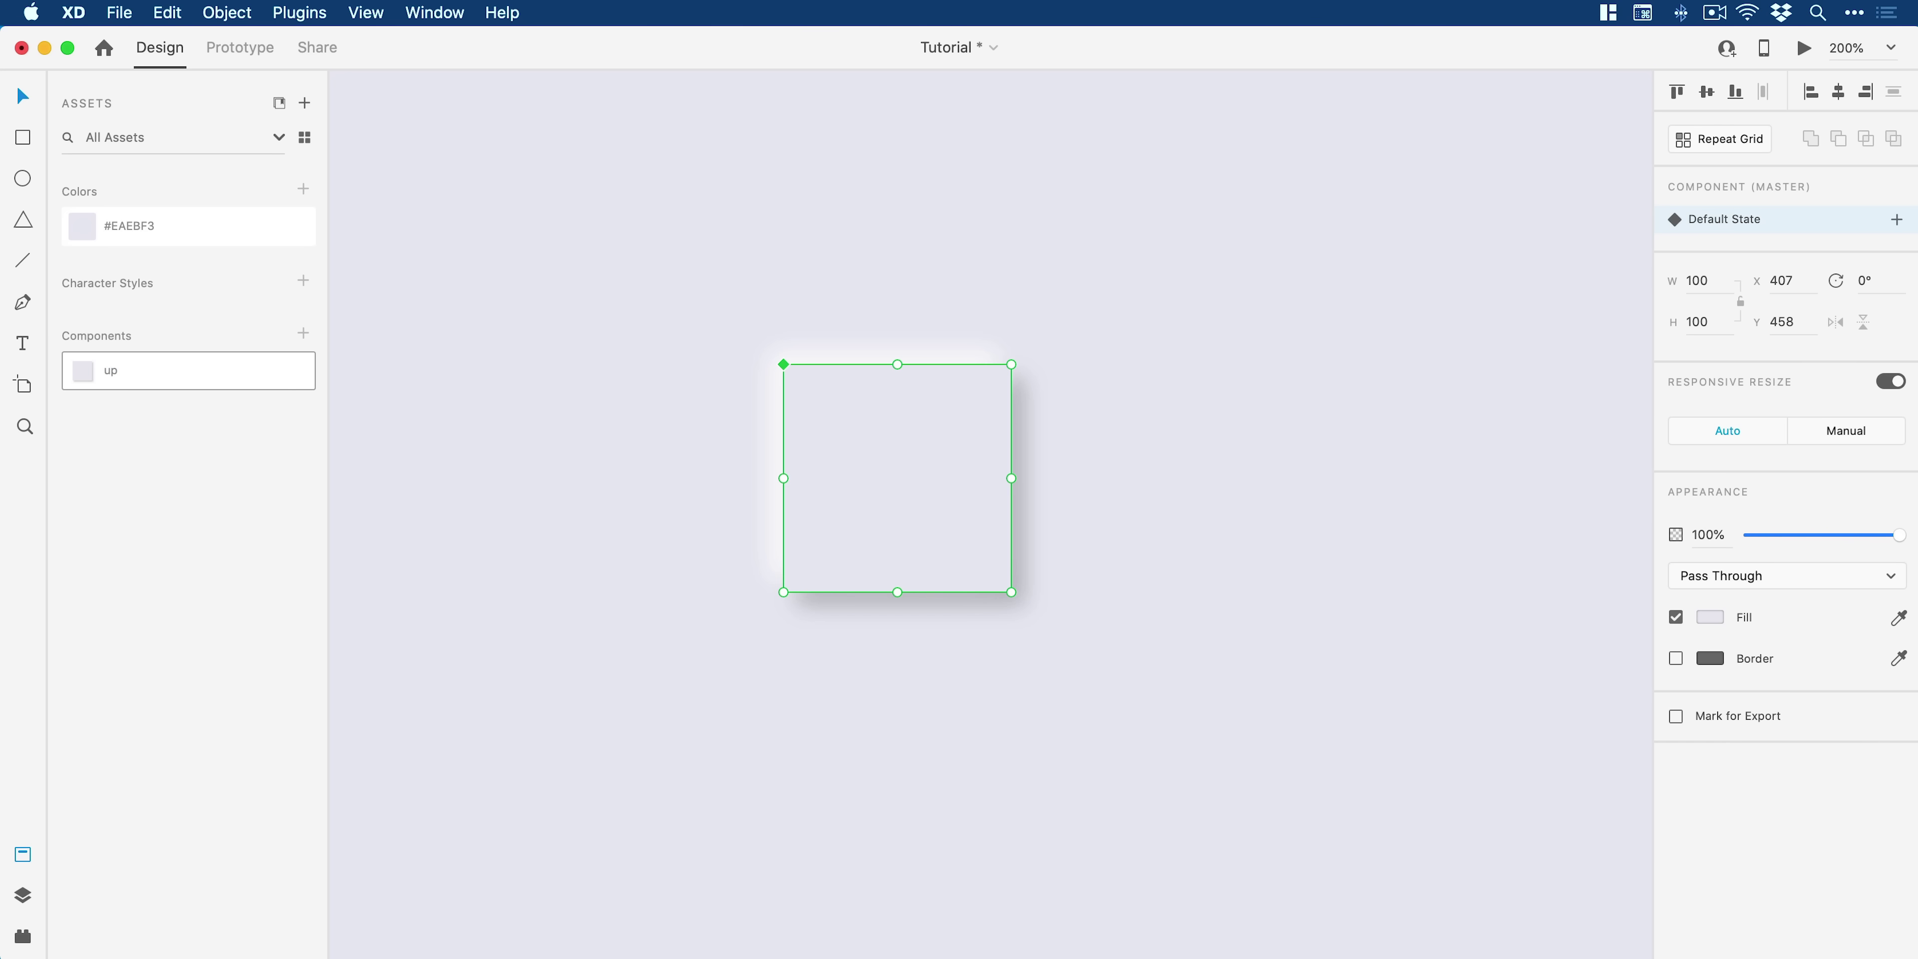
pyautogui.click(1198, 543)
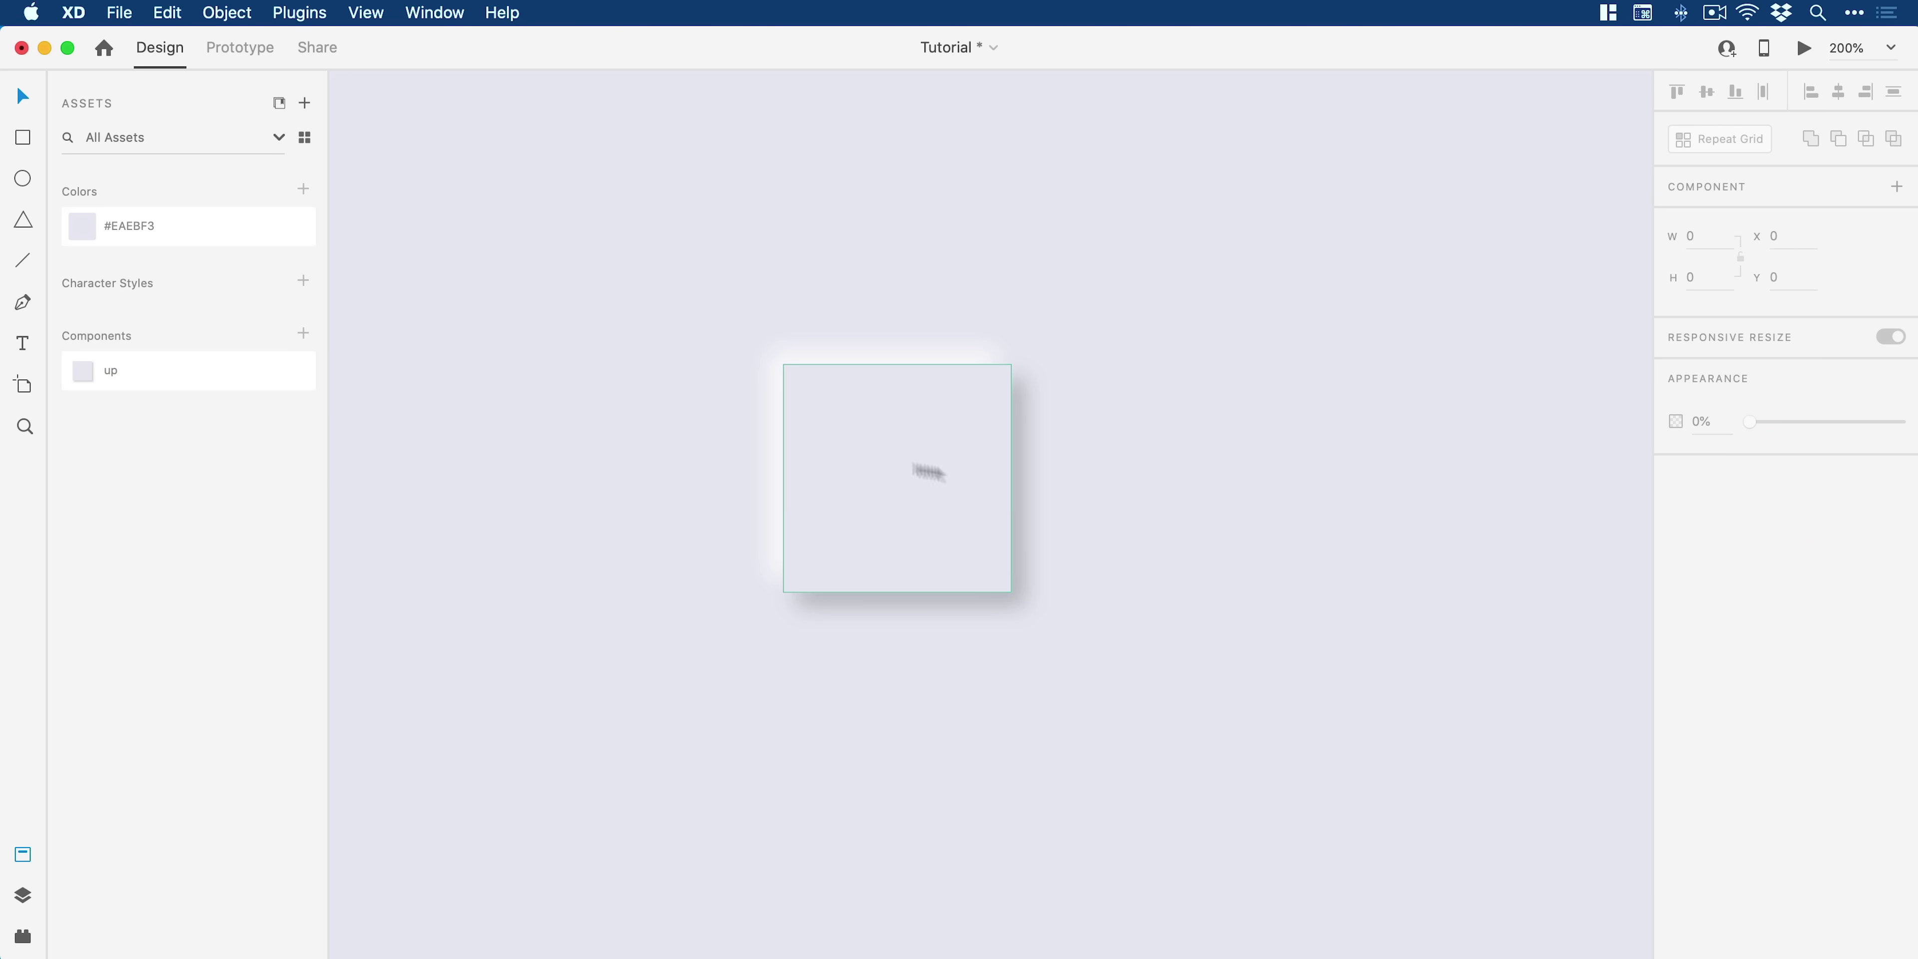
pyautogui.moveTo(845, 453); pyautogui.dragTo(1291, 426)
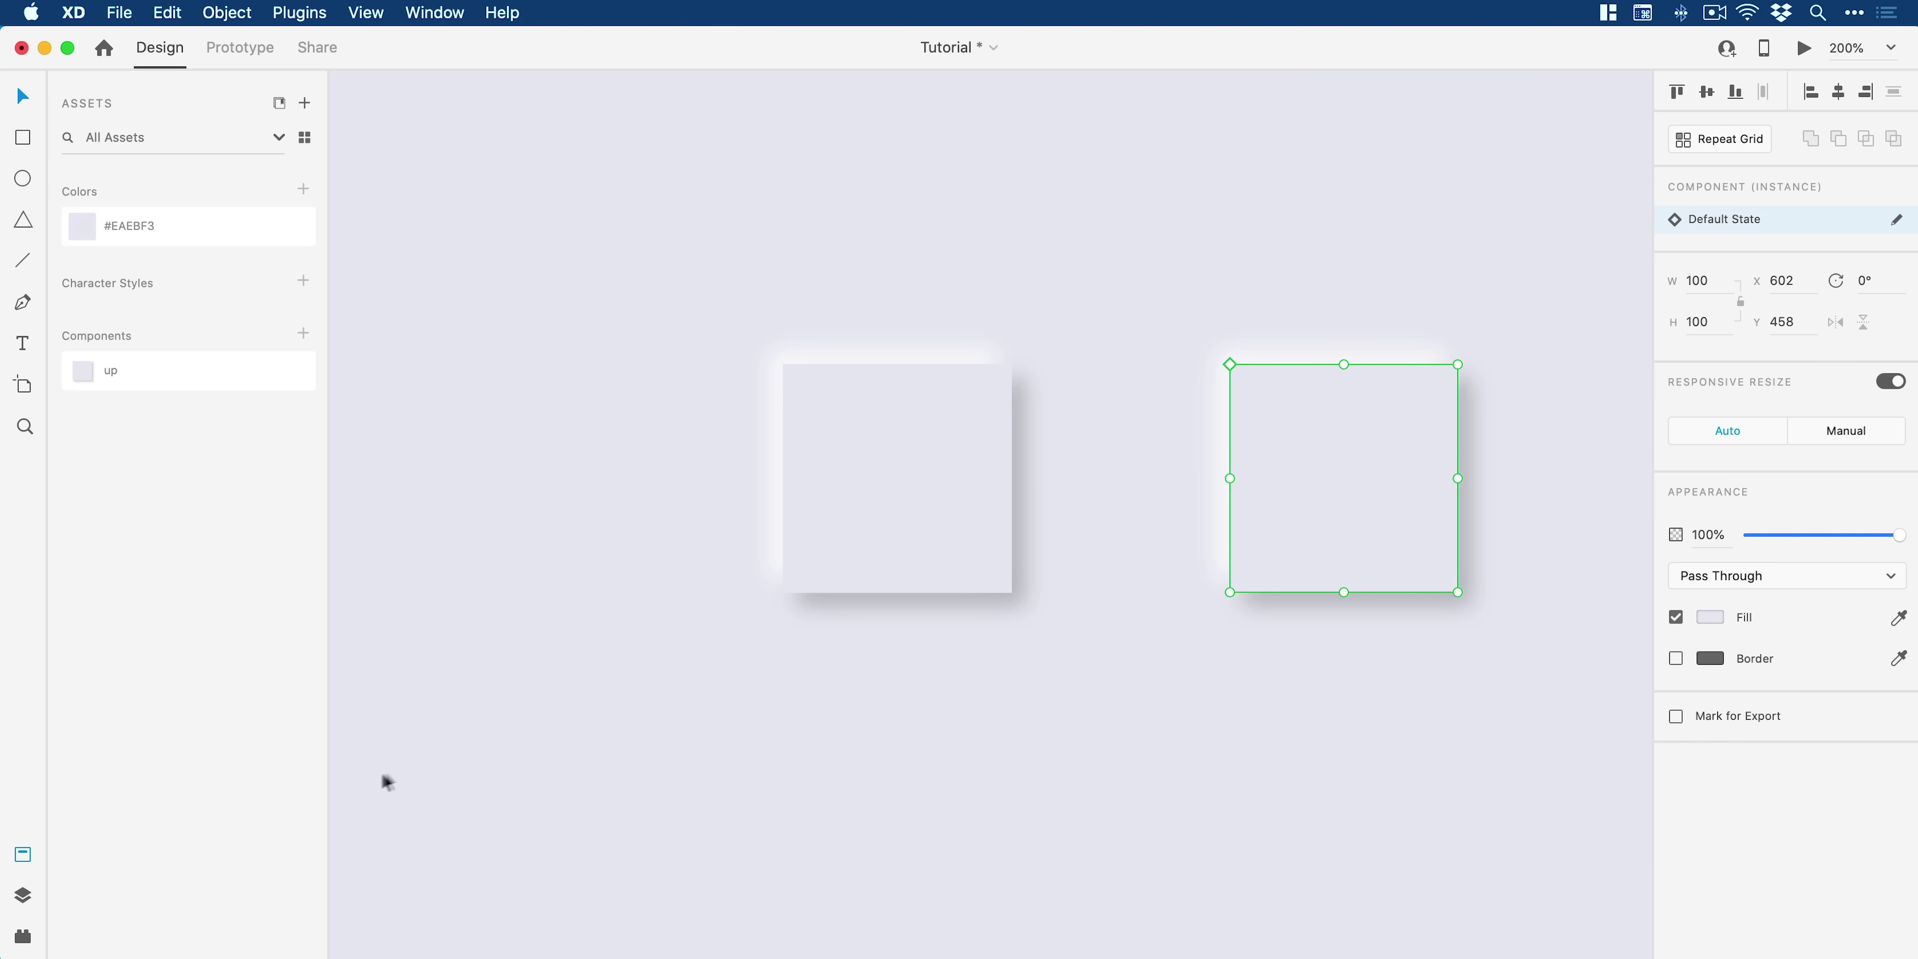
# Step: Round the light and dark layers of the right-hand up instance to corner radius 20
pyautogui.click(24, 894)
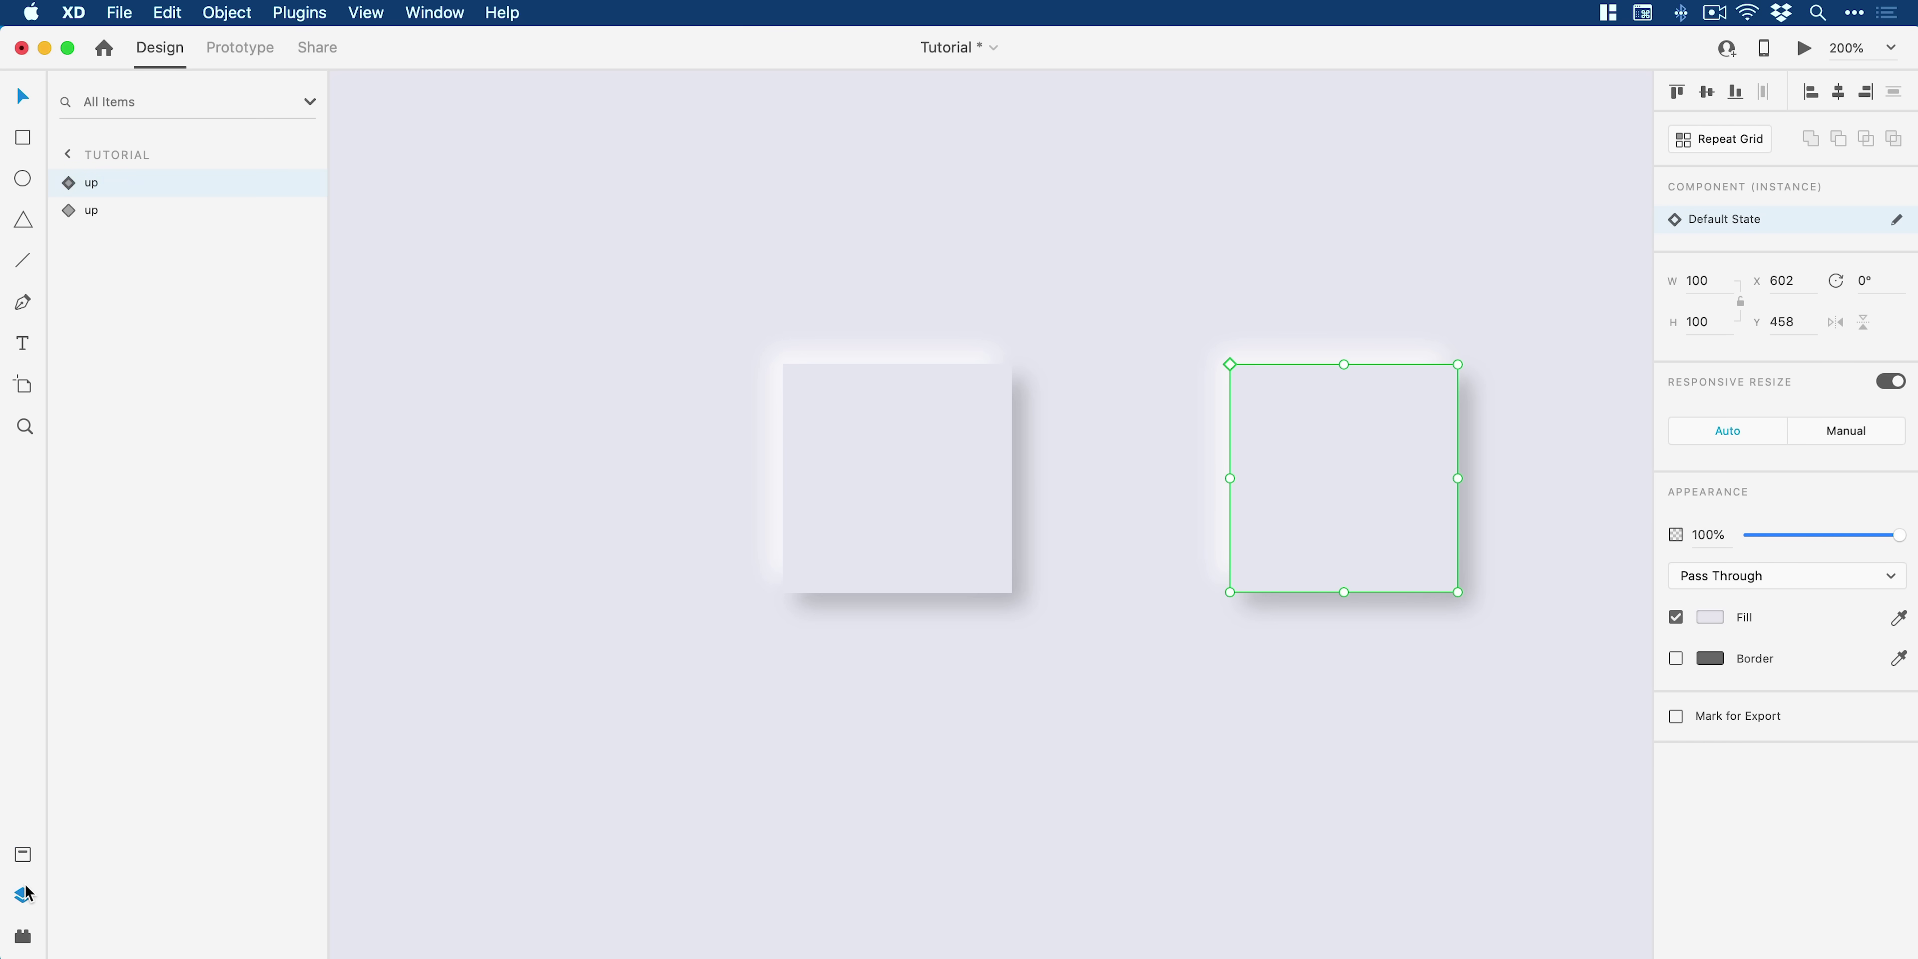
pyautogui.click(66, 184)
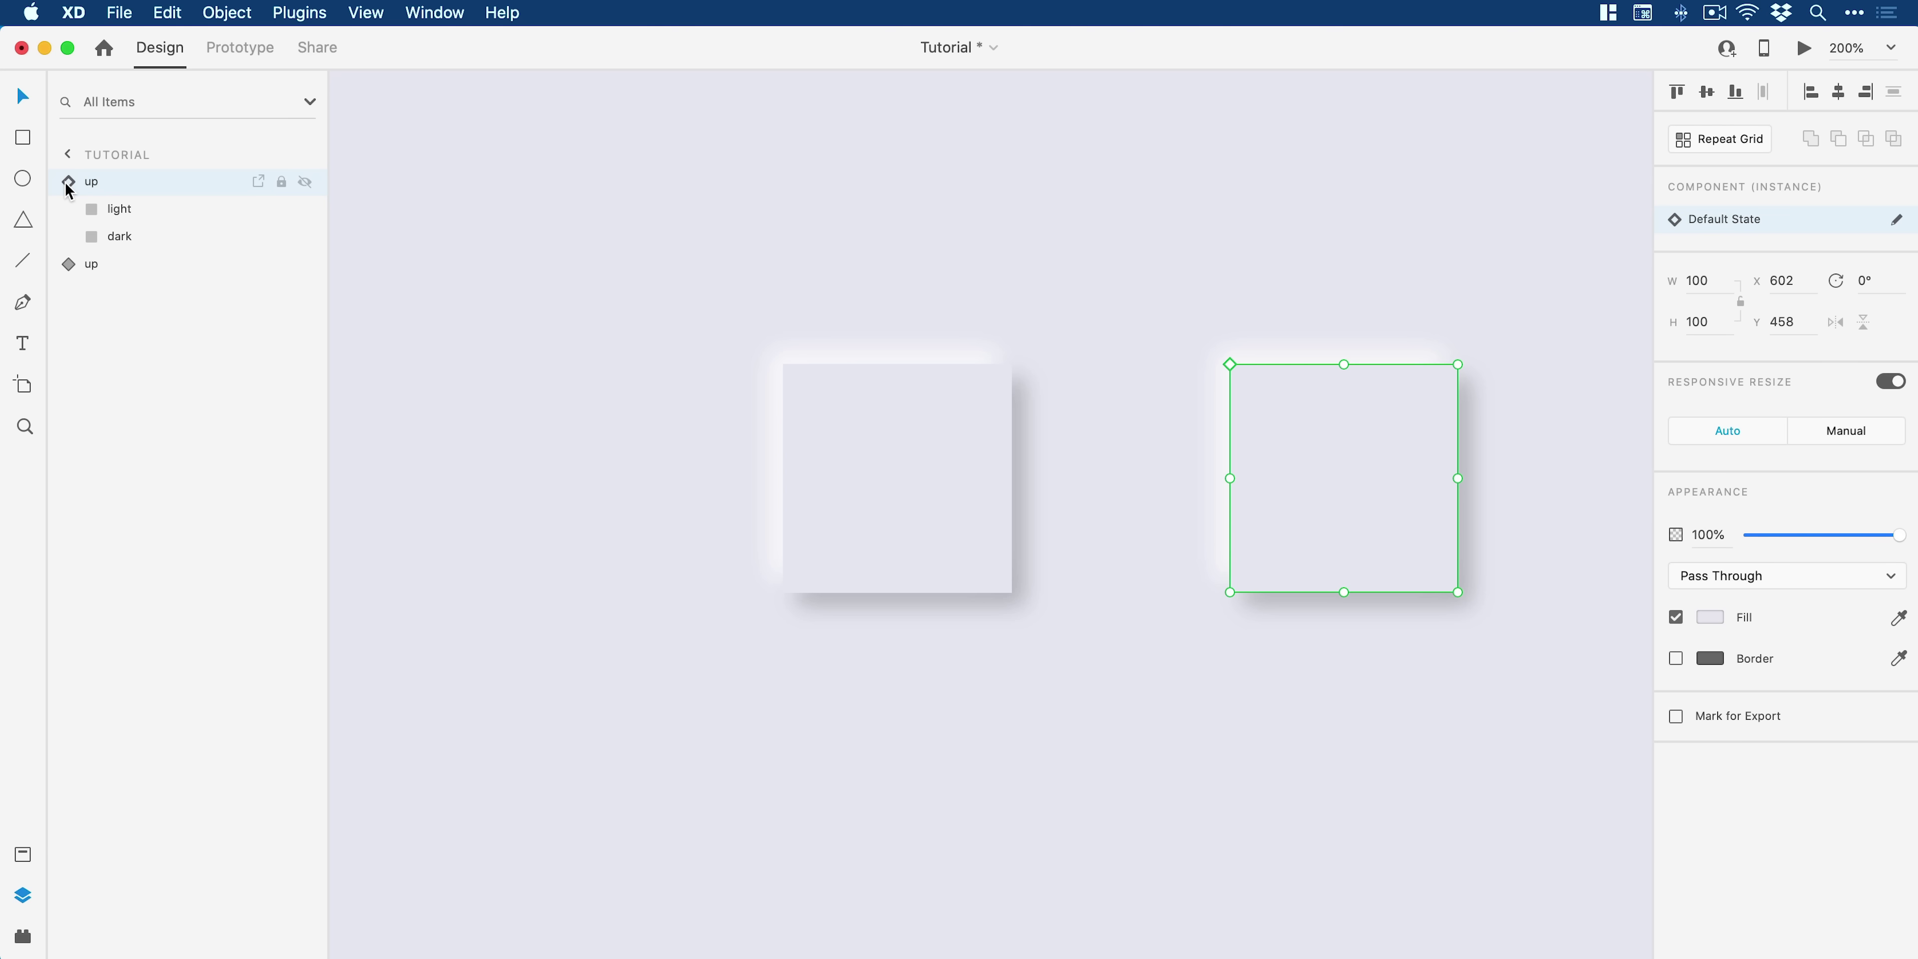
pyautogui.rightClick(120, 208)
pyautogui.click(115, 238)
pyautogui.keyDown('shift'); pyautogui.click(114, 238); pyautogui.keyUp('shift')
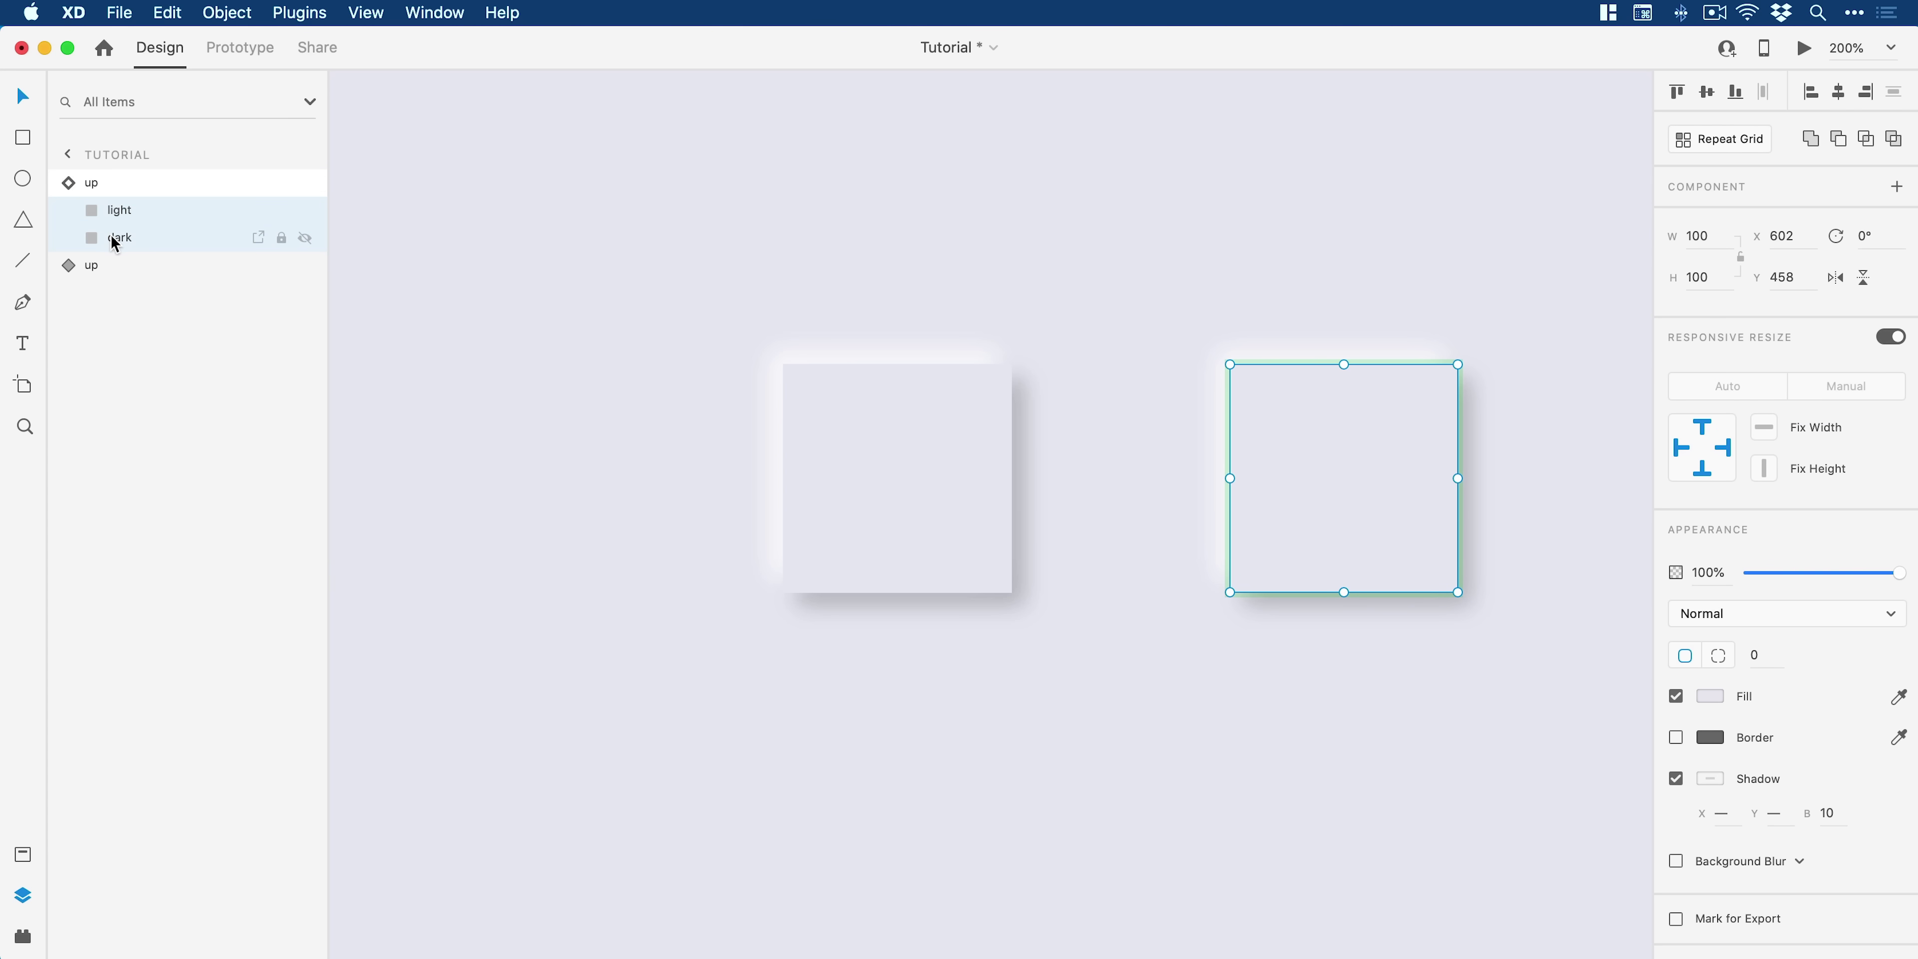
pyautogui.click(1761, 653)
pyautogui.write('100')
pyautogui.press('Return')
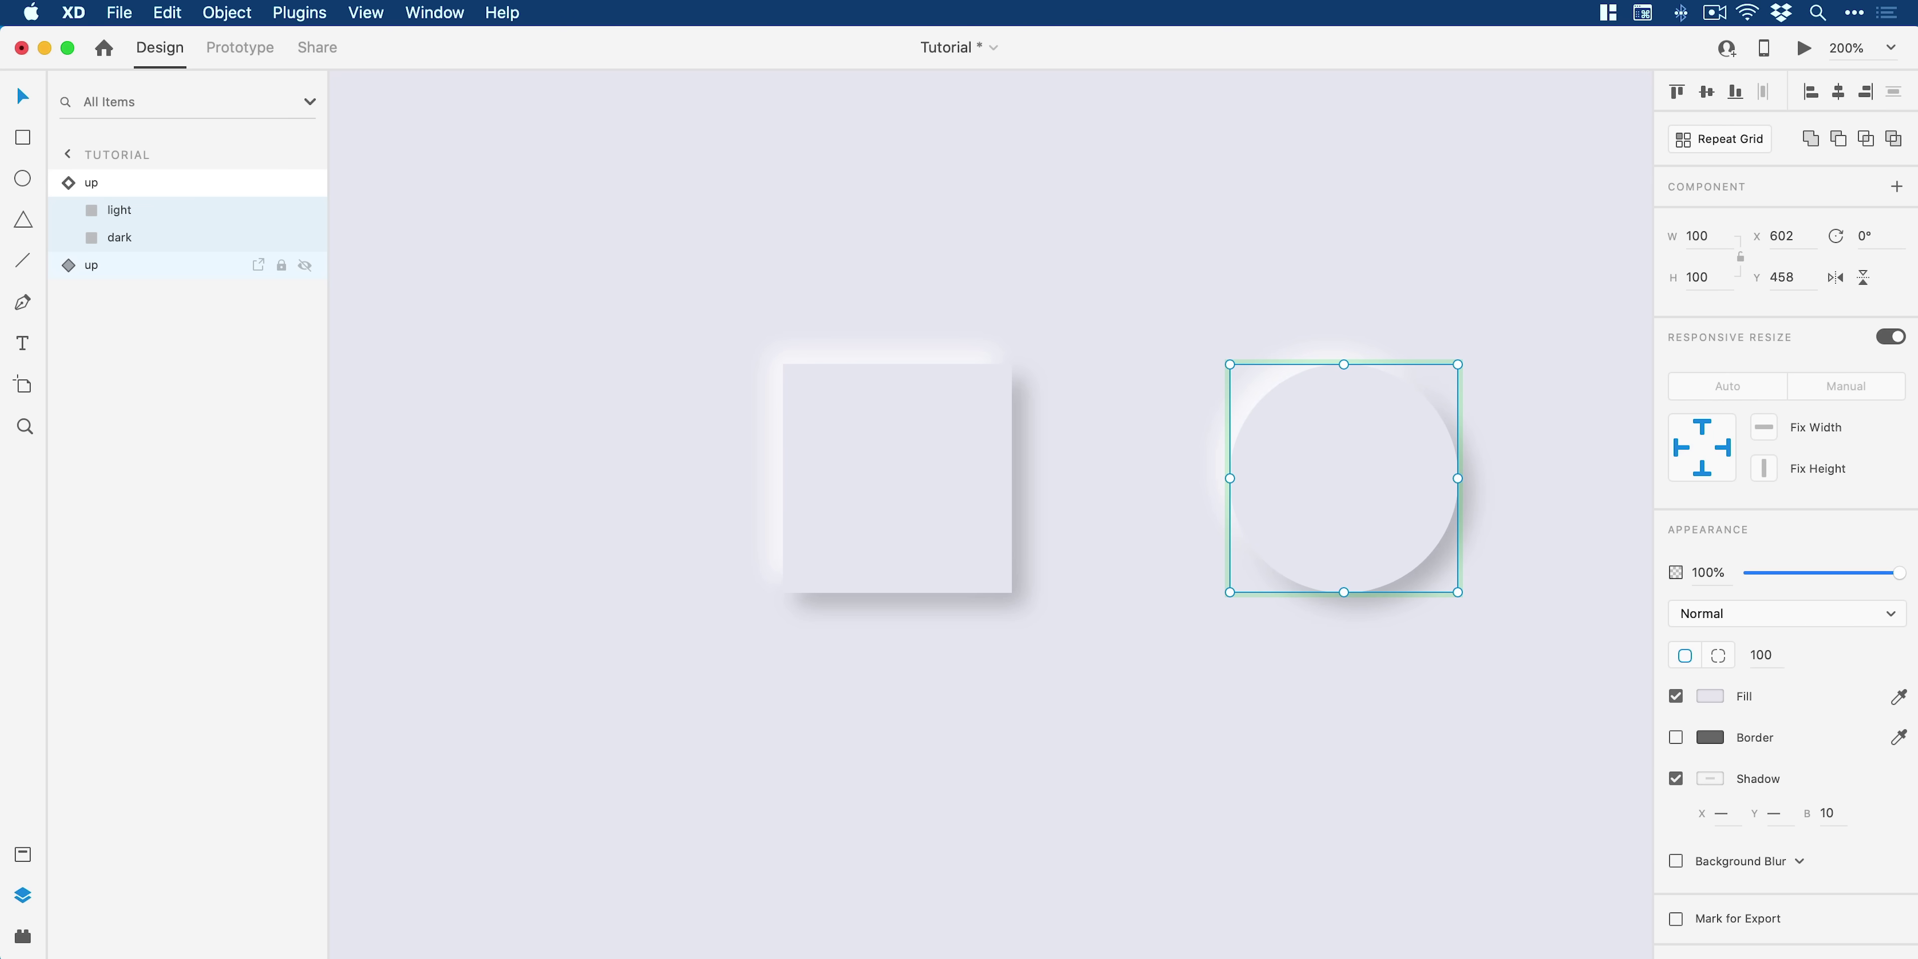
pyautogui.write('20')
pyautogui.press('Return')
pyautogui.click(1255, 268)
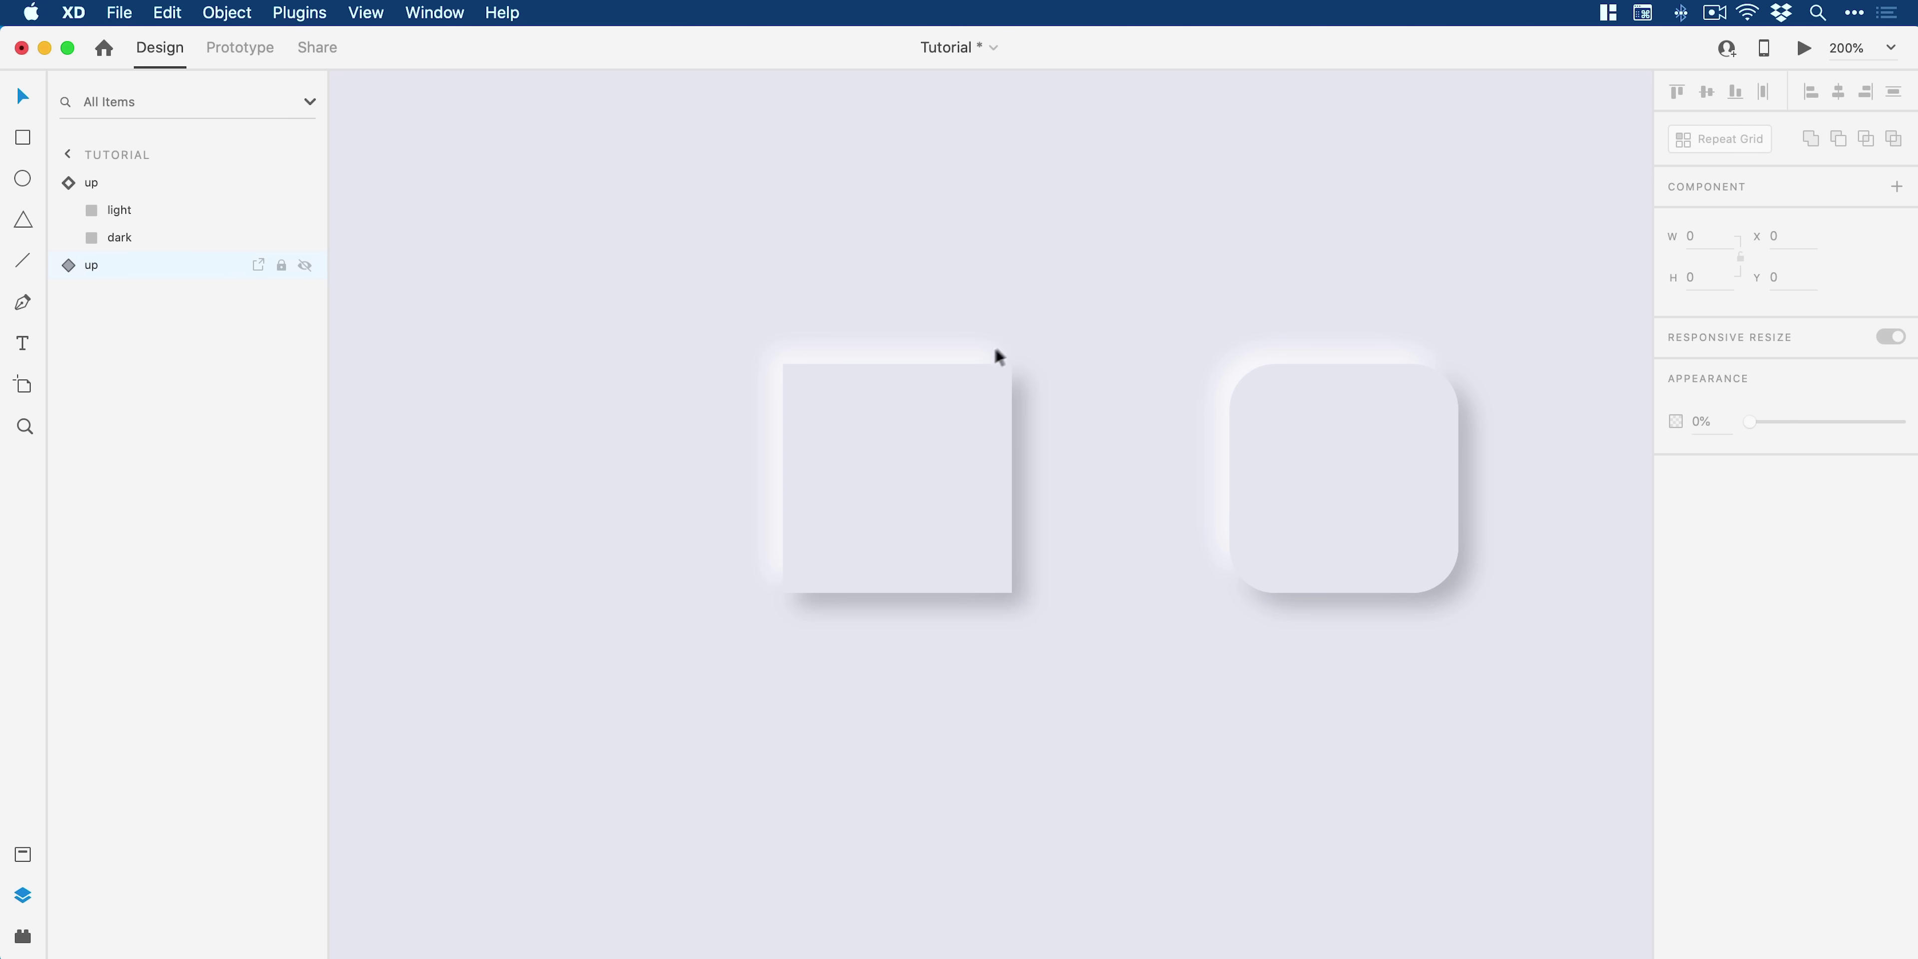
# Step: Try a muted red shadow on the master's light layer, then undo it
pyautogui.click(961, 366)
pyautogui.doubleClick(959, 363)
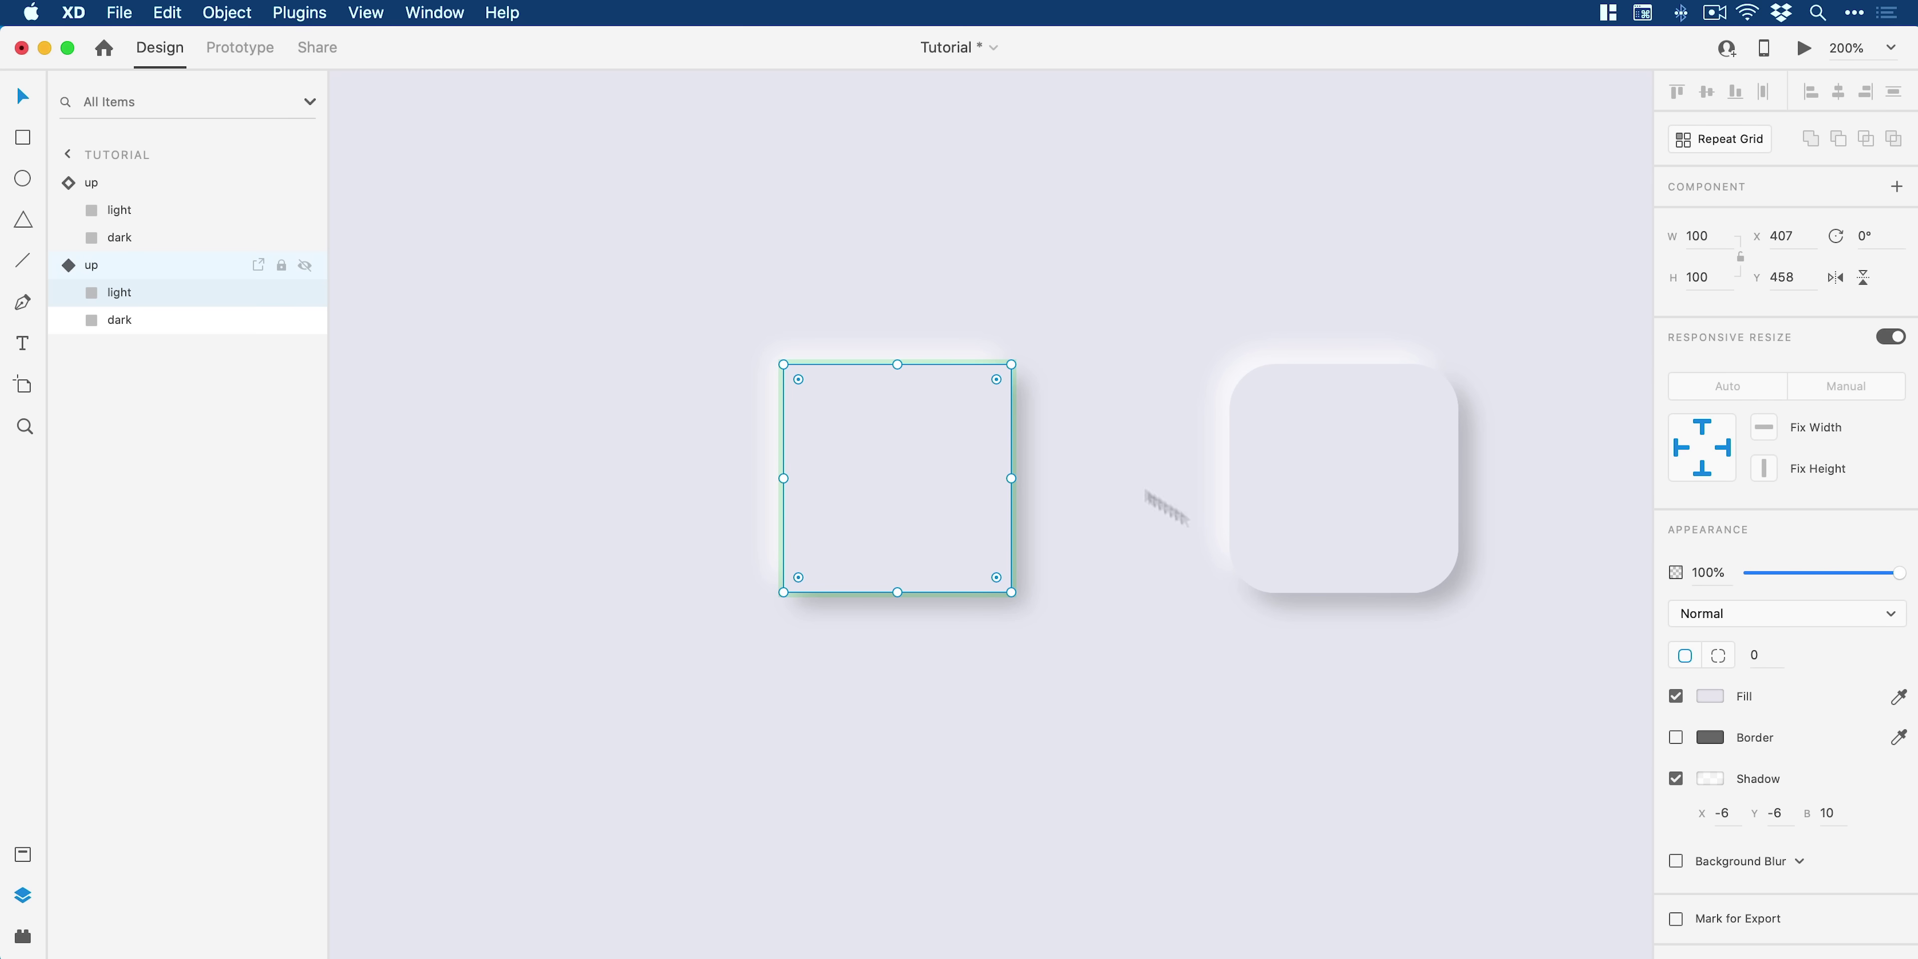
pyautogui.click(1711, 778)
pyautogui.moveTo(1577, 700); pyautogui.dragTo(1486, 718)
pyautogui.press('super+z')
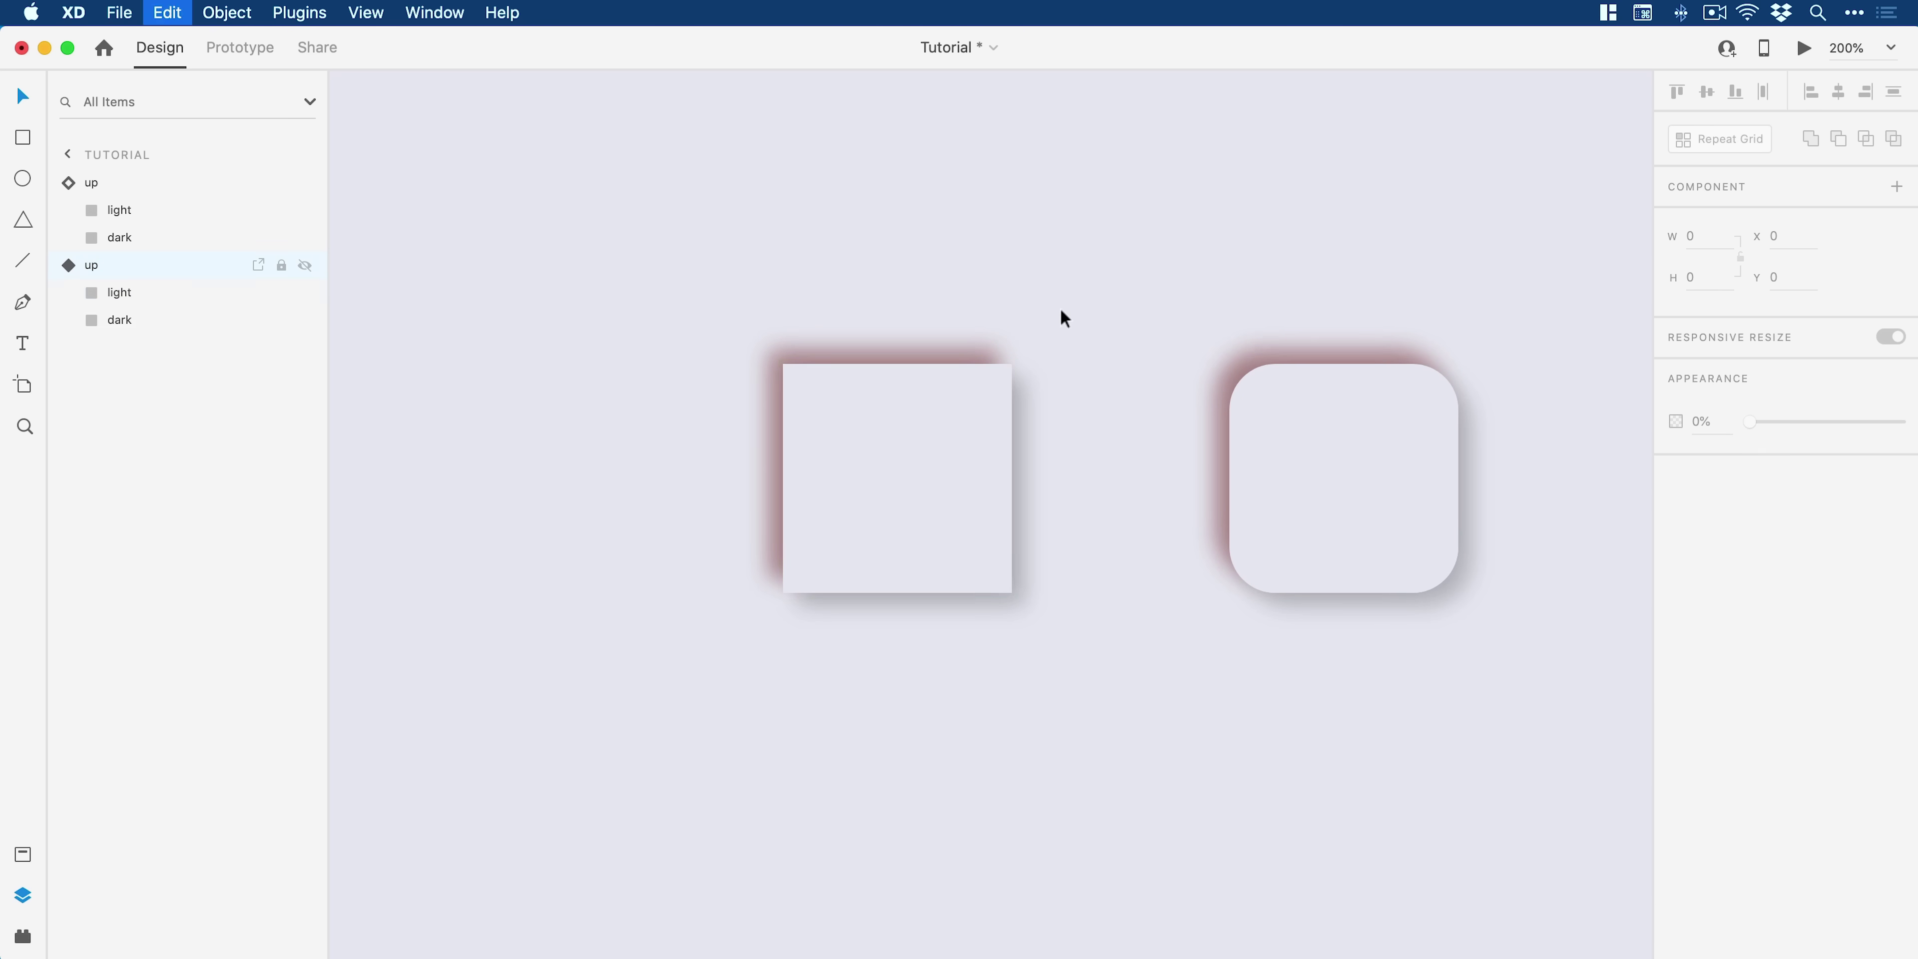
pyautogui.click(1065, 319)
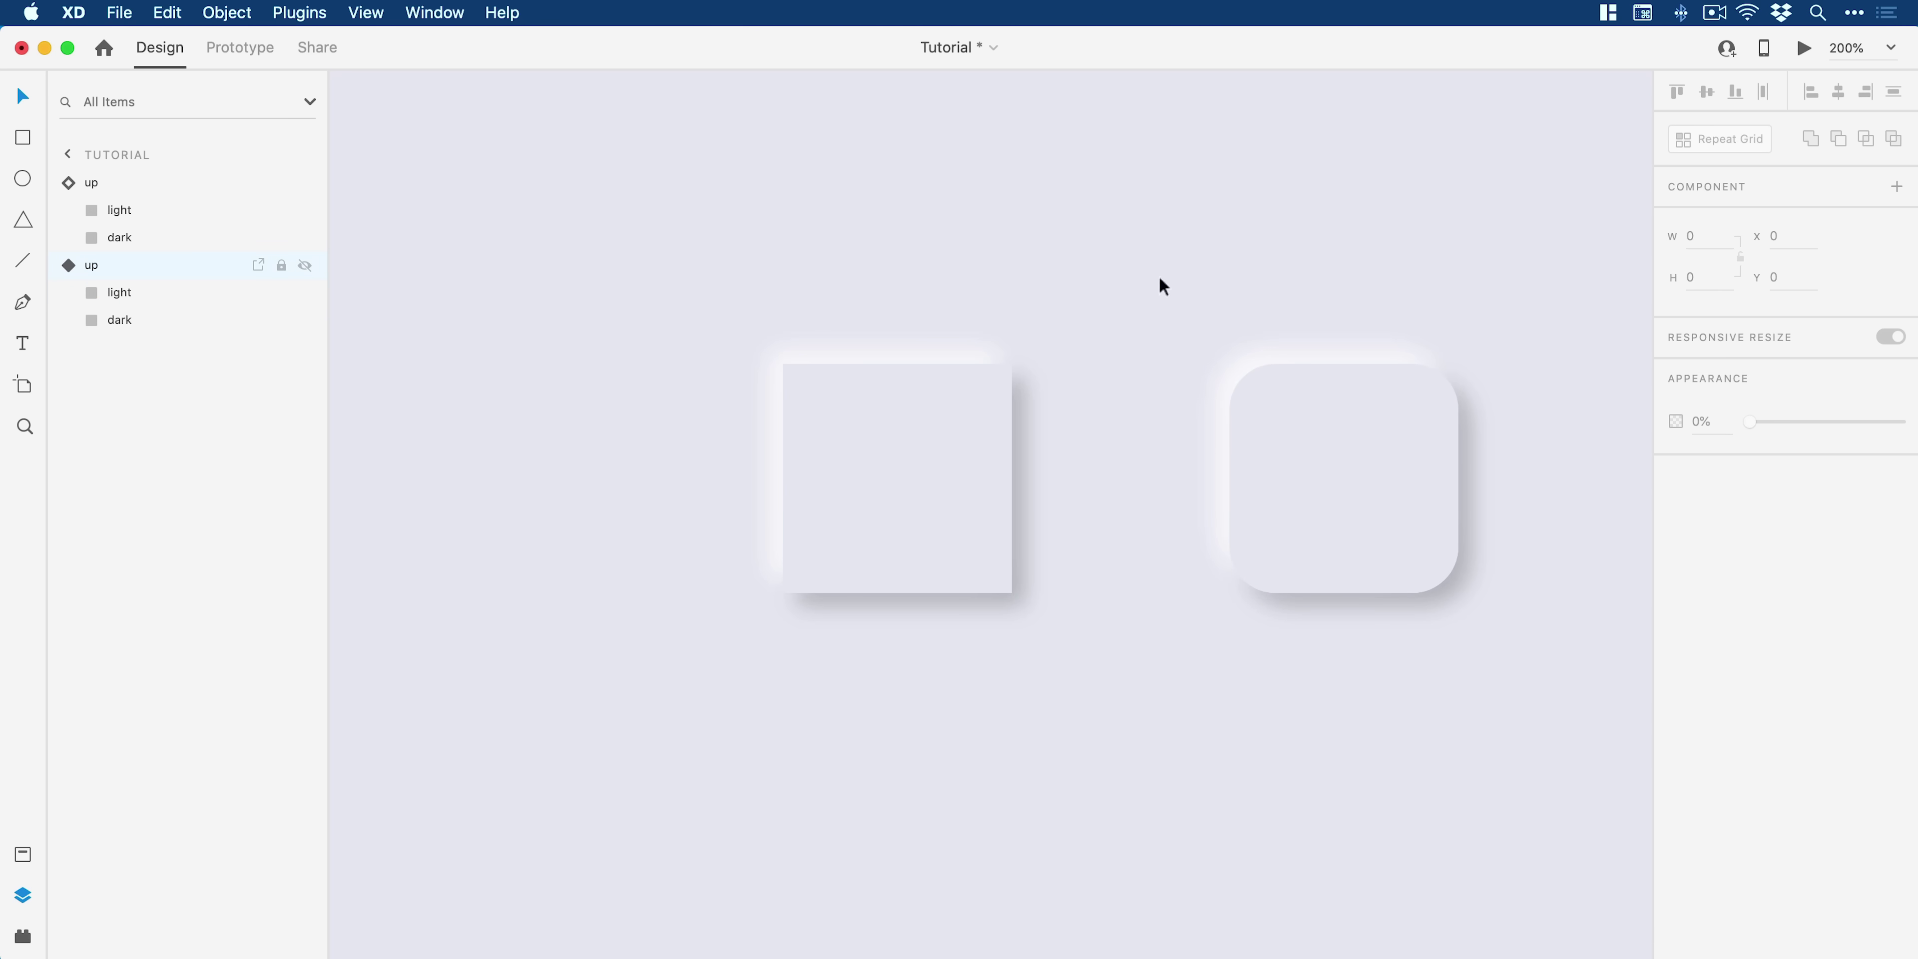
# Step: Delete the rounded right-hand instance and move the up master up-right to X 433, Y 369
pyautogui.moveTo(1161, 281); pyautogui.dragTo(1525, 704)
pyautogui.press('Delete')
pyautogui.moveTo(1111, 679); pyautogui.dragTo(614, 255)
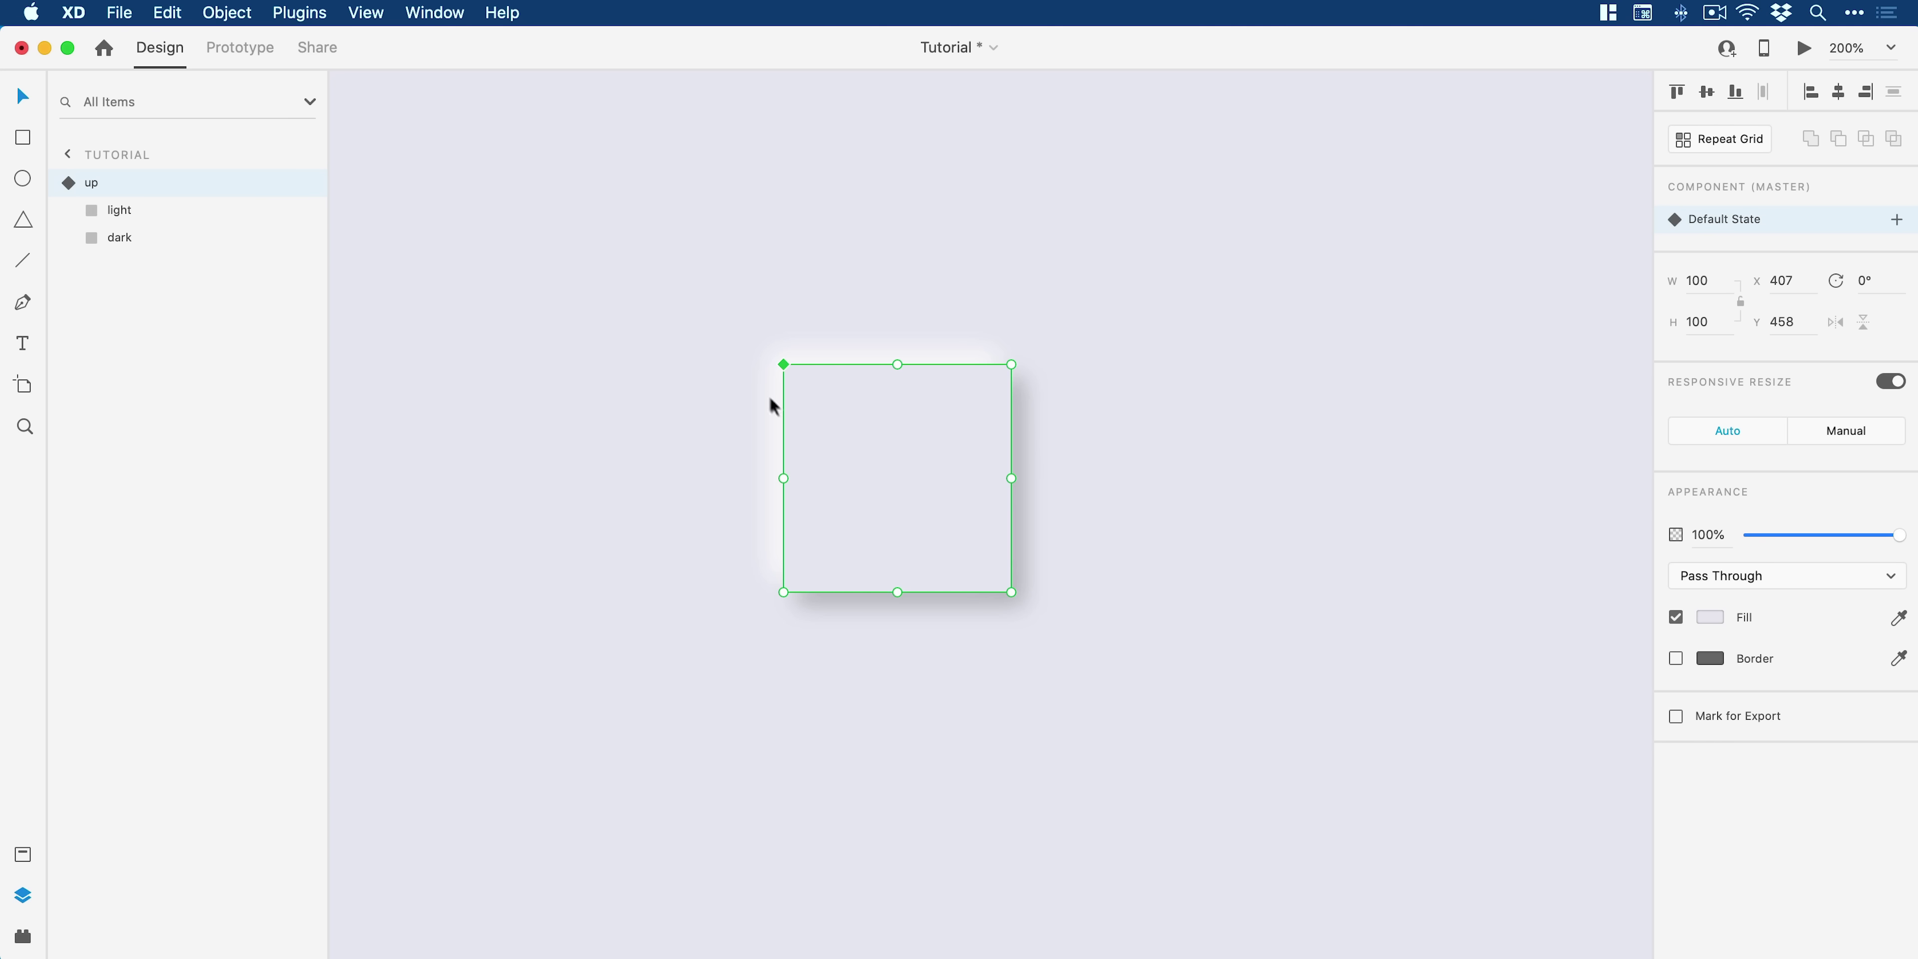
pyautogui.moveTo(925, 477); pyautogui.dragTo(981, 275)
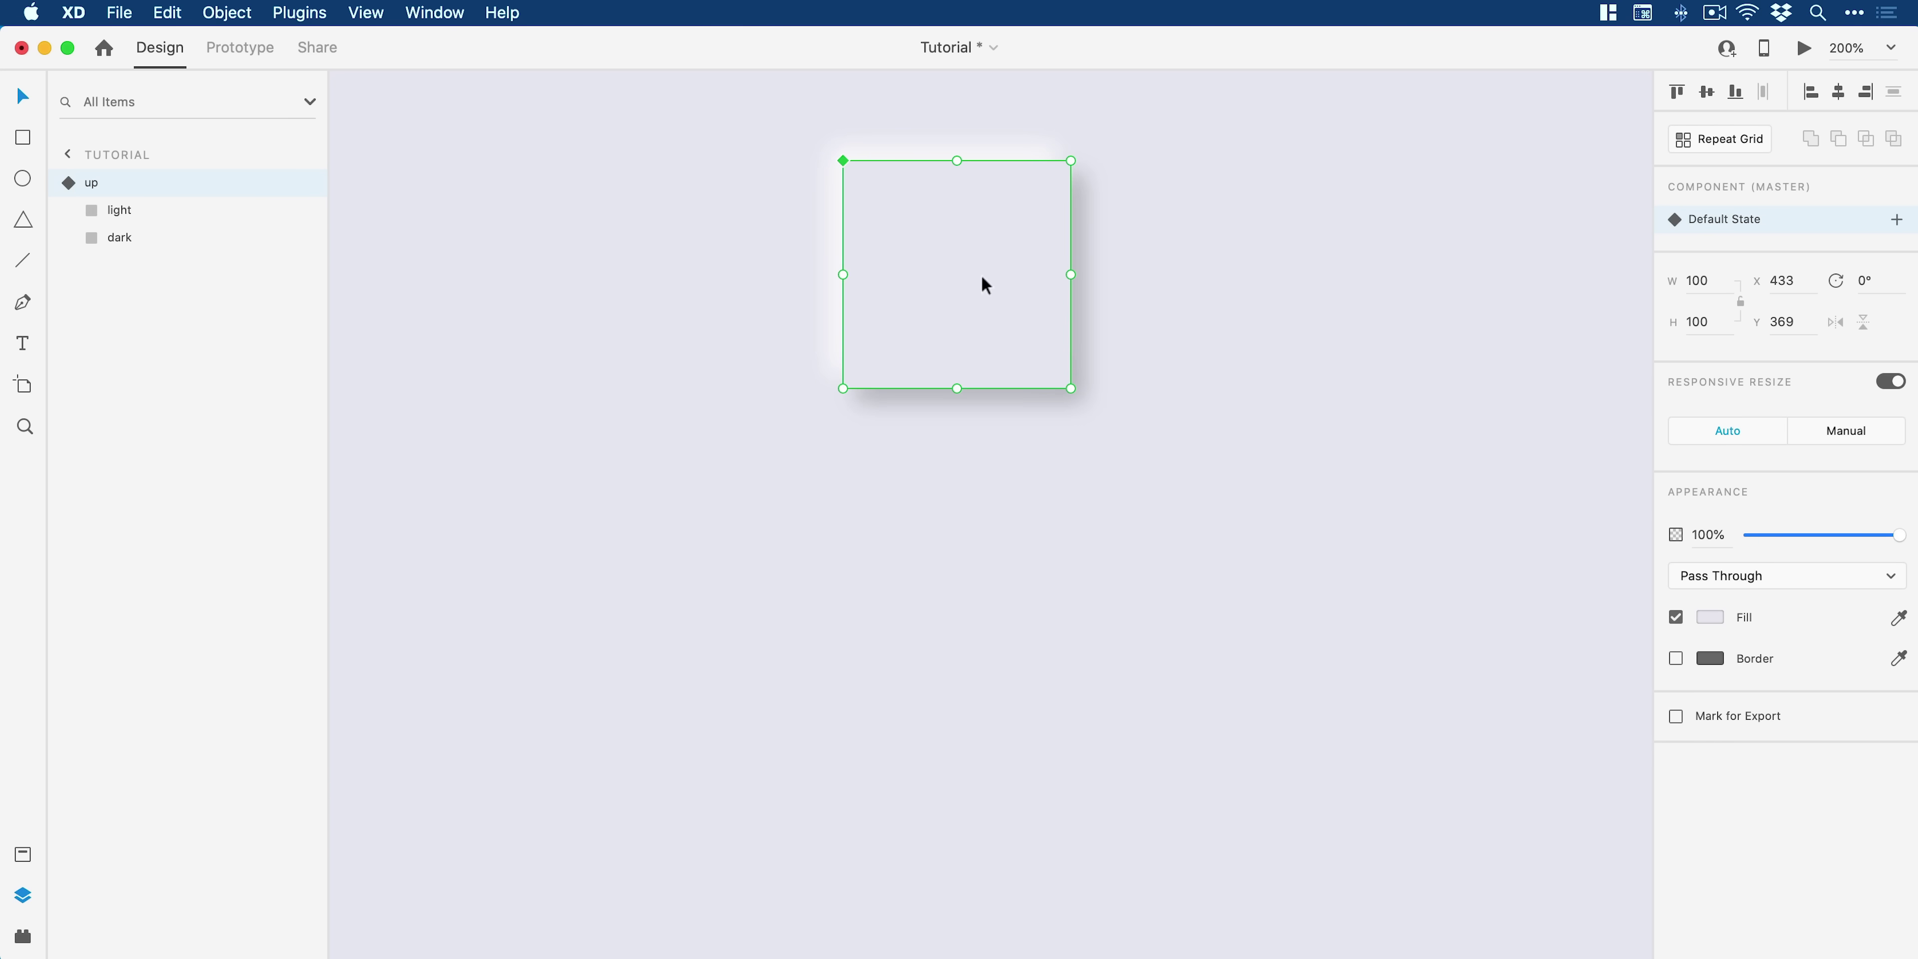
pyautogui.click(827, 491)
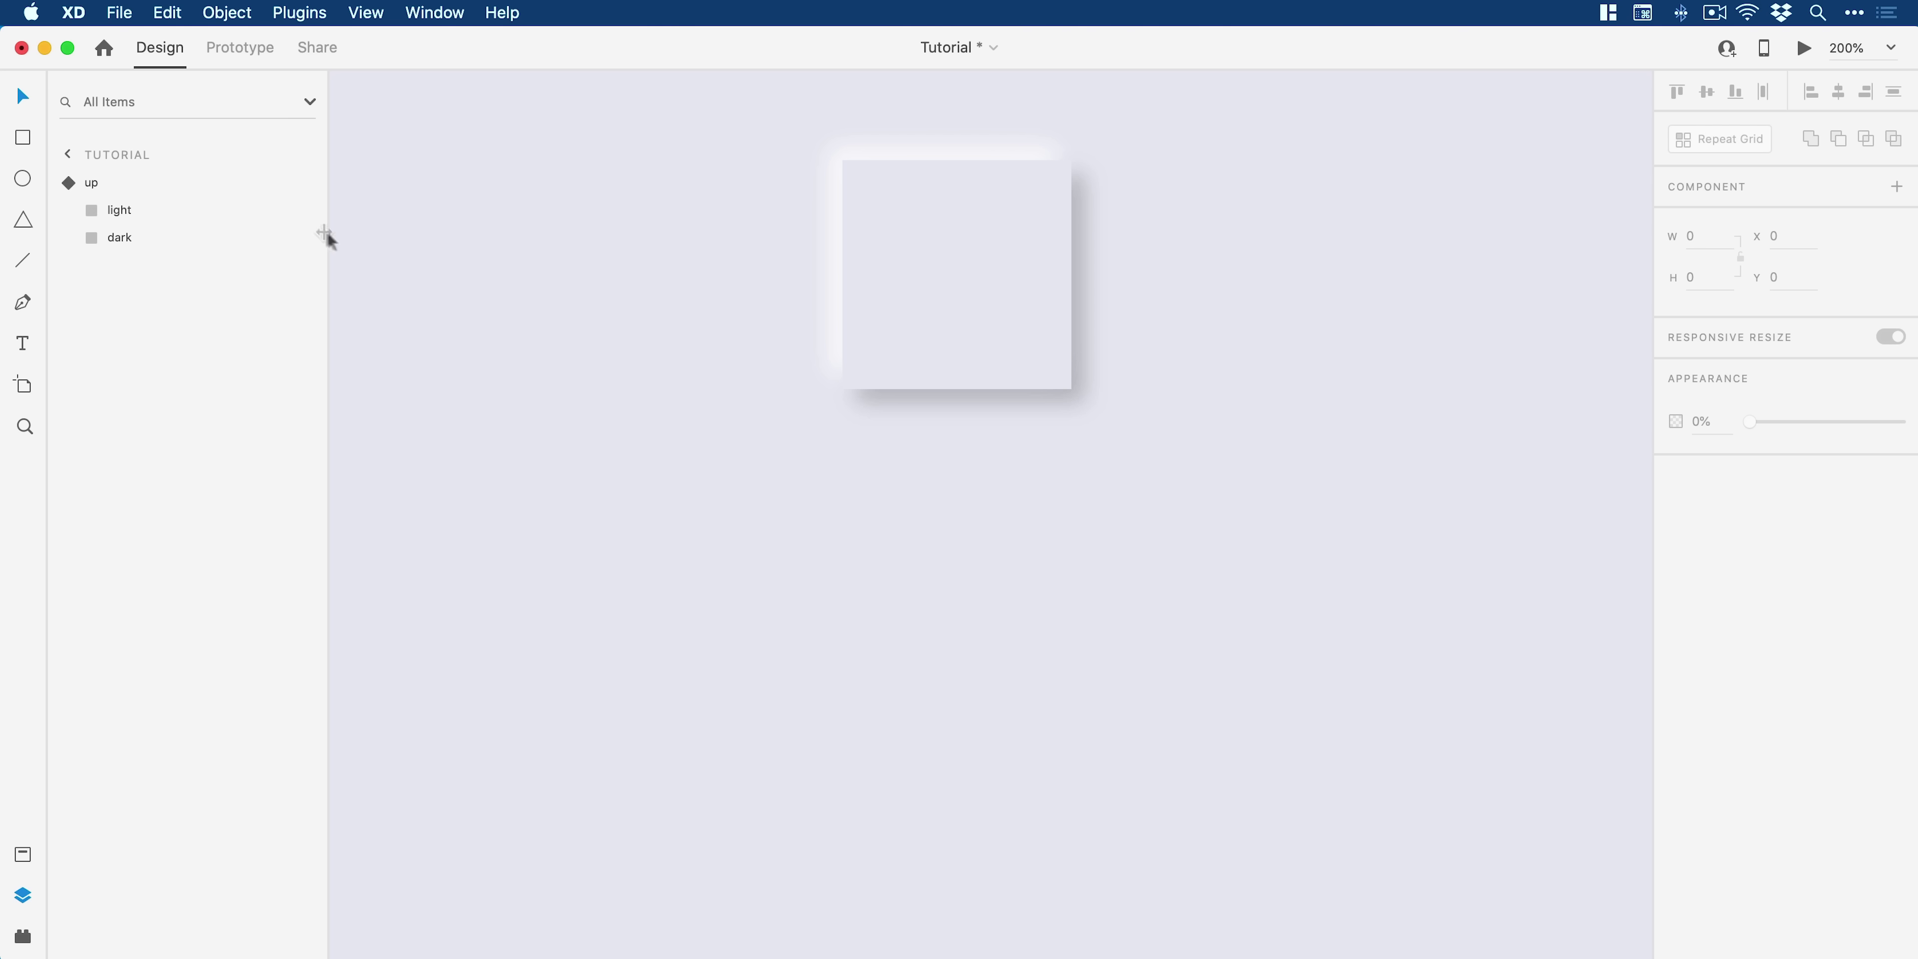
# Step: Draw a 100×100 square below the up master
pyautogui.click(26, 142)
pyautogui.moveTo(806, 489); pyautogui.dragTo(1074, 697)
pyautogui.click(1728, 235)
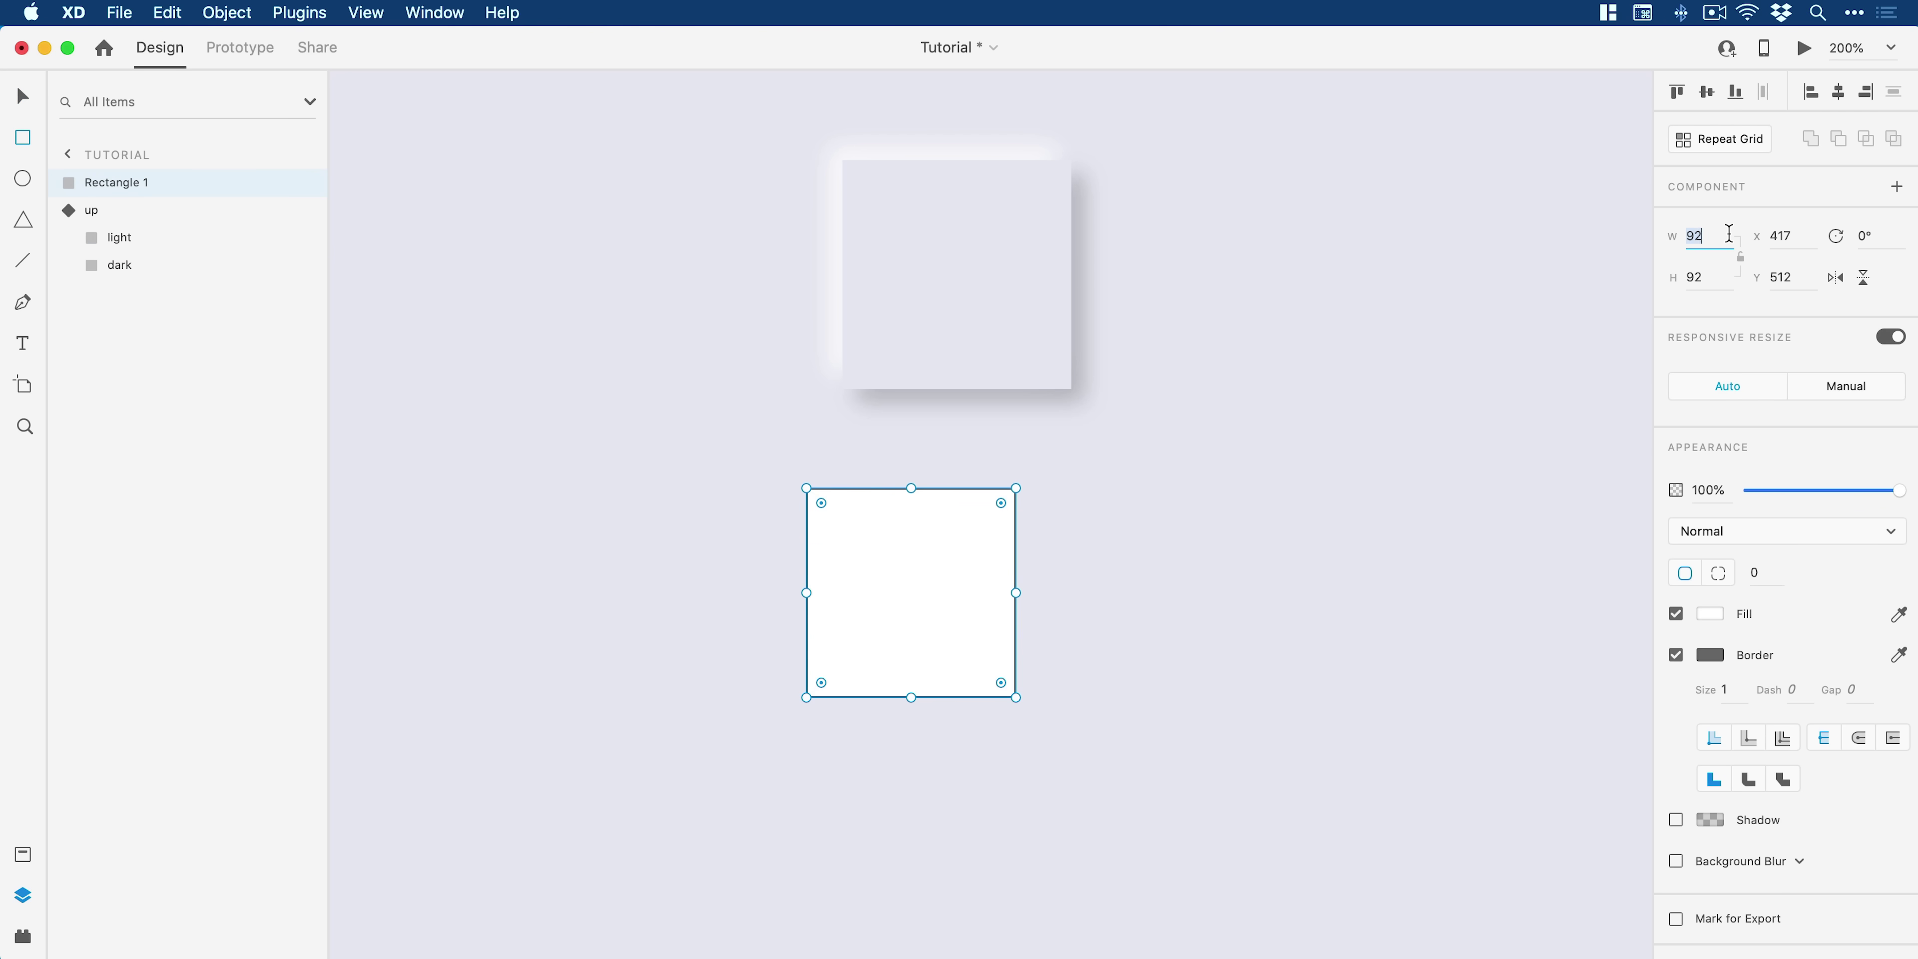
pyautogui.write('100')
pyautogui.press('Tab')
pyautogui.write('100')
pyautogui.press('Return')
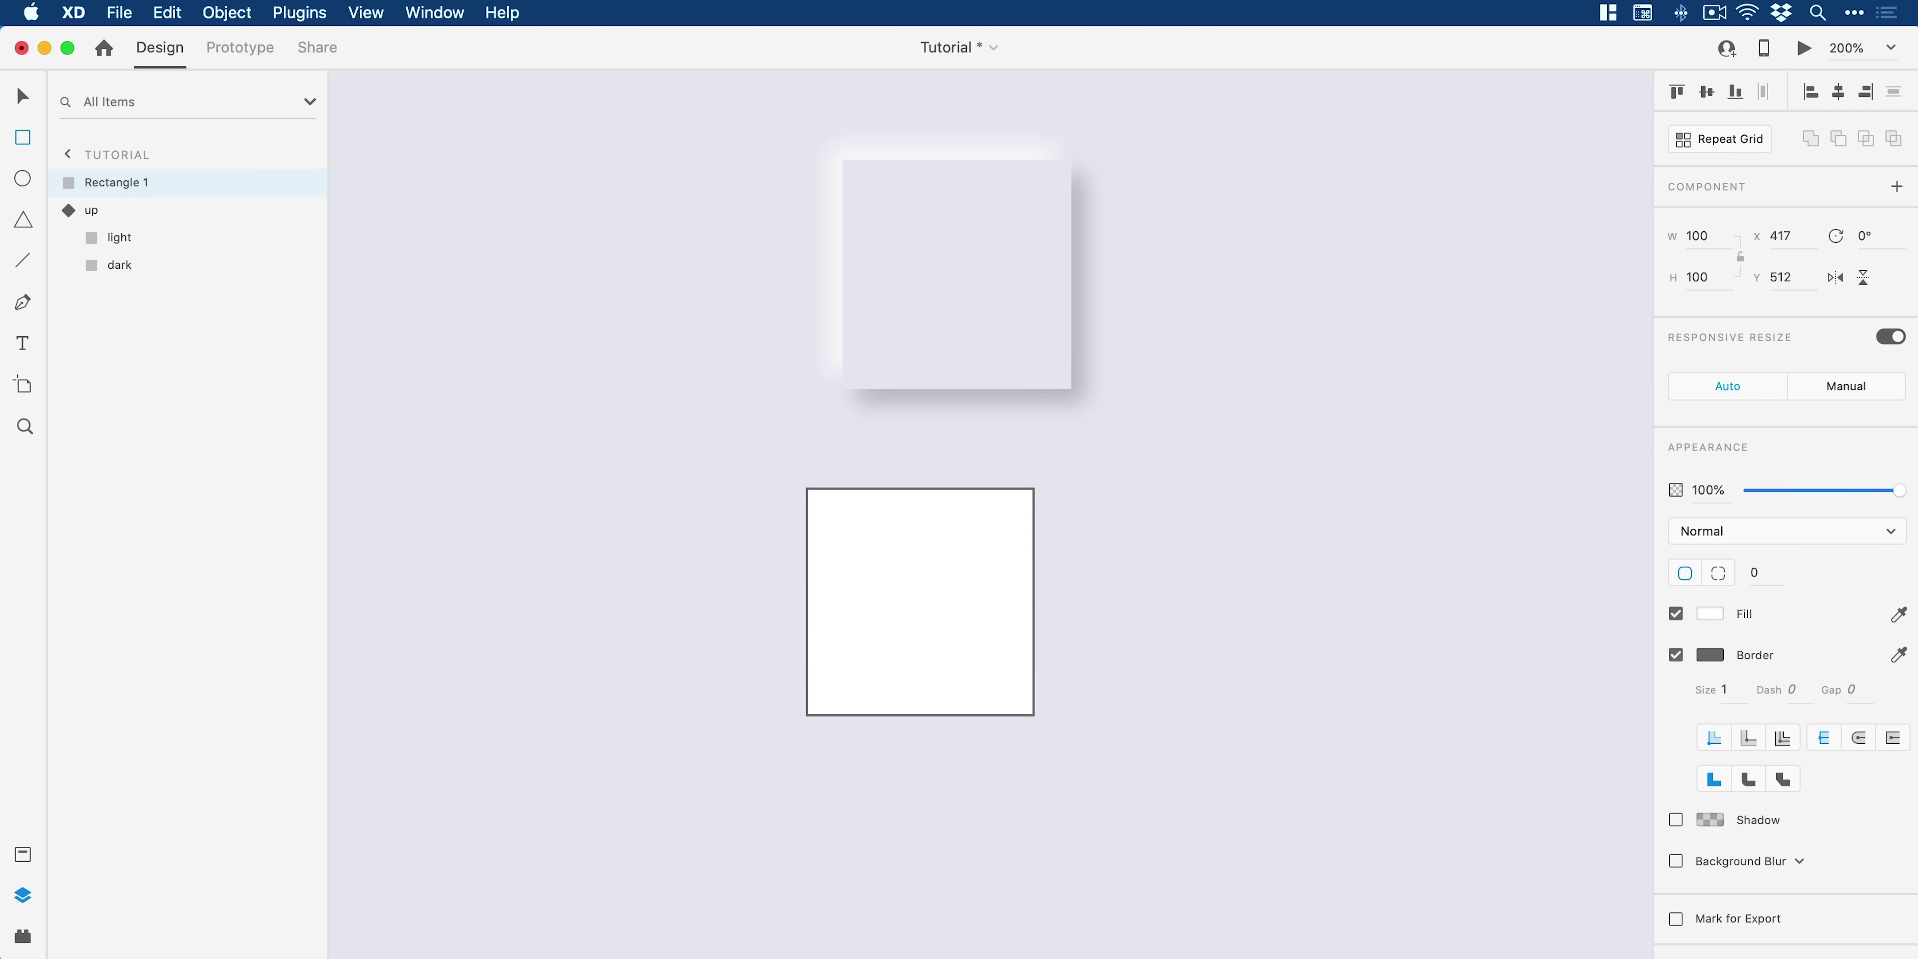
# Step: Remove the square's fill and give it a black size 5 border with Object Blur 5
pyautogui.click(1674, 614)
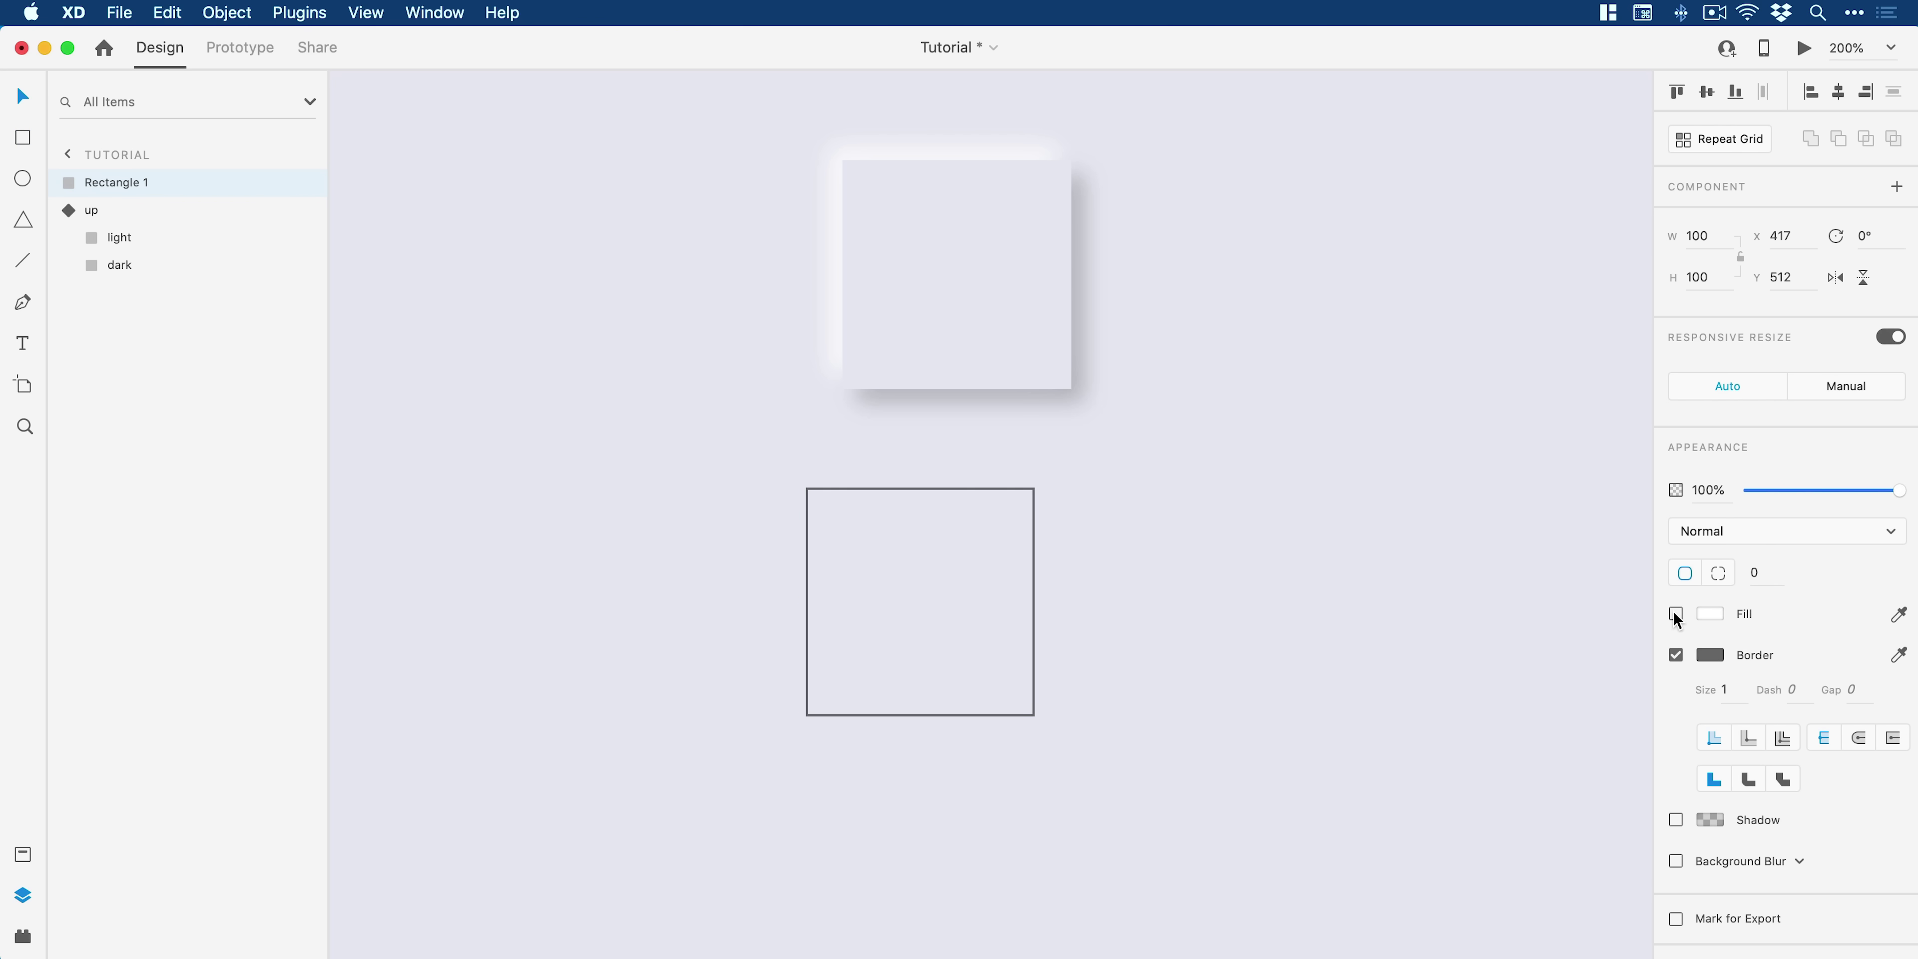
pyautogui.click(1705, 653)
pyautogui.moveTo(1528, 651); pyautogui.dragTo(1418, 721)
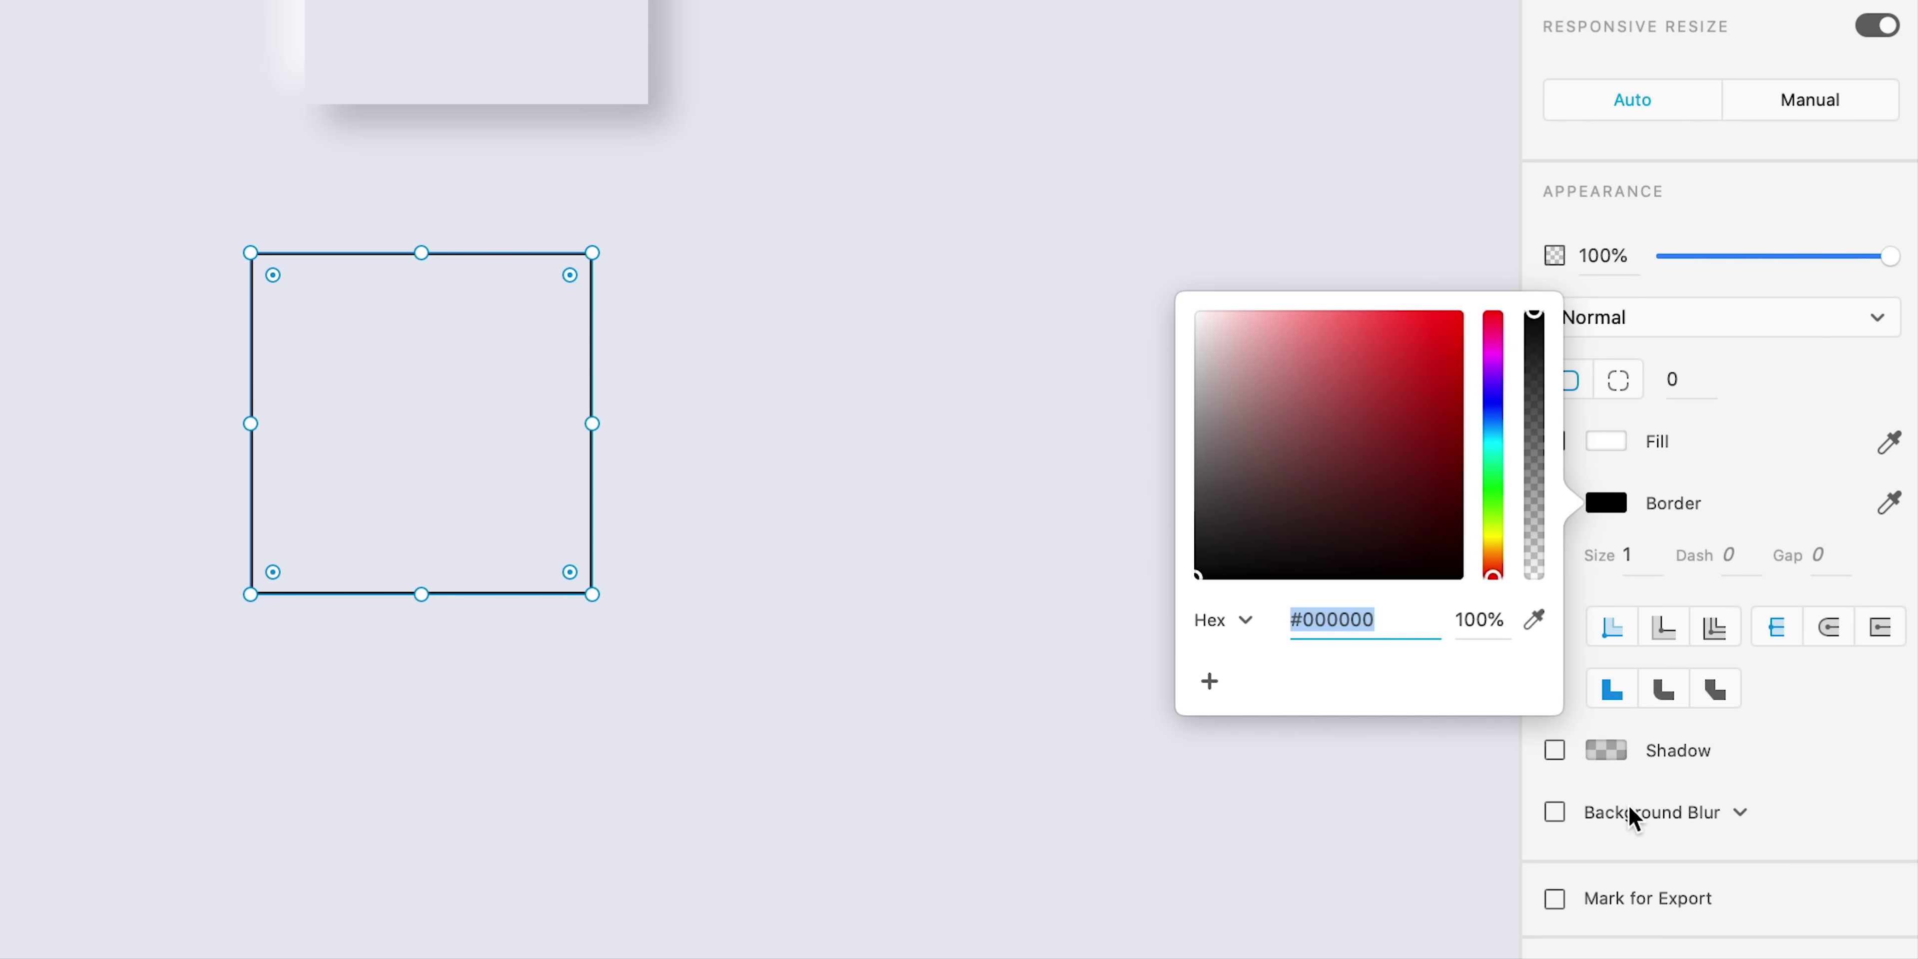
pyautogui.click(1629, 808)
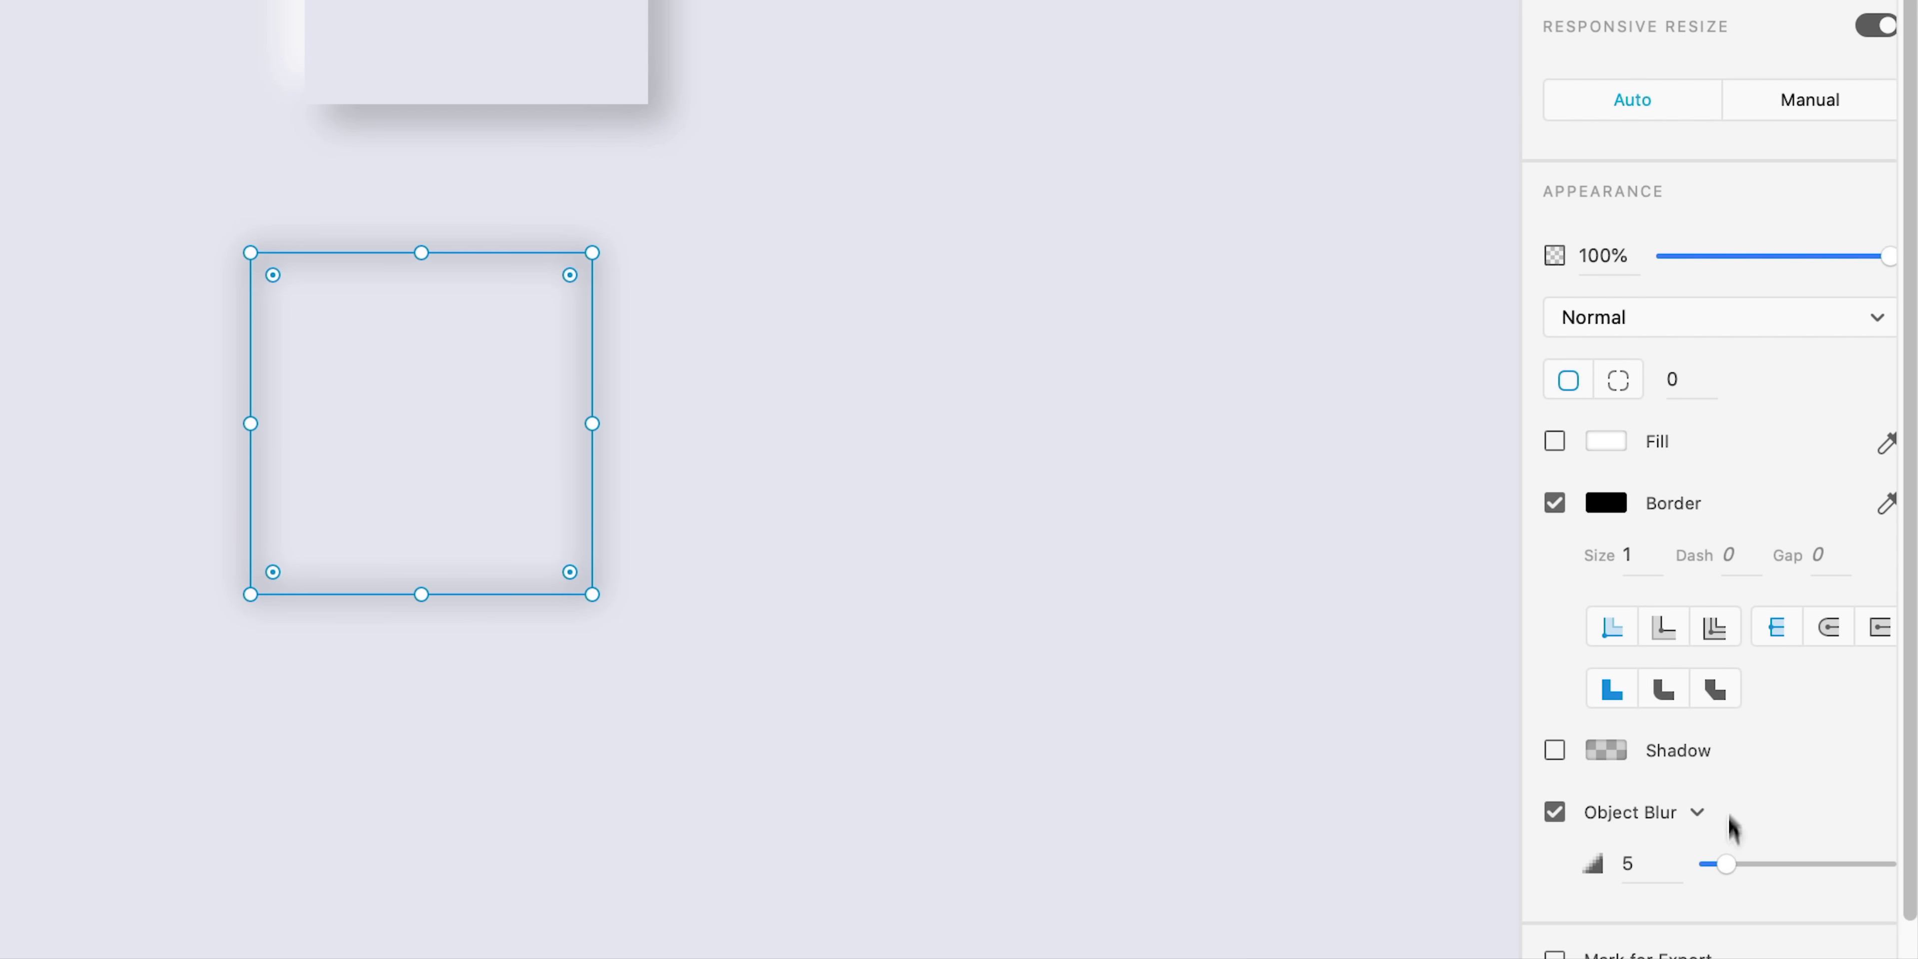
pyautogui.click(1647, 550)
pyautogui.press('Up')
pyautogui.press('Up')
pyautogui.press('Up')
pyautogui.press('Up')
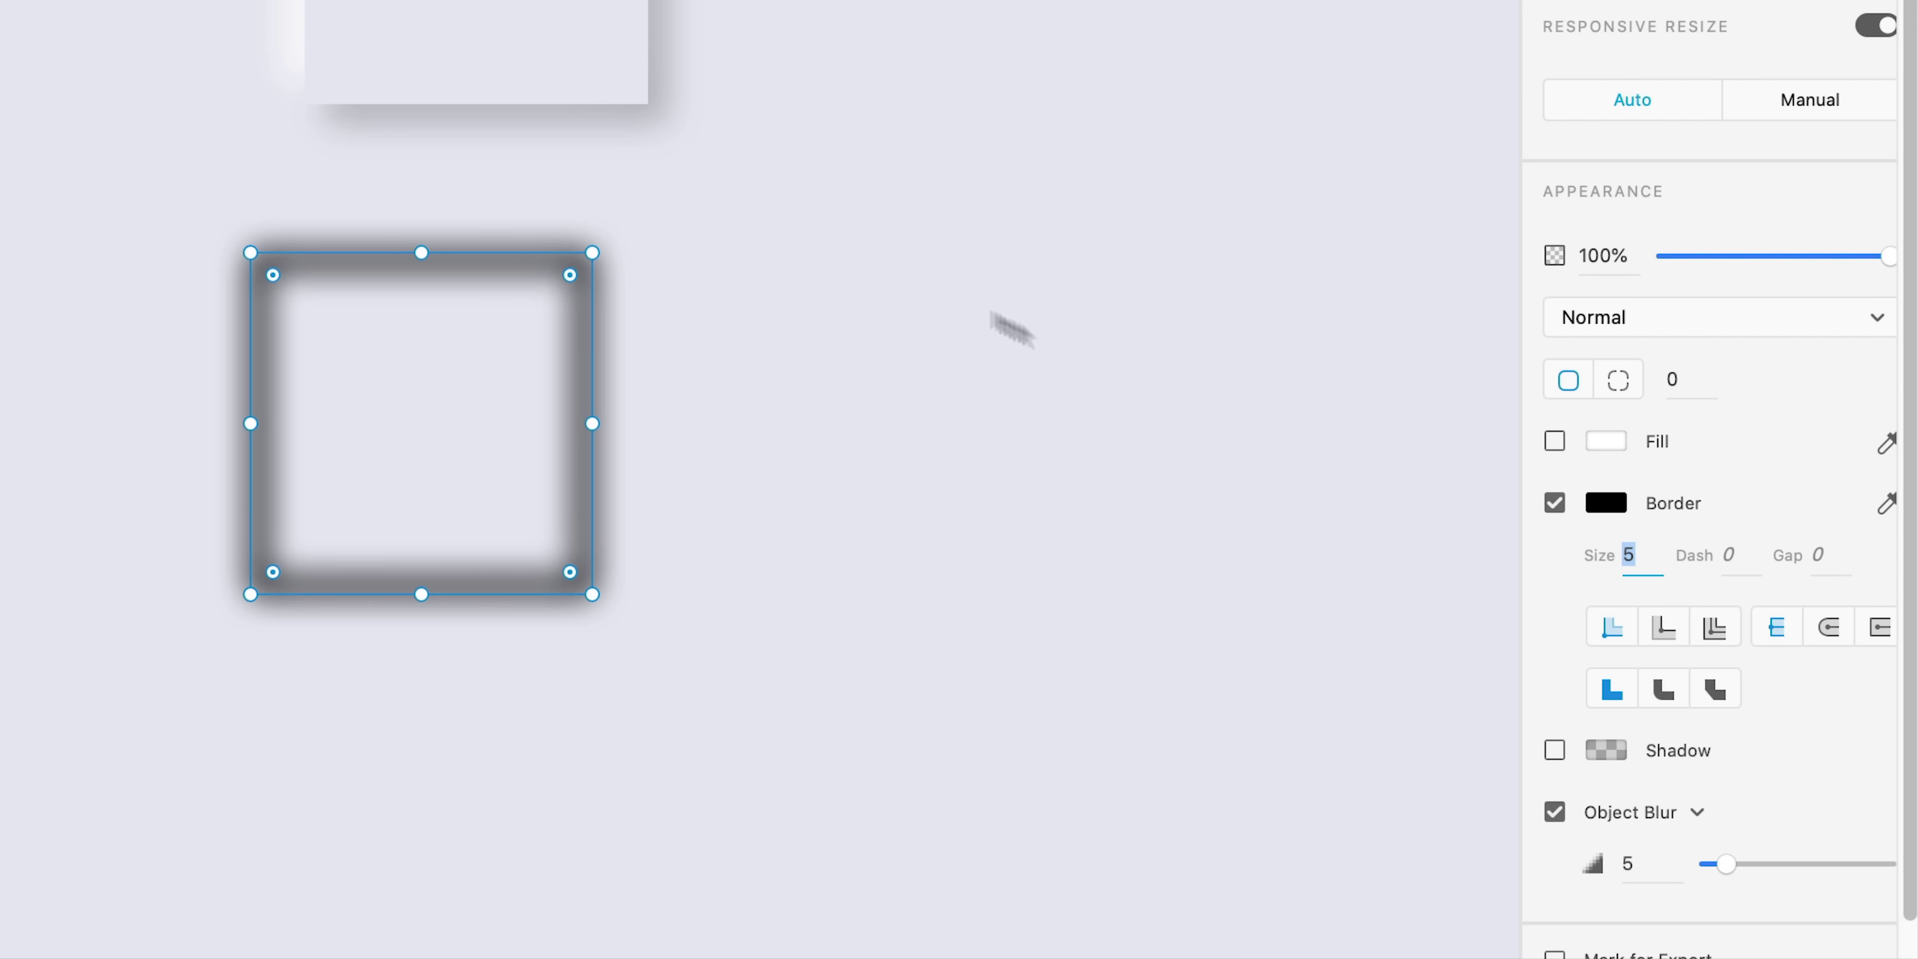
pyautogui.click(1011, 325)
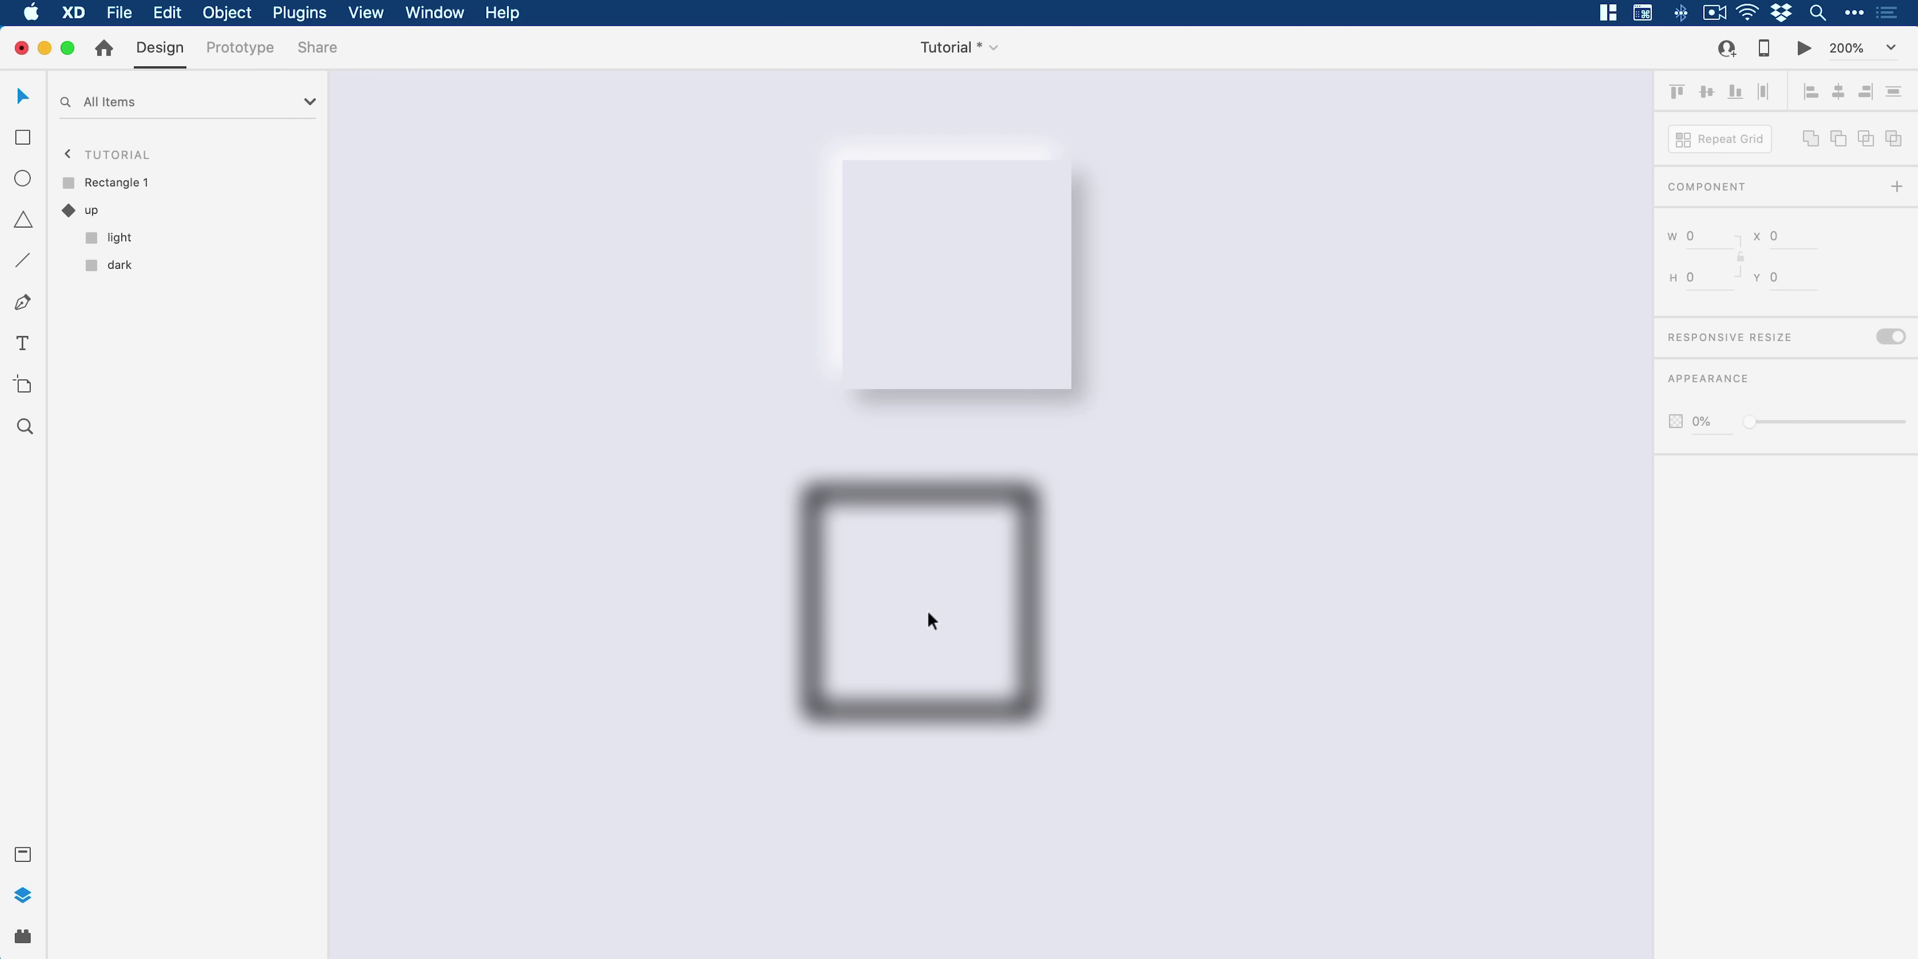
# Step: Duplicate the blurred square, shift the copy right to X 547, and make its border white #FFFFFF
pyautogui.click(1034, 577)
pyautogui.rightClick(1034, 576)
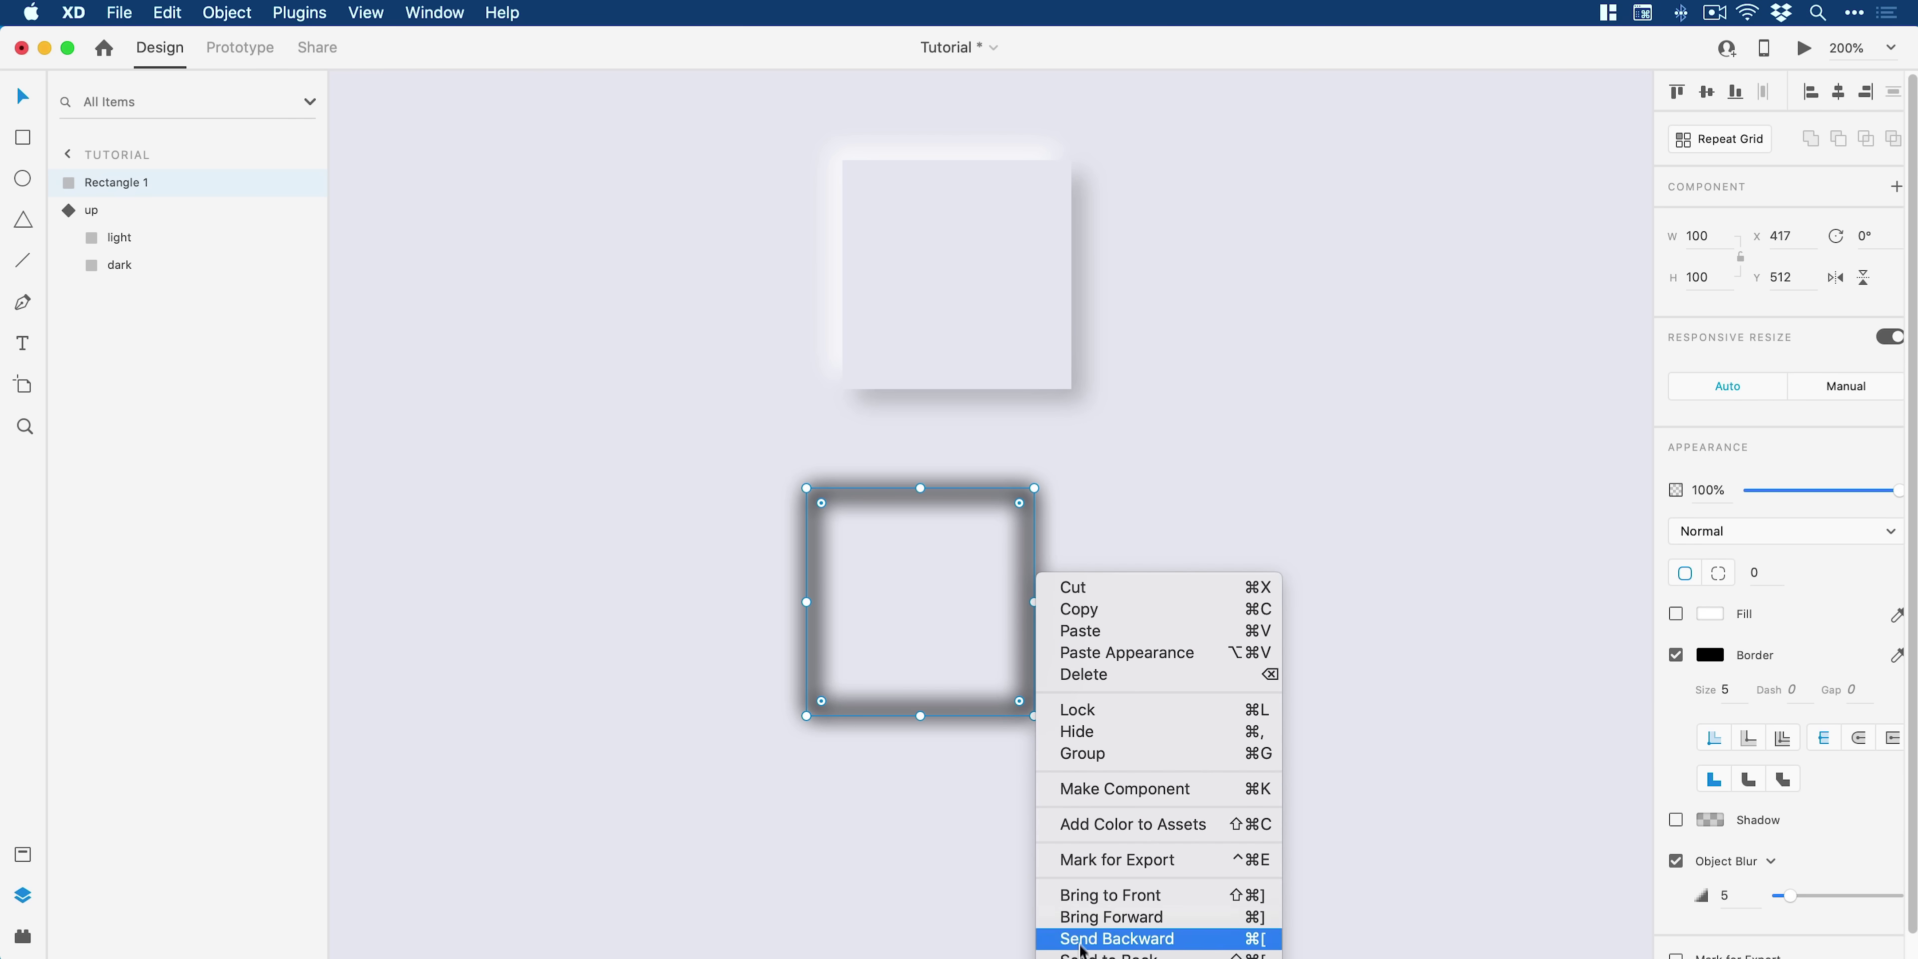
pyautogui.click(885, 552)
pyautogui.click(168, 12)
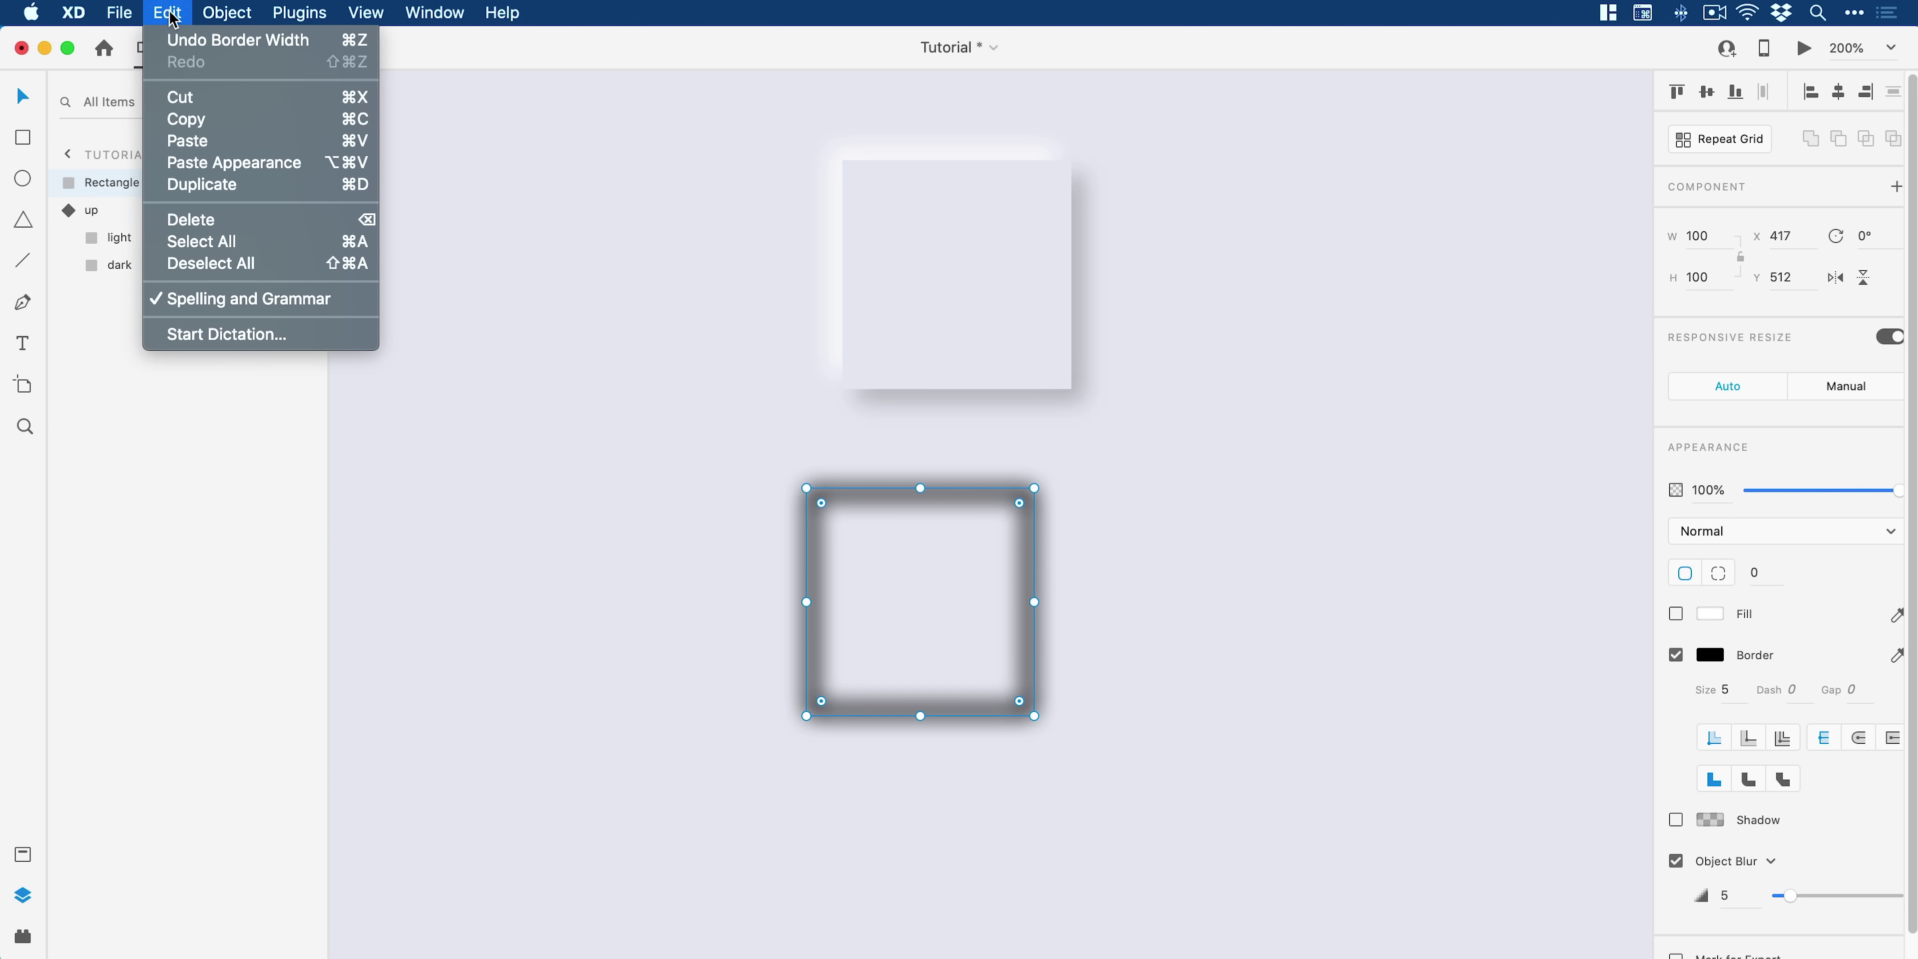
pyautogui.click(276, 187)
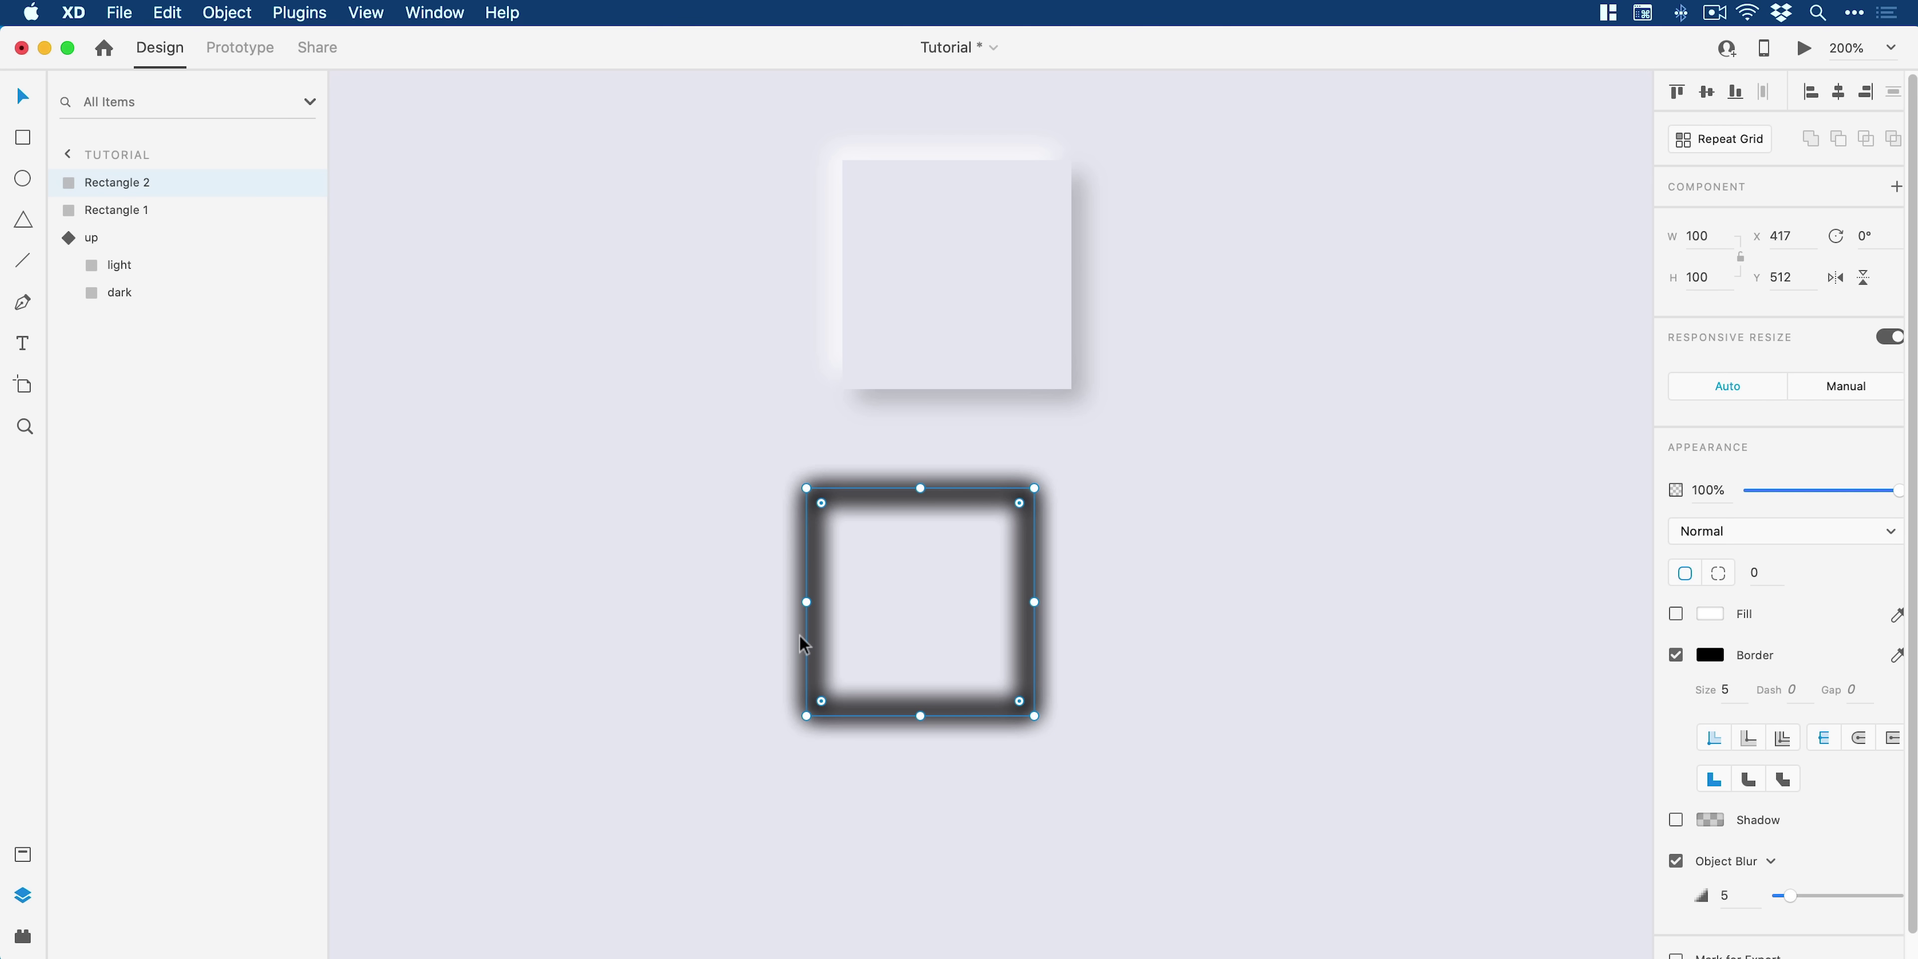
pyautogui.hotkey('shift', 'Right')
pyautogui.hotkey('shift', 'Right')
pyautogui.hotkey('shift', 'Right')
pyautogui.hotkey('shift', 'Right')
pyautogui.hotkey('shift', 'Right')
pyautogui.hotkey('shift', 'Right')
pyautogui.hotkey('shift', 'Right')
pyautogui.hotkey('shift', 'Right')
pyautogui.hotkey('shift', 'Right')
pyautogui.hotkey('shift', 'Right')
pyautogui.hotkey('shift', 'Right')
pyautogui.hotkey('shift', 'Right')
pyautogui.hotkey('shift', 'Right')
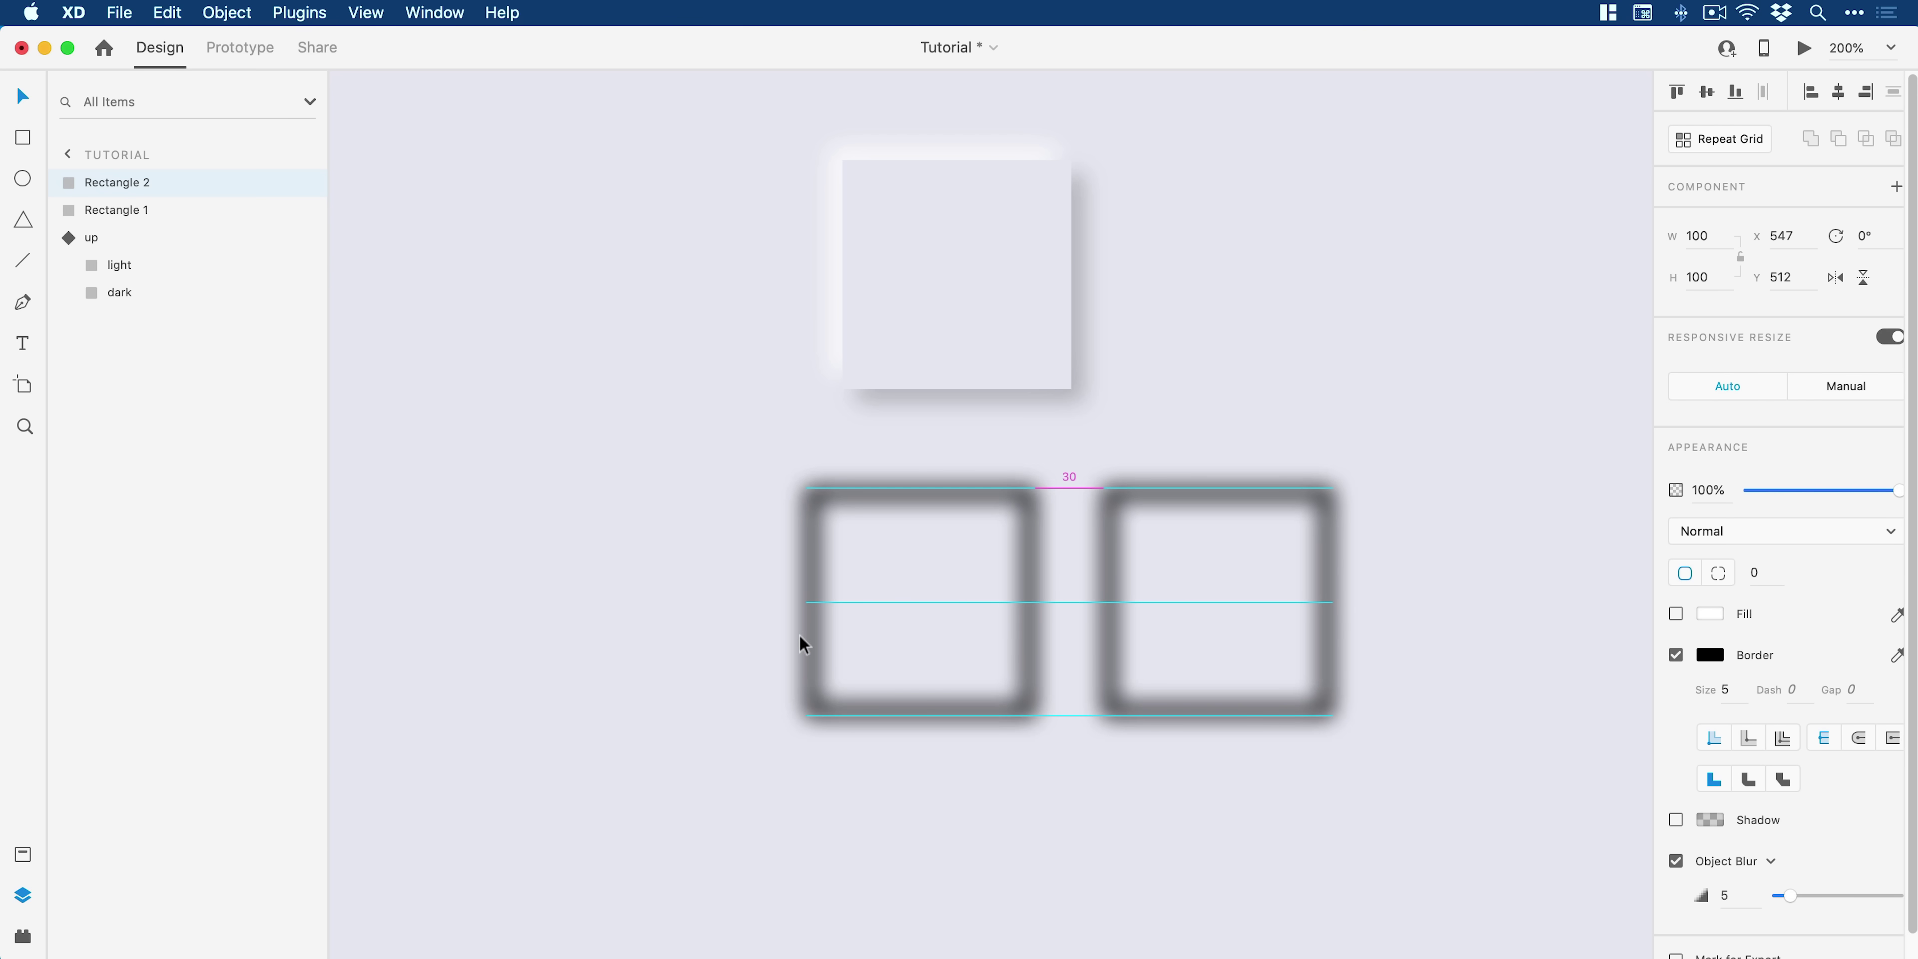
pyautogui.click(1708, 655)
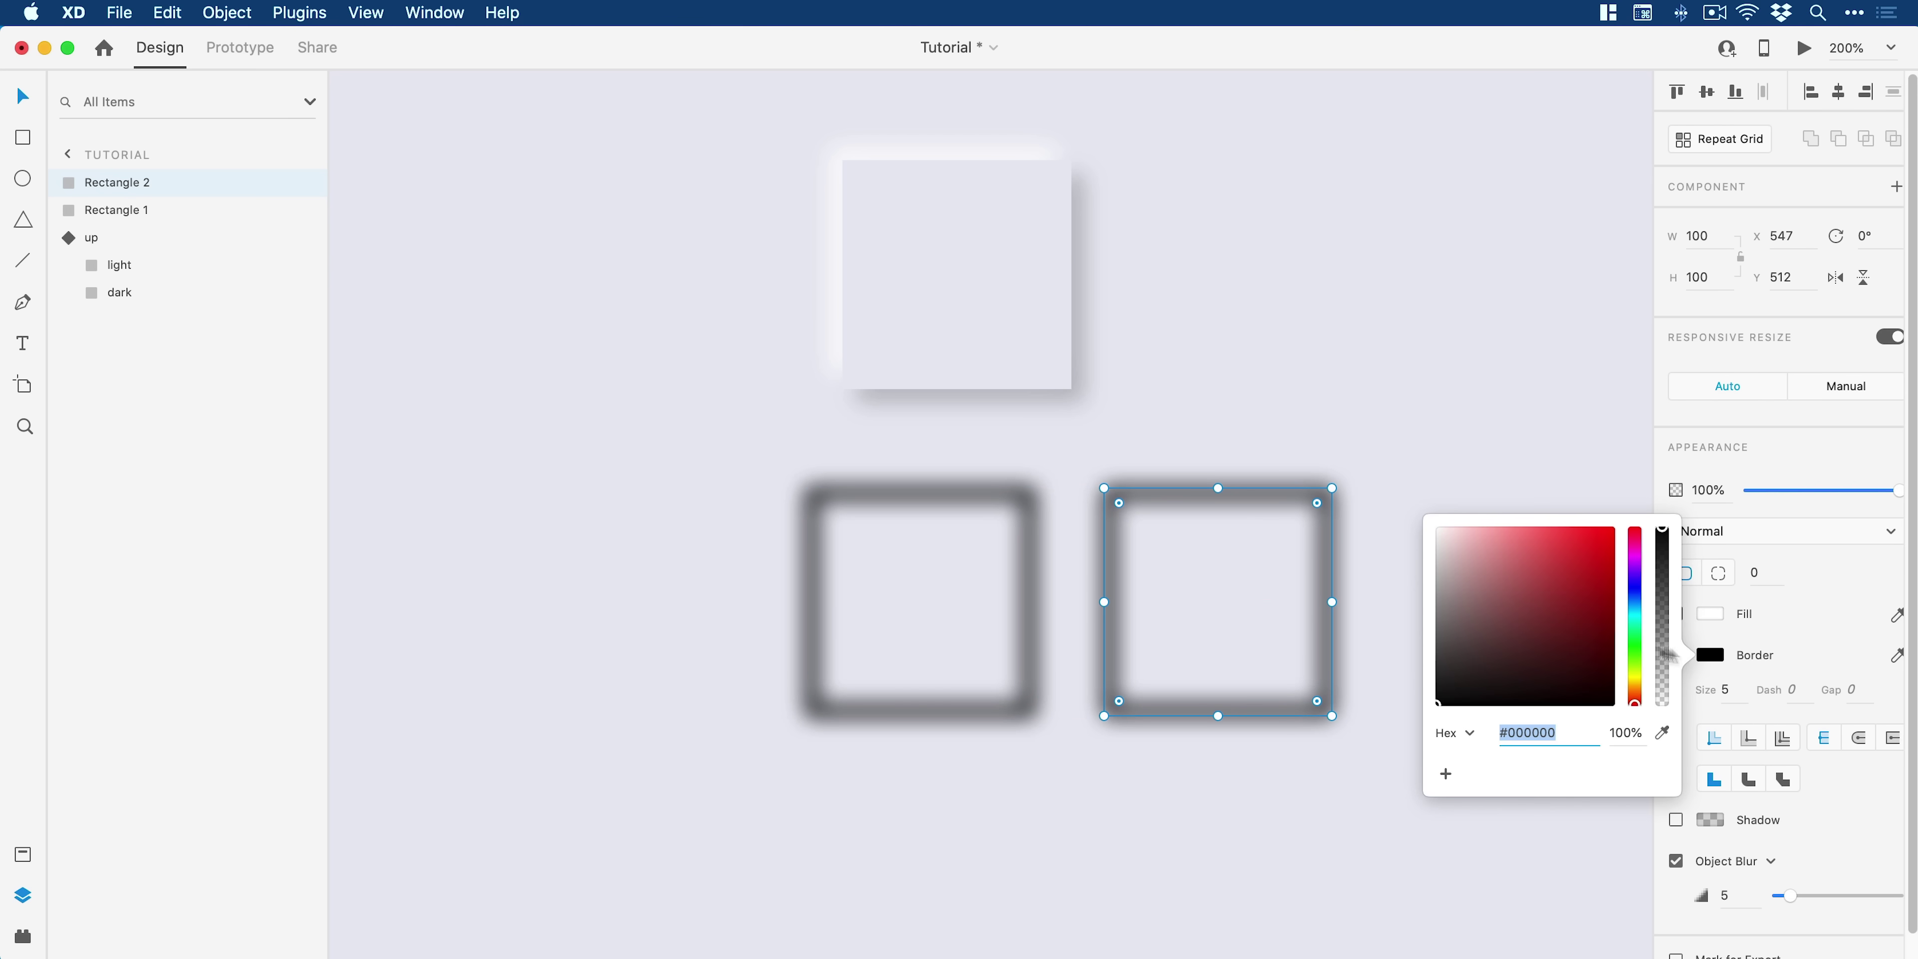
pyautogui.moveTo(1554, 629); pyautogui.dragTo(1370, 474)
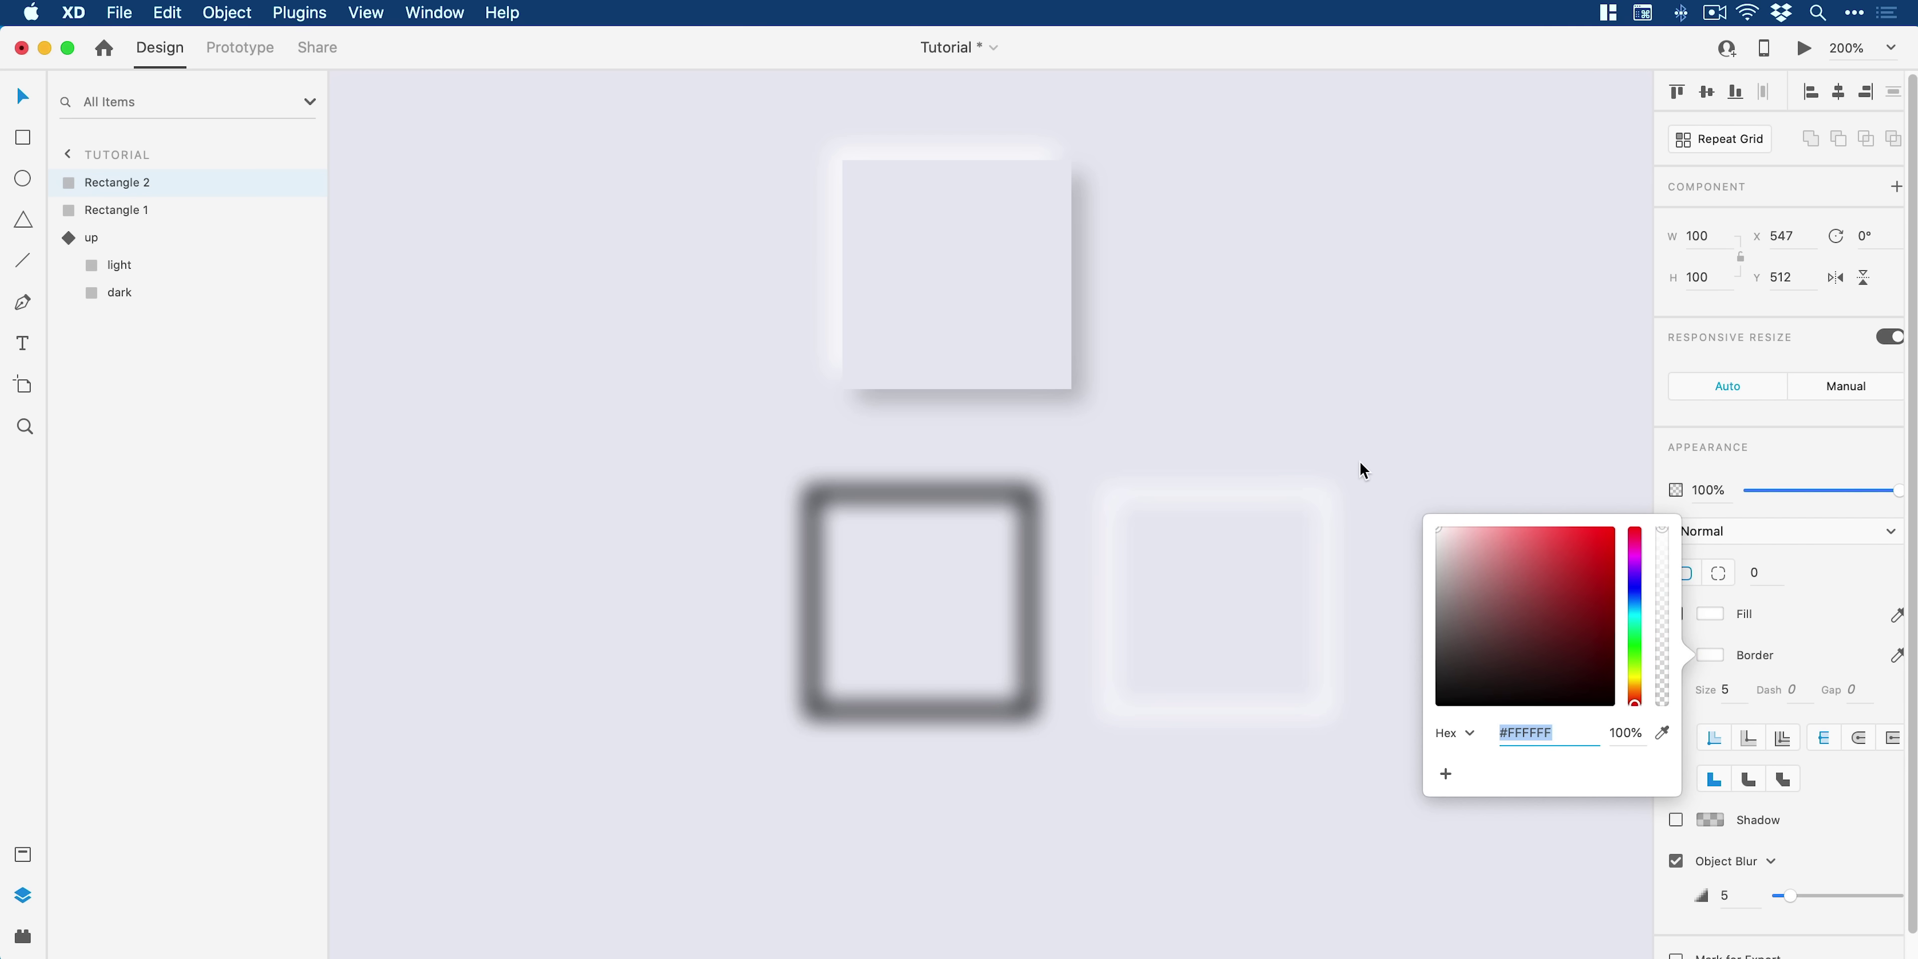
pyautogui.click(1236, 411)
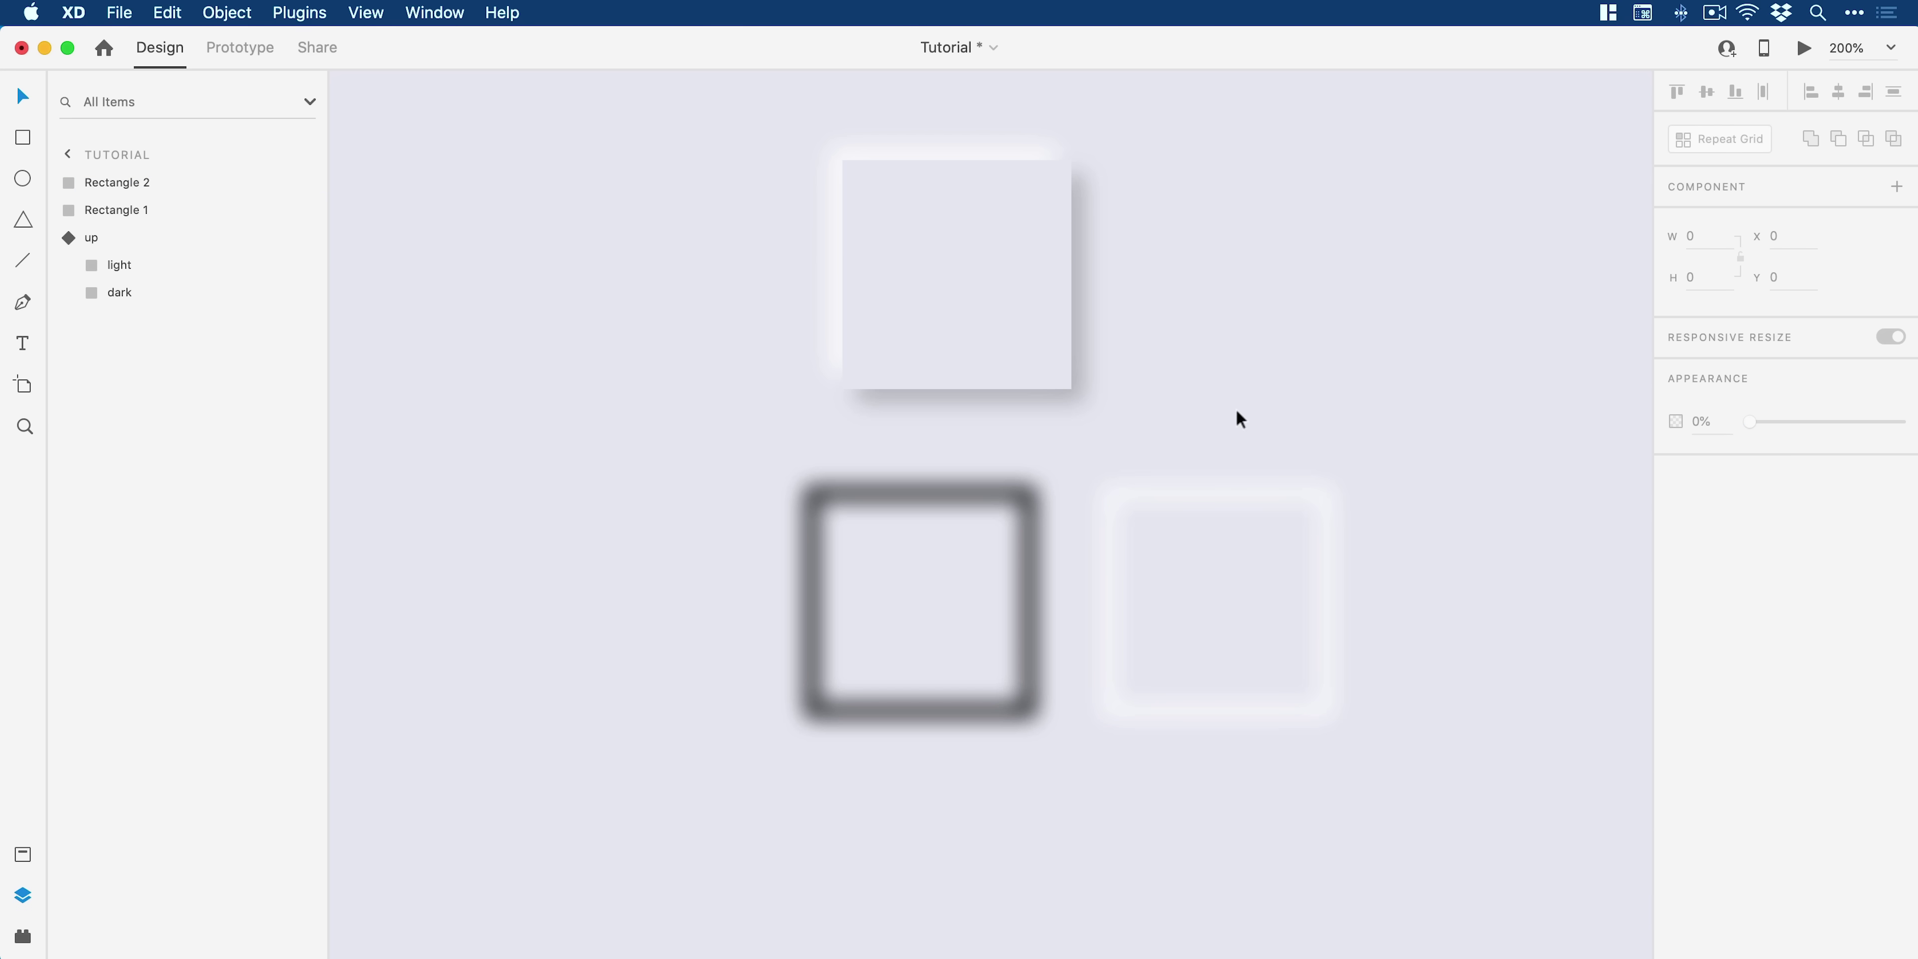
# Step: Duplicate the dark blurred square with Cmd+D and nudge the copy left to X 287
pyautogui.click(1001, 489)
pyautogui.press('super+d')
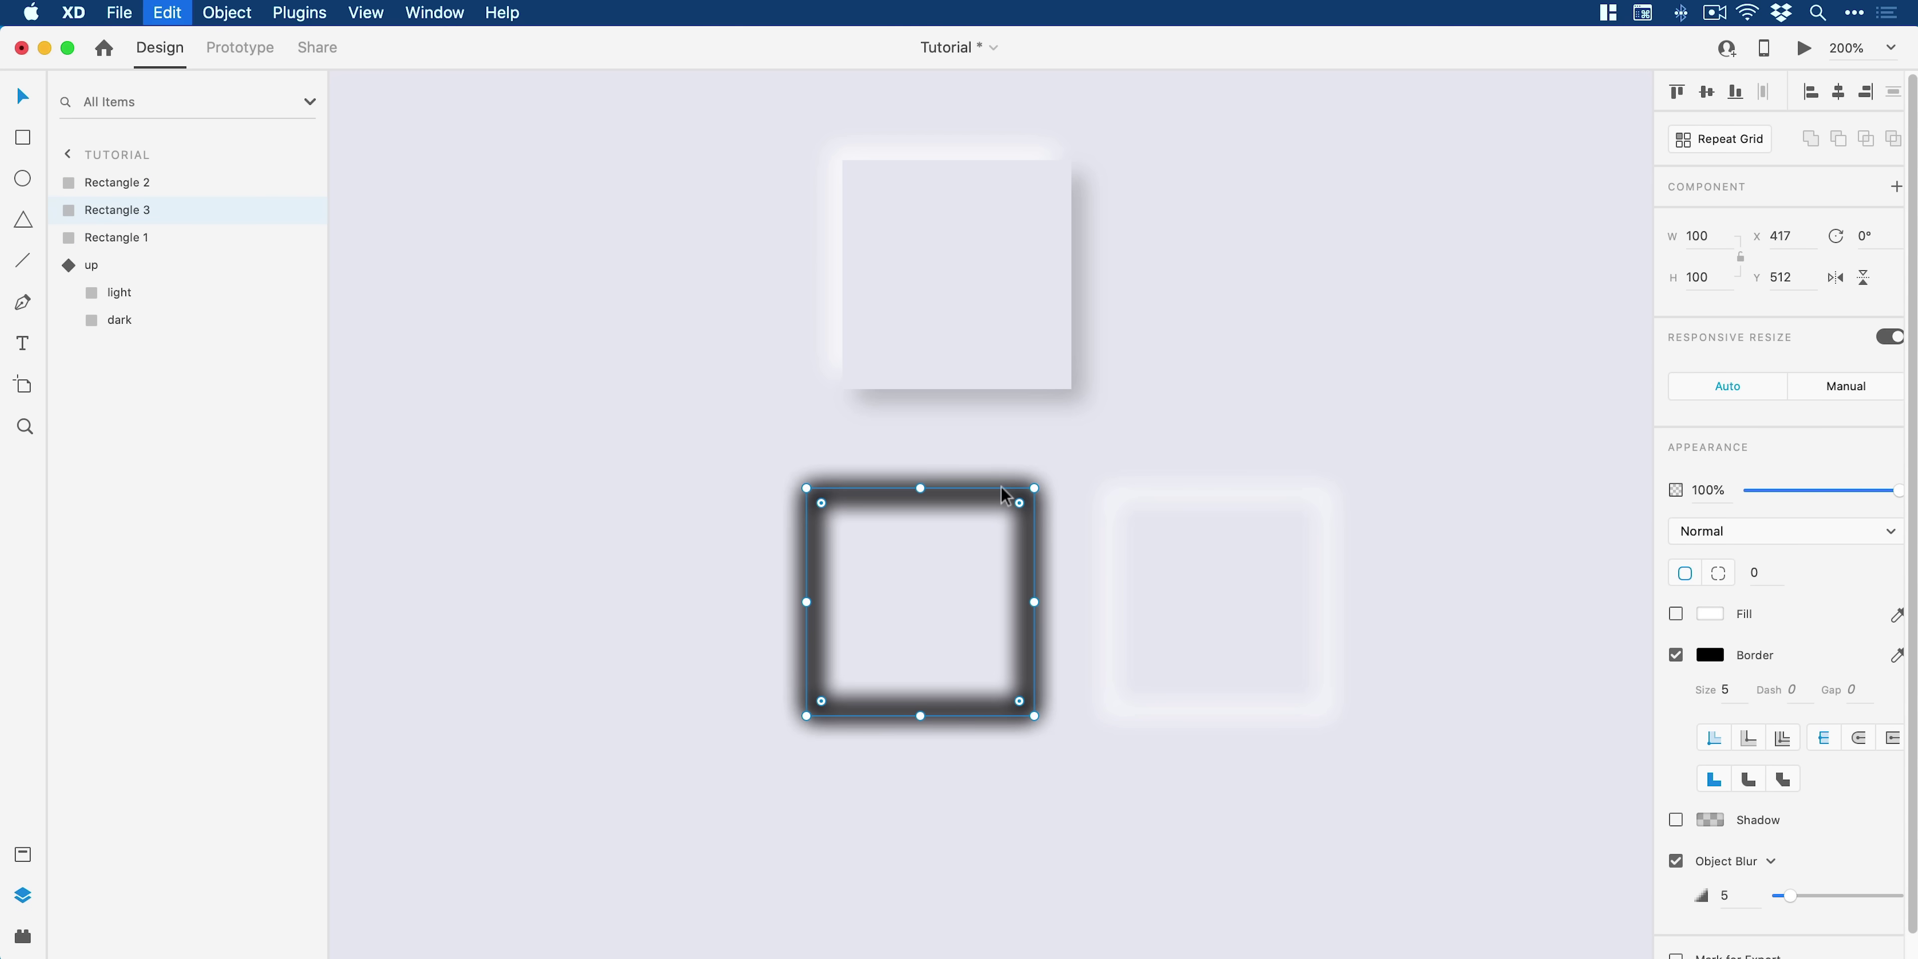
pyautogui.hotkey('shift', 'Left')
pyautogui.hotkey('shift', 'Left')
pyautogui.hotkey('shift', 'Left')
pyautogui.hotkey('shift', 'Left')
pyautogui.hotkey('shift', 'Left')
pyautogui.hotkey('shift', 'Left')
pyautogui.hotkey('shift', 'Left')
pyautogui.hotkey('shift', 'Left')
pyautogui.hotkey('shift', 'Left')
pyautogui.hotkey('shift', 'Left')
pyautogui.hotkey('shift', 'Left')
pyautogui.hotkey('shift', 'Left')
pyautogui.hotkey('shift', 'Left')
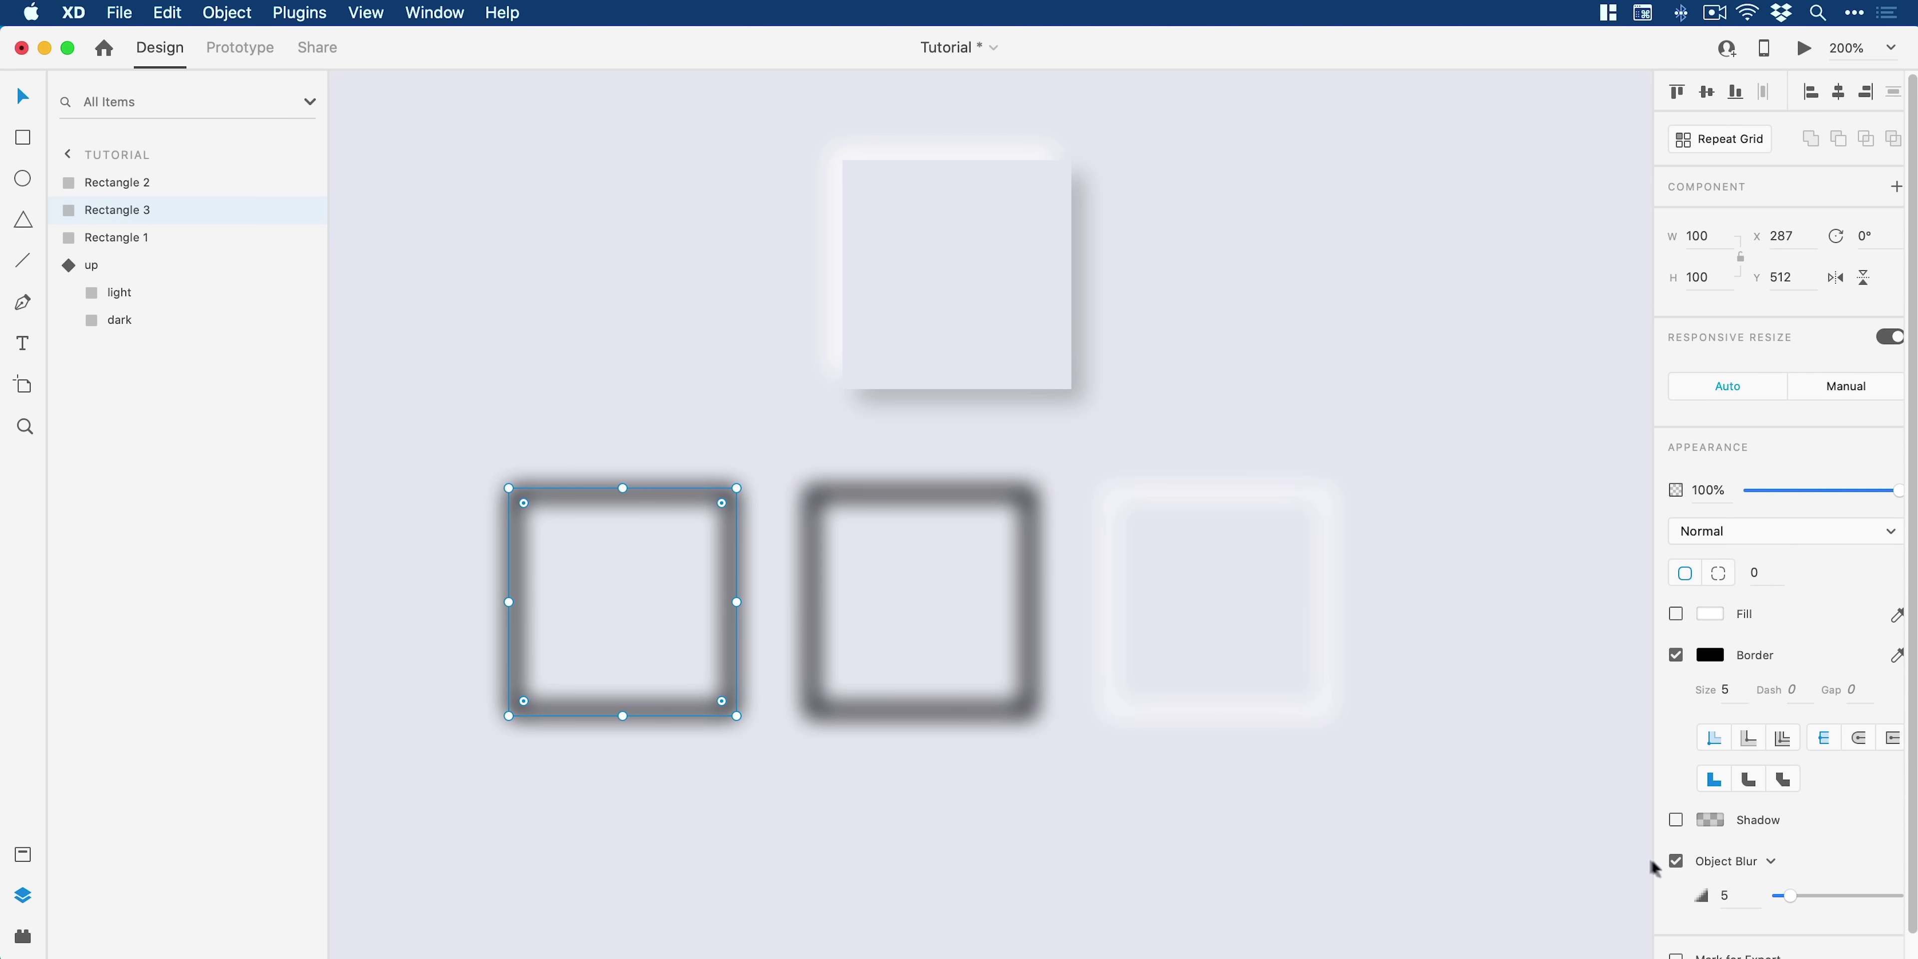
# Step: Turn the left copy into a solid purple #B100FF square with no blur or border
pyautogui.click(1676, 861)
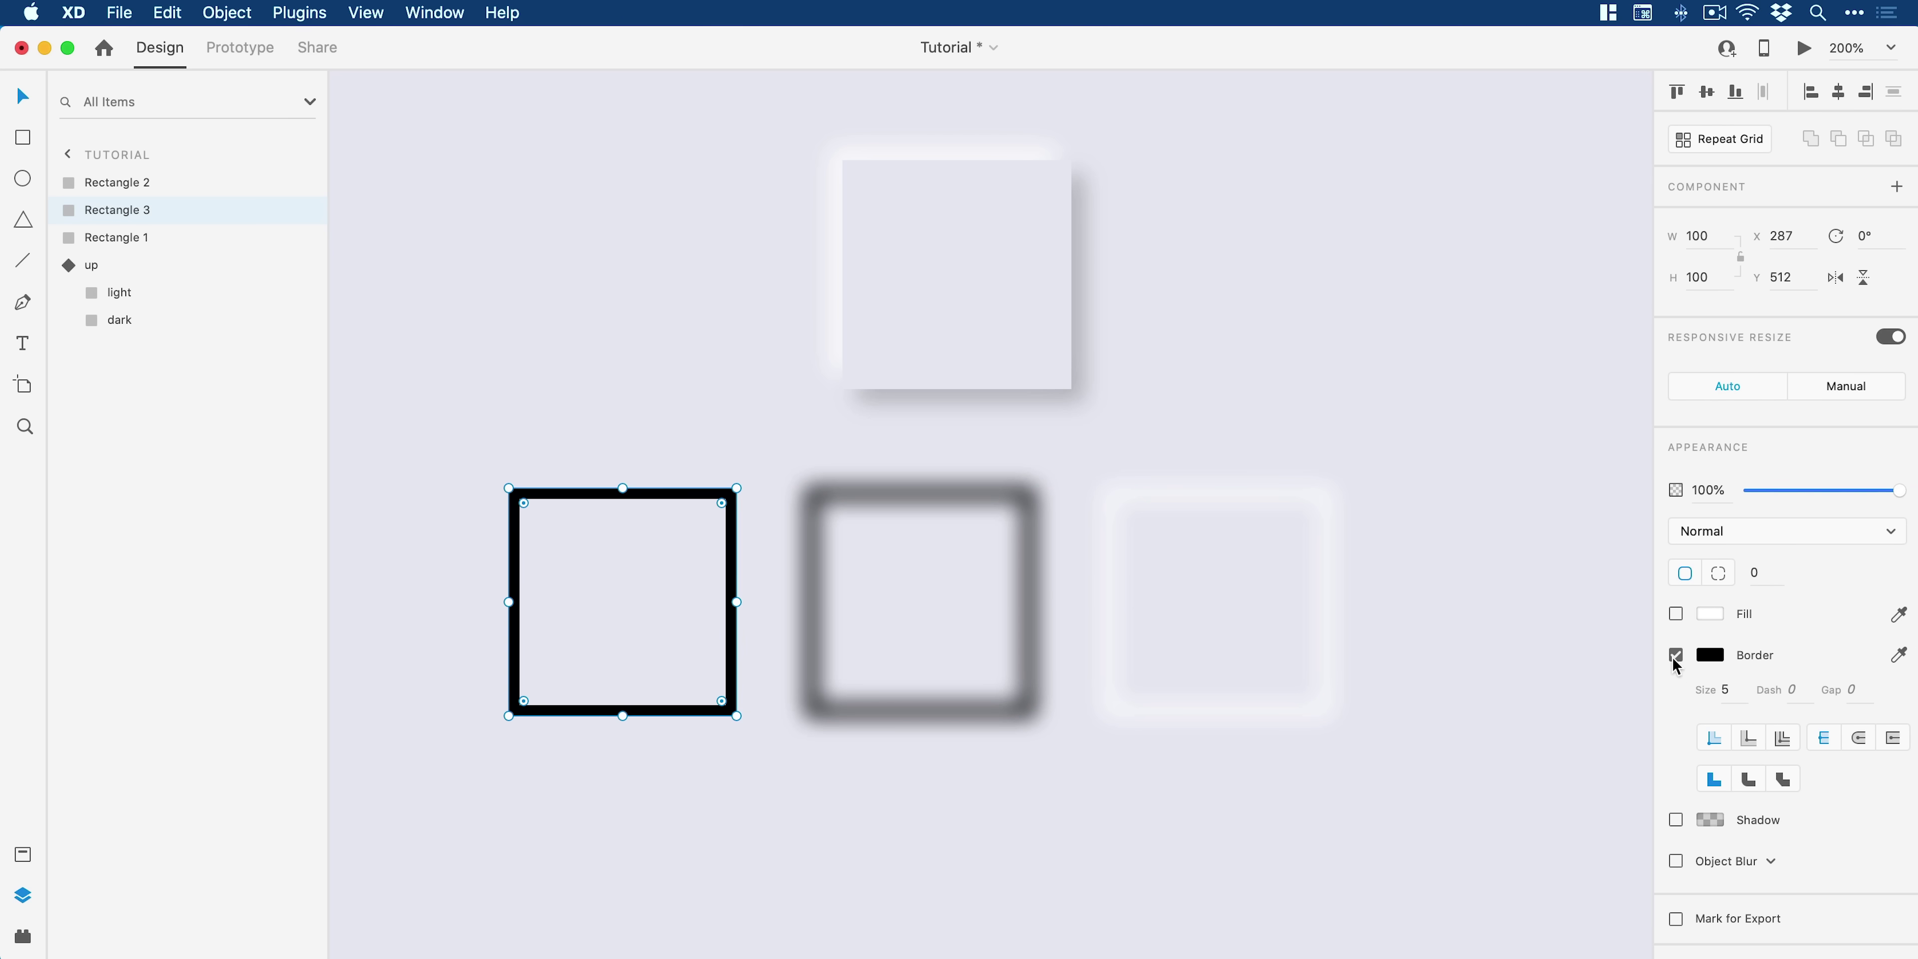
pyautogui.click(1675, 655)
pyautogui.click(1676, 614)
pyautogui.click(1709, 613)
pyautogui.moveTo(1589, 588); pyautogui.dragTo(1659, 474)
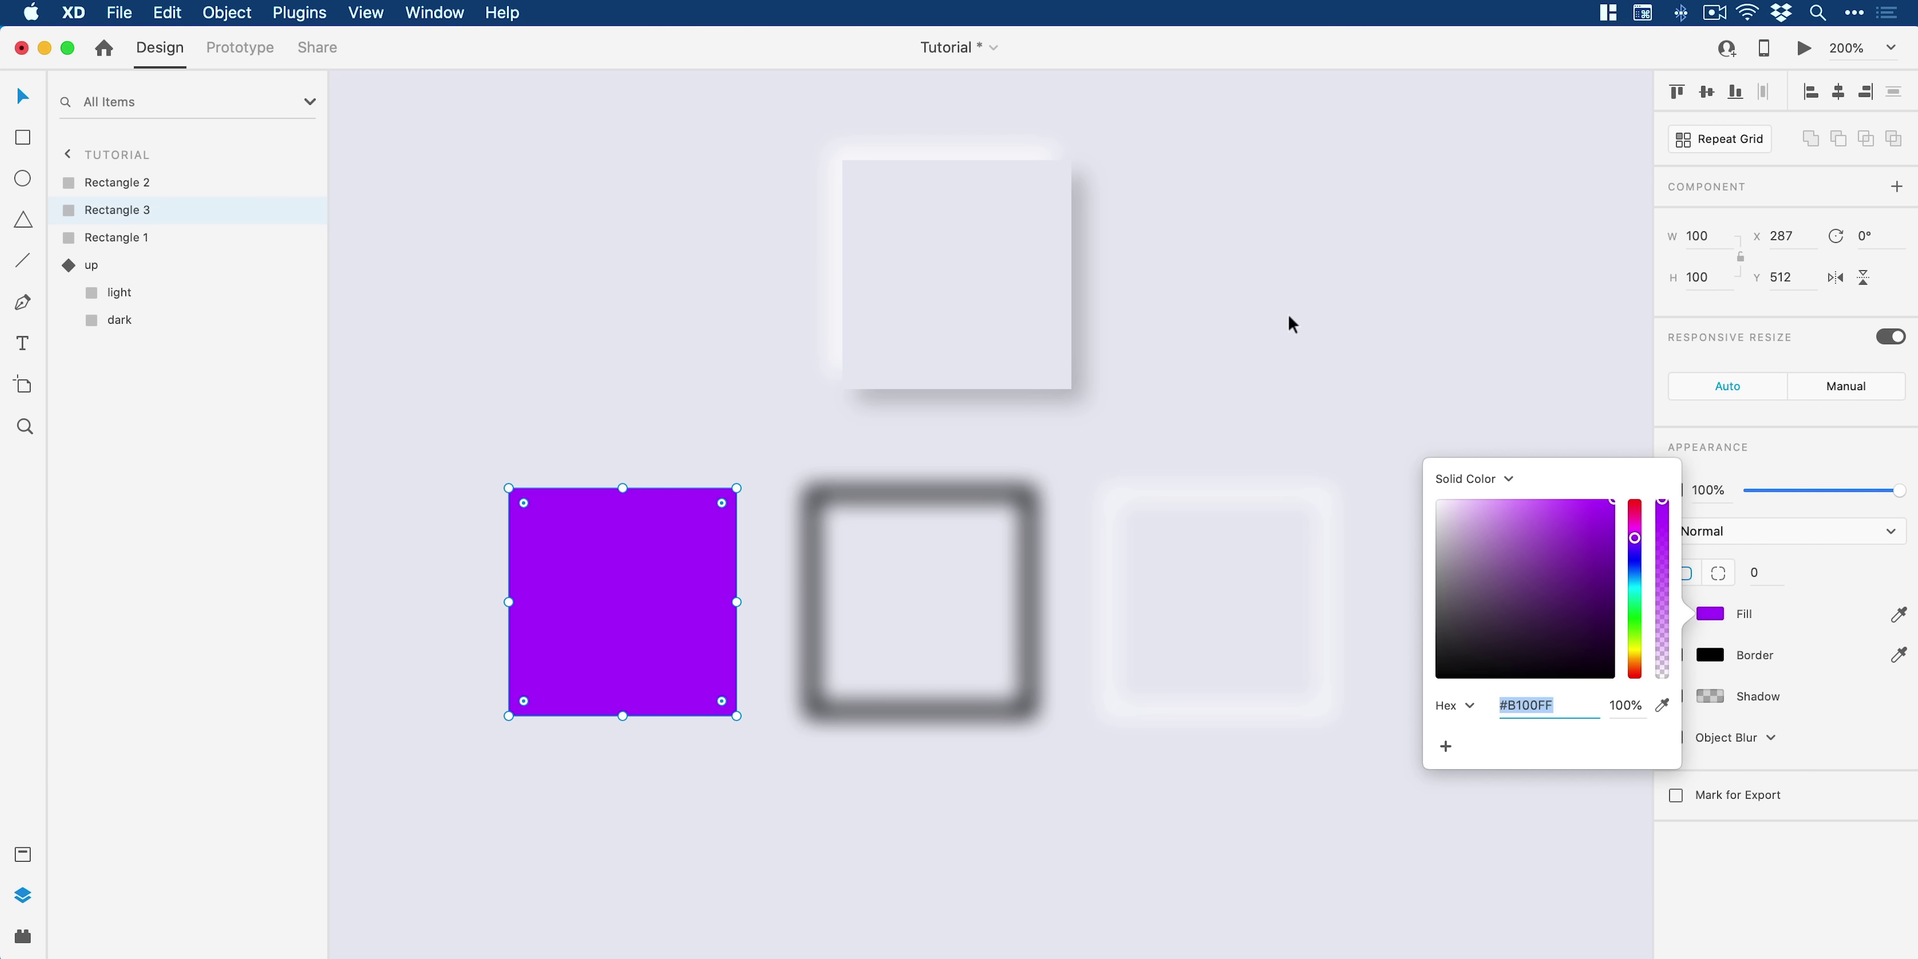
pyautogui.click(645, 583)
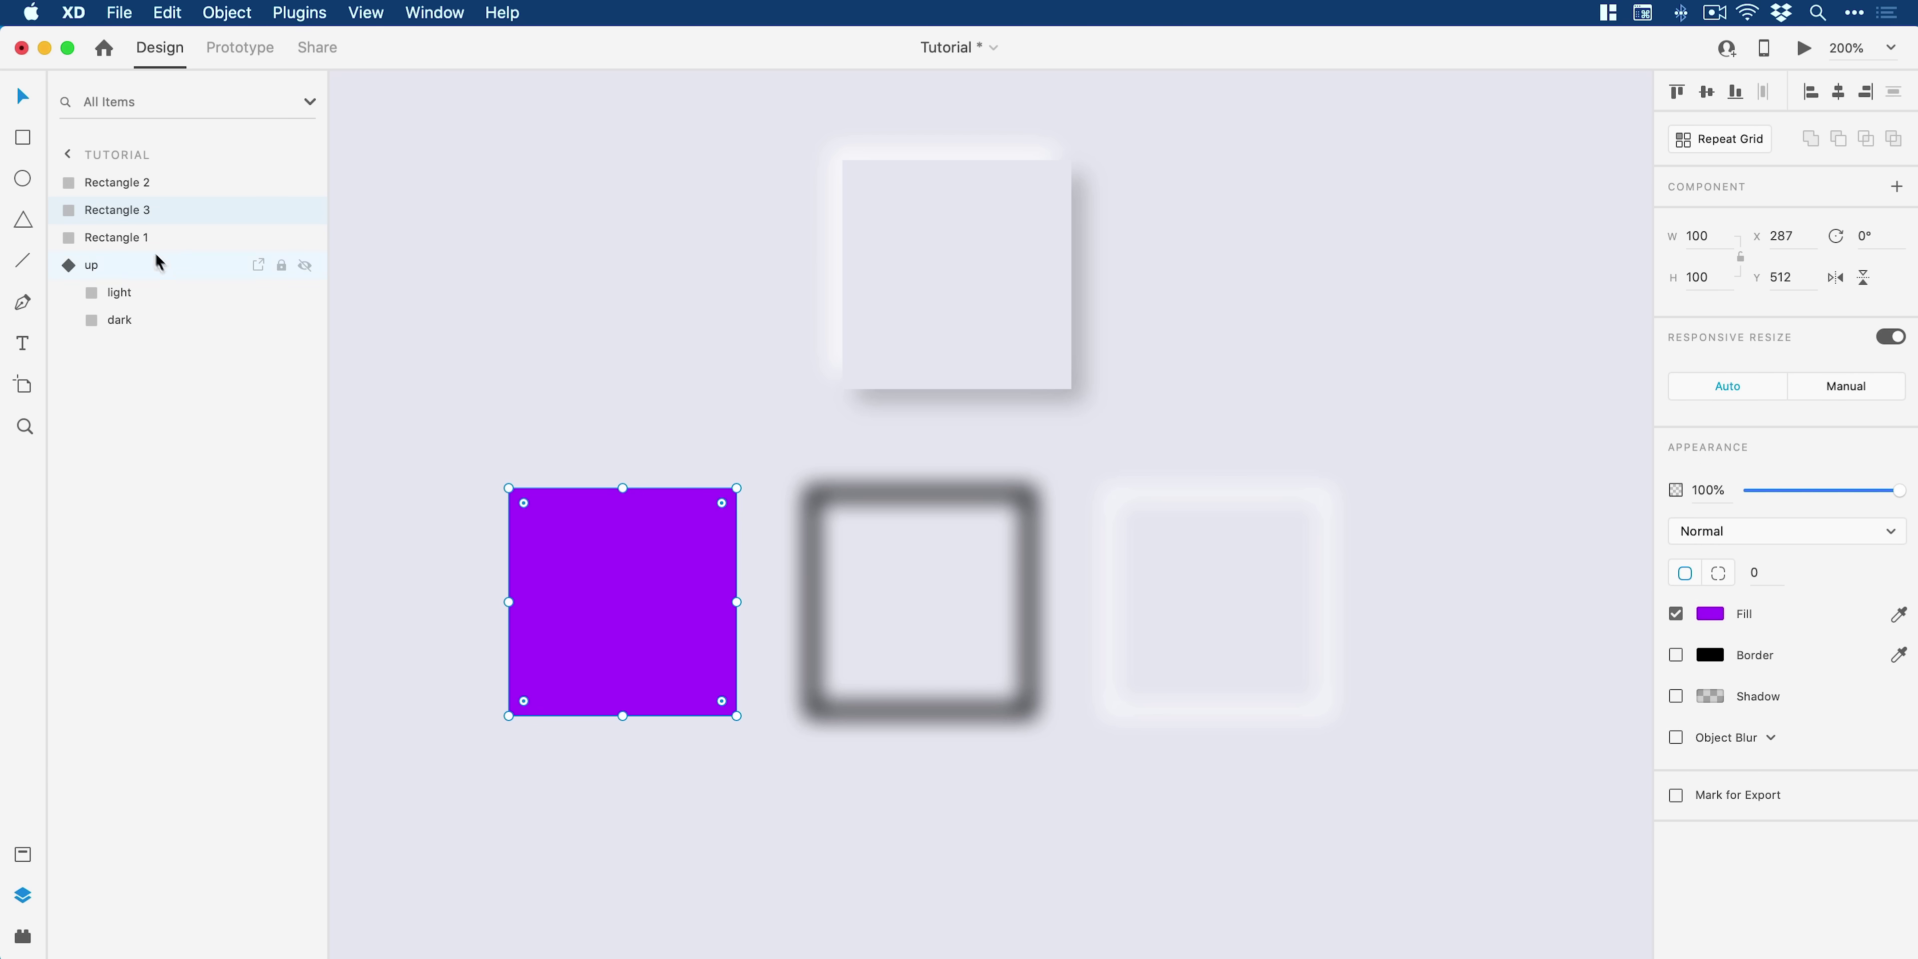
# Step: Move the purple layer to the top and rename the layers mask, dark and light
pyautogui.moveTo(120, 215); pyautogui.dragTo(119, 186)
pyautogui.doubleClick(118, 183)
pyautogui.write('mask')
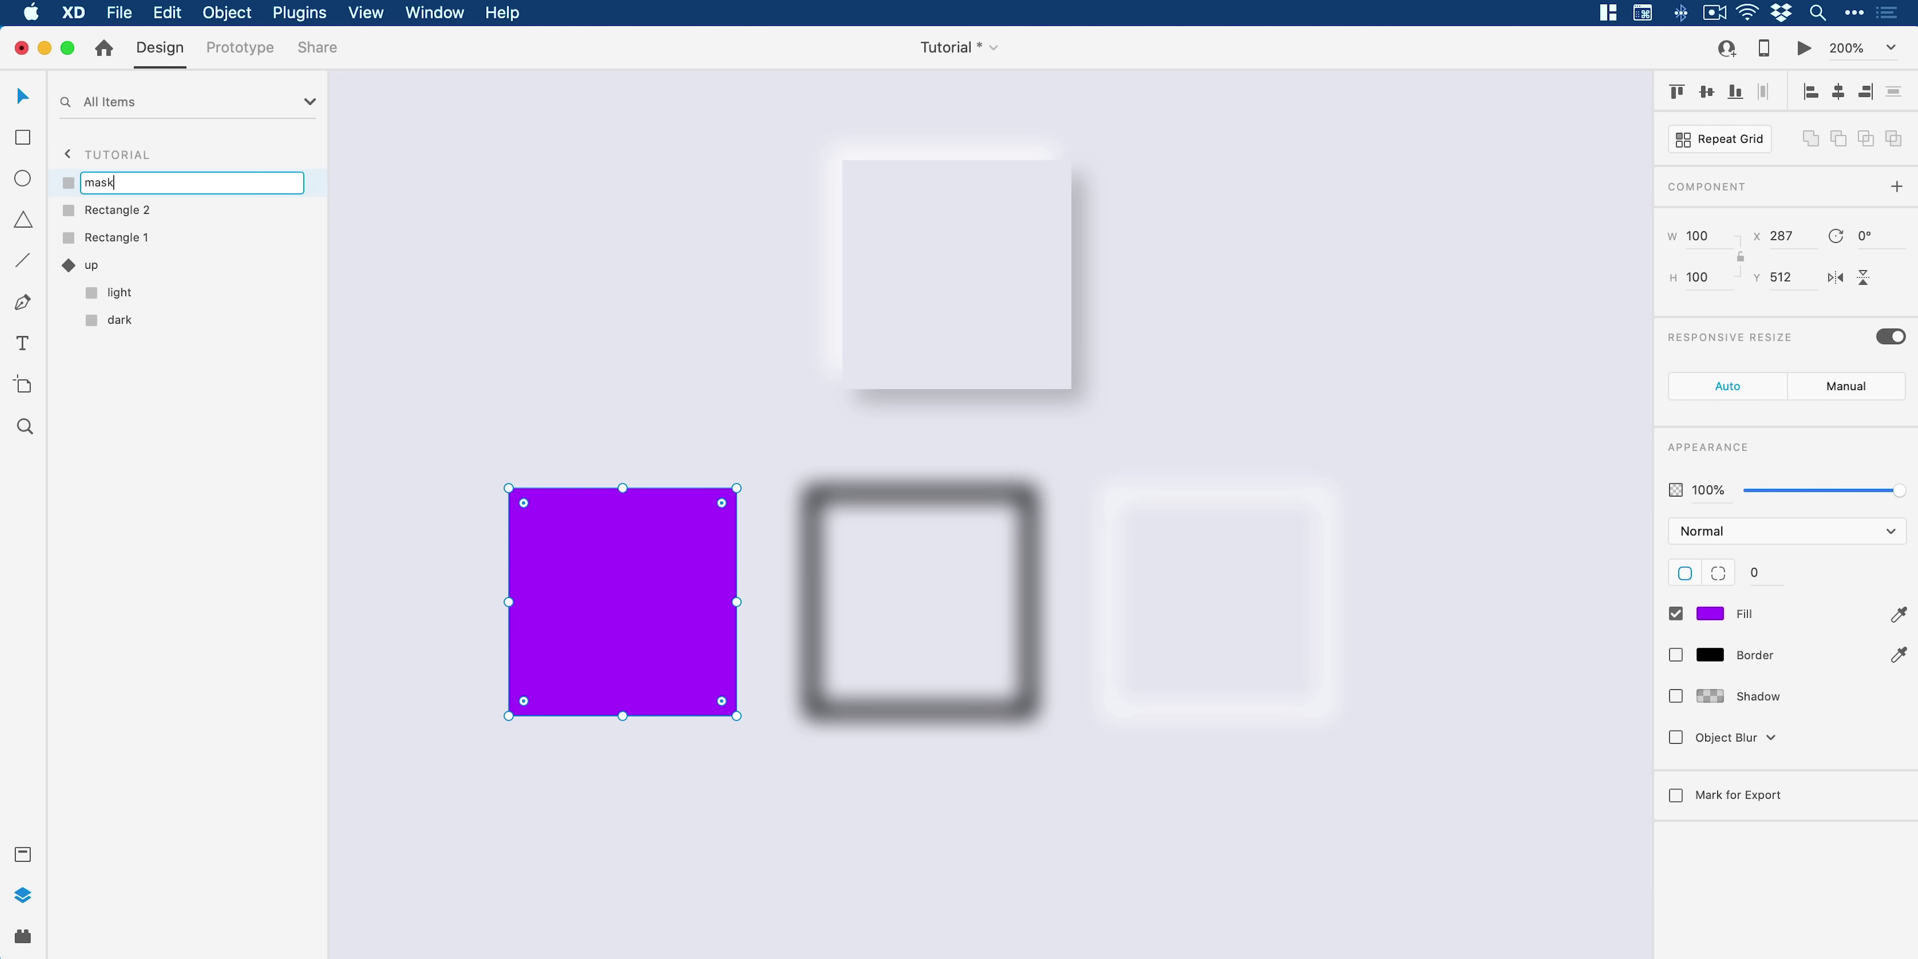
pyautogui.press('Return')
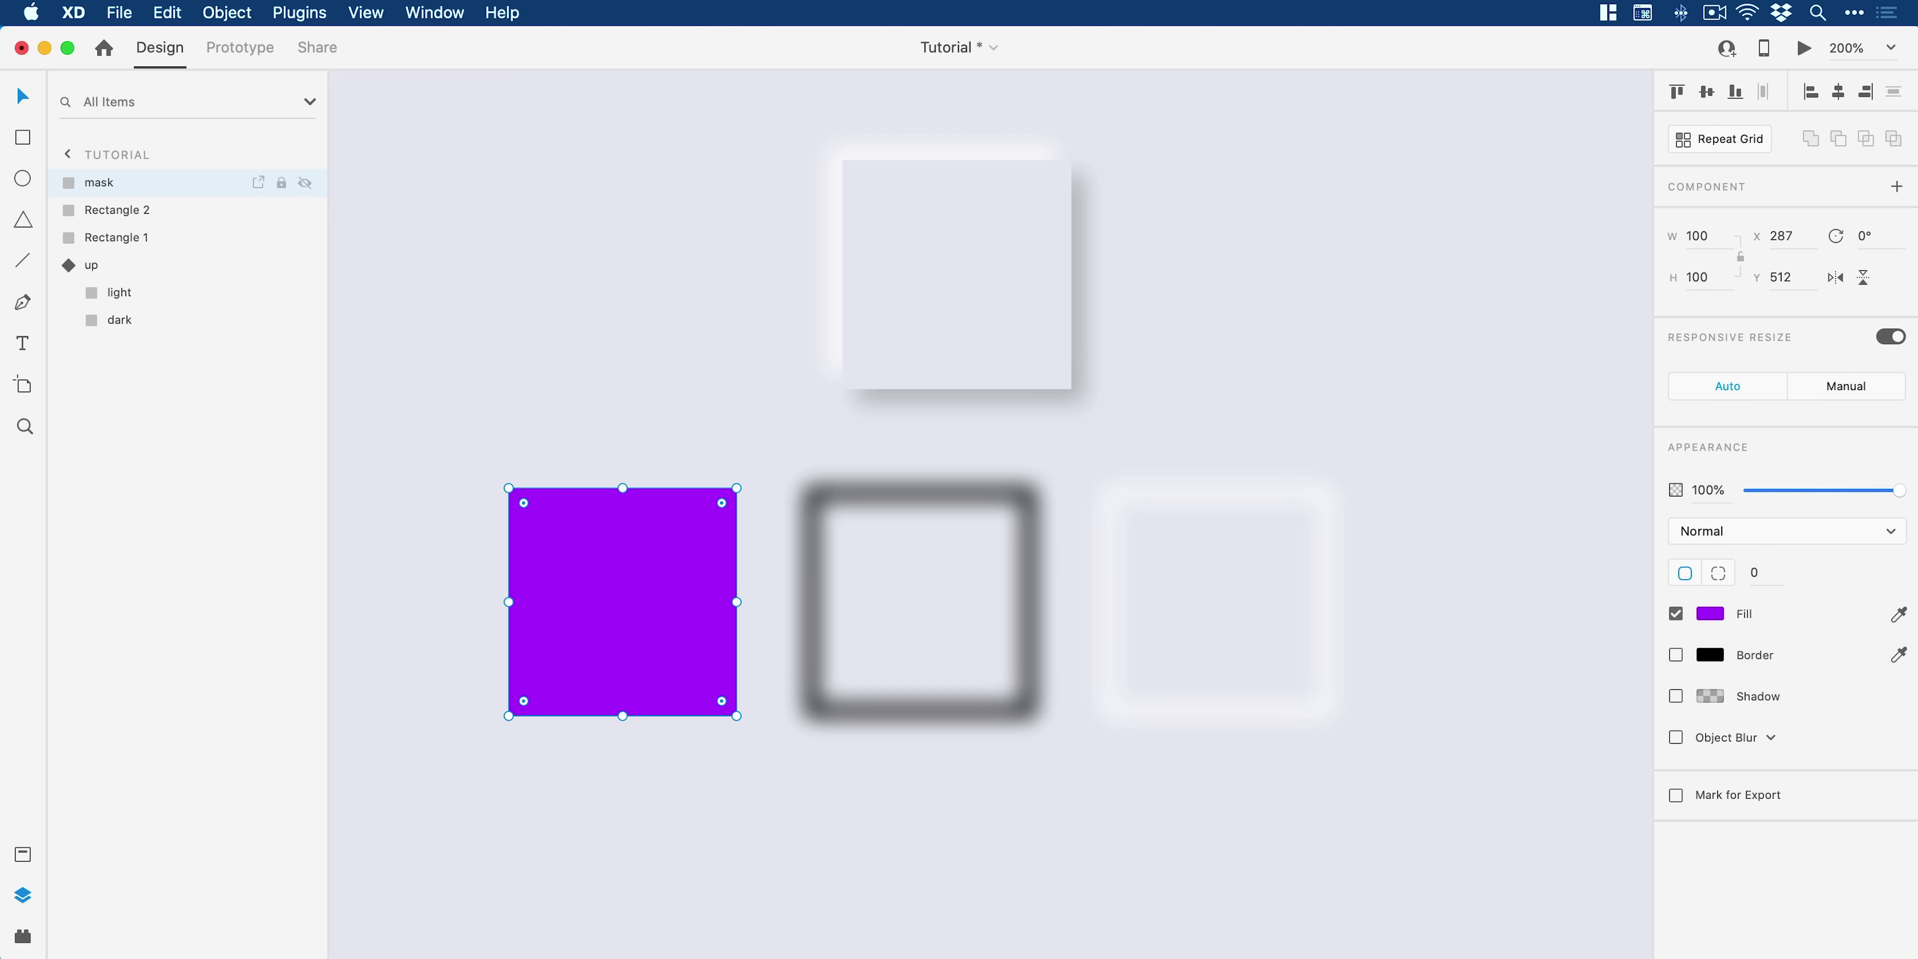
pyautogui.click(806, 562)
pyautogui.doubleClick(134, 237)
pyautogui.write('dark')
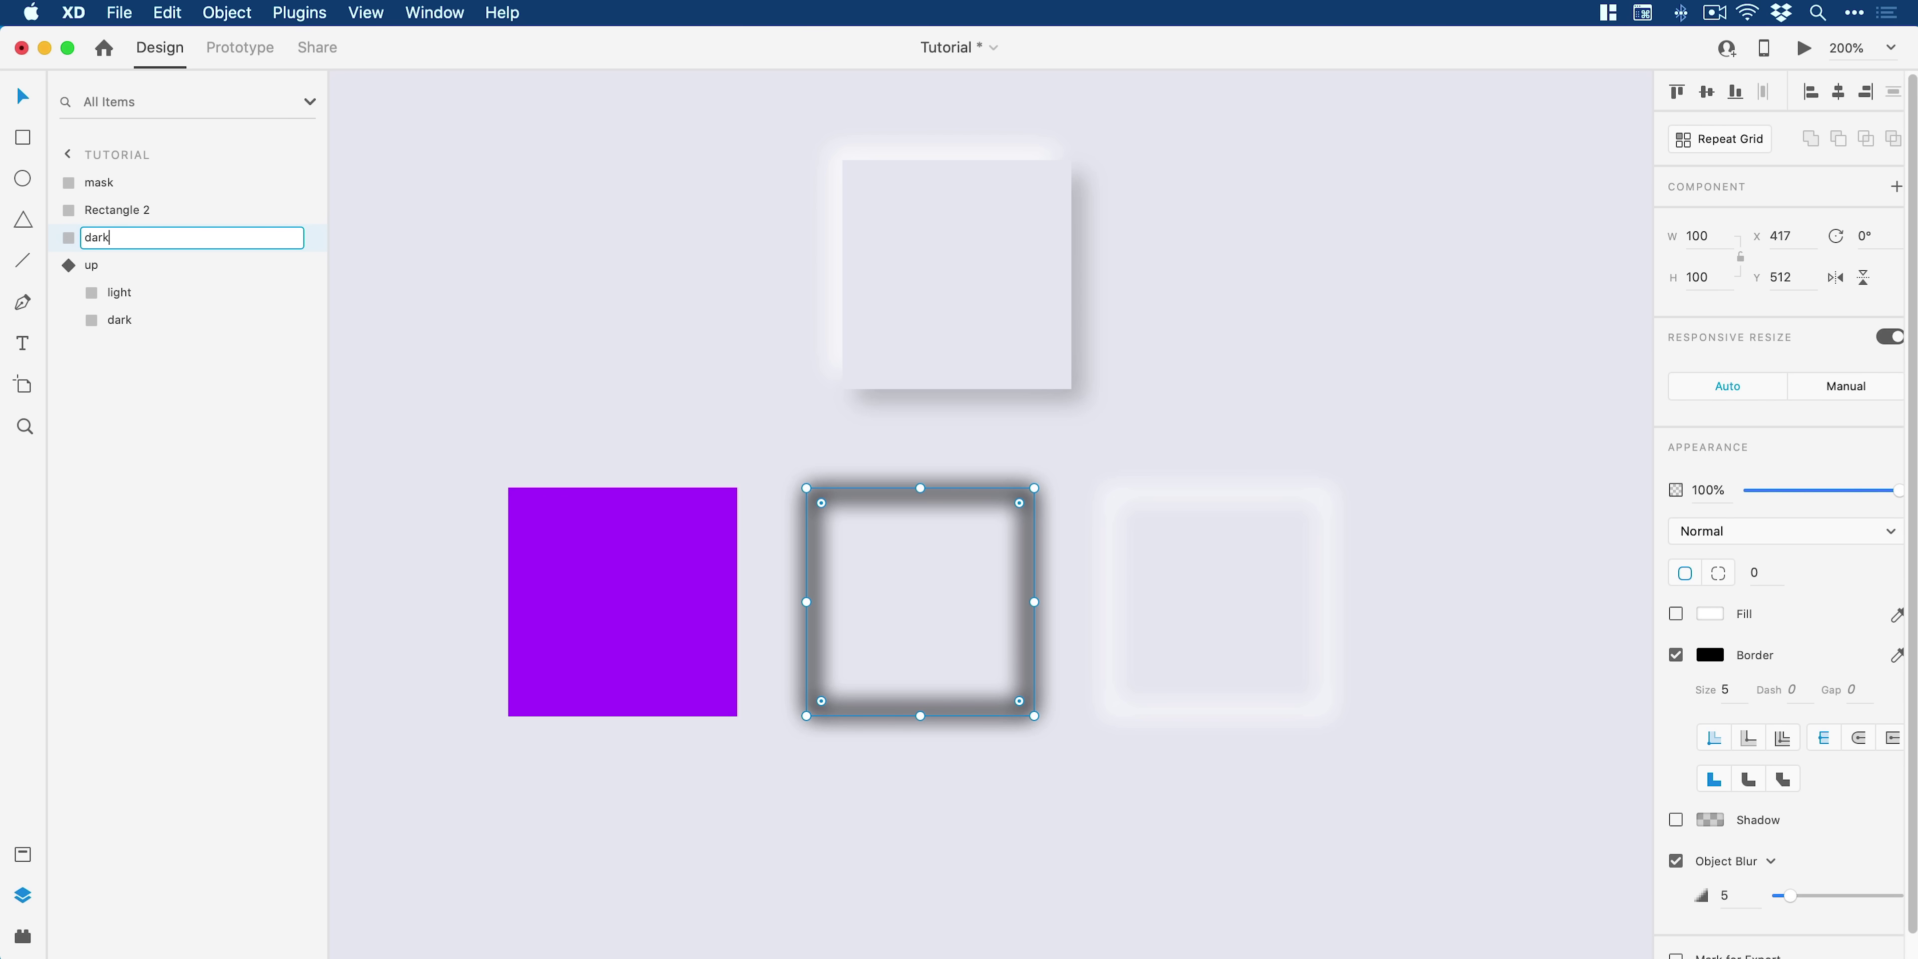
pyautogui.press('Return')
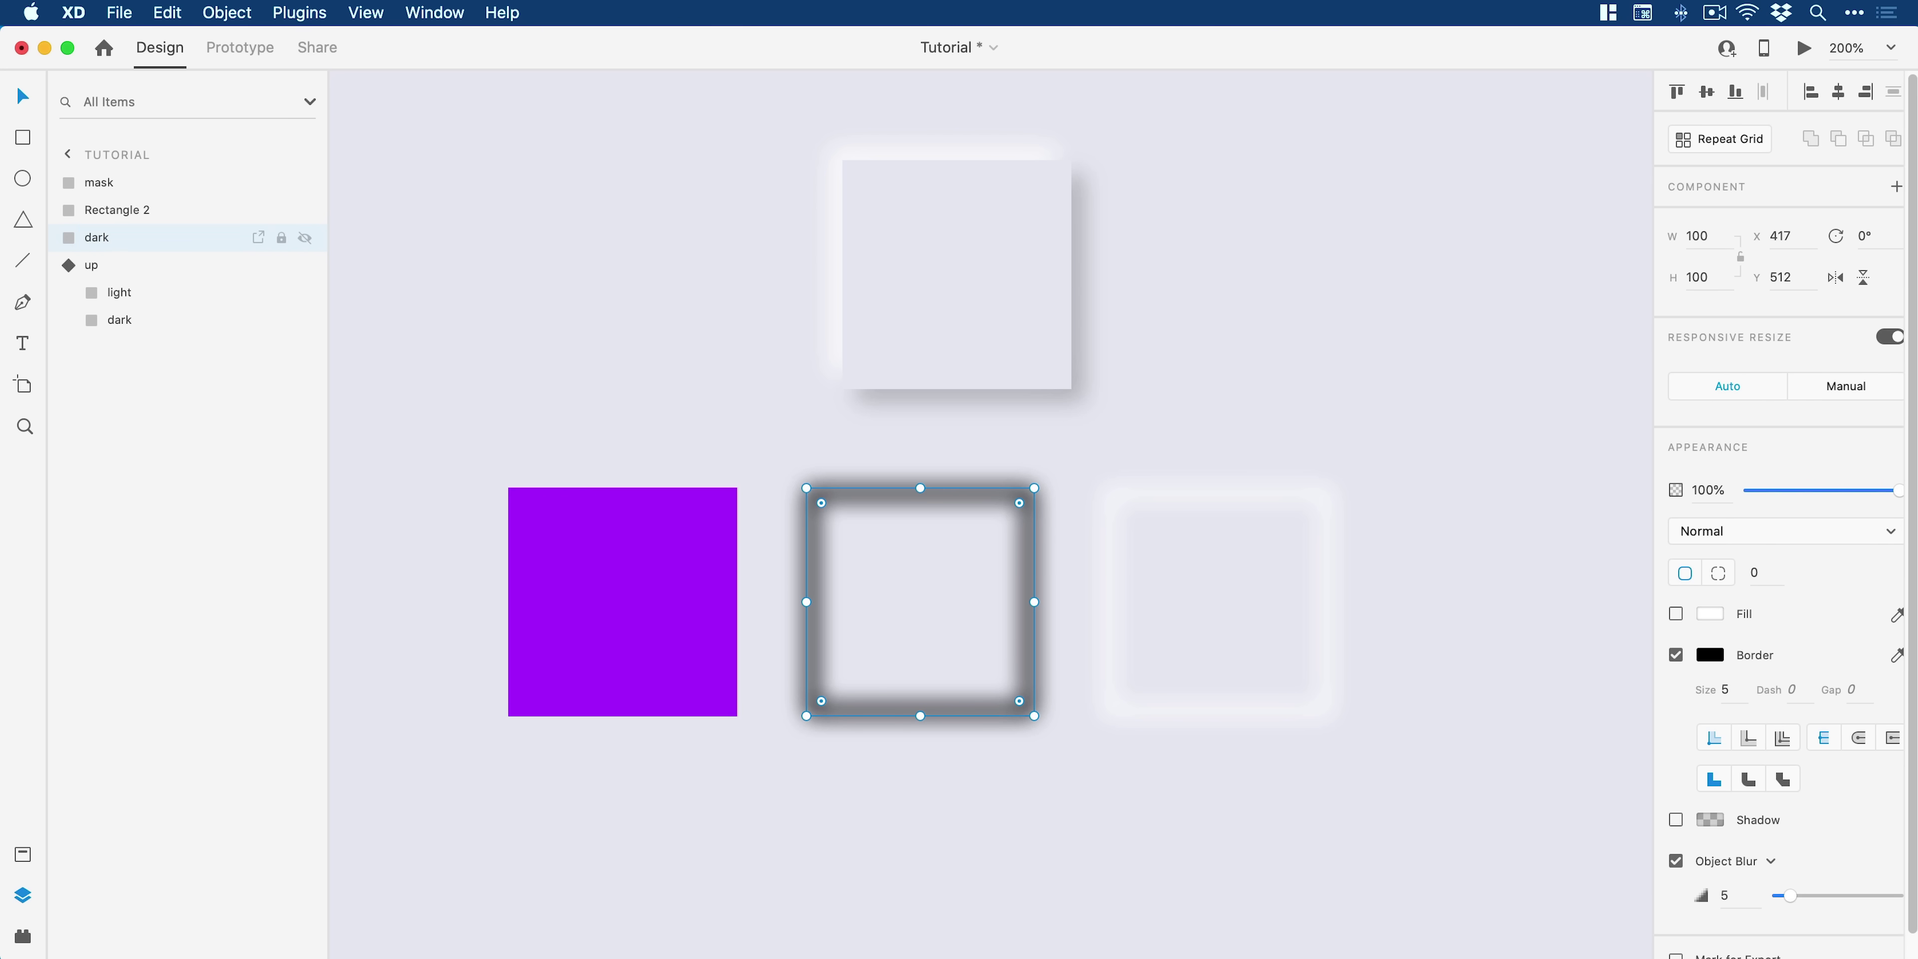
pyautogui.doubleClick(137, 210)
pyautogui.write('light')
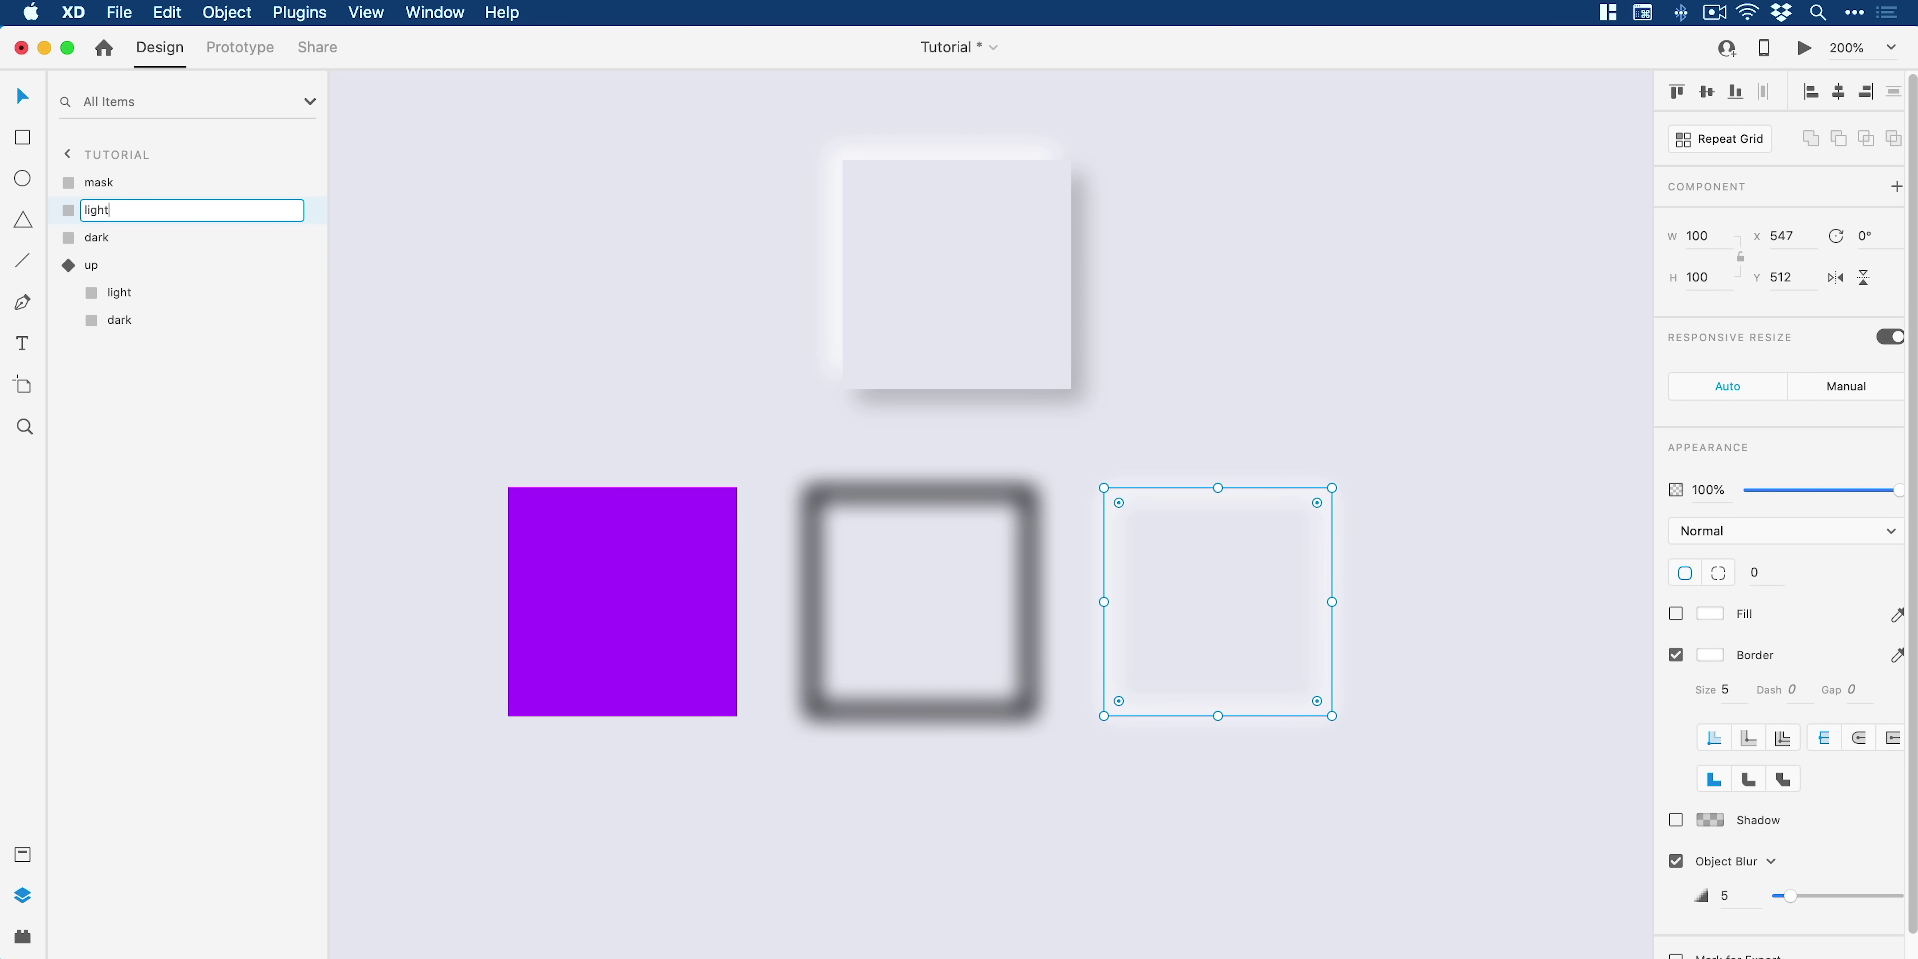
pyautogui.press('Return')
pyautogui.click(599, 356)
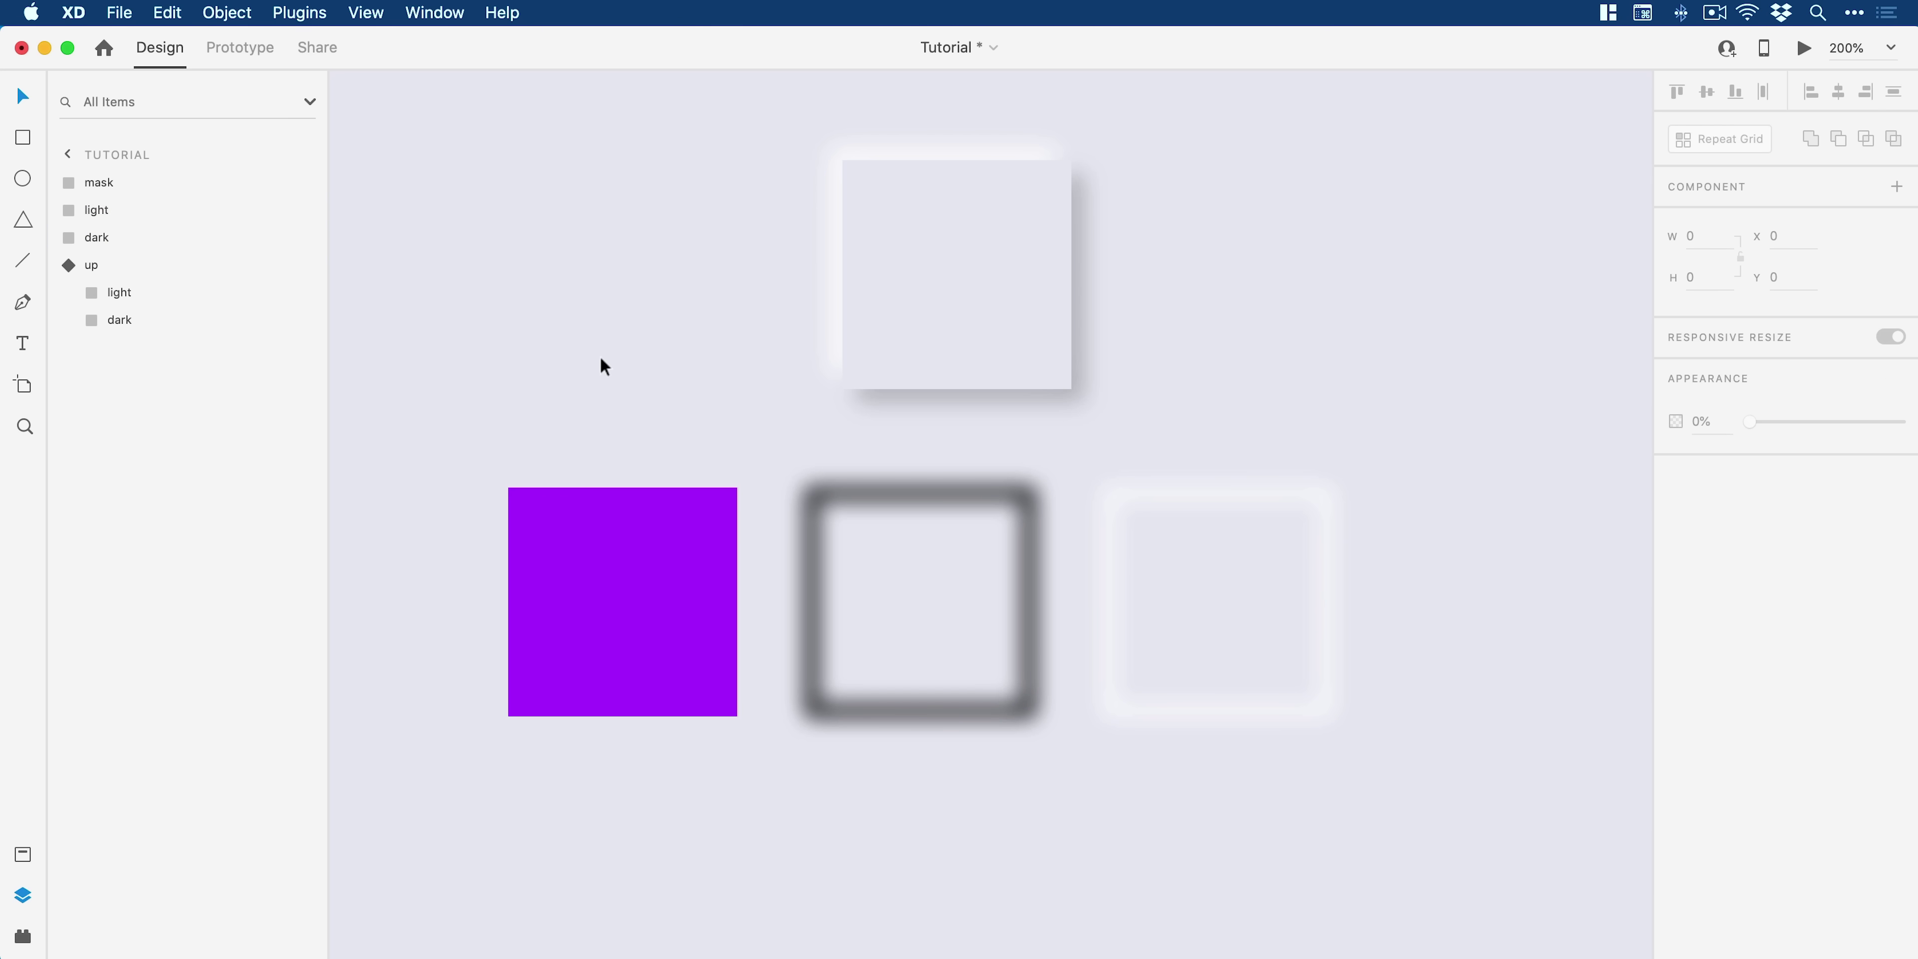
# Step: Nudge the mask and light squares to X 417, exactly over the dark square
pyautogui.click(641, 509)
pyautogui.hotkey('shift', 'Right')
pyautogui.hotkey('shift', 'Right')
pyautogui.hotkey('shift', 'Right')
pyautogui.hotkey('shift', 'Right')
pyautogui.hotkey('shift', 'Right')
pyautogui.hotkey('shift', 'Right')
pyautogui.hotkey('shift', 'Right')
pyautogui.hotkey('shift', 'Right')
pyautogui.hotkey('shift', 'Right')
pyautogui.hotkey('shift', 'Right')
pyautogui.hotkey('shift', 'Right')
pyautogui.hotkey('shift', 'Right')
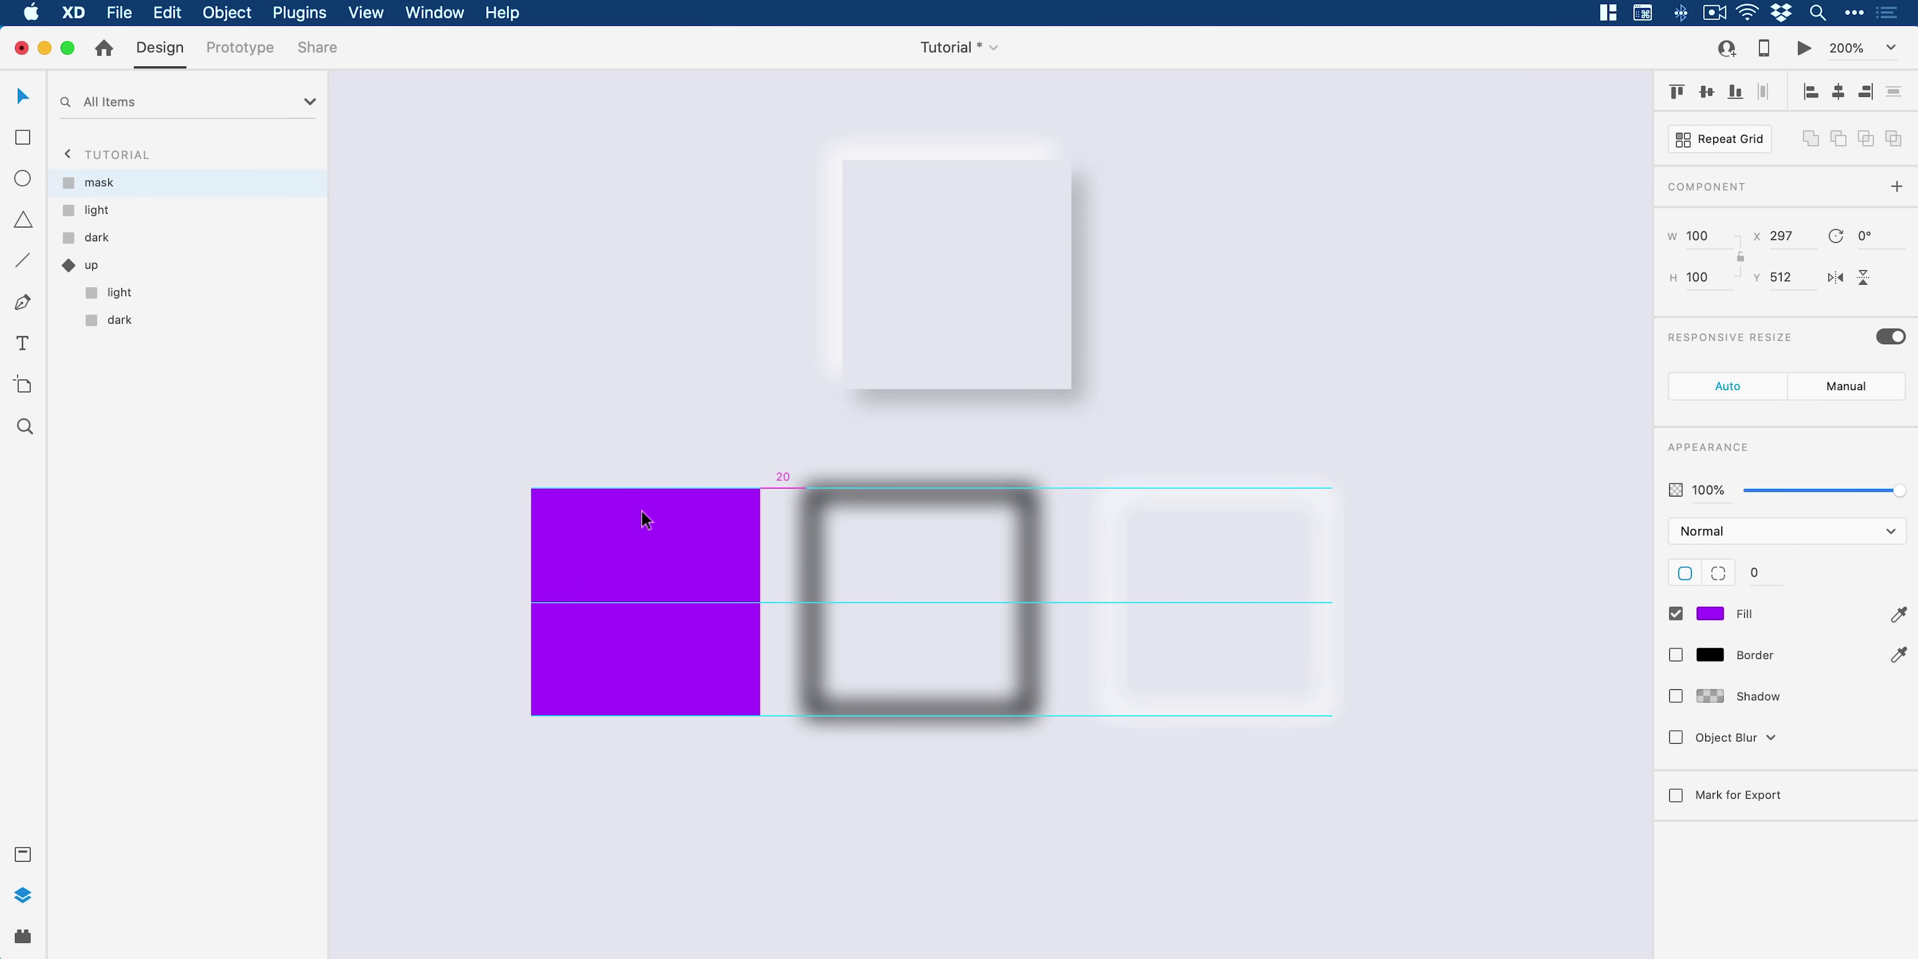
pyautogui.hotkey('shift', 'Right')
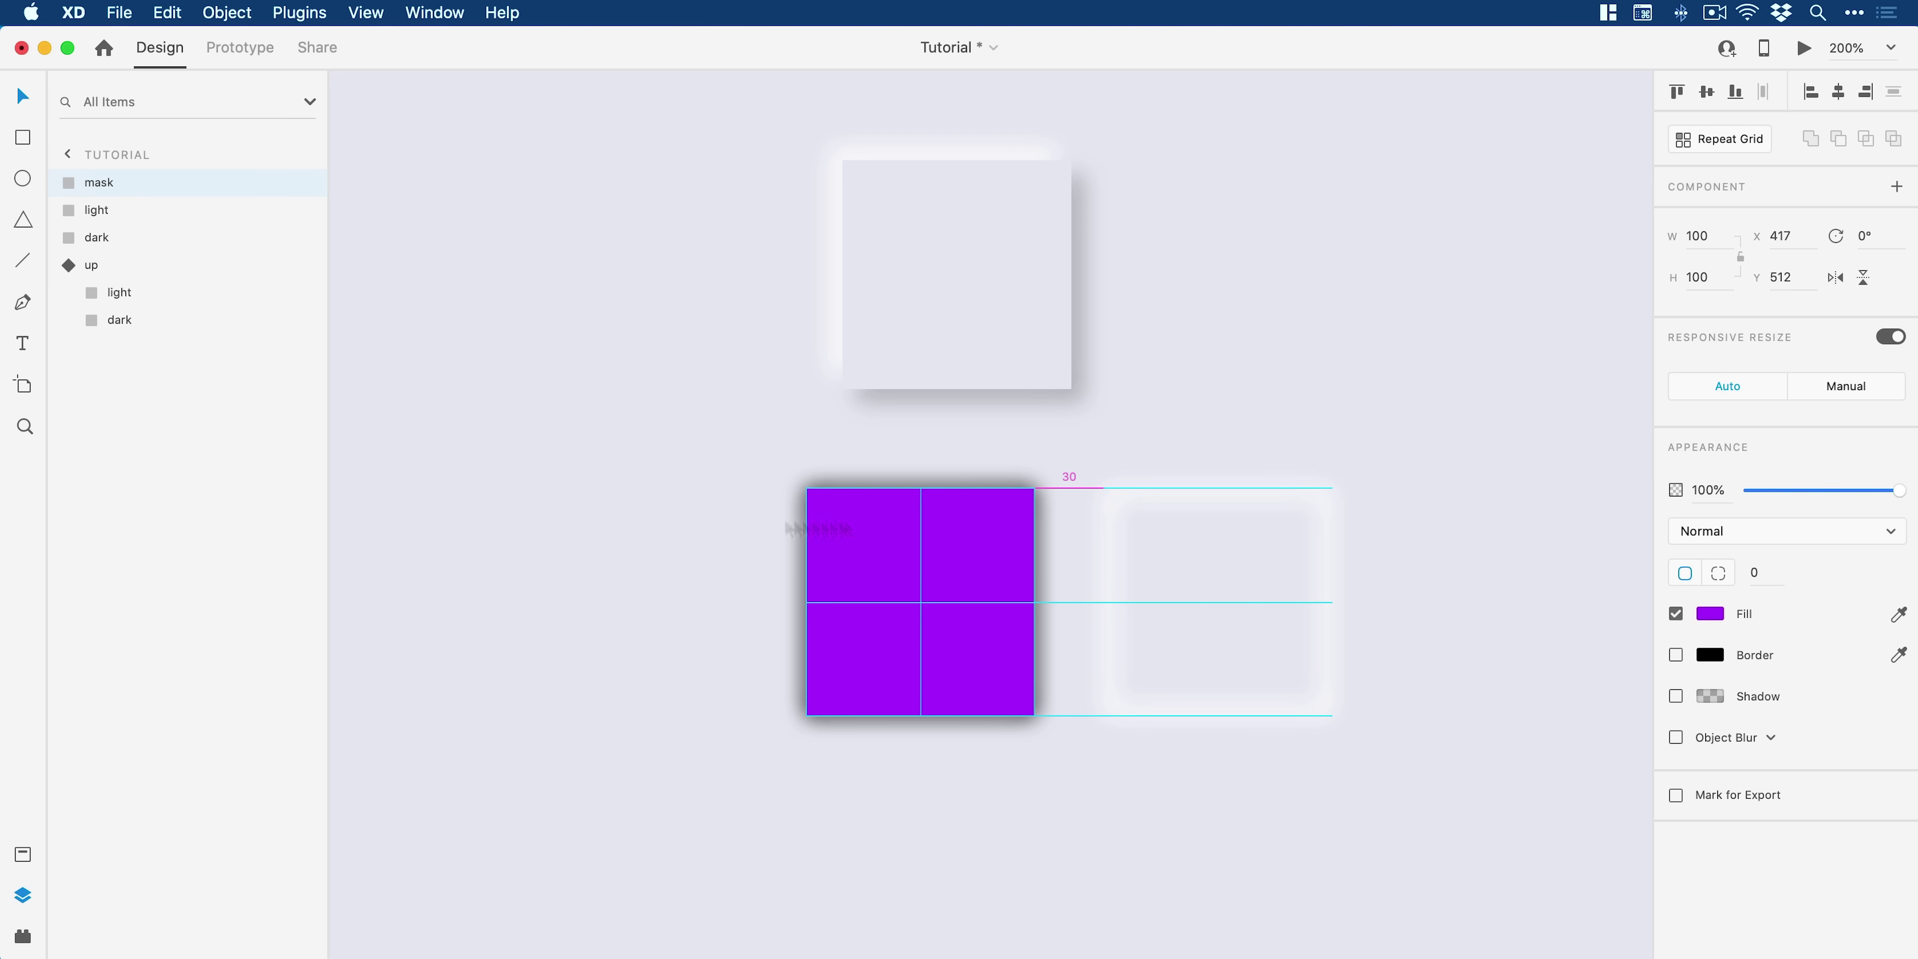
pyautogui.click(1198, 499)
pyautogui.hotkey('shift', 'Left')
pyautogui.hotkey('shift', 'Left')
pyautogui.hotkey('shift', 'Left')
pyautogui.hotkey('shift', 'Left')
pyautogui.hotkey('shift', 'Left')
pyautogui.hotkey('shift', 'Left')
pyautogui.hotkey('shift', 'Left')
pyautogui.hotkey('shift', 'Left')
pyautogui.hotkey('shift', 'Left')
pyautogui.hotkey('shift', 'Left')
pyautogui.hotkey('shift', 'Left')
pyautogui.hotkey('shift', 'Left')
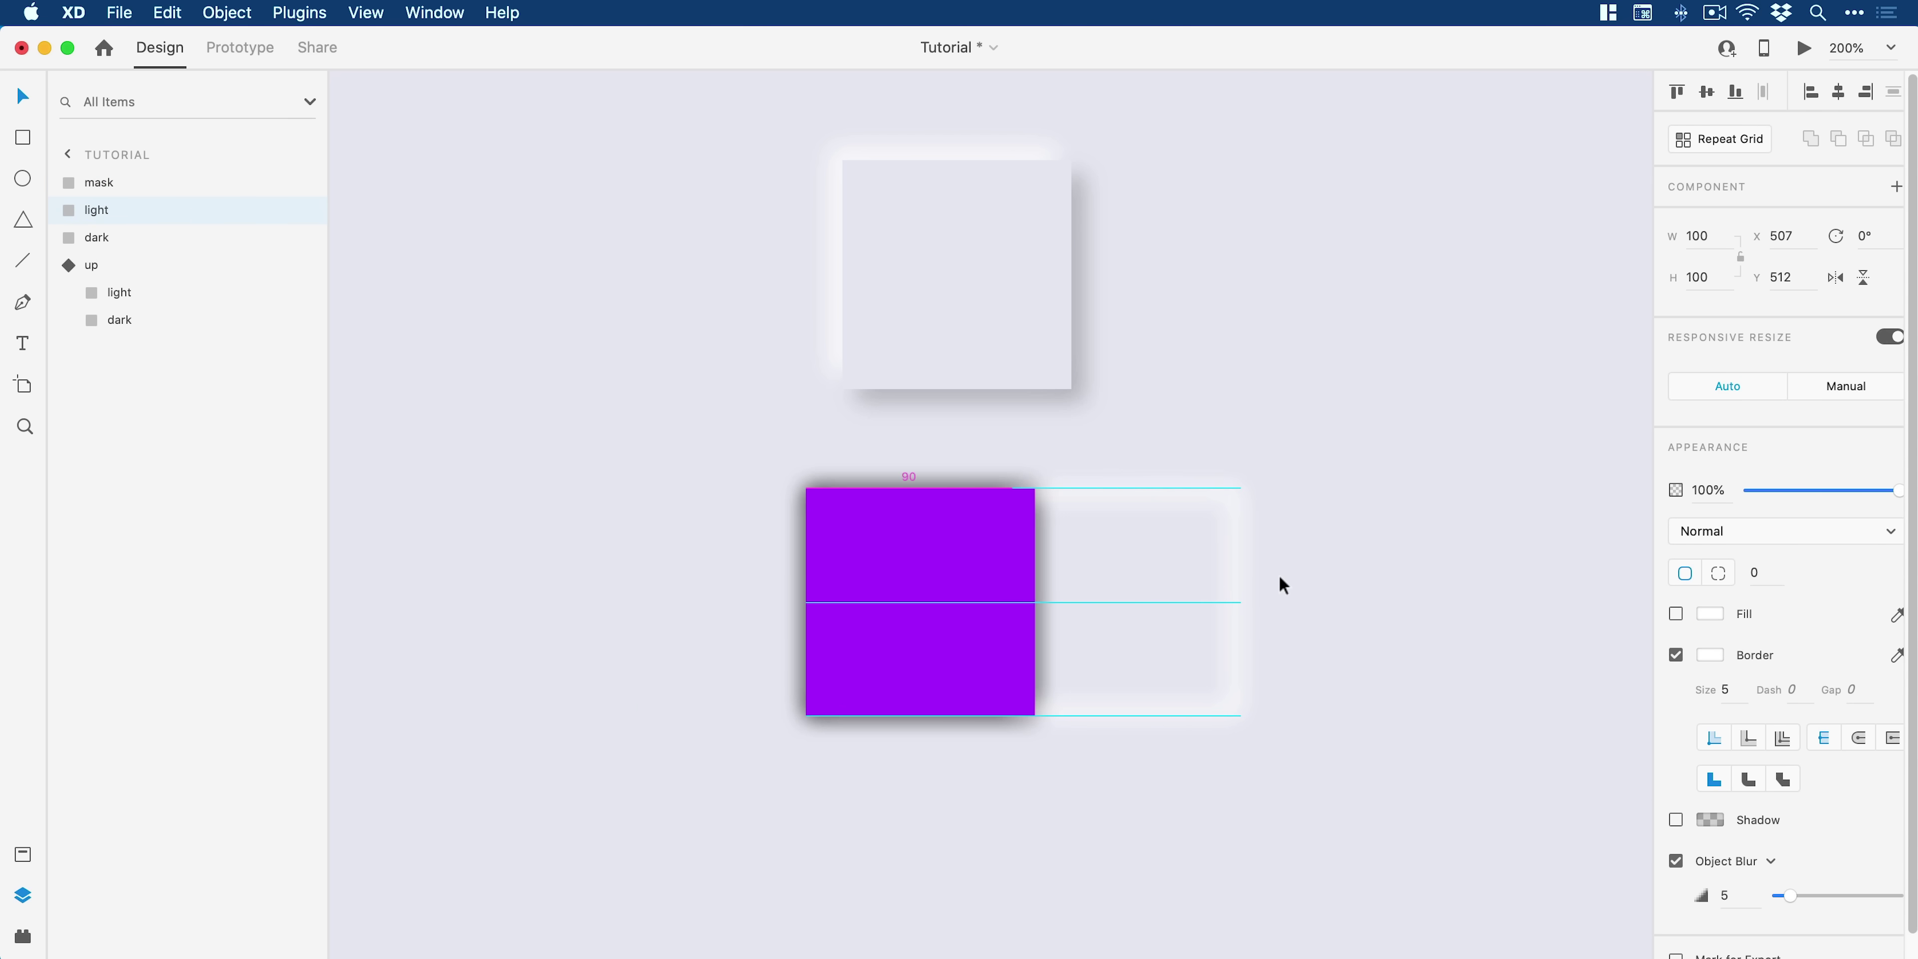
pyautogui.hotkey('shift', 'Left')
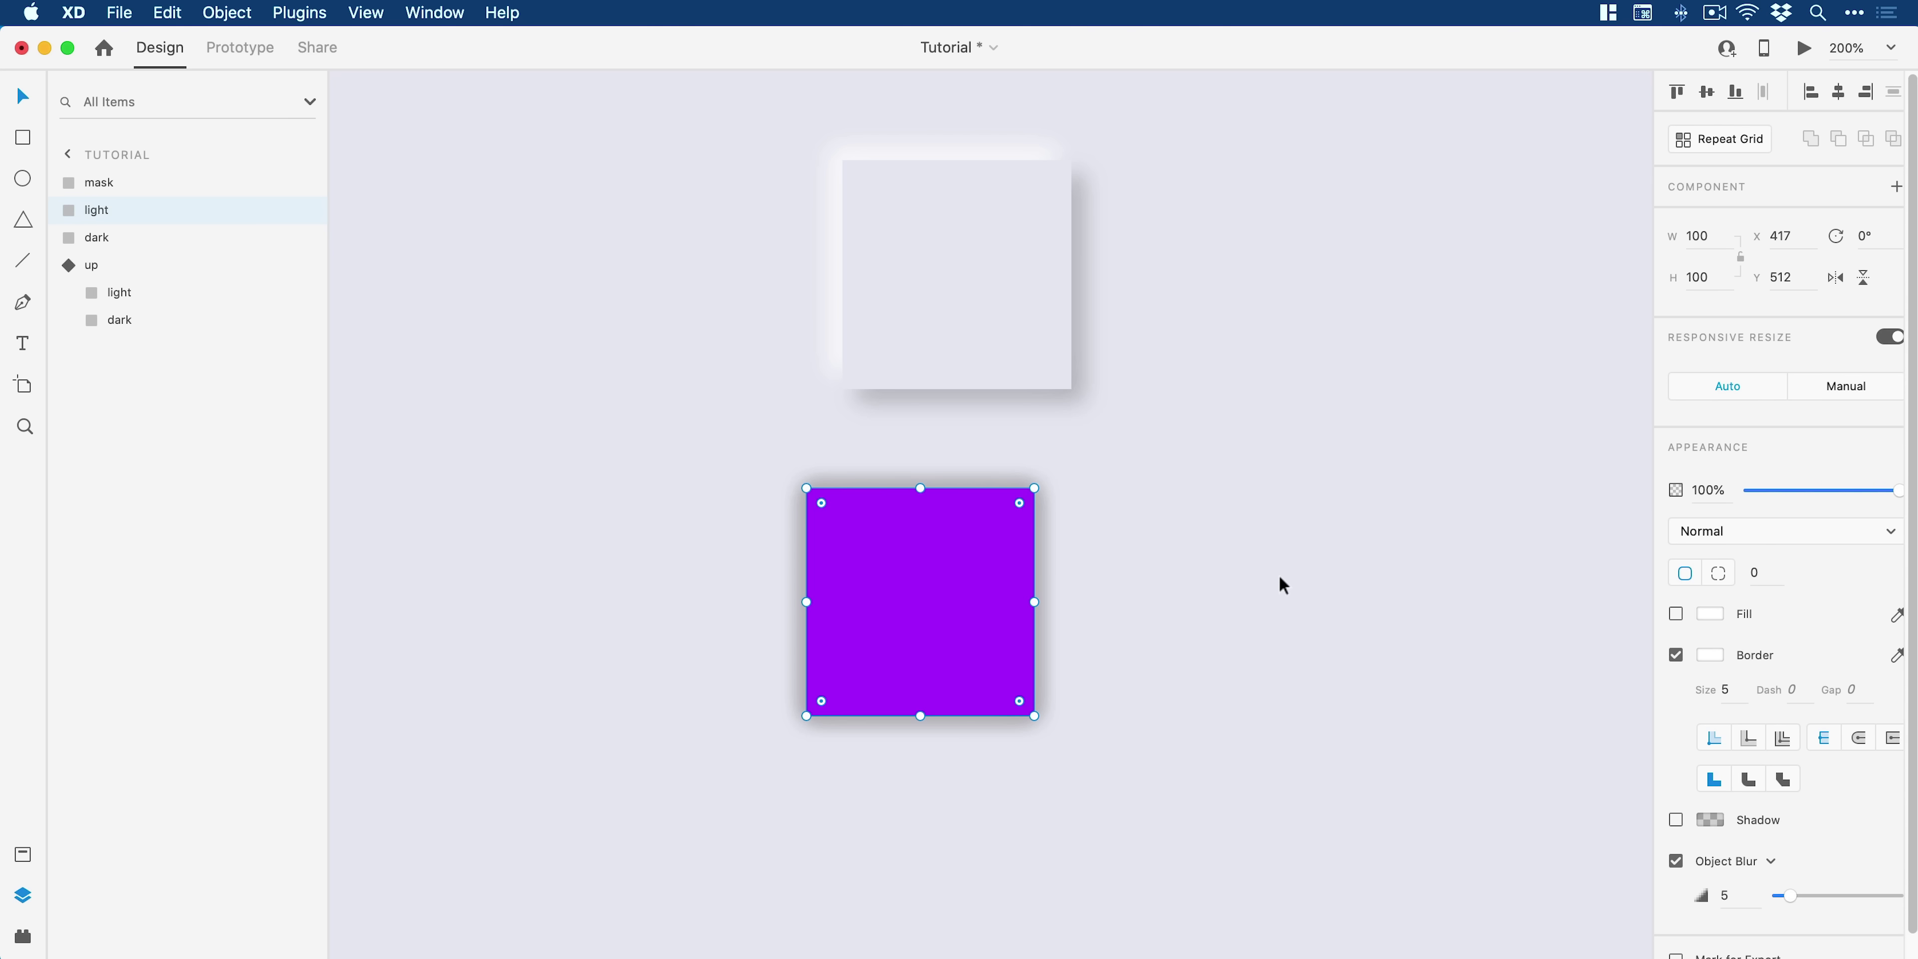
# Step: Make the mask unfilled with a size 1 red #FF0000 border
pyautogui.click(1012, 581)
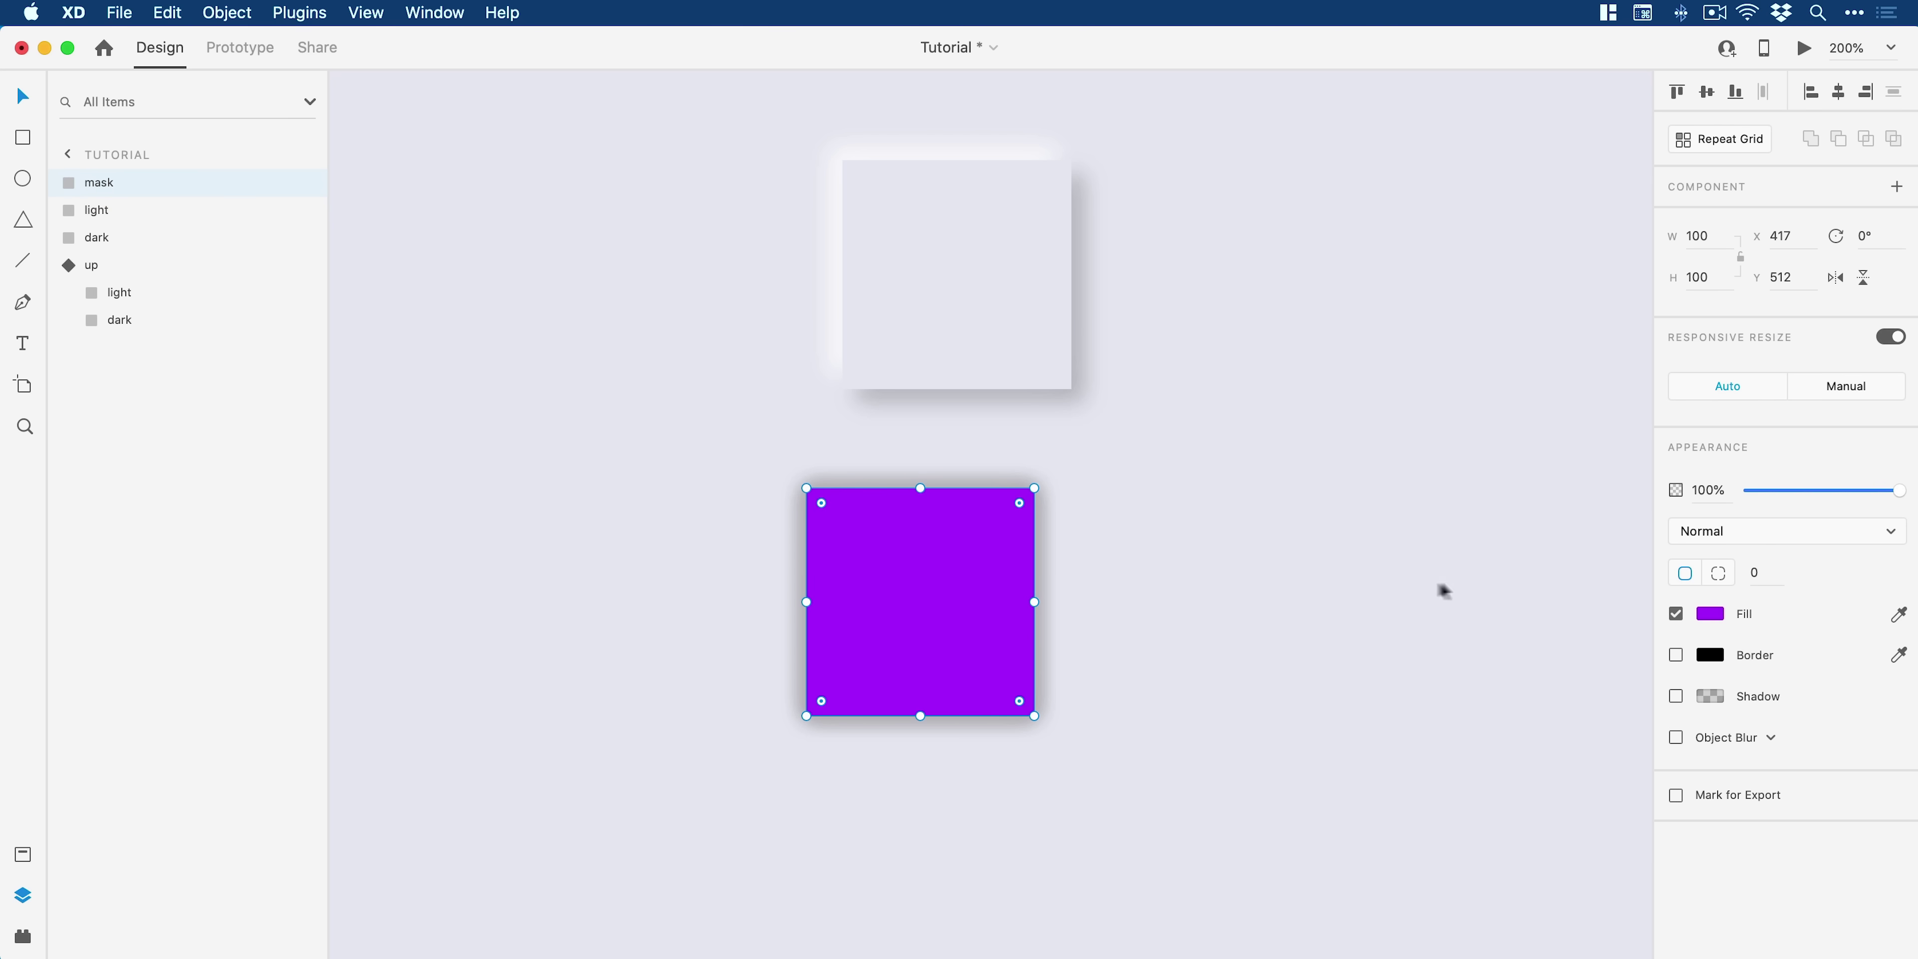
pyautogui.click(1676, 613)
pyautogui.click(1676, 655)
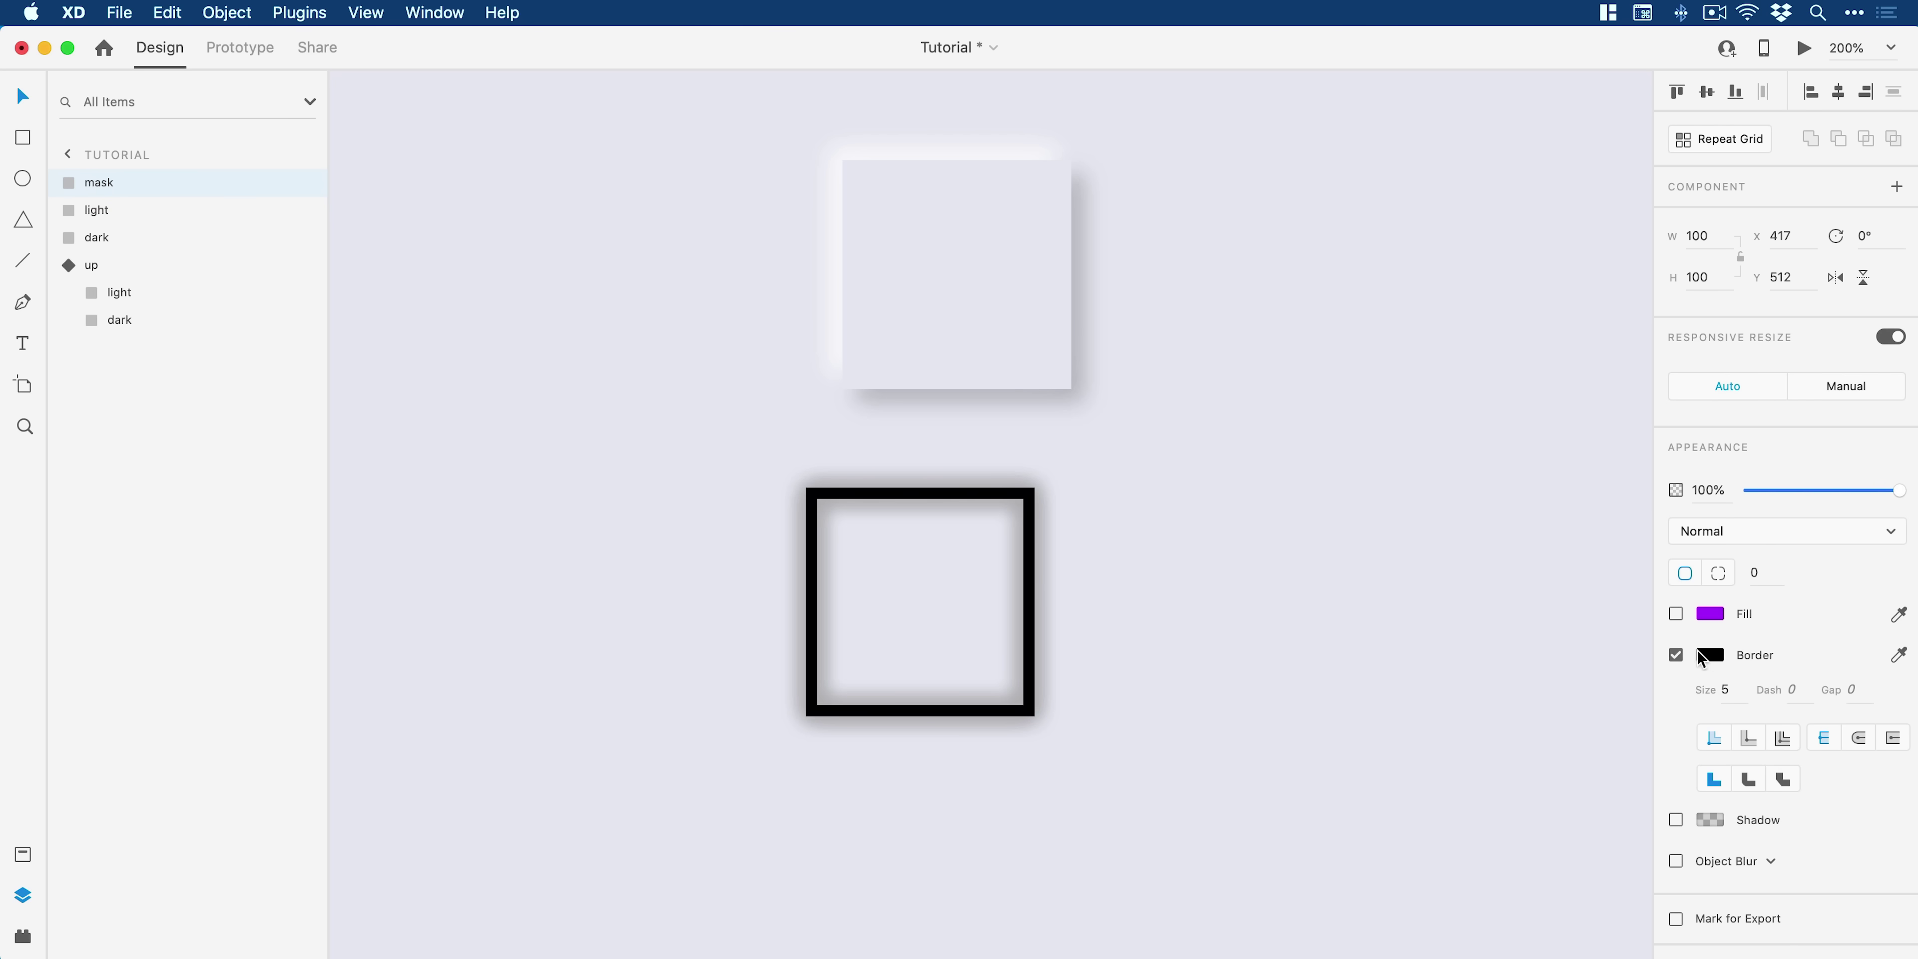
pyautogui.click(1708, 655)
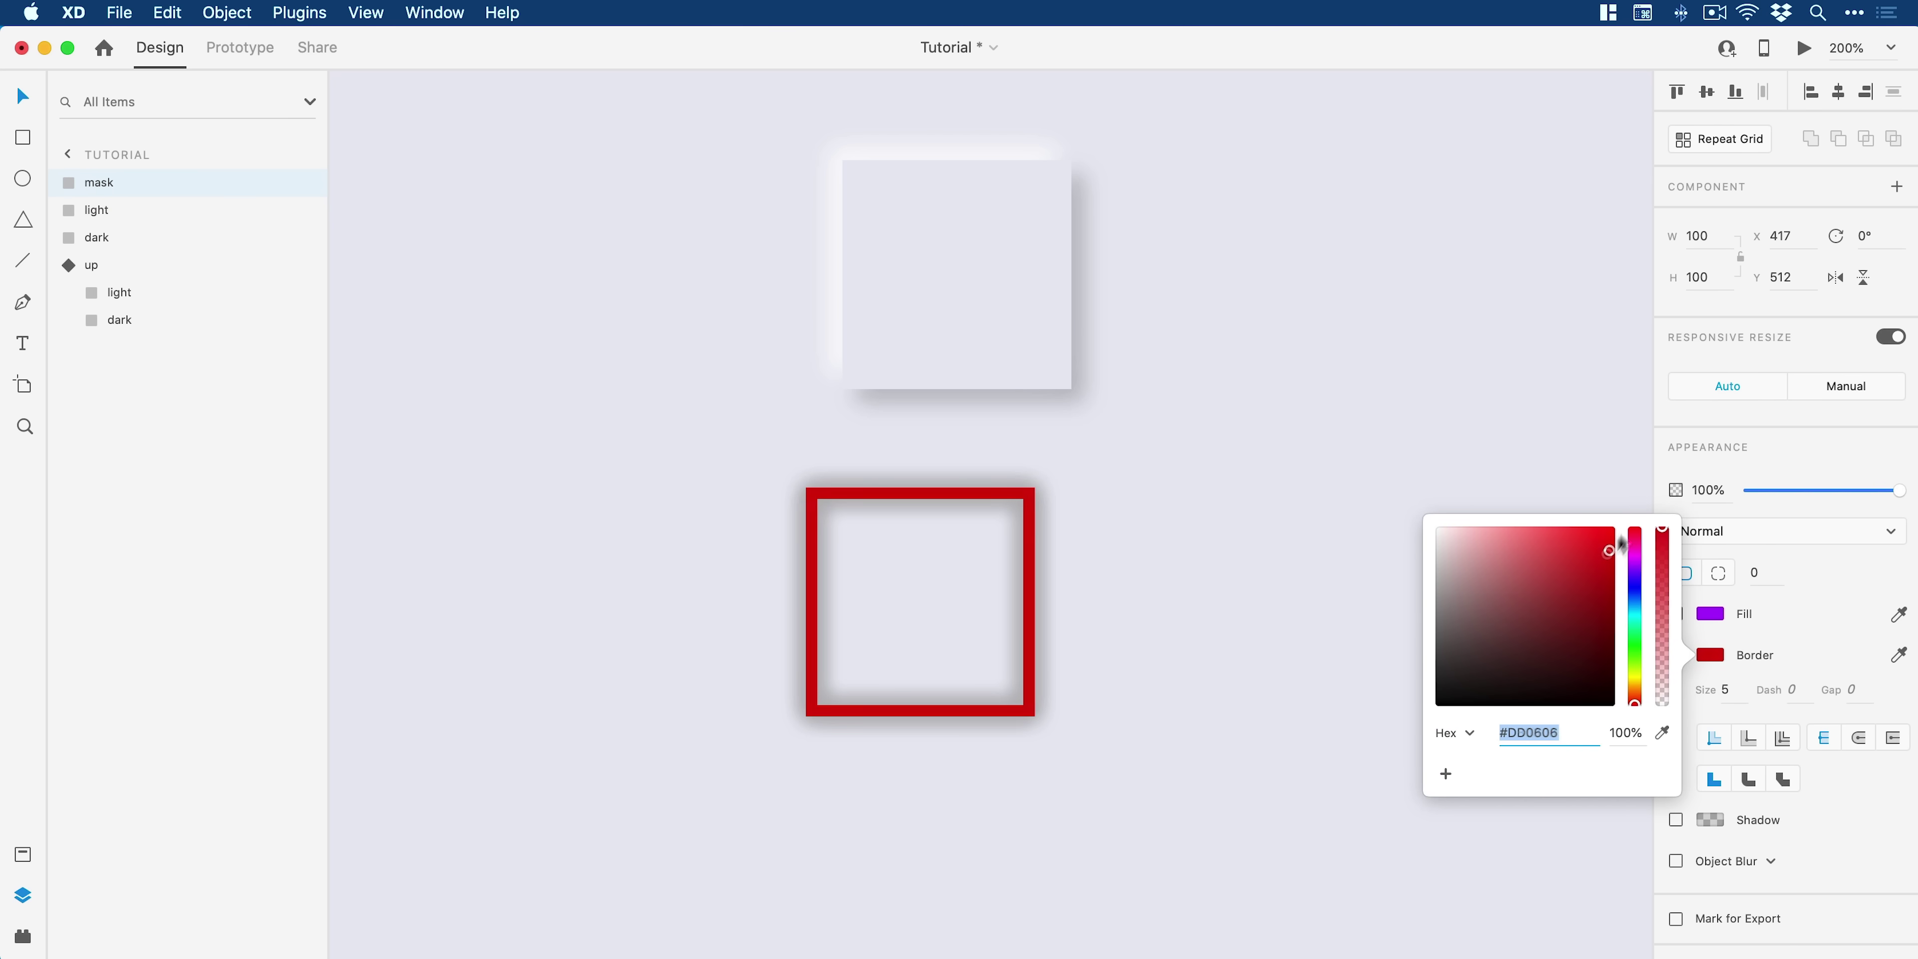
pyautogui.moveTo(1604, 580); pyautogui.dragTo(1638, 518)
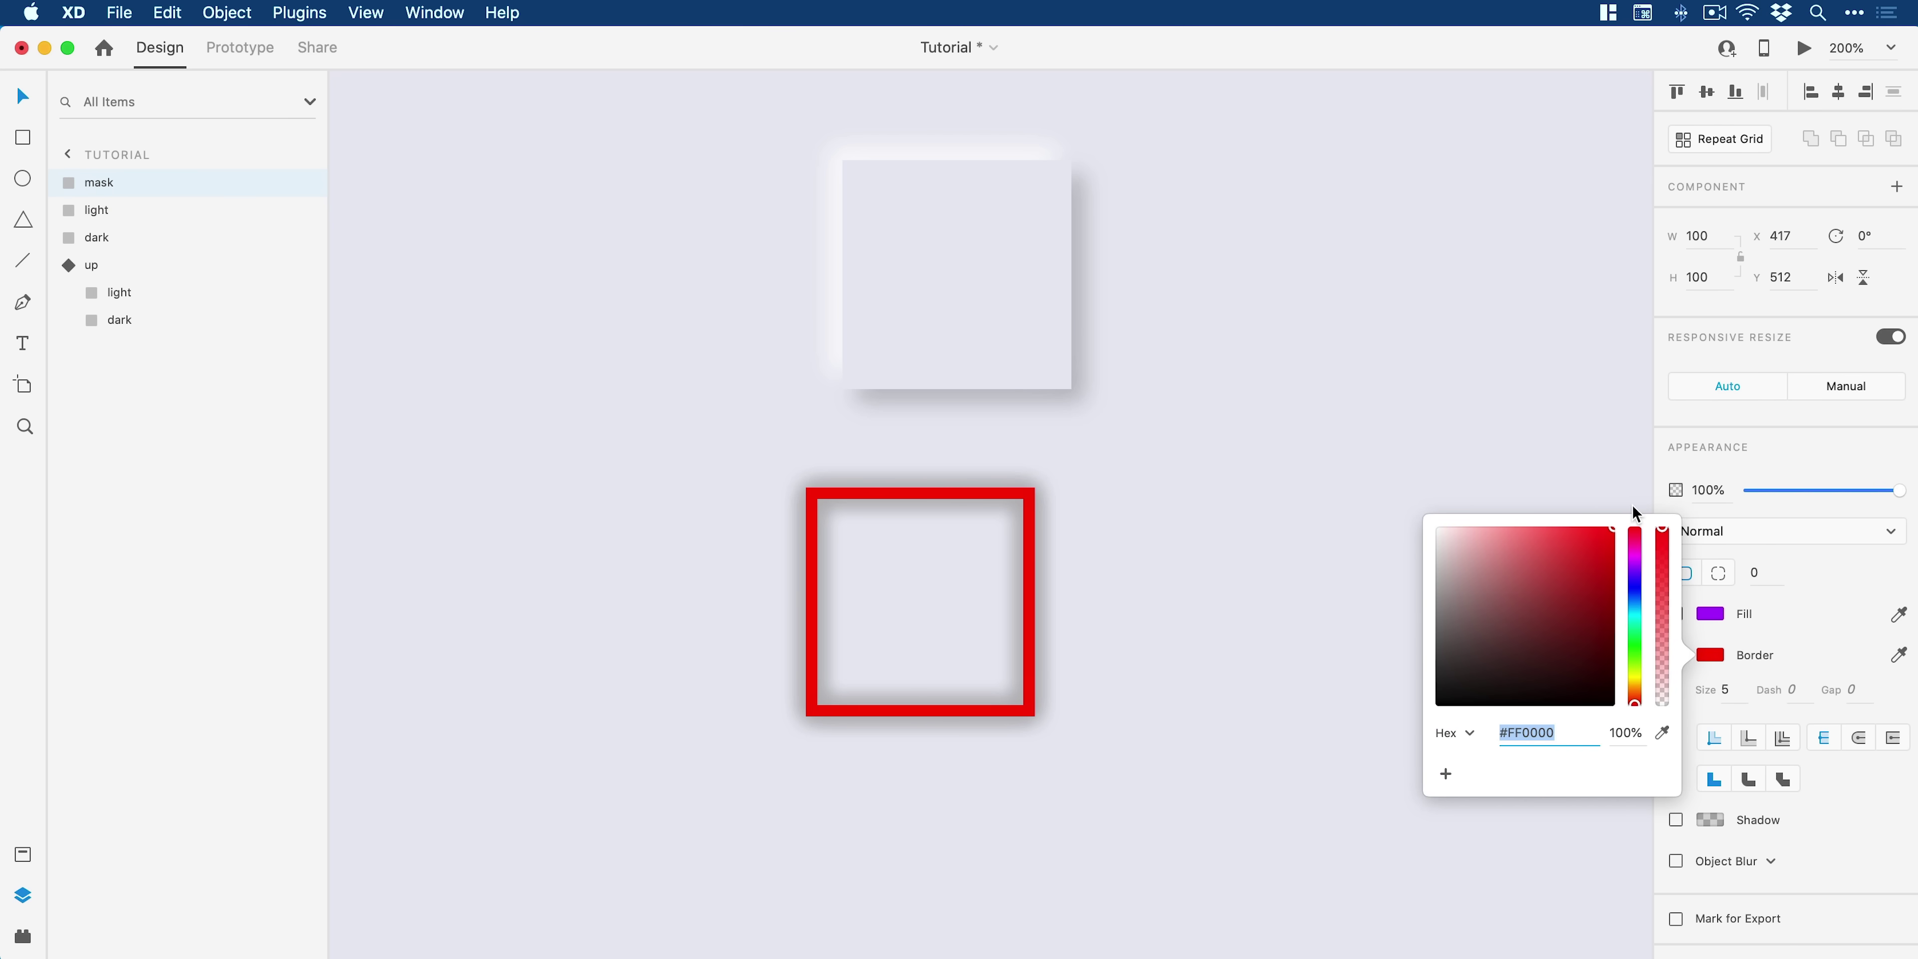
pyautogui.click(1720, 688)
pyautogui.write('1')
pyautogui.press('Return')
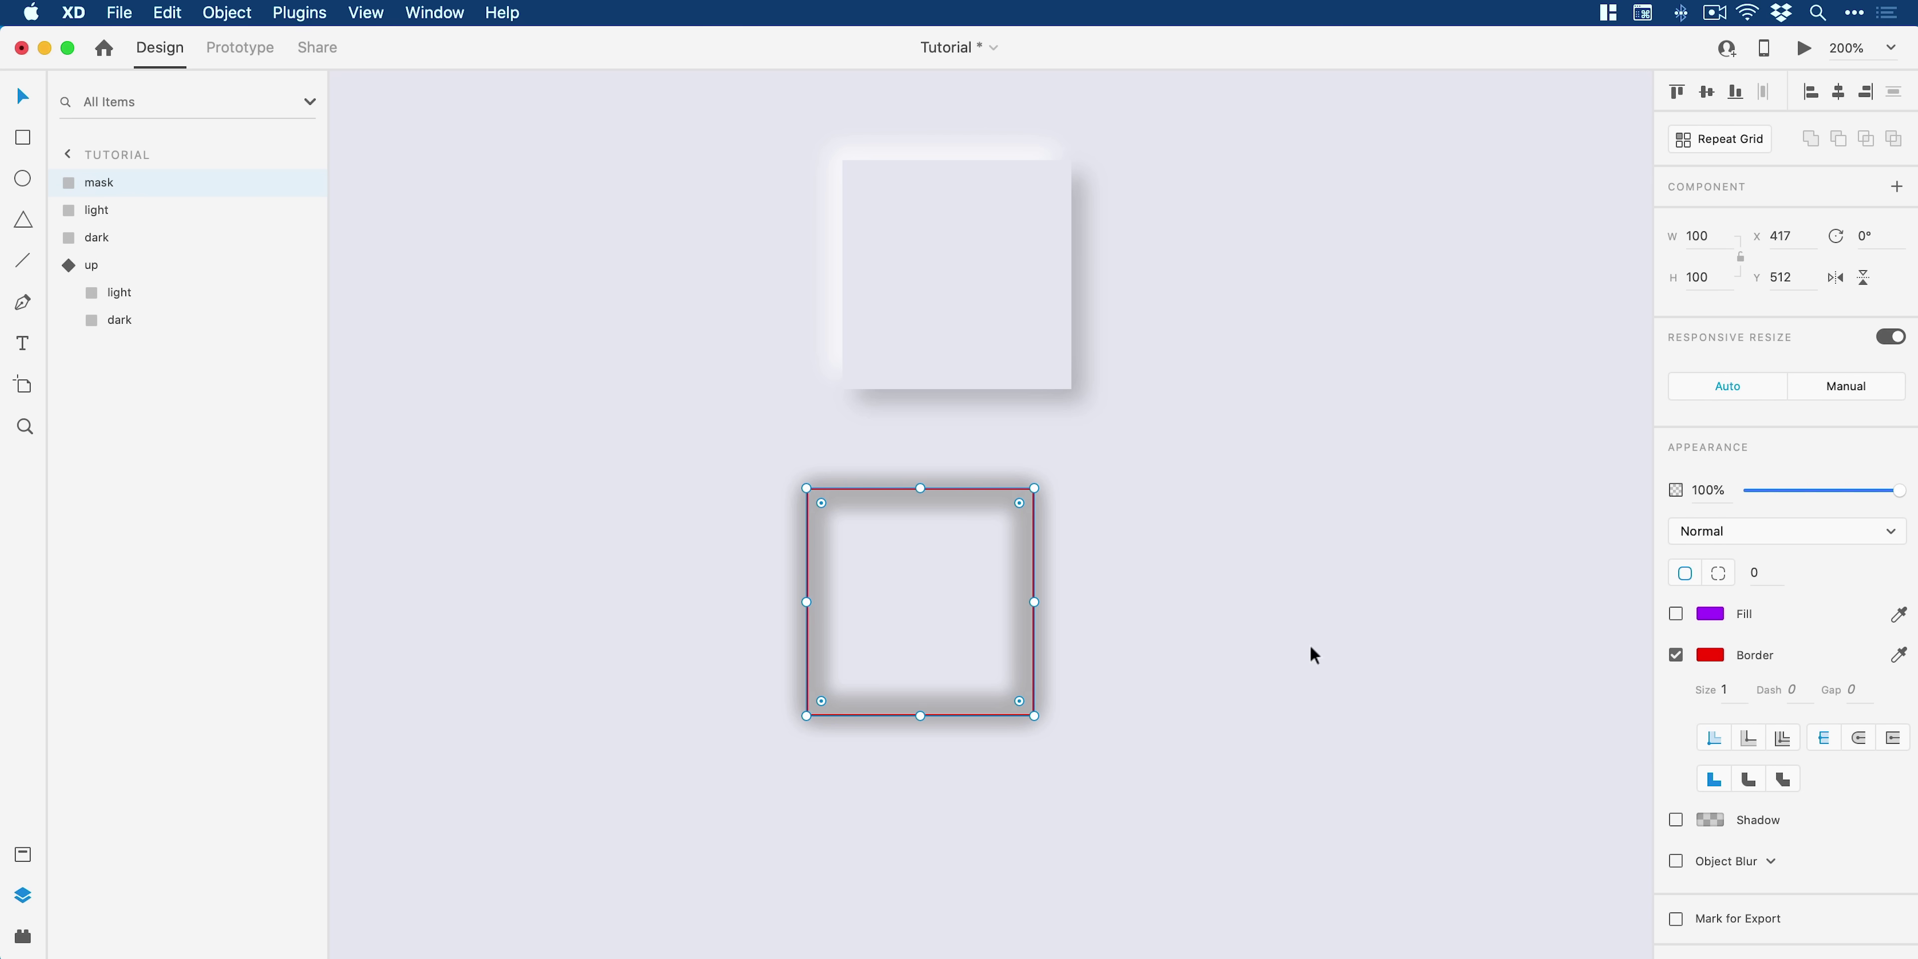
pyautogui.click(1310, 651)
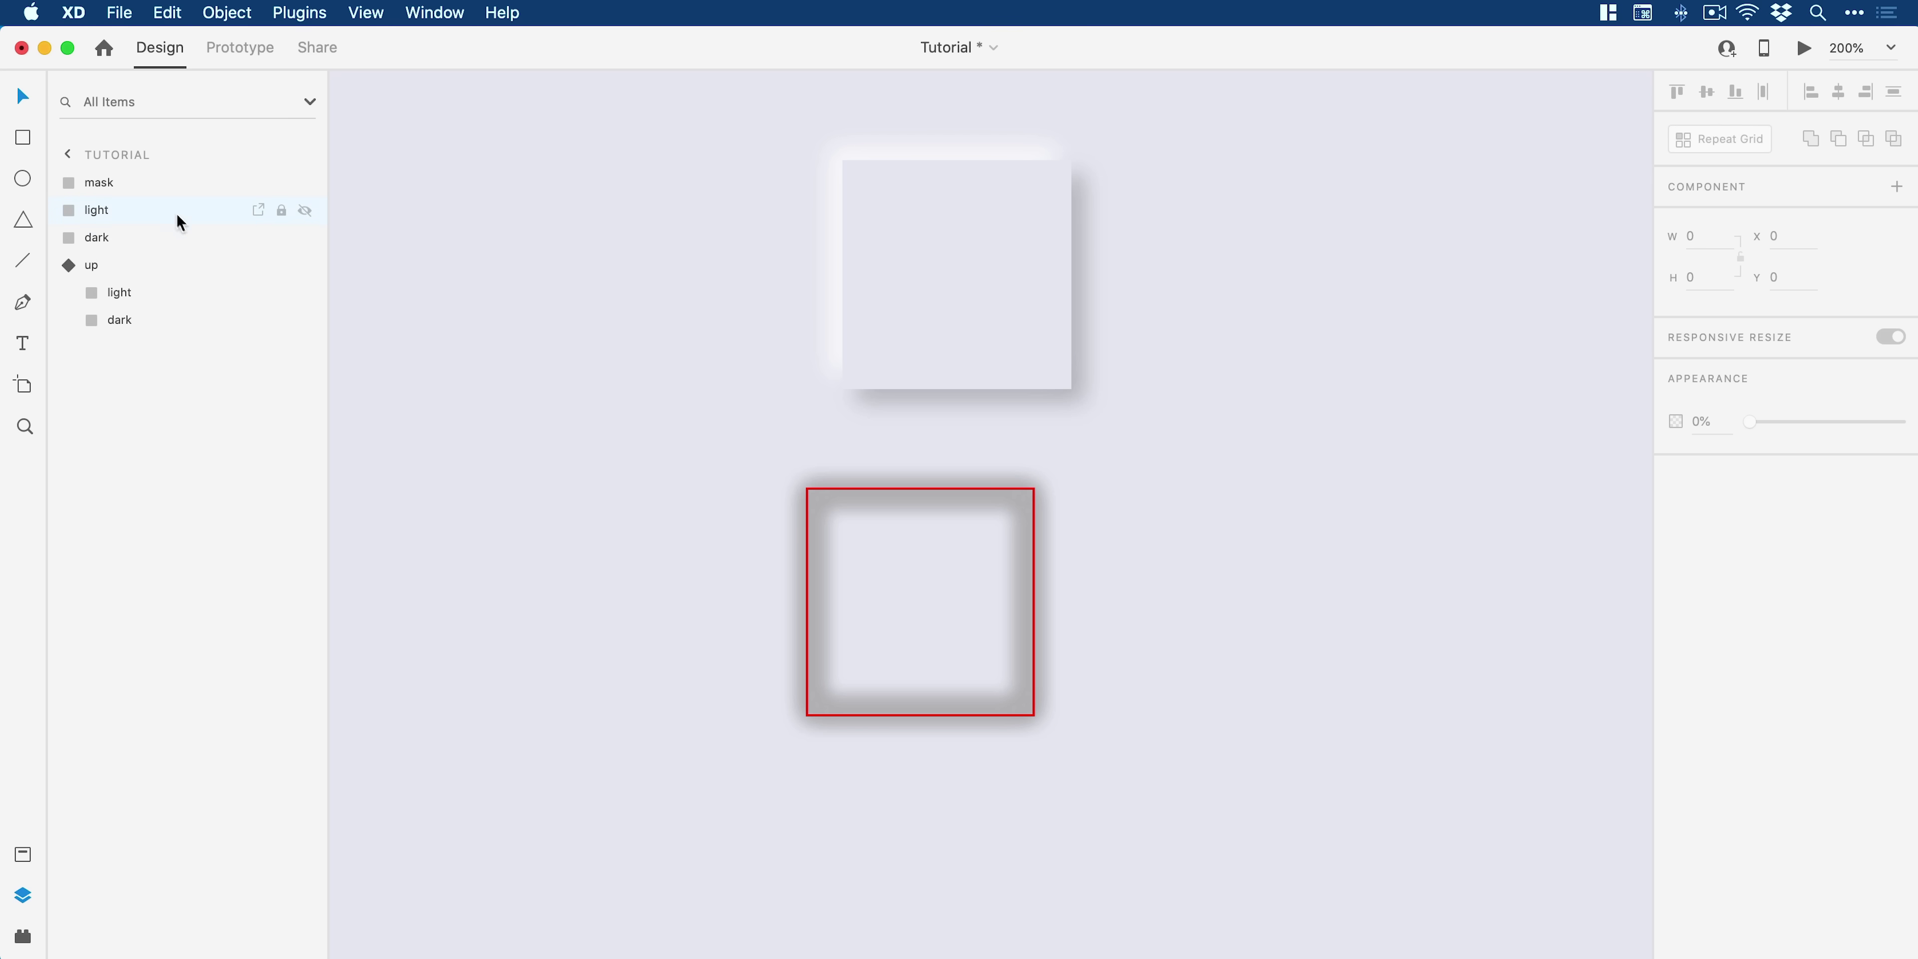
# Step: Resize the dark blurred square to 120×120
pyautogui.click(170, 233)
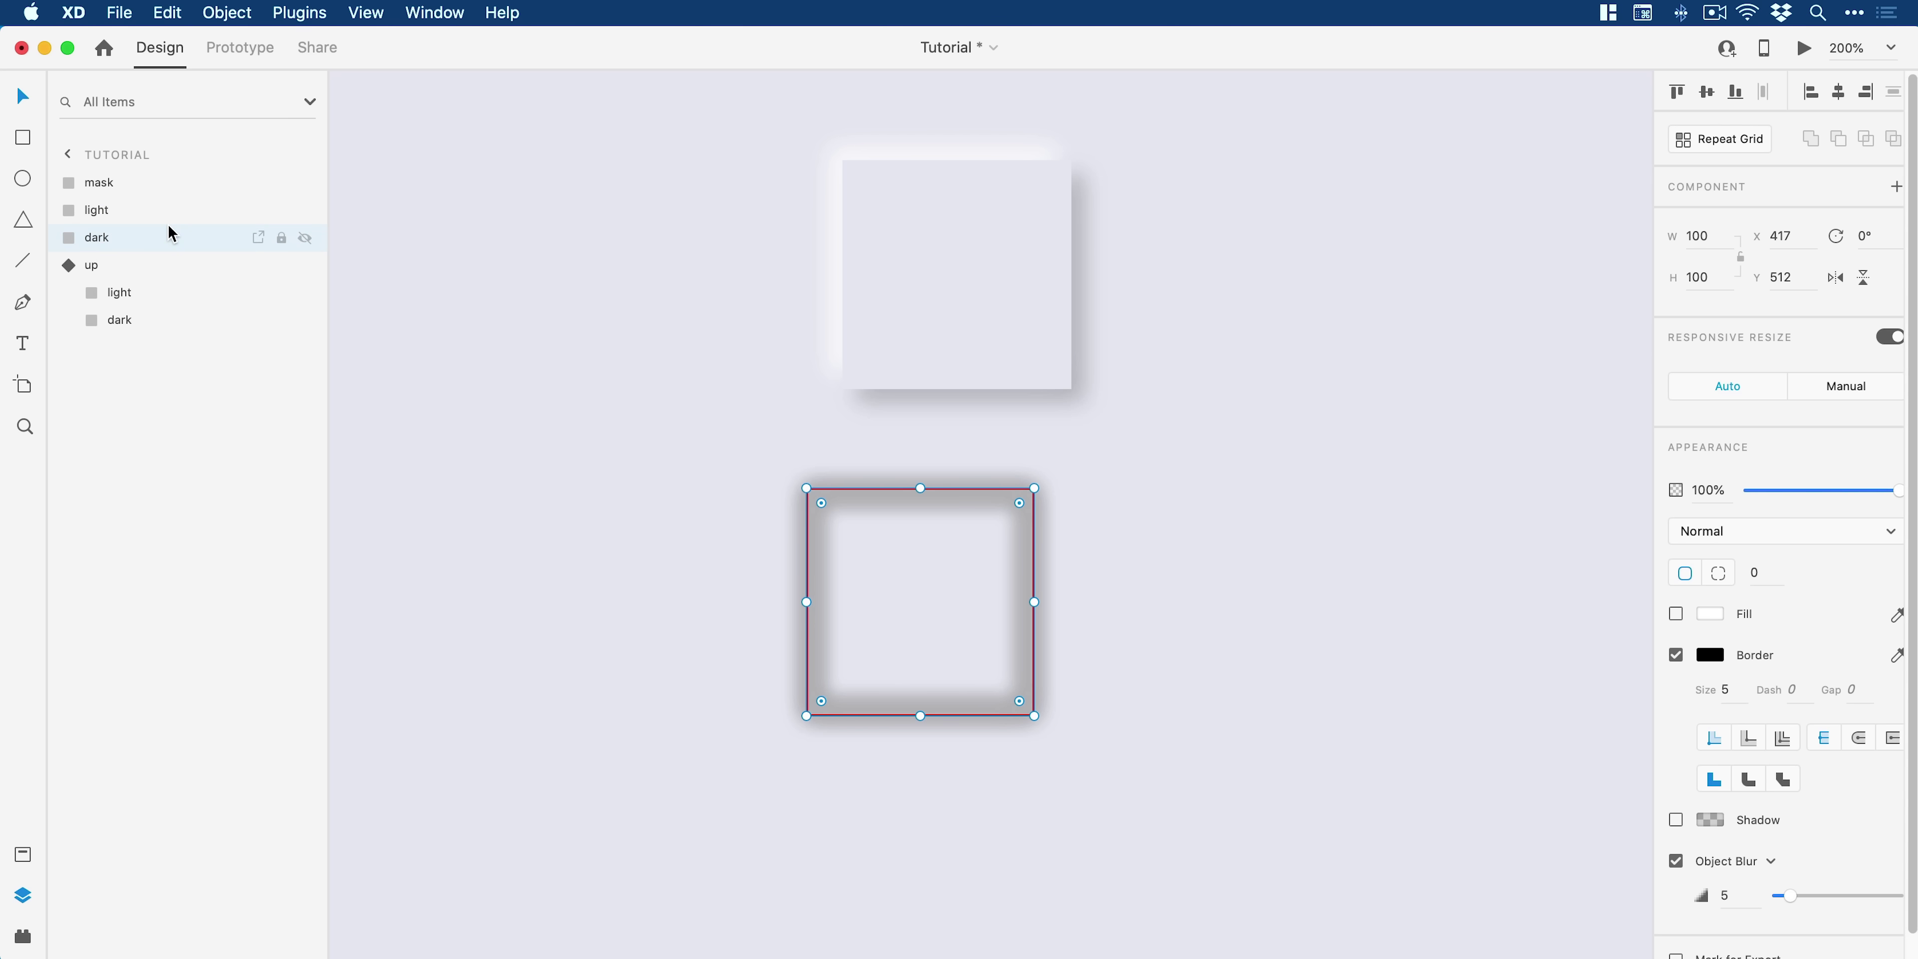
pyautogui.moveTo(1034, 716); pyautogui.dragTo(1066, 750)
pyautogui.press('super+z')
pyautogui.click(1711, 229)
pyautogui.write('120')
pyautogui.press('Tab')
pyautogui.write('120')
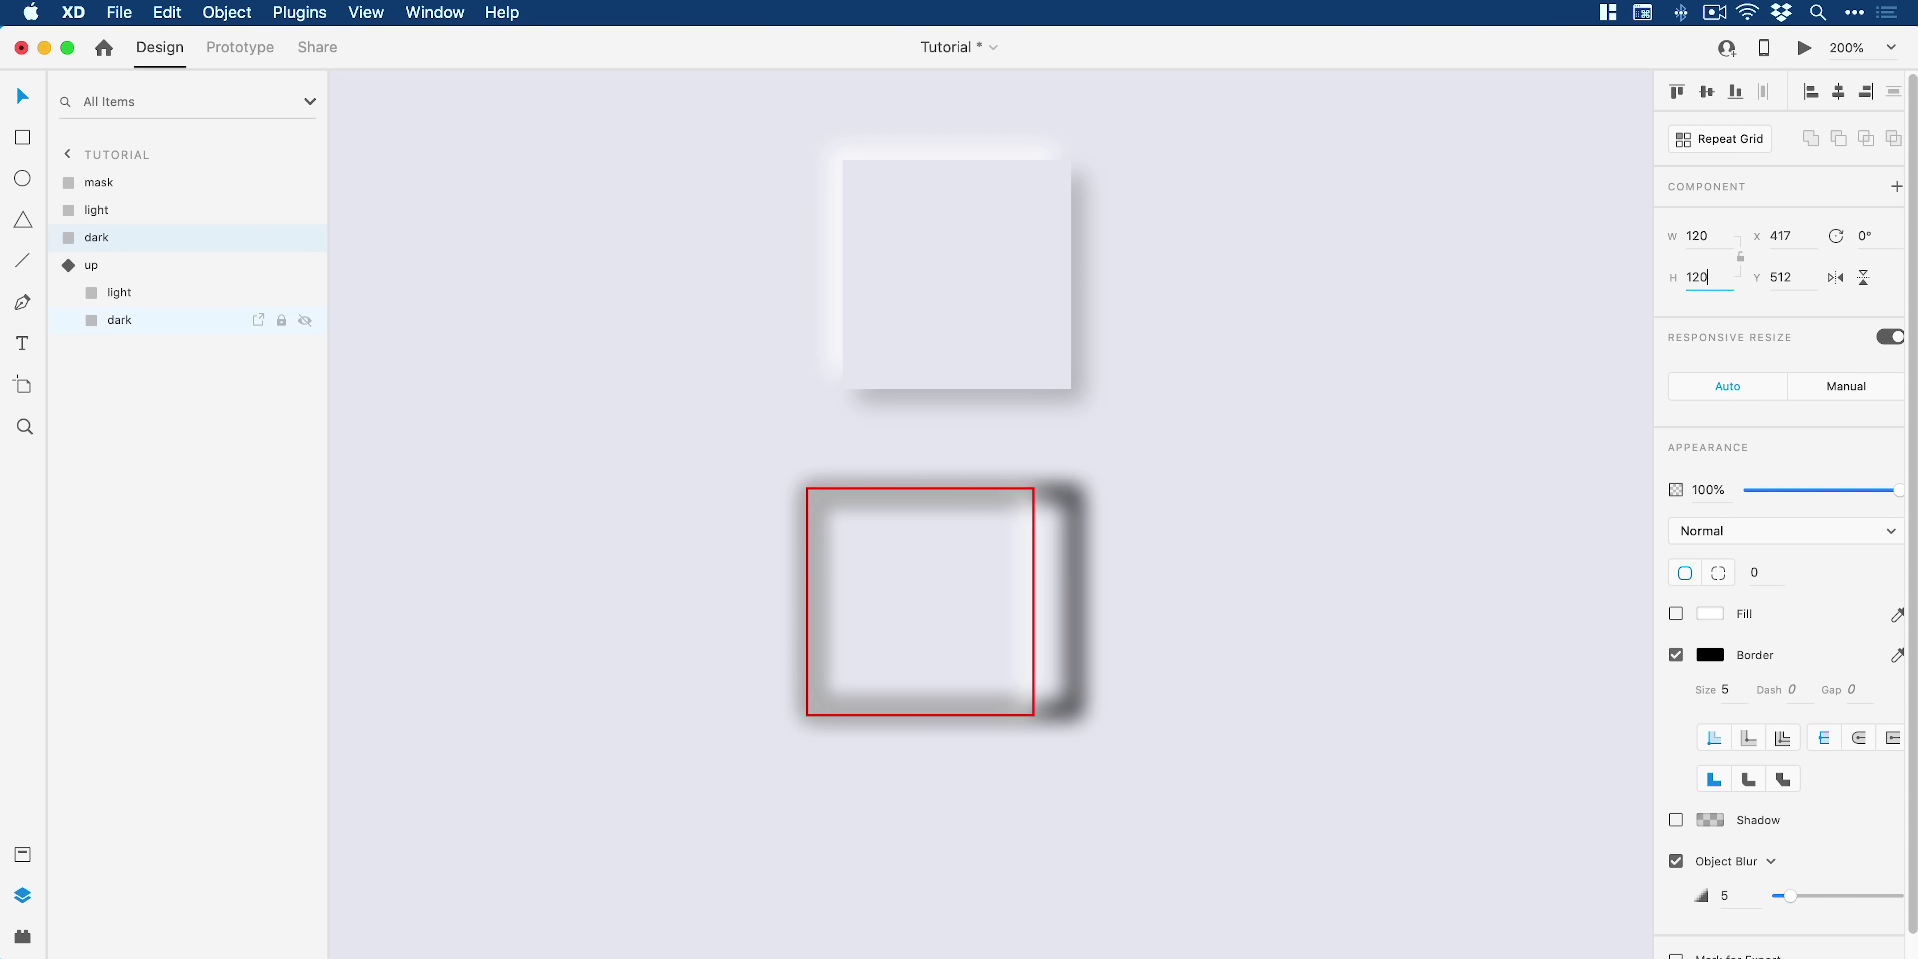
pyautogui.press('Return')
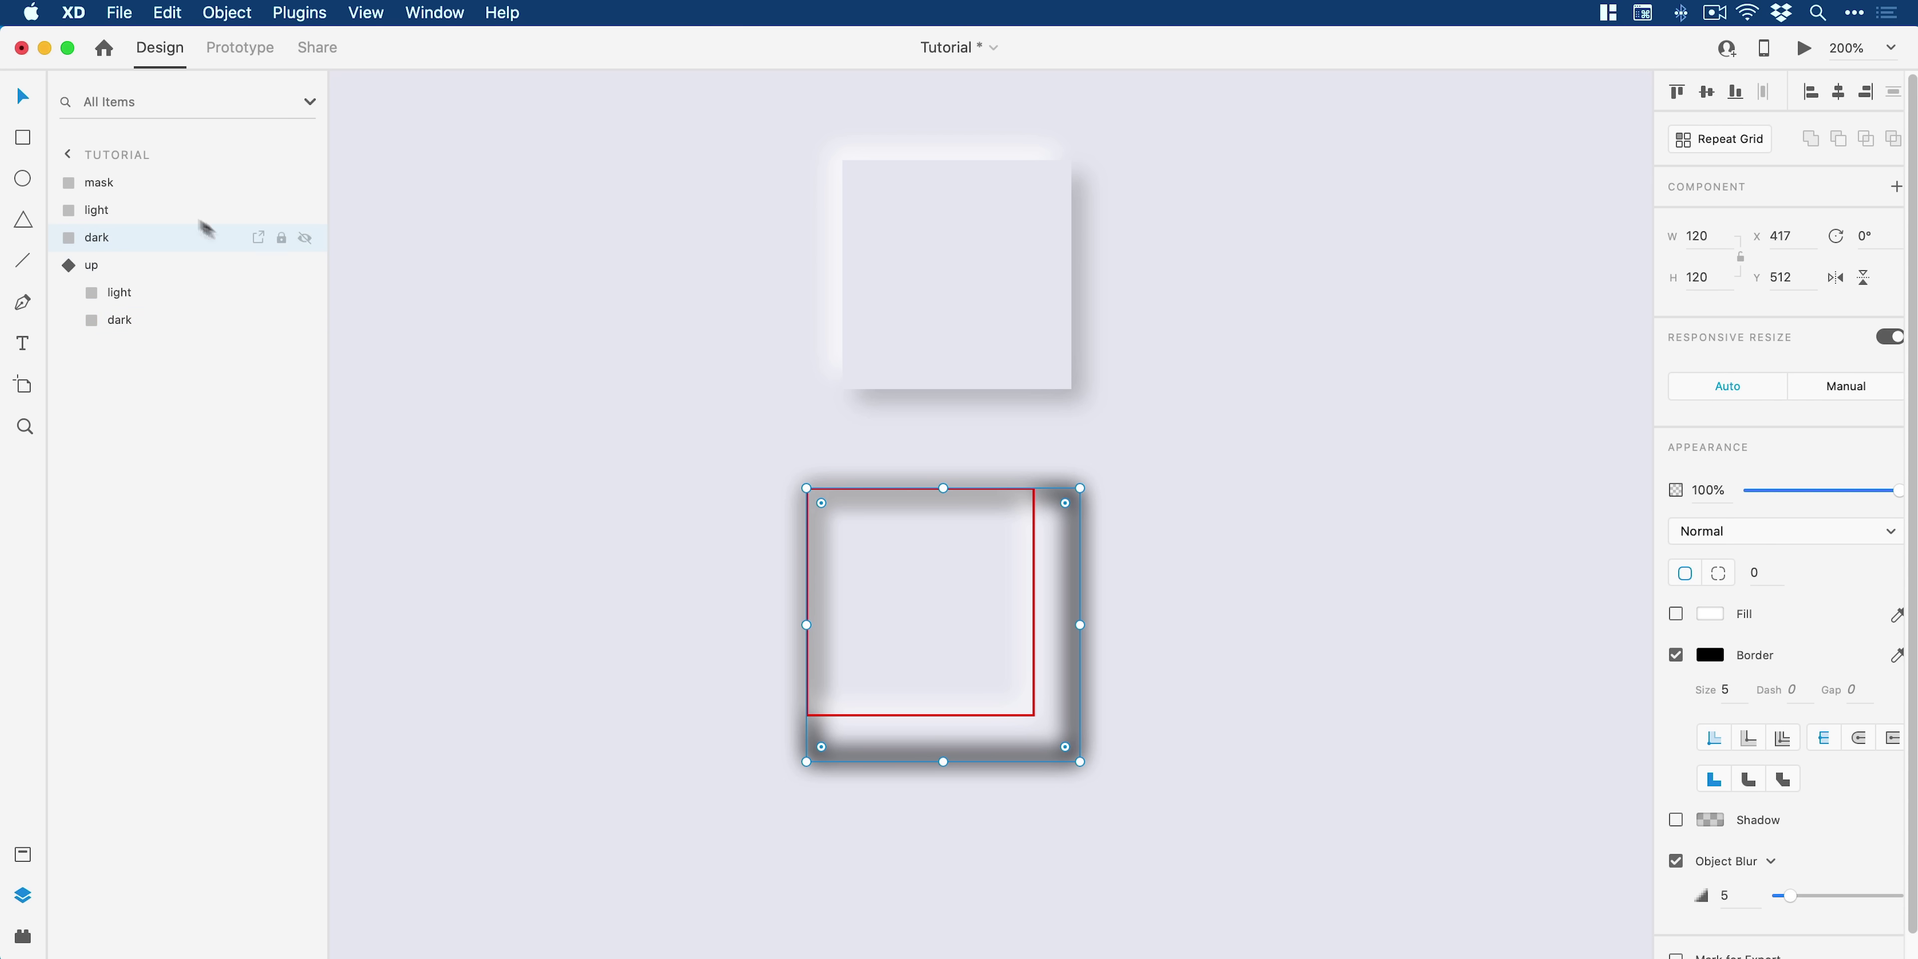
# Step: Resize the light square to 120×120 and nudge it to X 397, Y 492
pyautogui.click(185, 213)
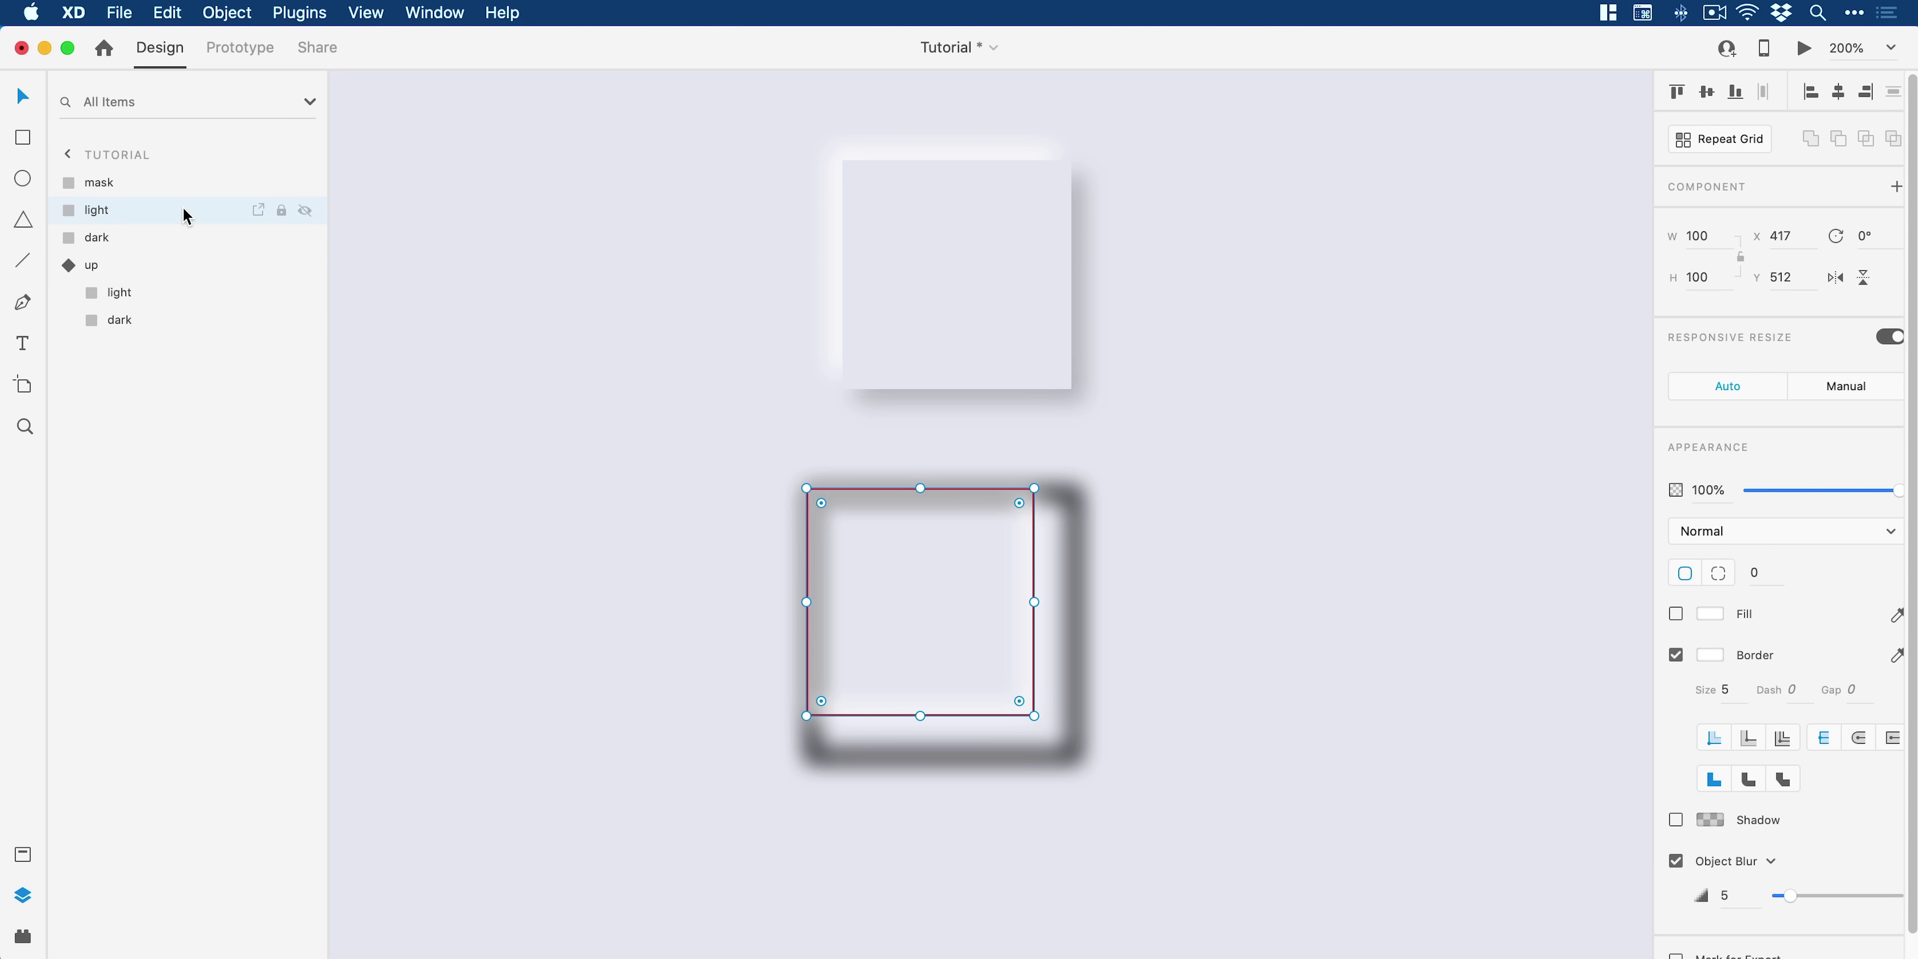
pyautogui.click(1695, 238)
pyautogui.write('120')
pyautogui.press('Tab')
pyautogui.write('120')
pyautogui.press('Return')
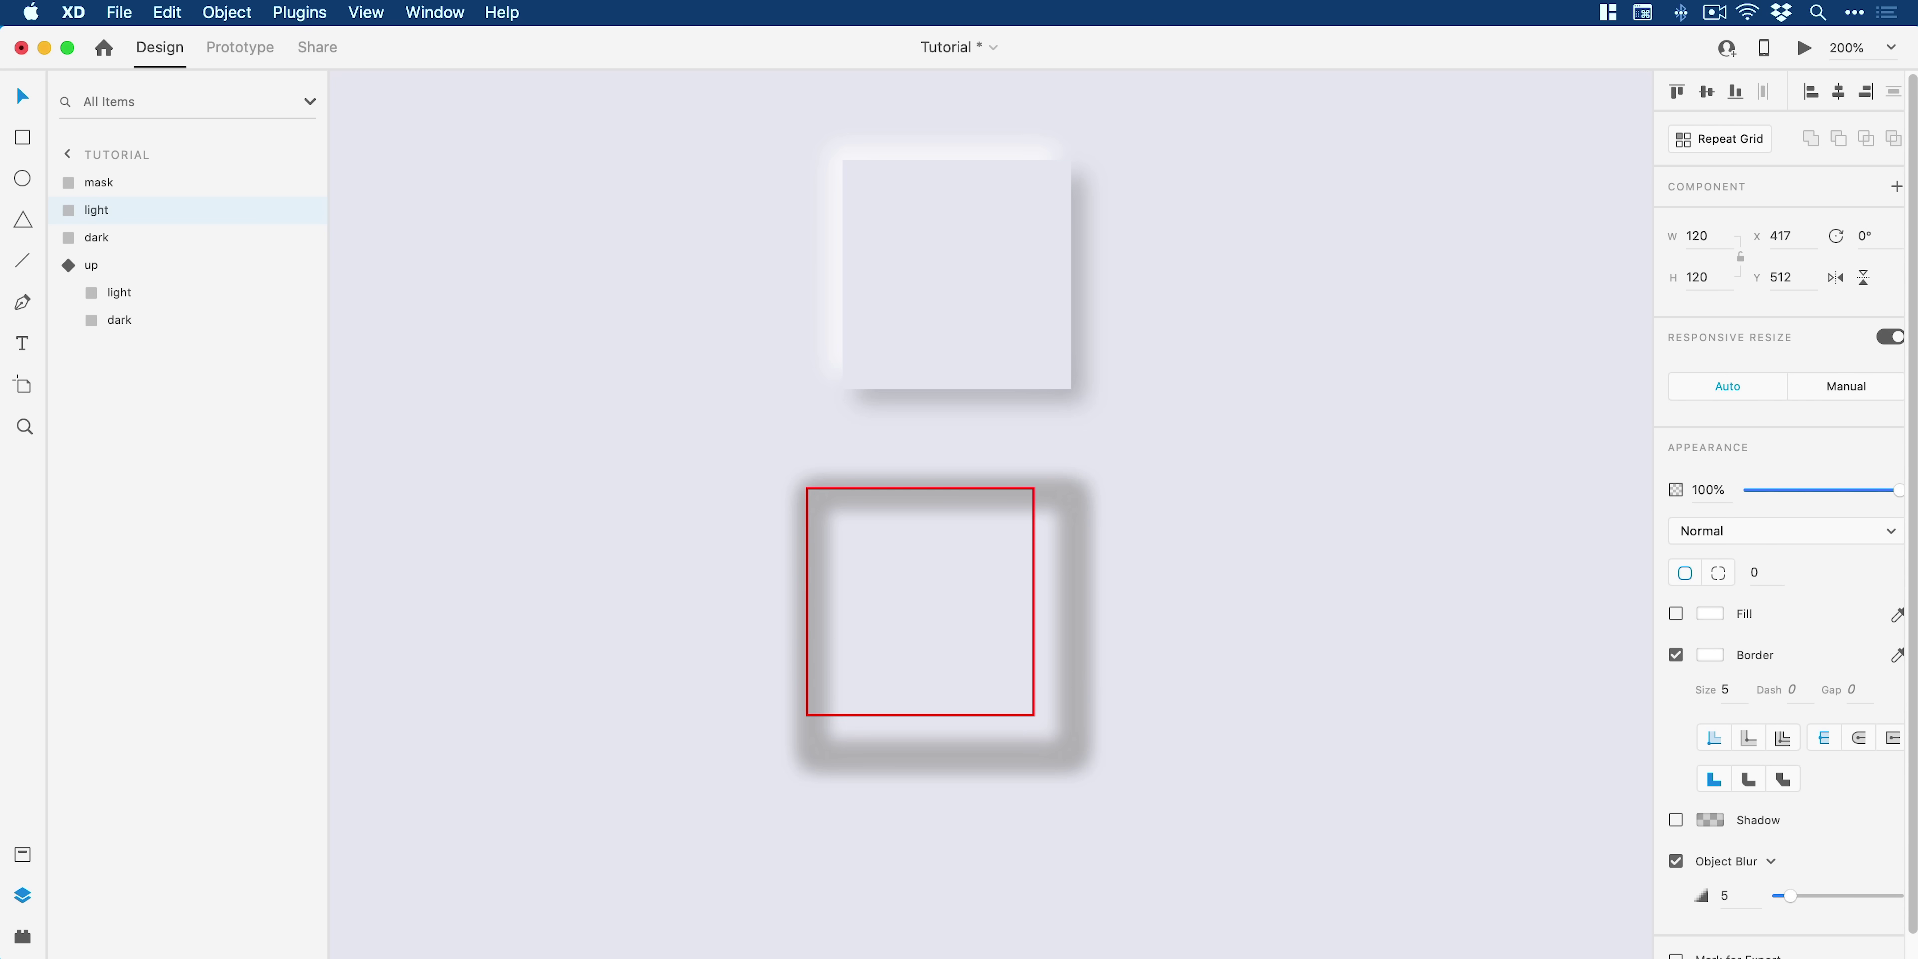
pyautogui.hotkey('shift', 'Left')
pyautogui.hotkey('shift', 'Up')
pyautogui.hotkey('shift', 'Left')
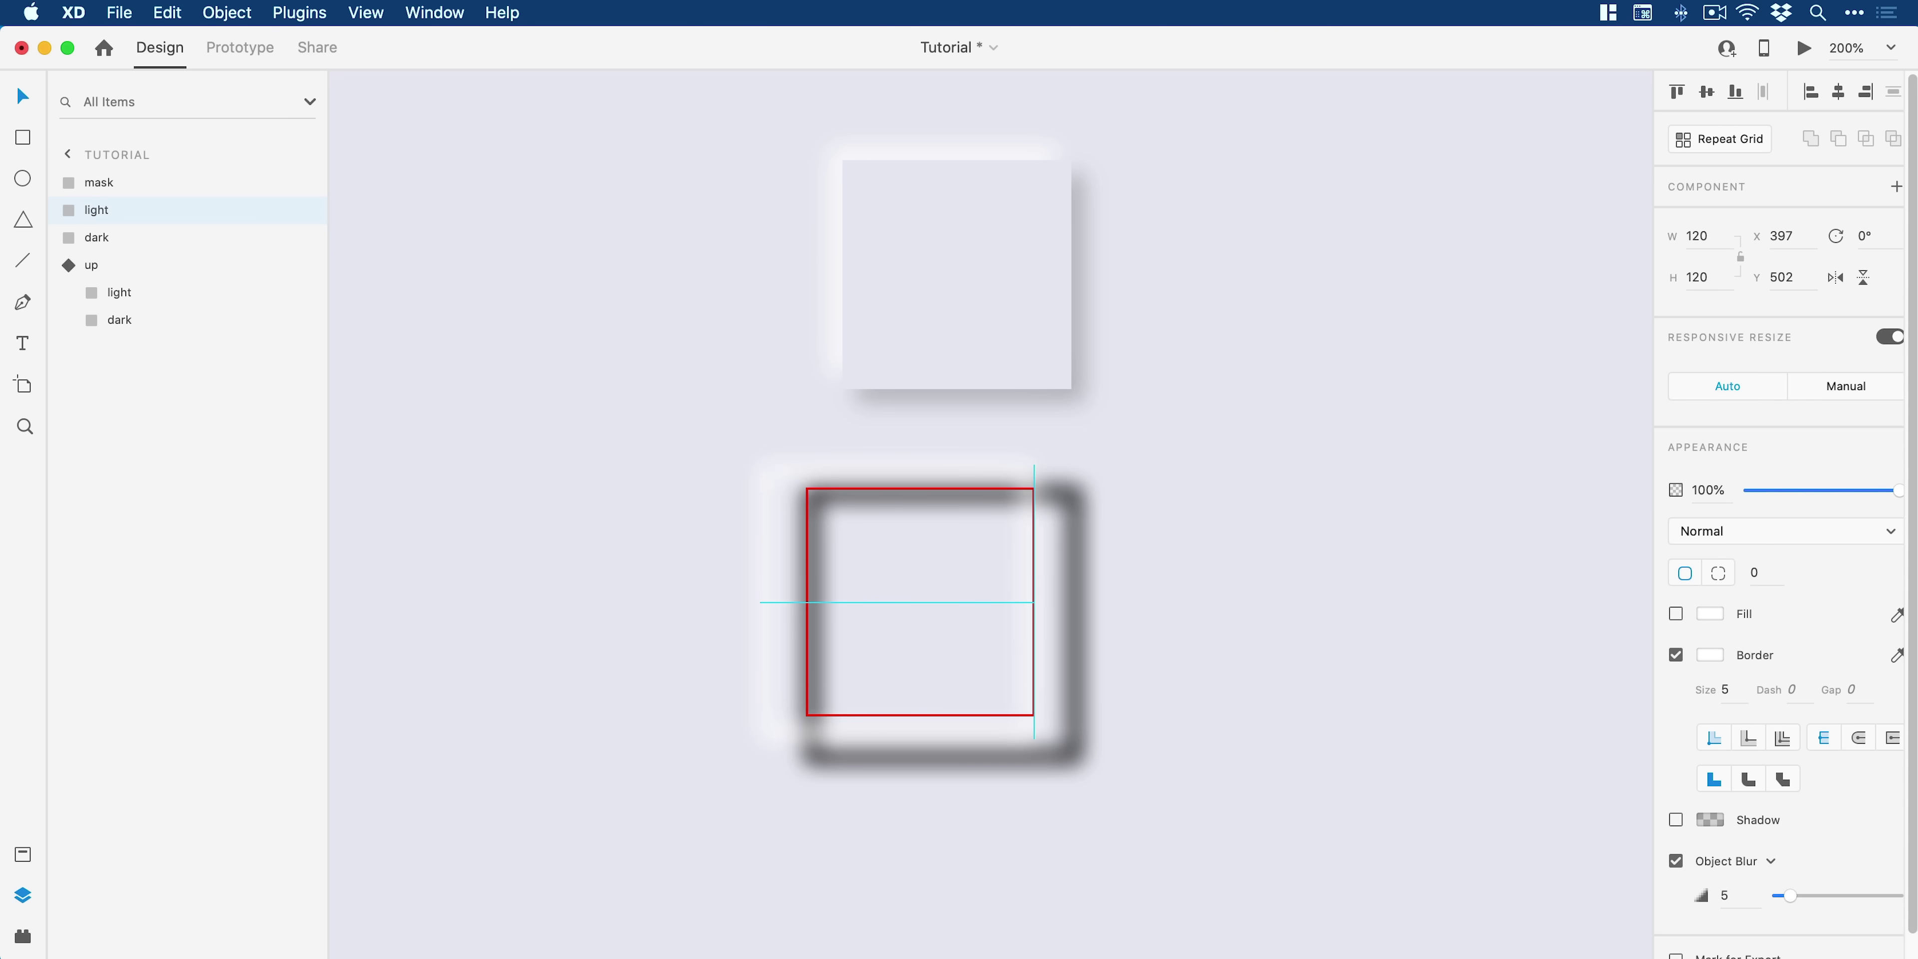
pyautogui.hotkey('shift', 'Up')
pyautogui.hotkey('shift', 'Left')
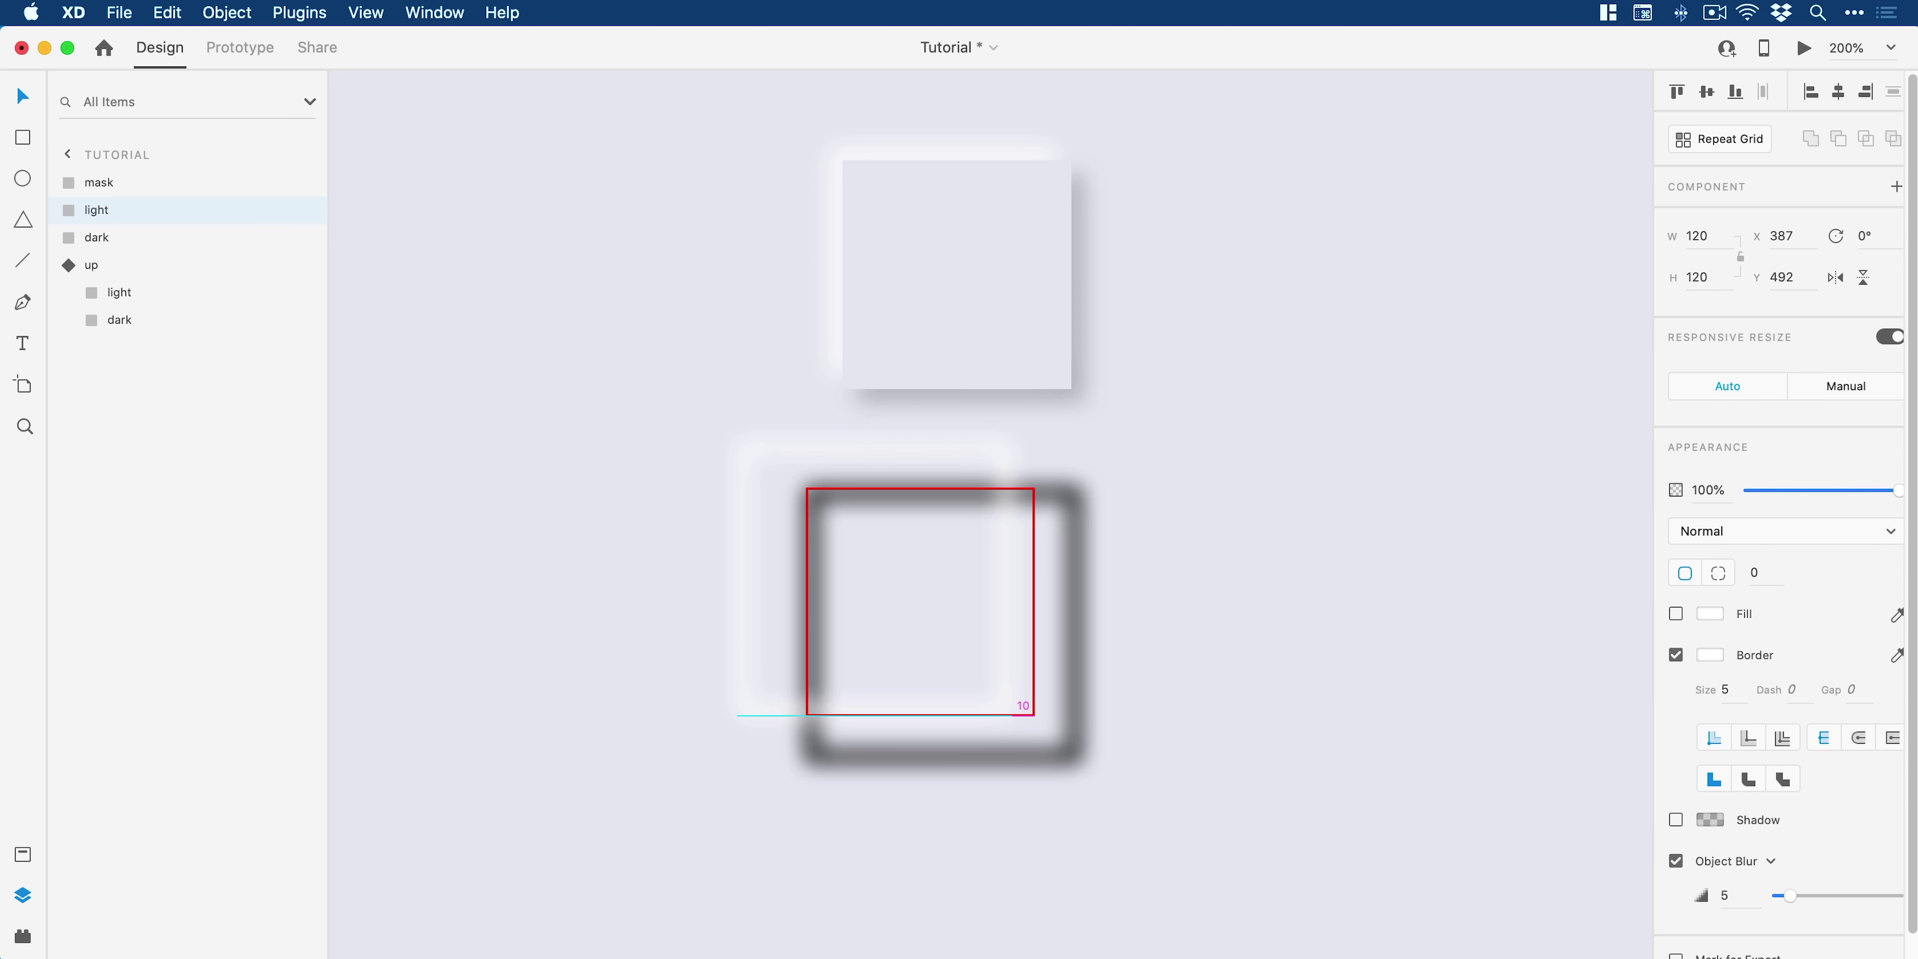
pyautogui.hotkey('shift', 'Right')
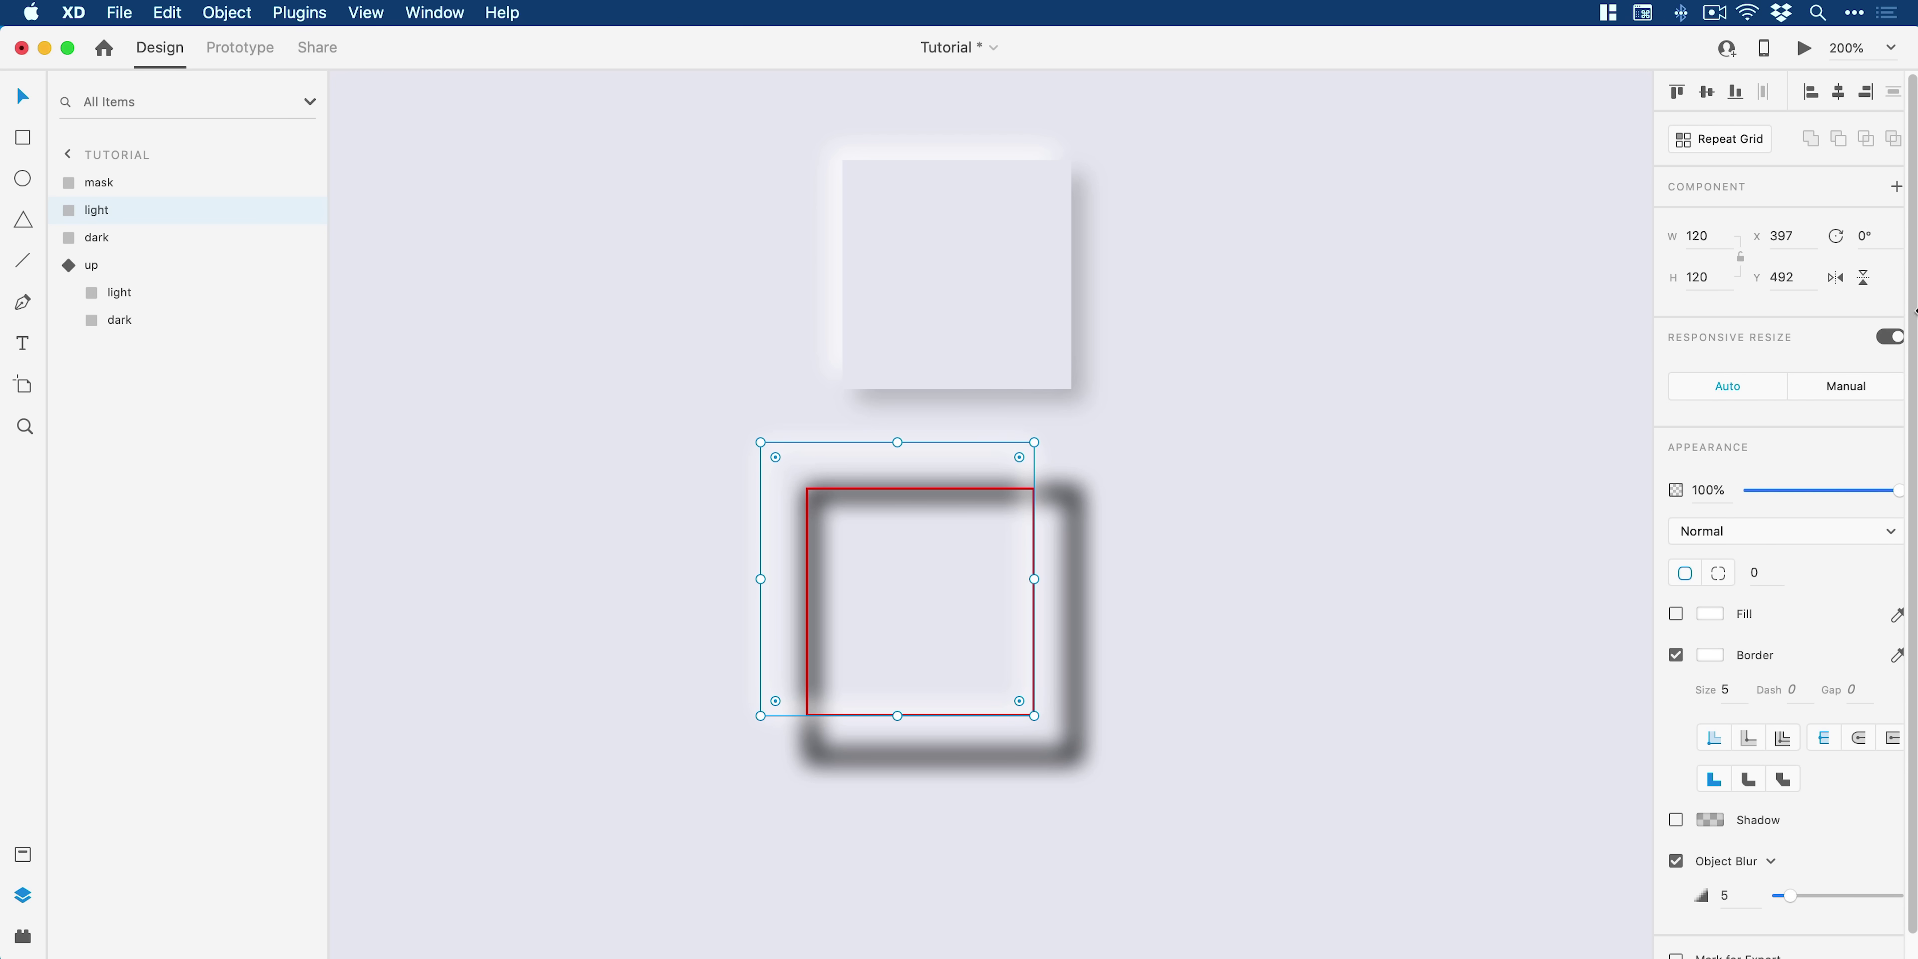
# Step: Set the light square's border colour back to white #FFFFFF
pyautogui.click(1709, 655)
pyautogui.moveTo(1609, 612)
pyautogui.mouseDown()
pyautogui.moveTo(1610, 550)
pyautogui.moveTo(1631, 592)
pyautogui.mouseUp()
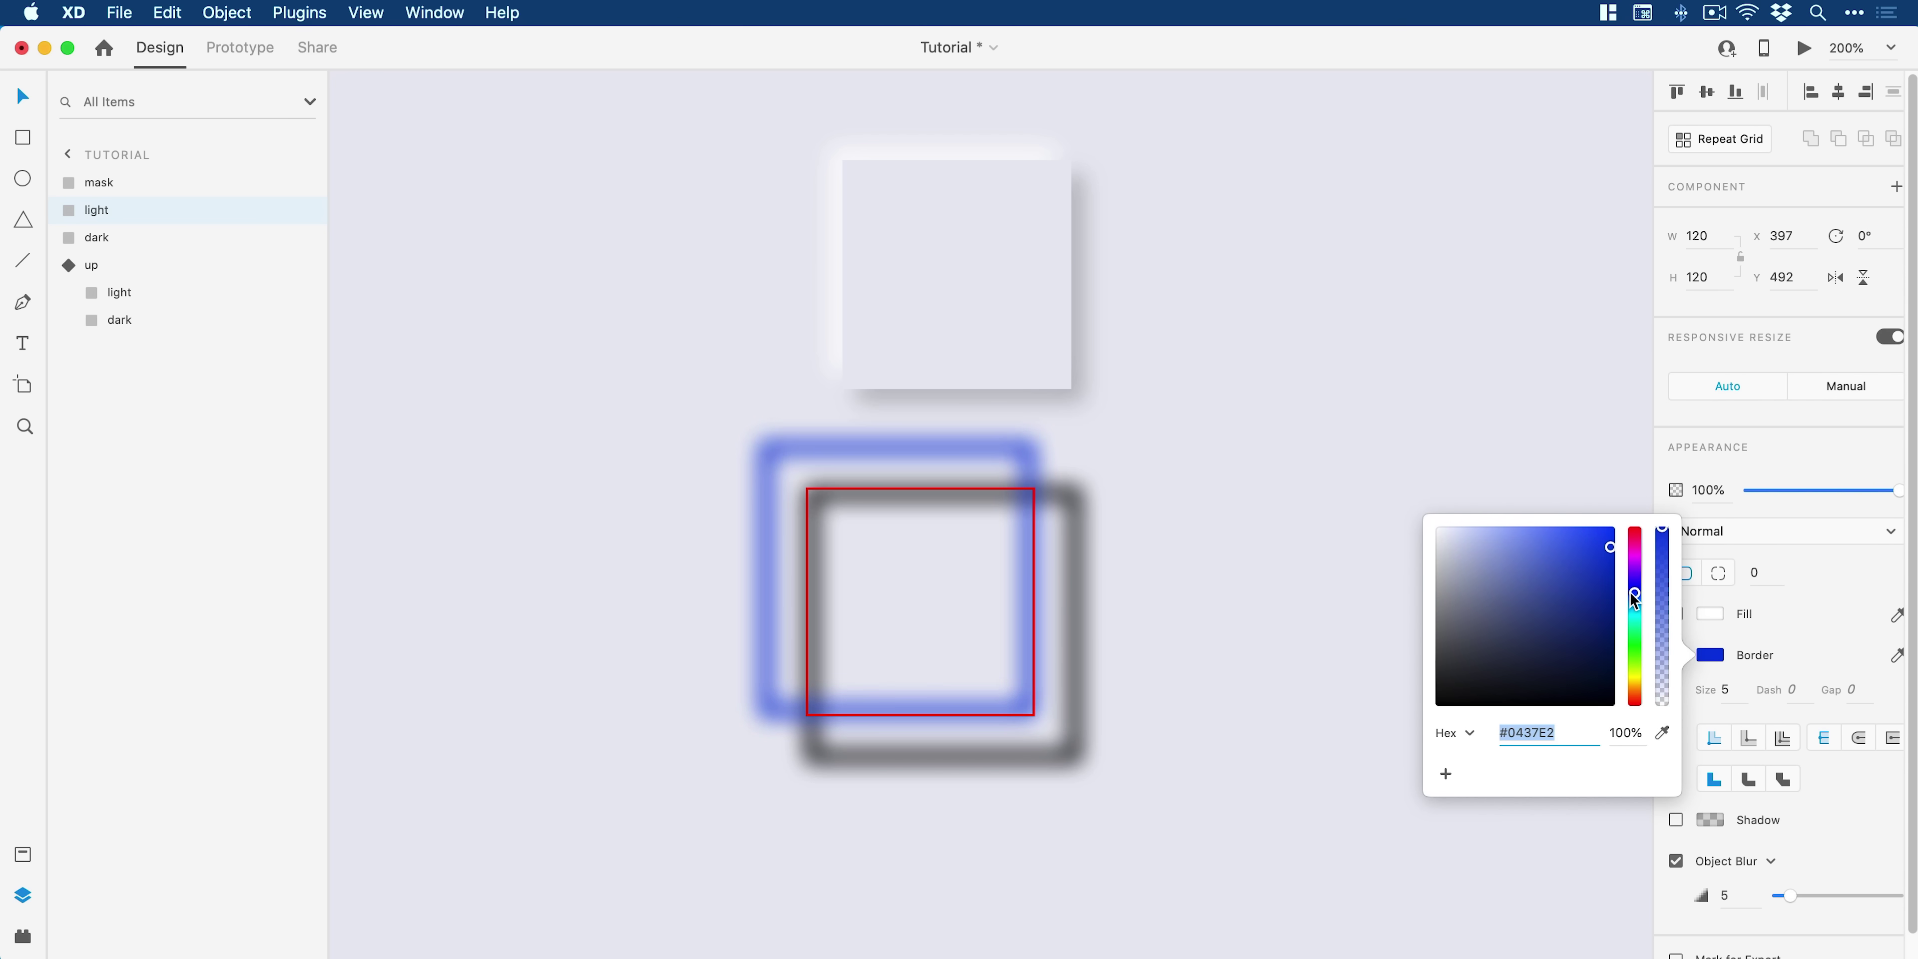
pyautogui.click(1223, 484)
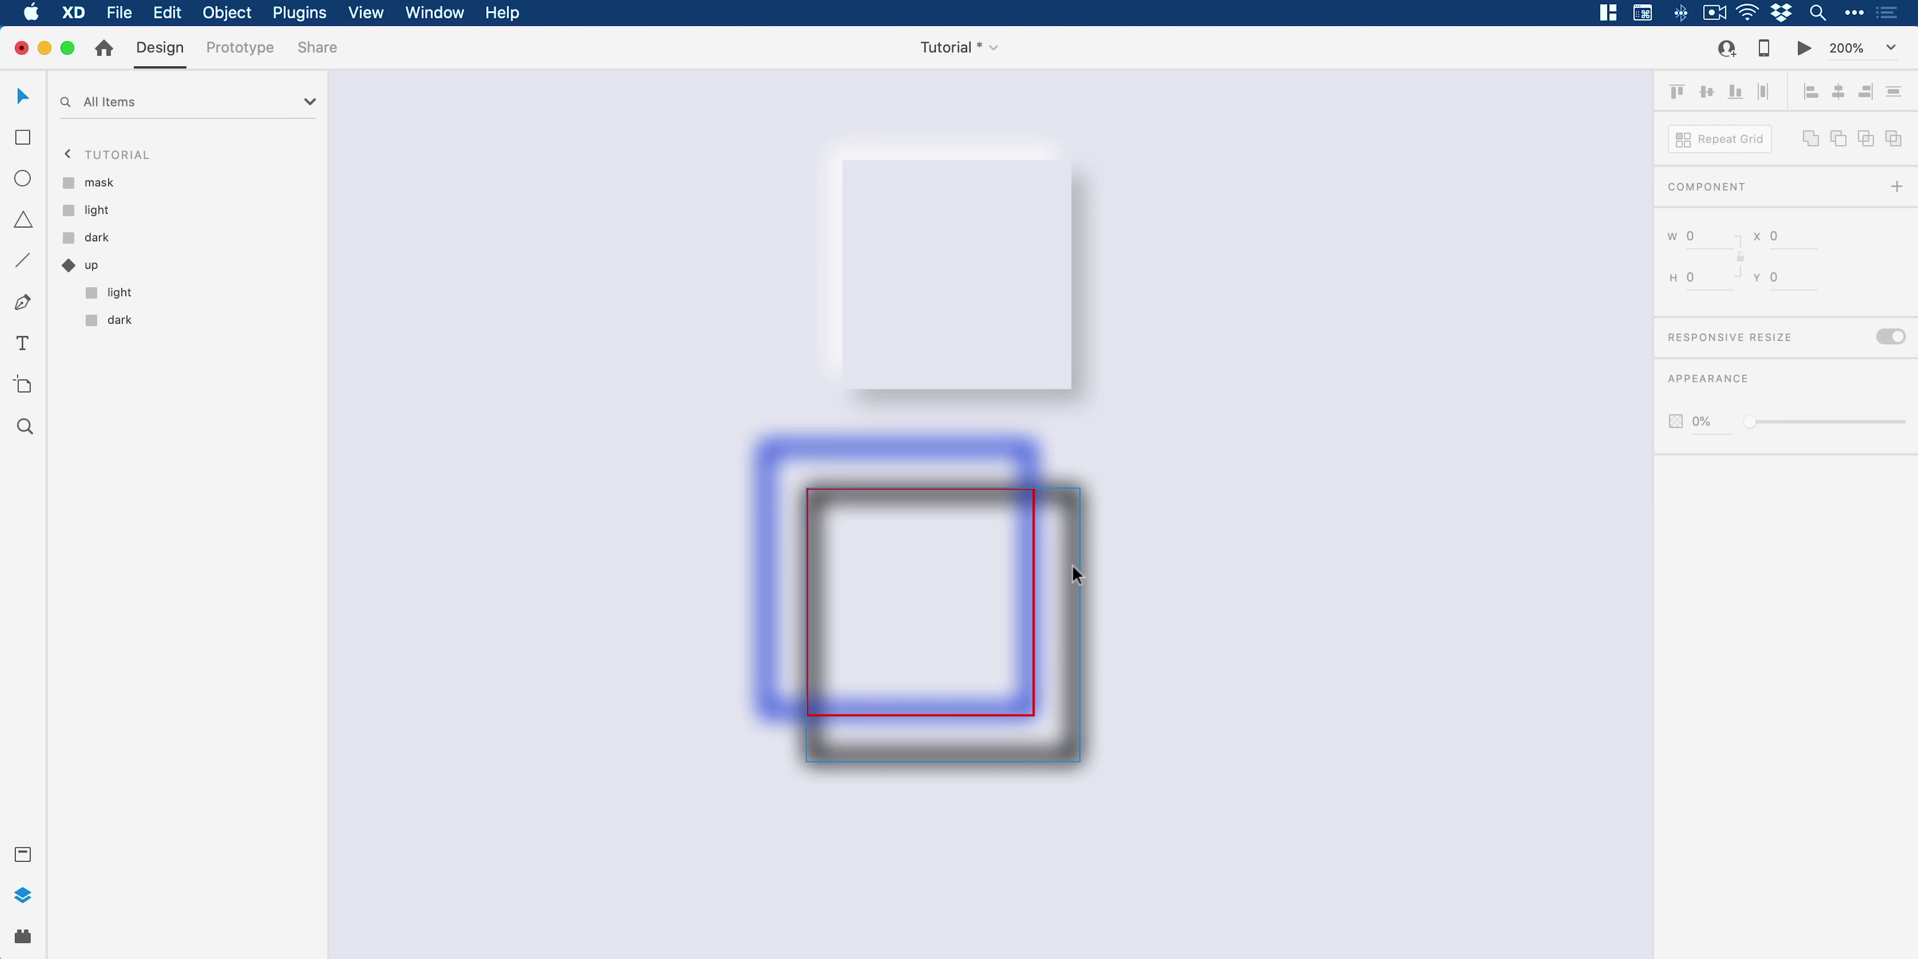
pyautogui.click(1010, 447)
pyautogui.moveTo(1009, 444); pyautogui.dragTo(1010, 445)
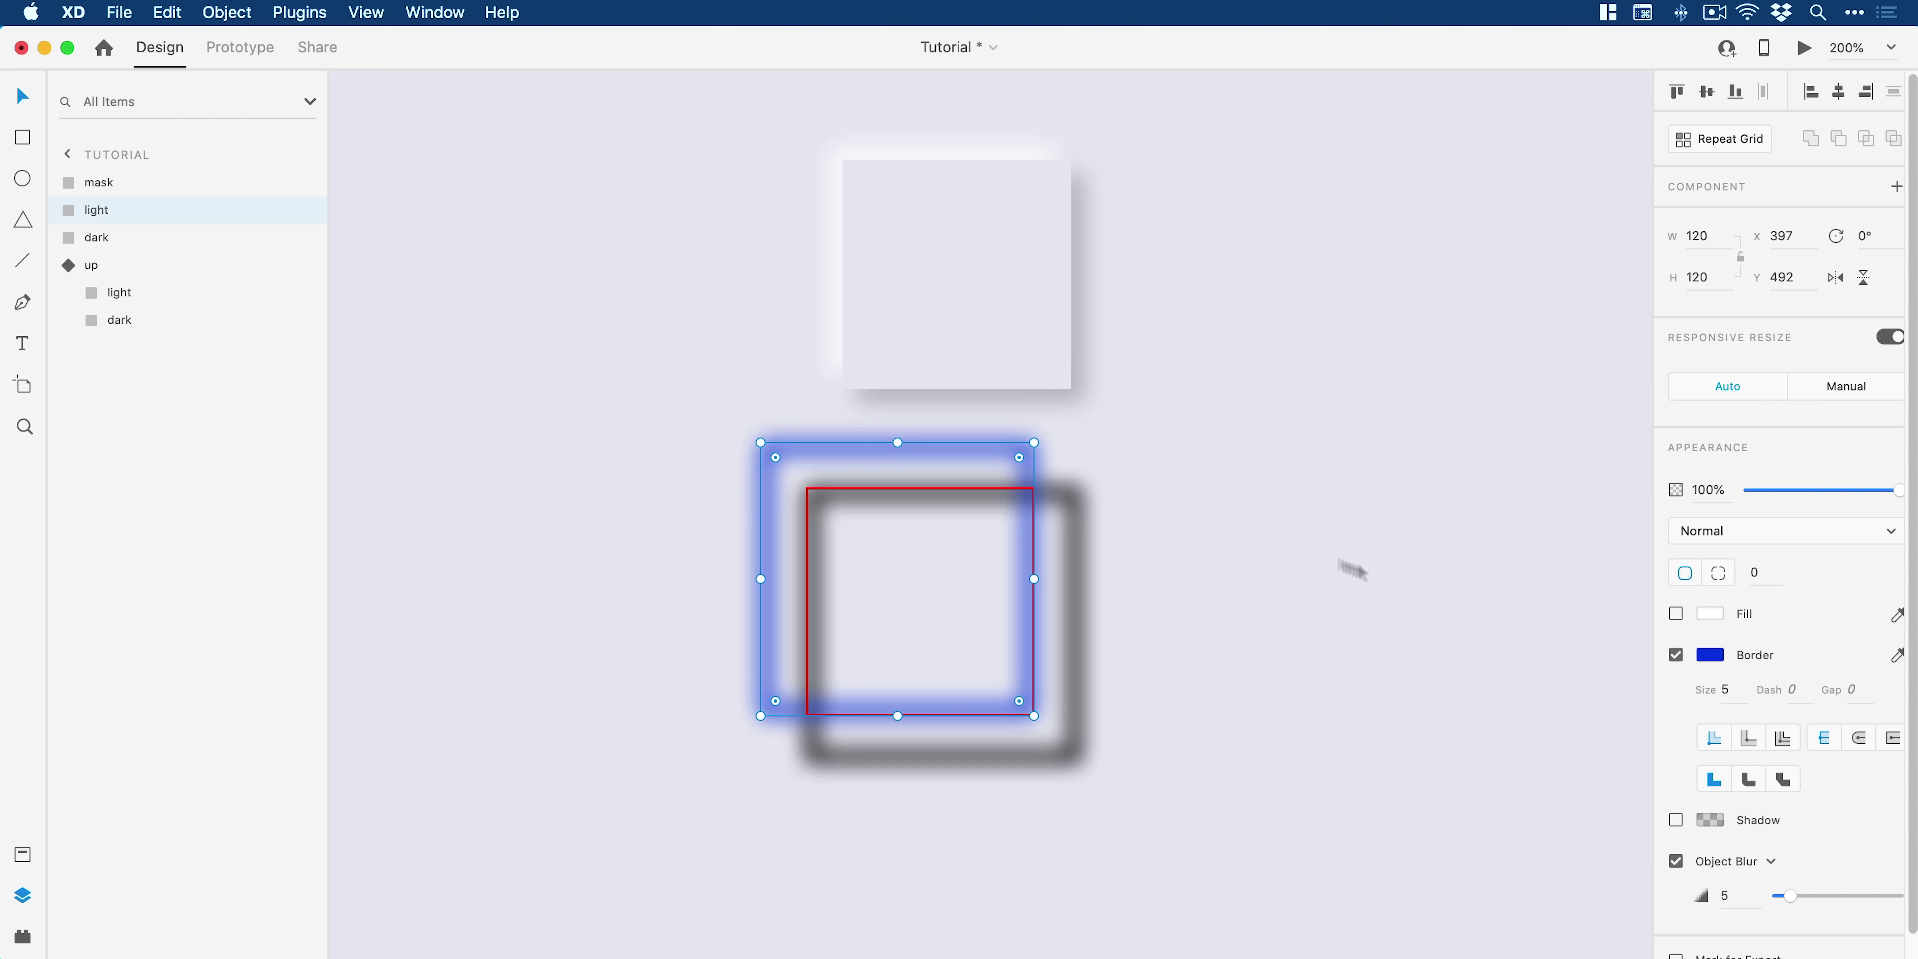
pyautogui.click(1710, 654)
pyautogui.click(1545, 627)
pyautogui.moveTo(1546, 627); pyautogui.dragTo(1391, 514)
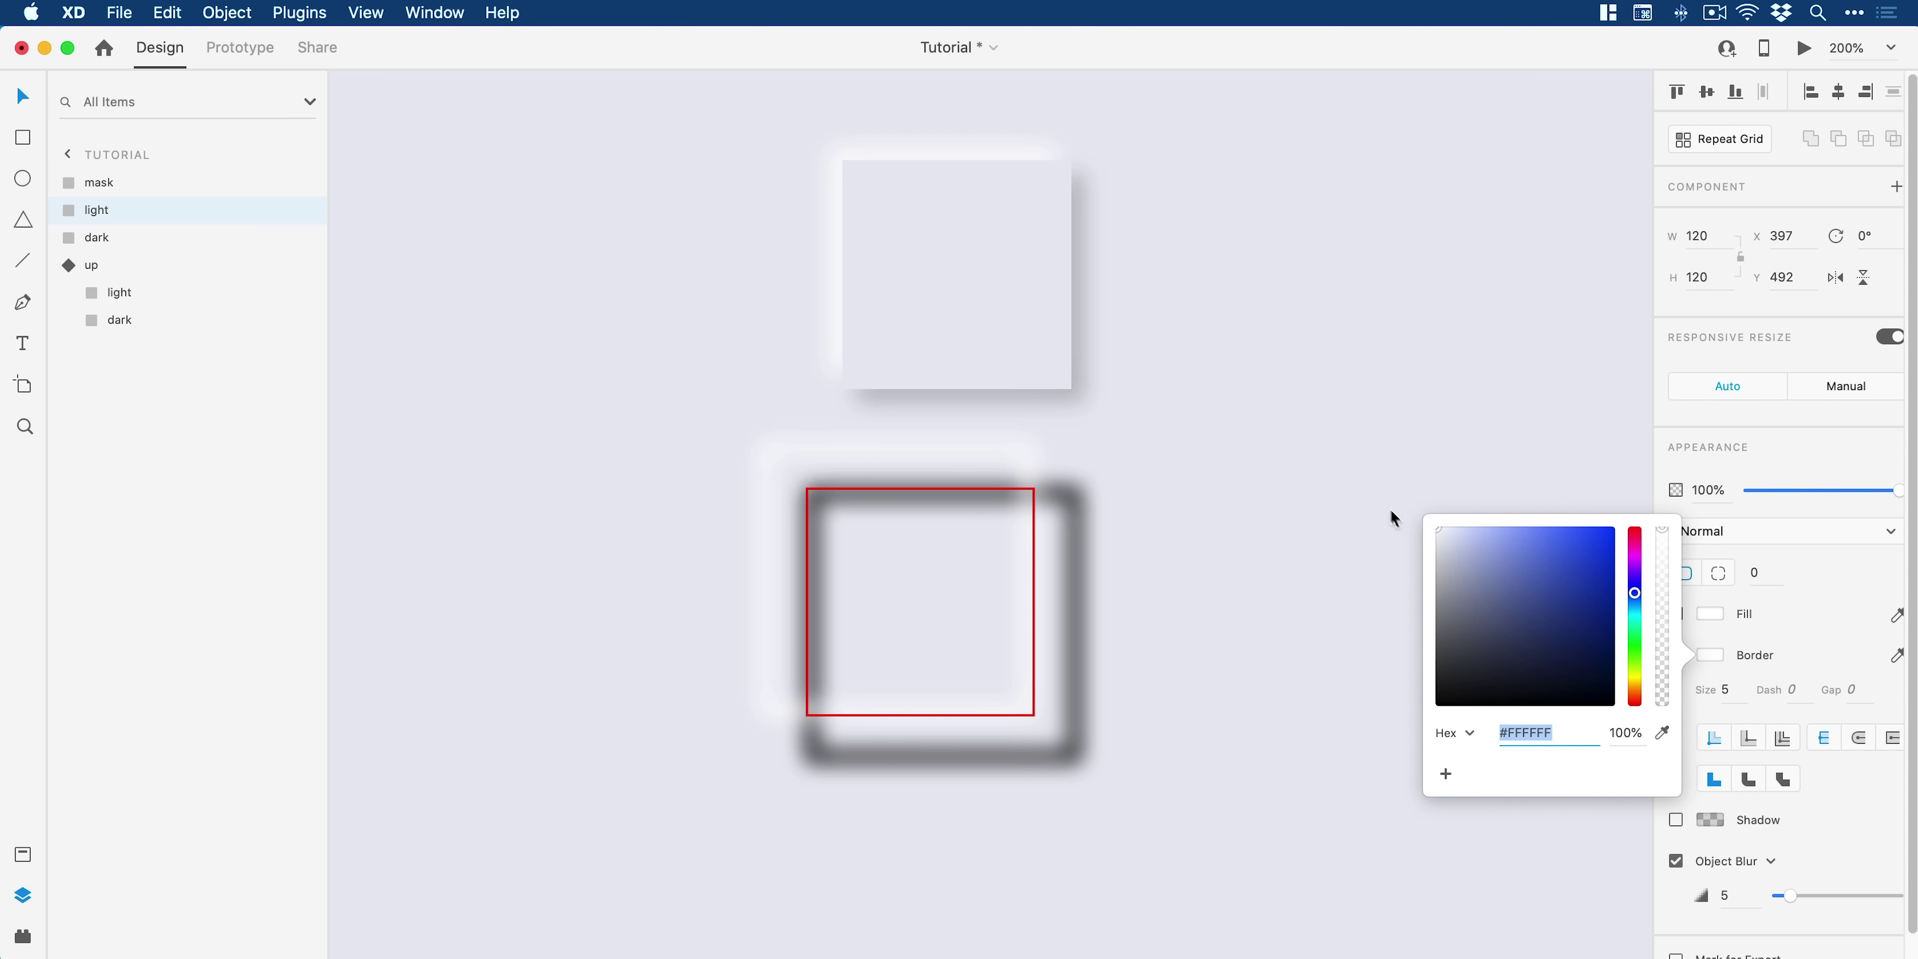
# Step: Mask the light and dark squares with the mask square using Mask with Shape, naming the group down
pyautogui.click(189, 179)
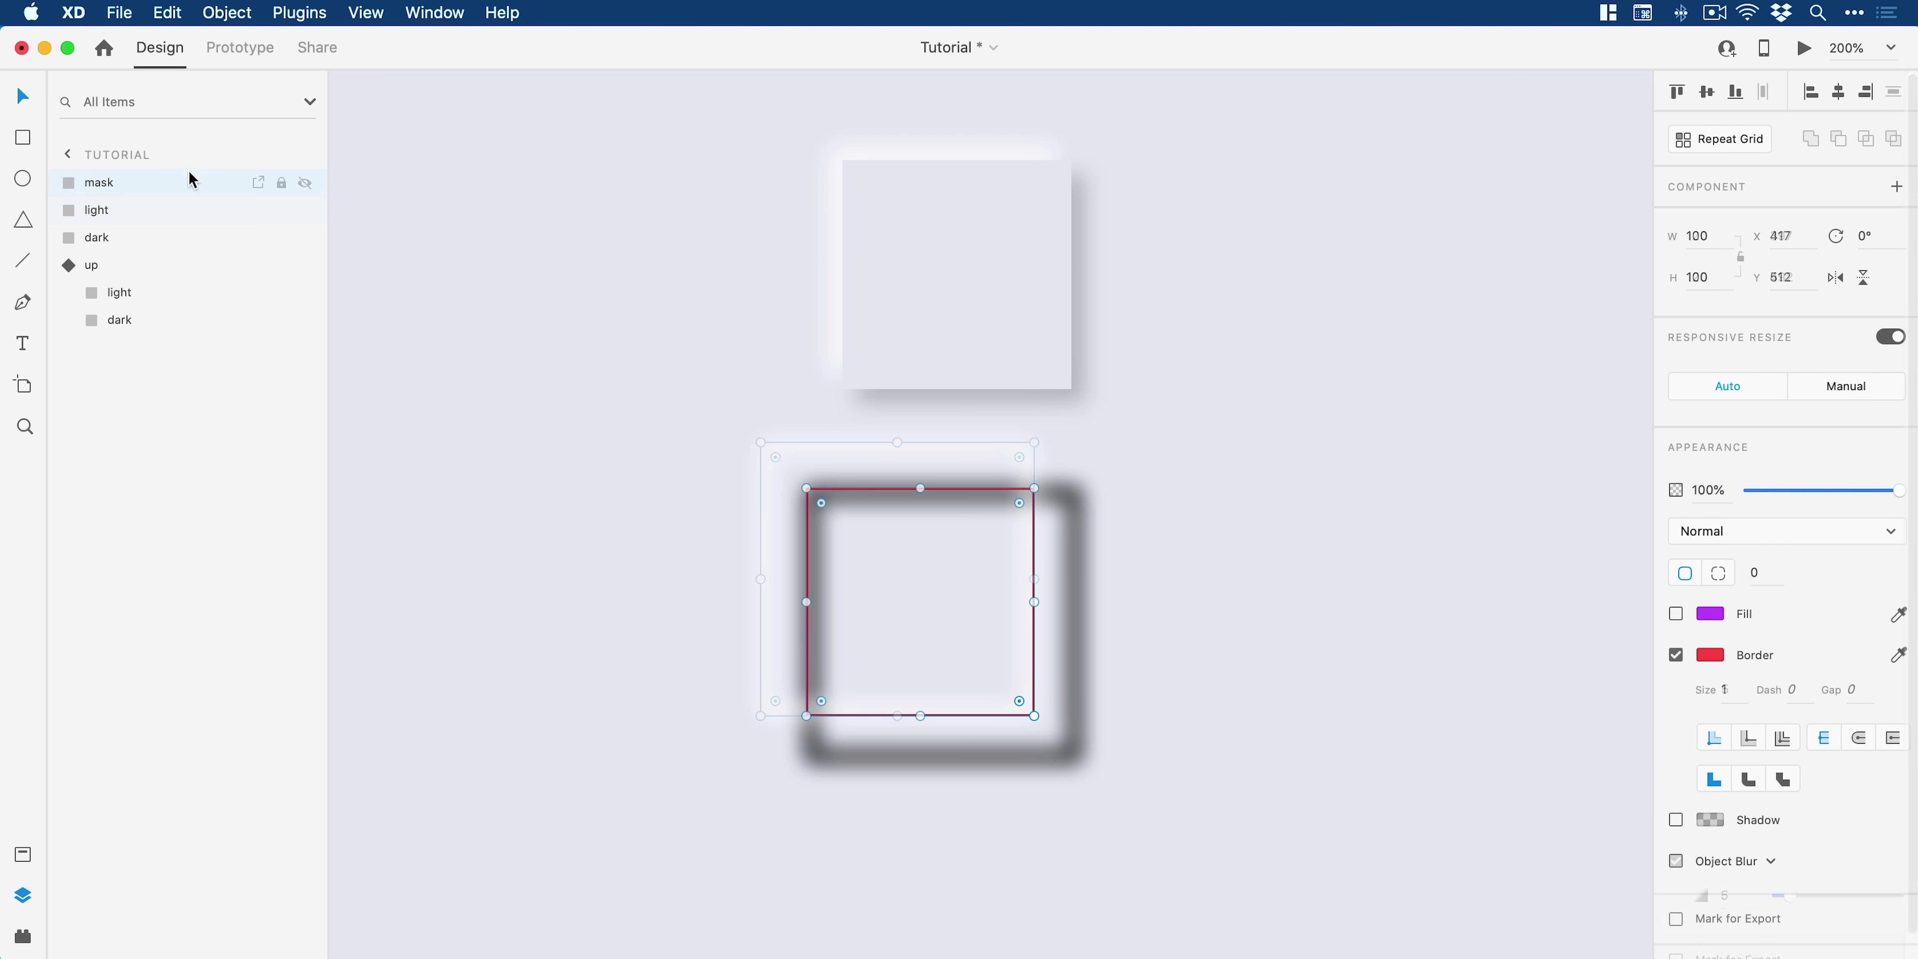
pyautogui.keyDown('shift'); pyautogui.click(175, 235); pyautogui.keyUp('shift')
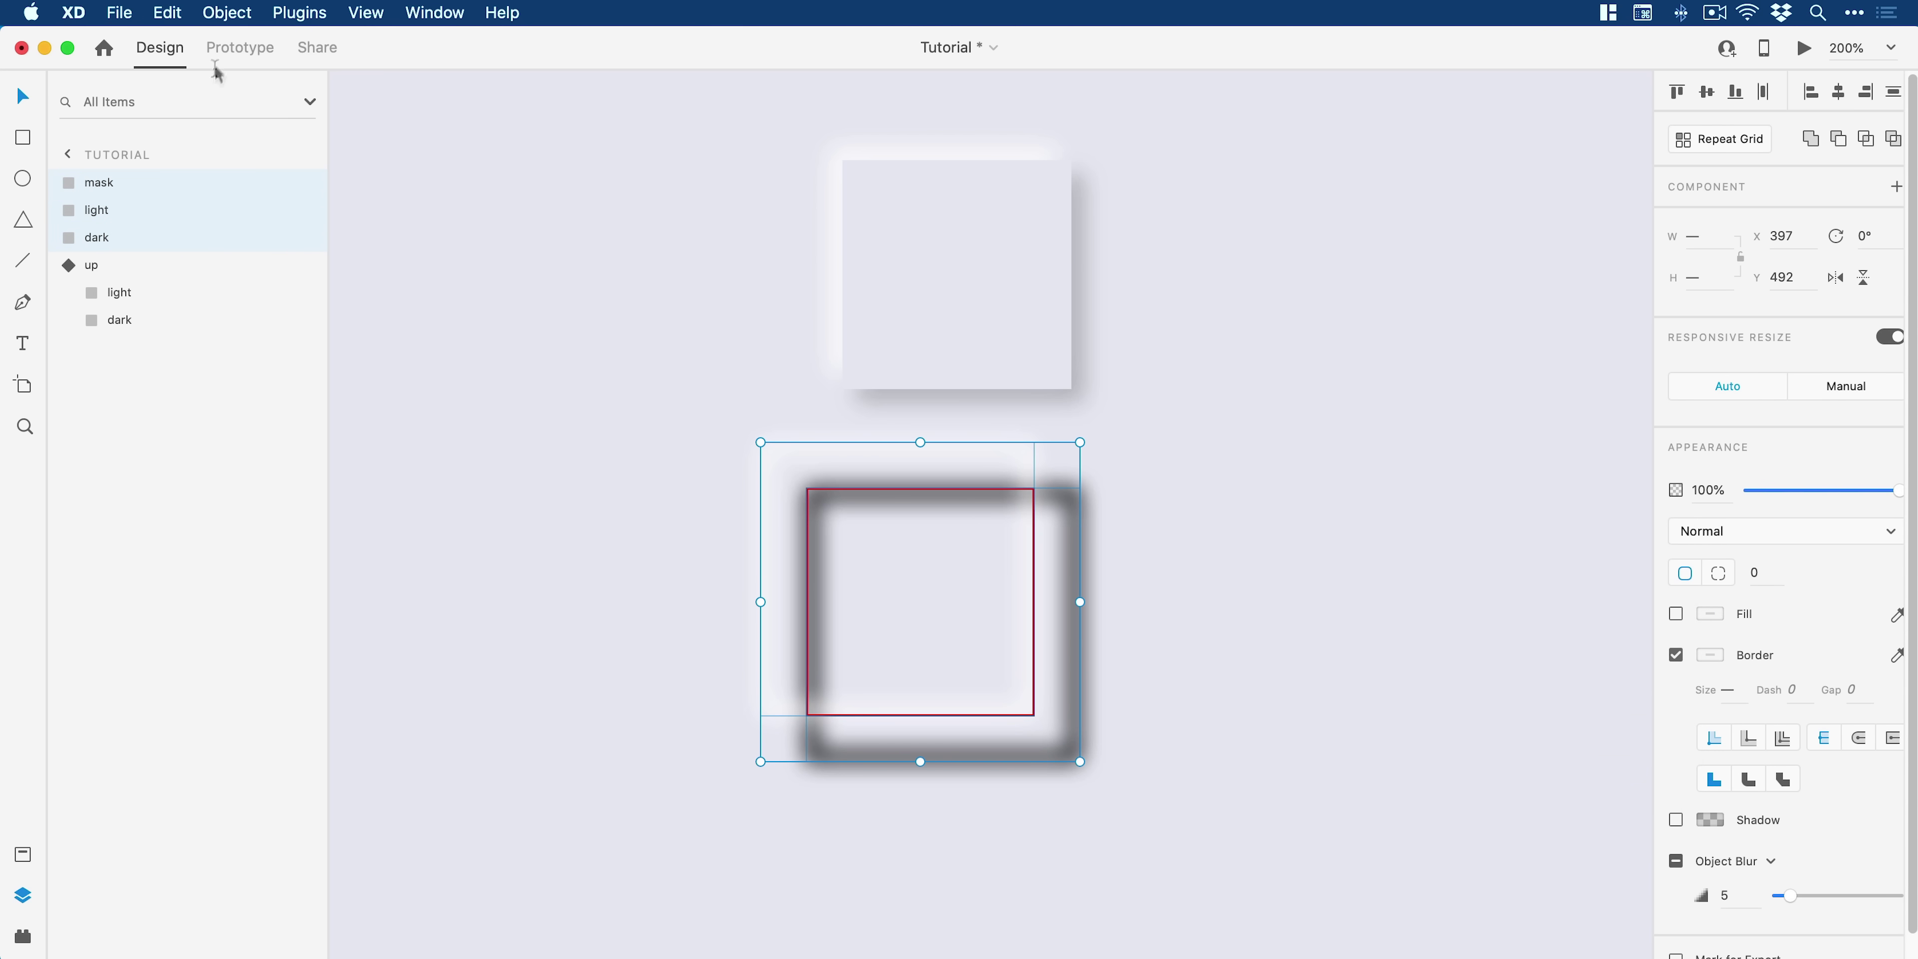
pyautogui.click(227, 13)
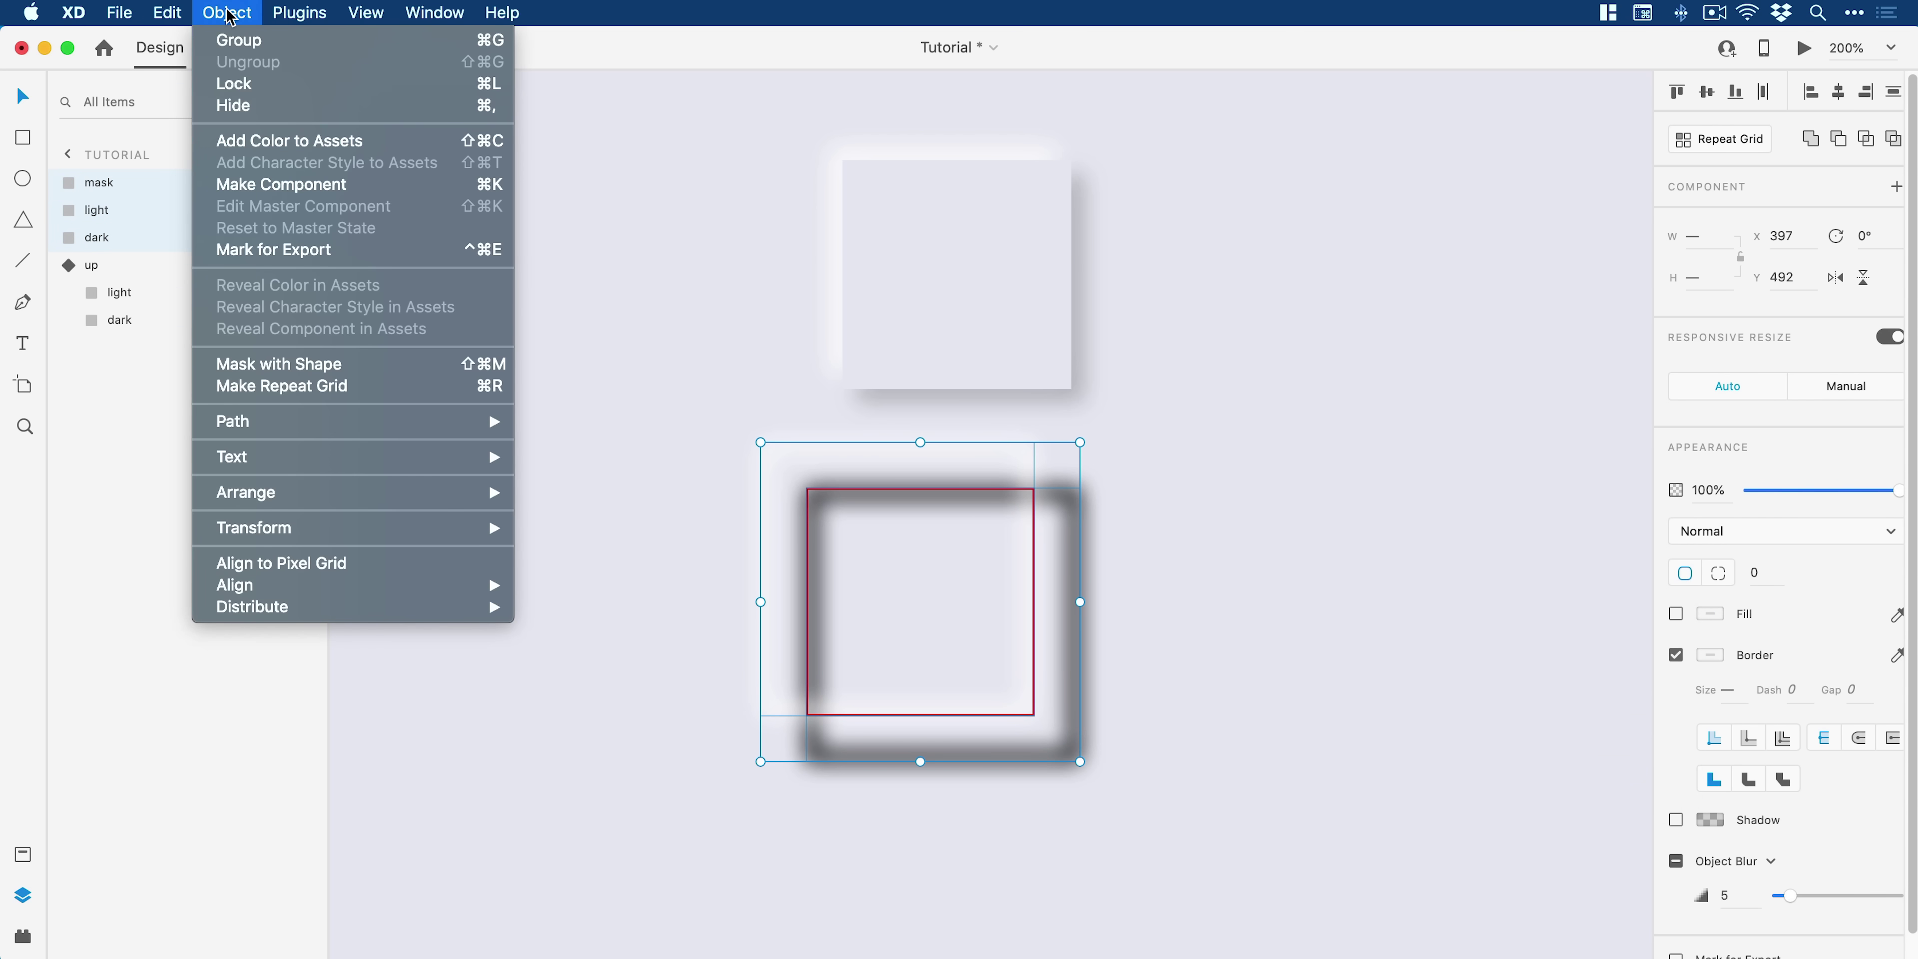
pyautogui.click(379, 365)
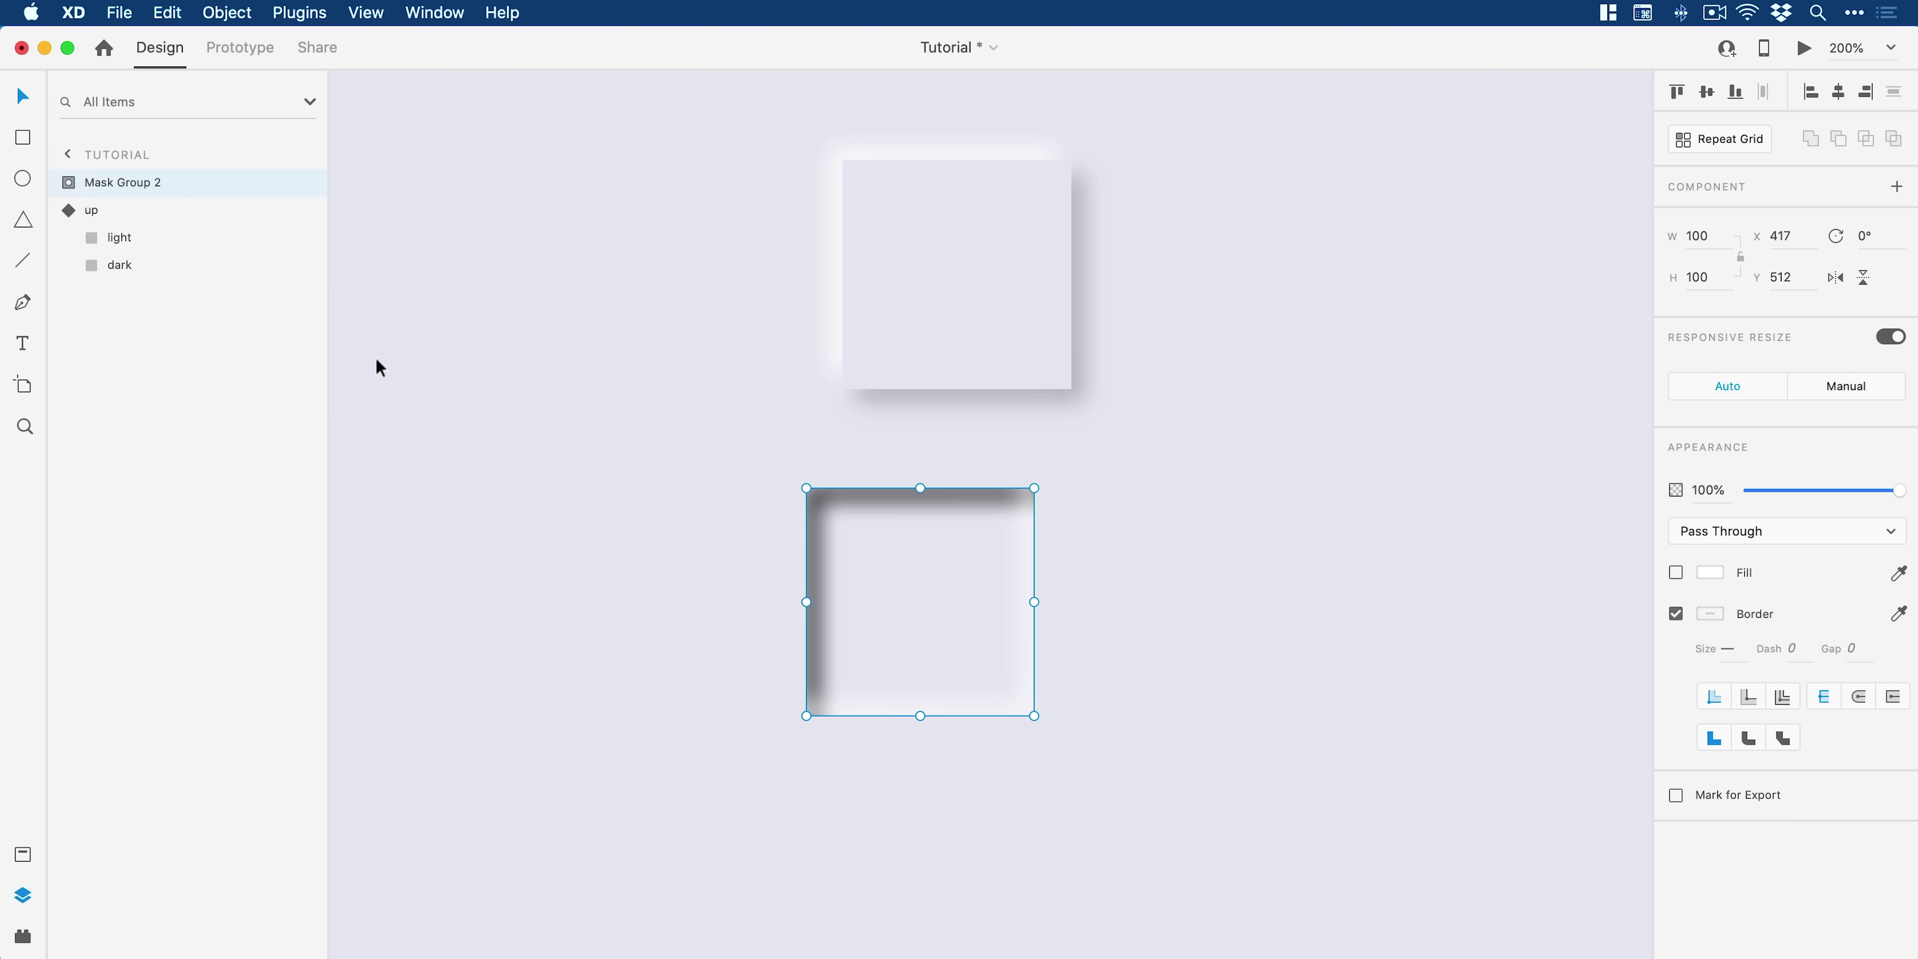
pyautogui.doubleClick(144, 182)
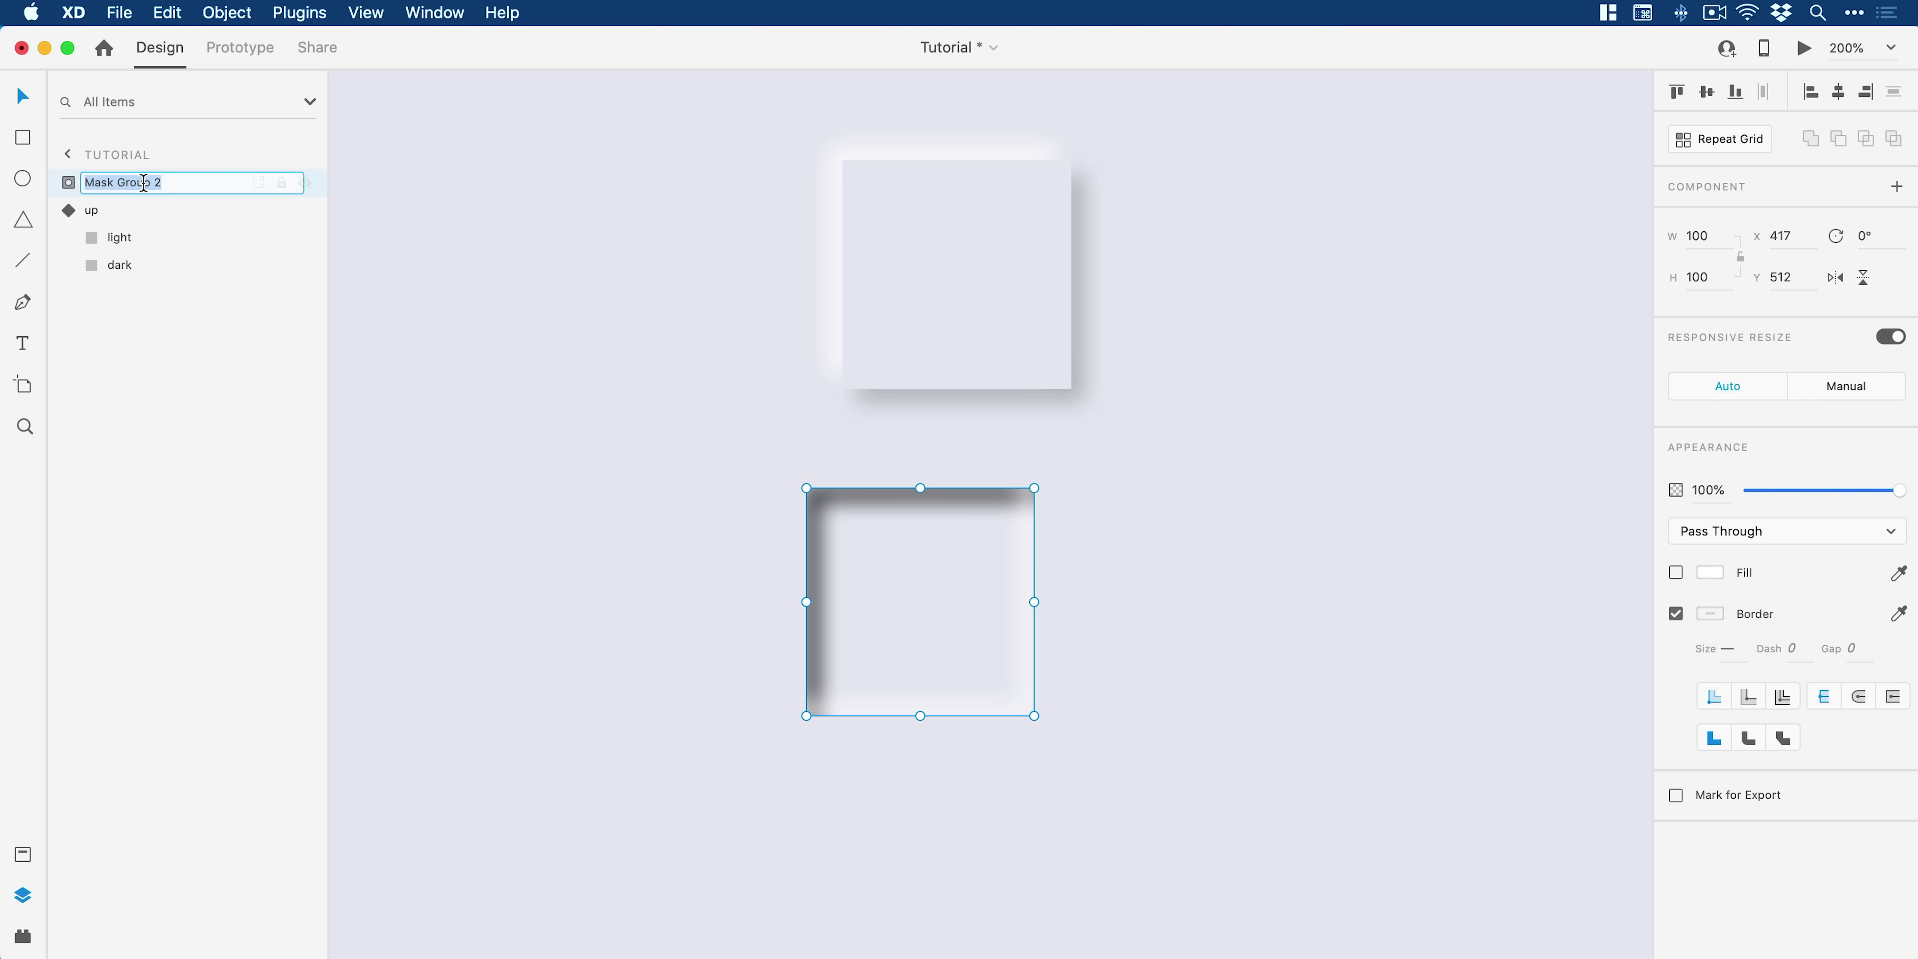
pyautogui.write('down')
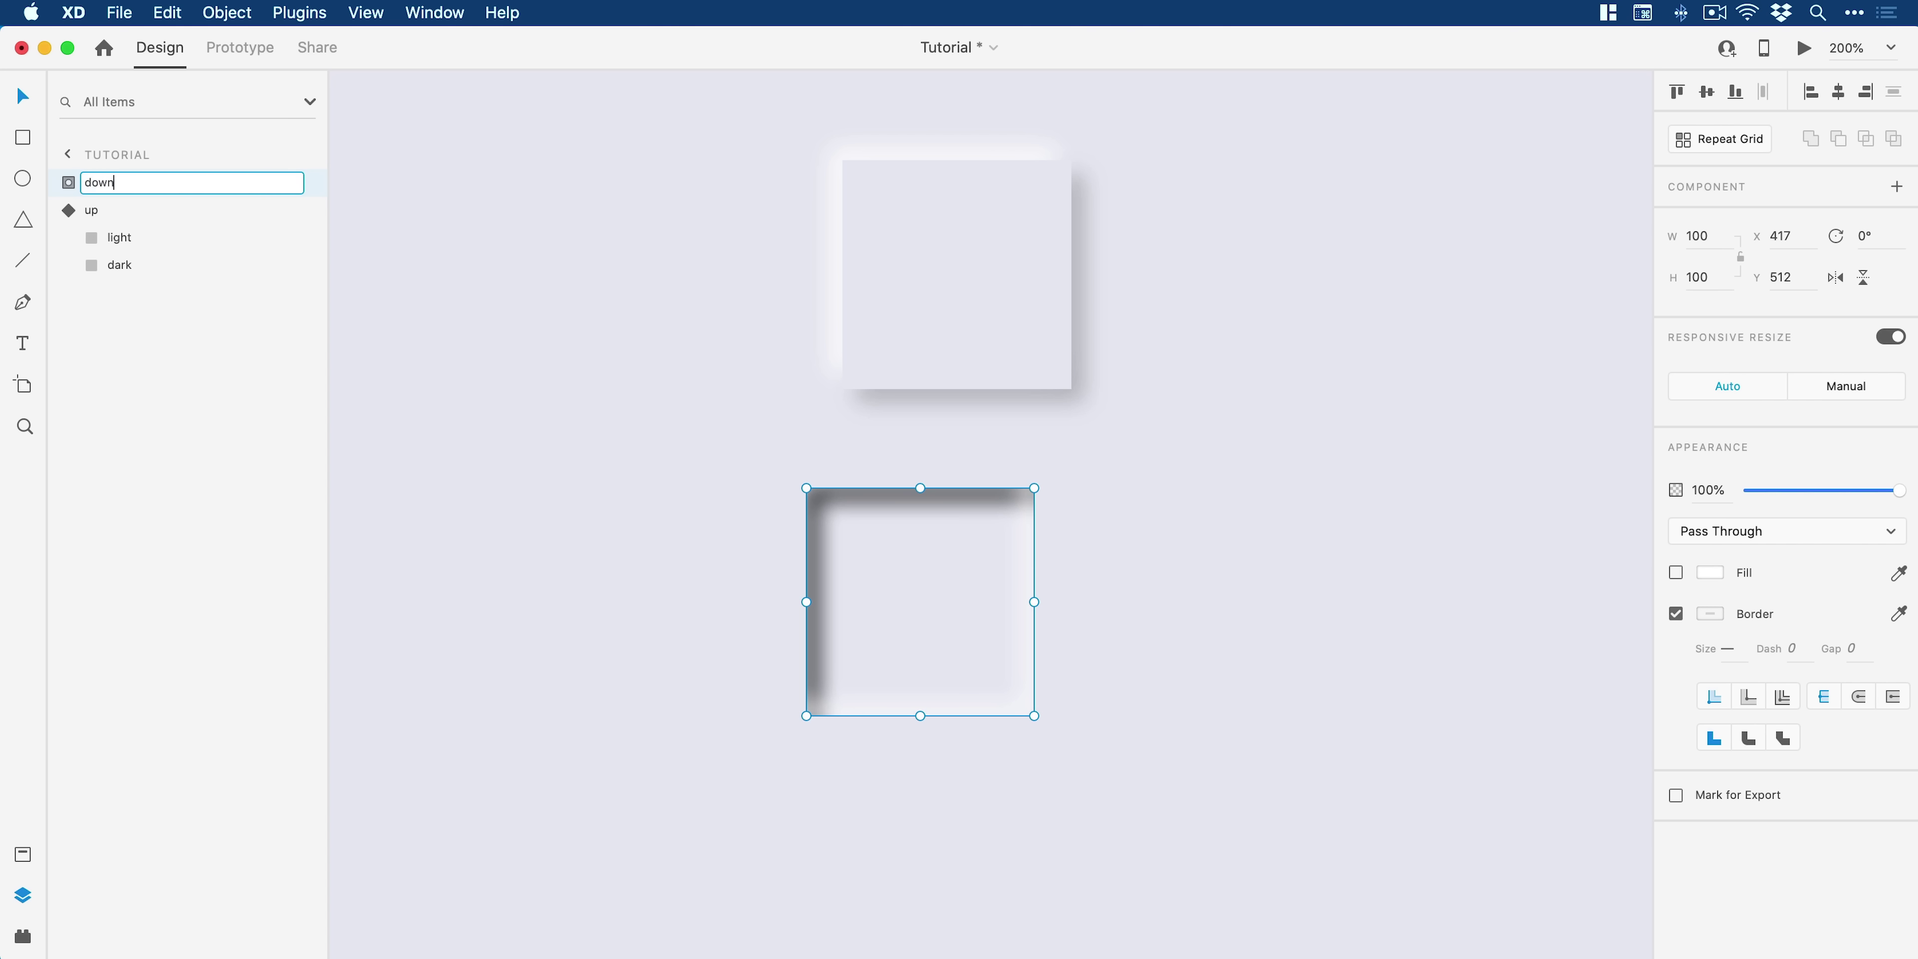
pyautogui.press('Return')
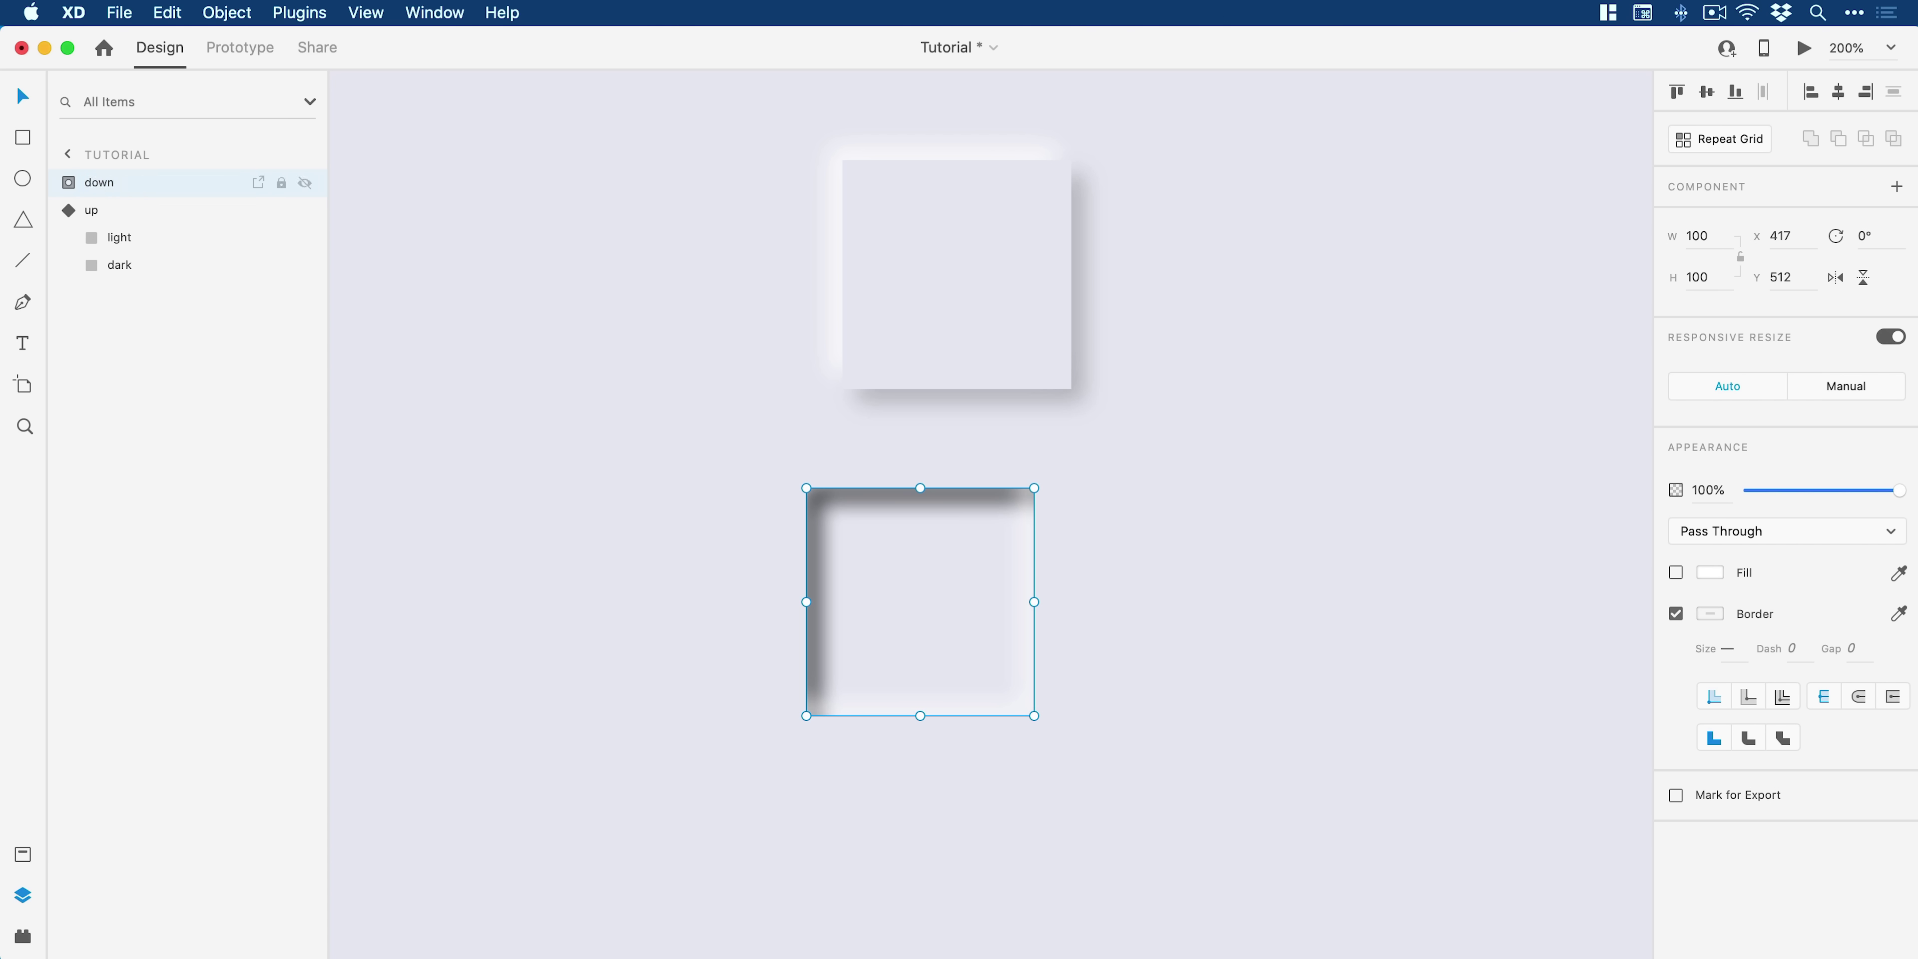
# Step: Lower the opacity of the dark square inside the down group
pyautogui.click(78, 185)
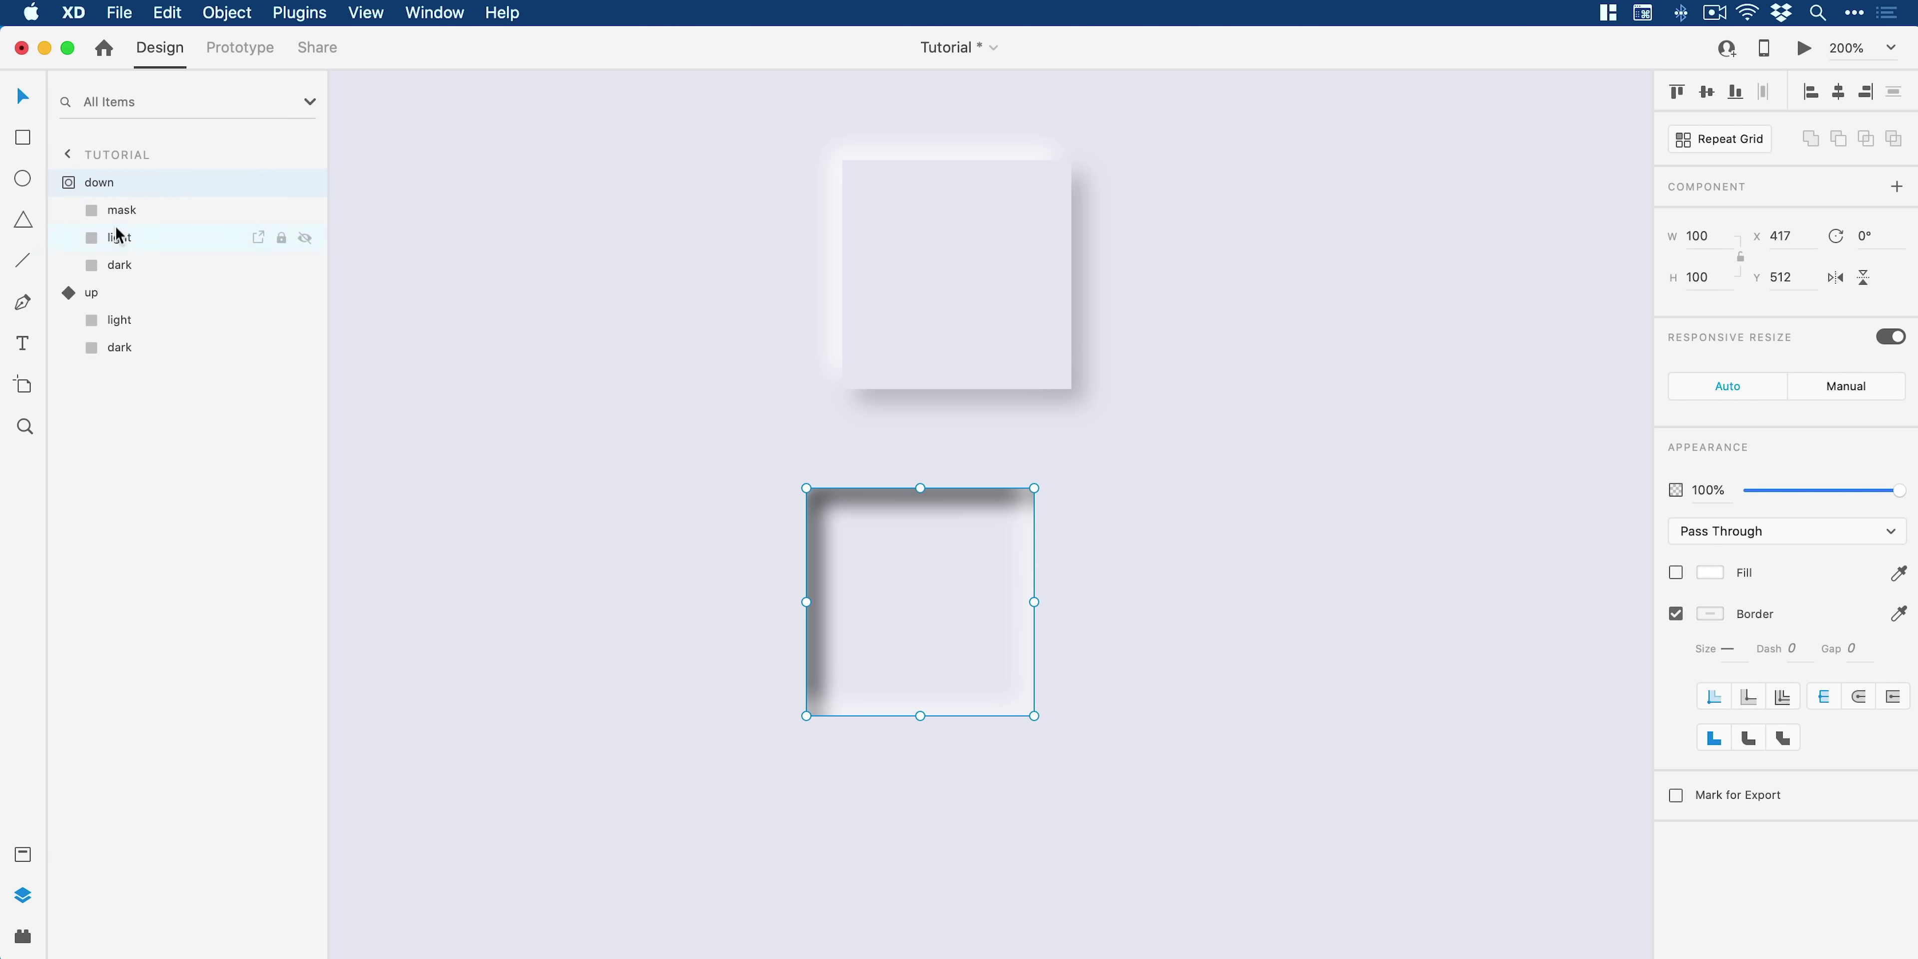
pyautogui.click(120, 264)
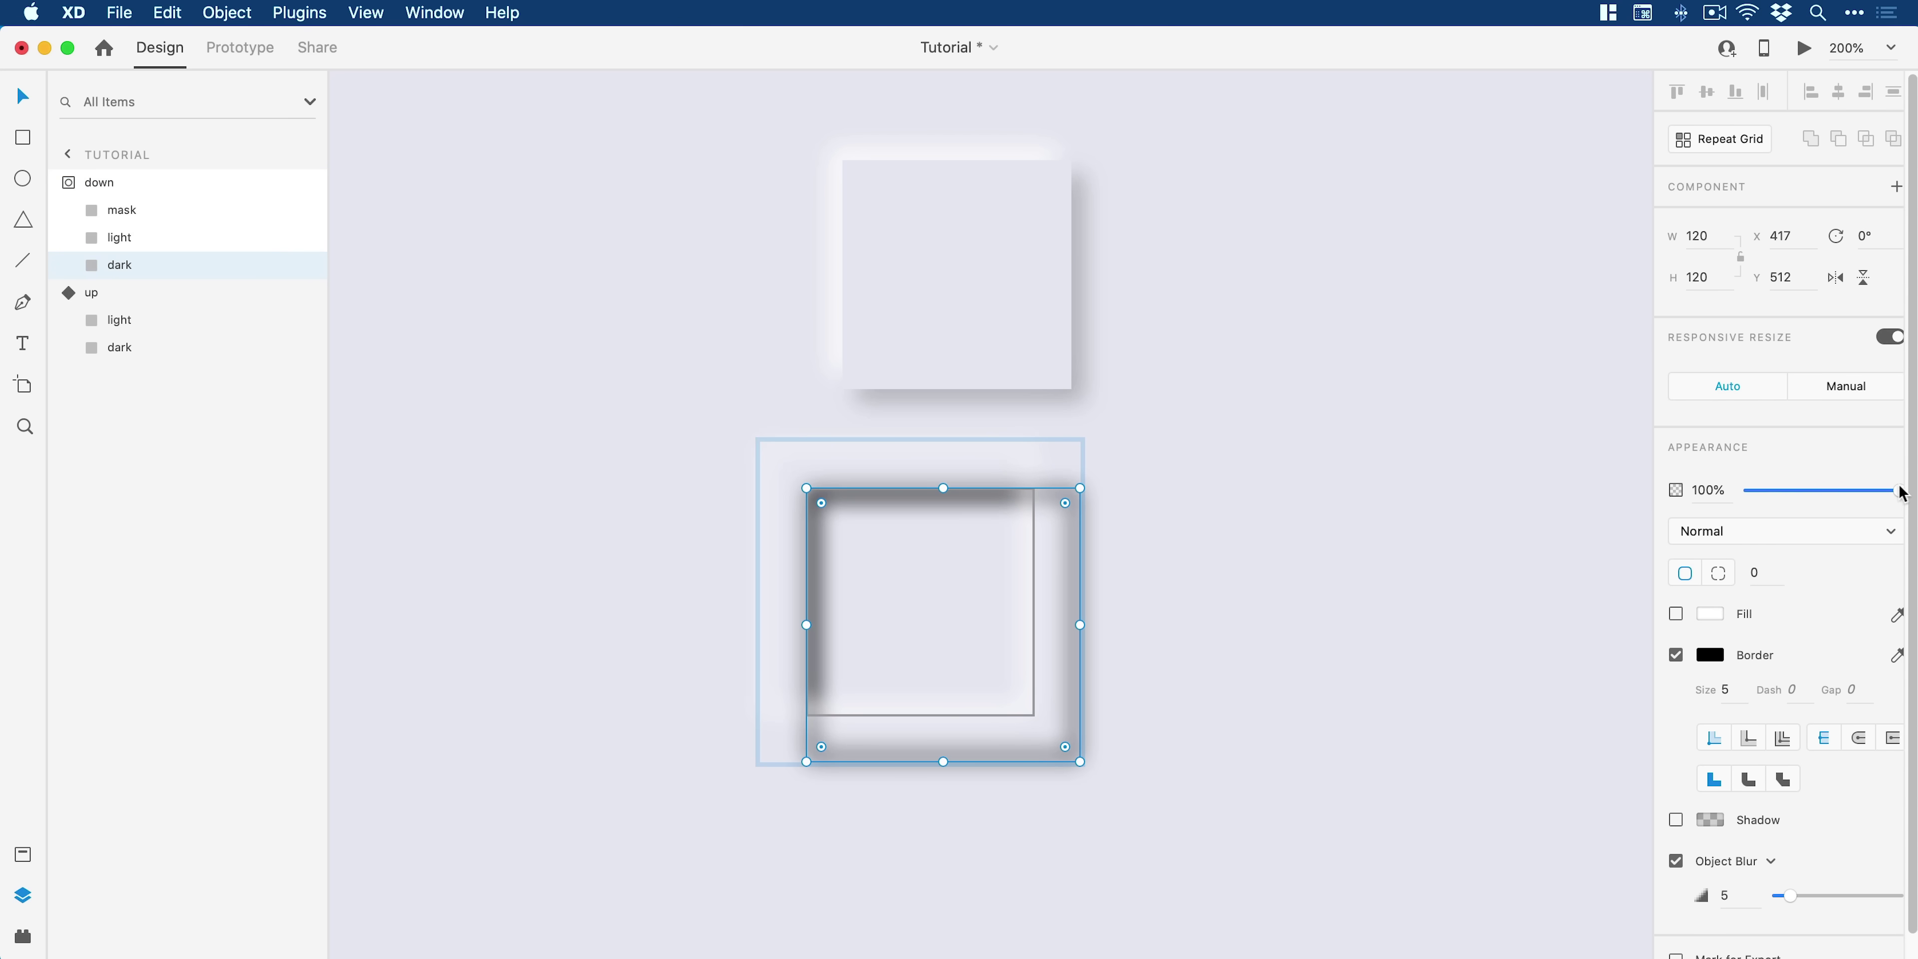
pyautogui.moveTo(1898, 492); pyautogui.dragTo(1787, 487)
# Step: Set the light square's Object Blur to 3 for a softer inset highlight
pyautogui.click(239, 244)
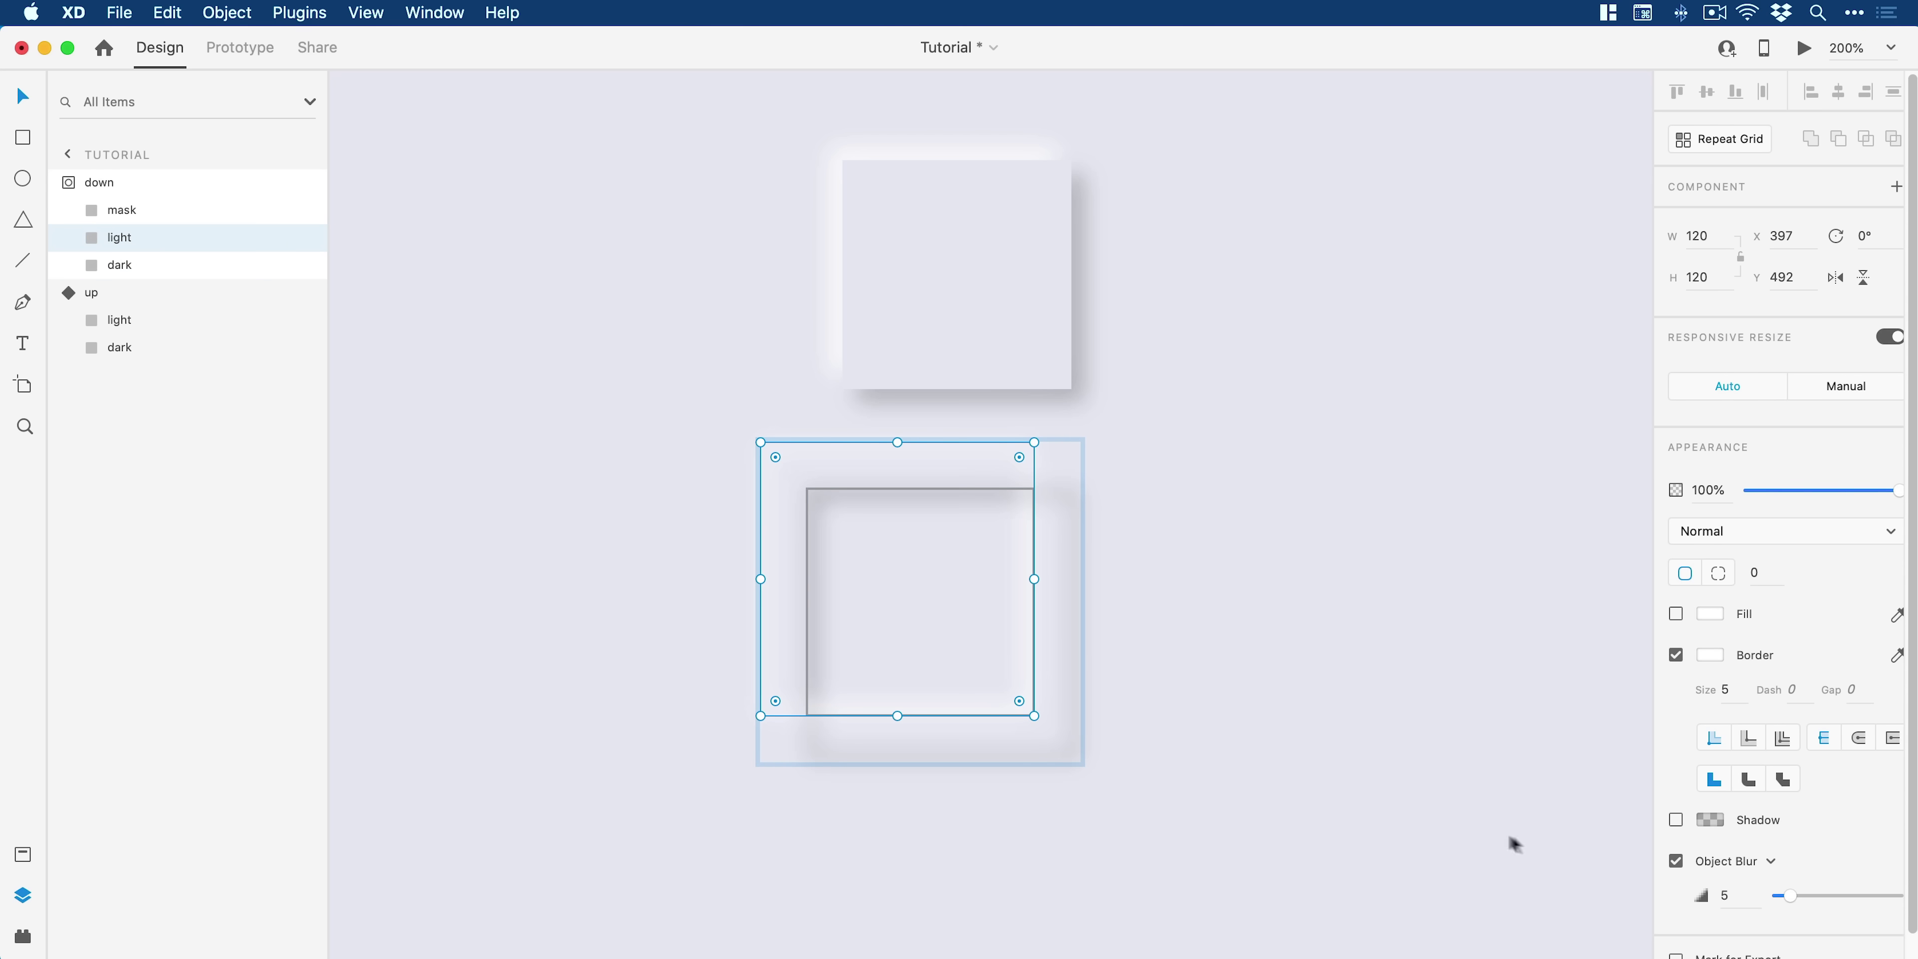
pyautogui.moveTo(1789, 897)
pyautogui.mouseDown()
pyautogui.moveTo(1817, 899)
pyautogui.moveTo(1790, 897)
pyautogui.mouseUp()
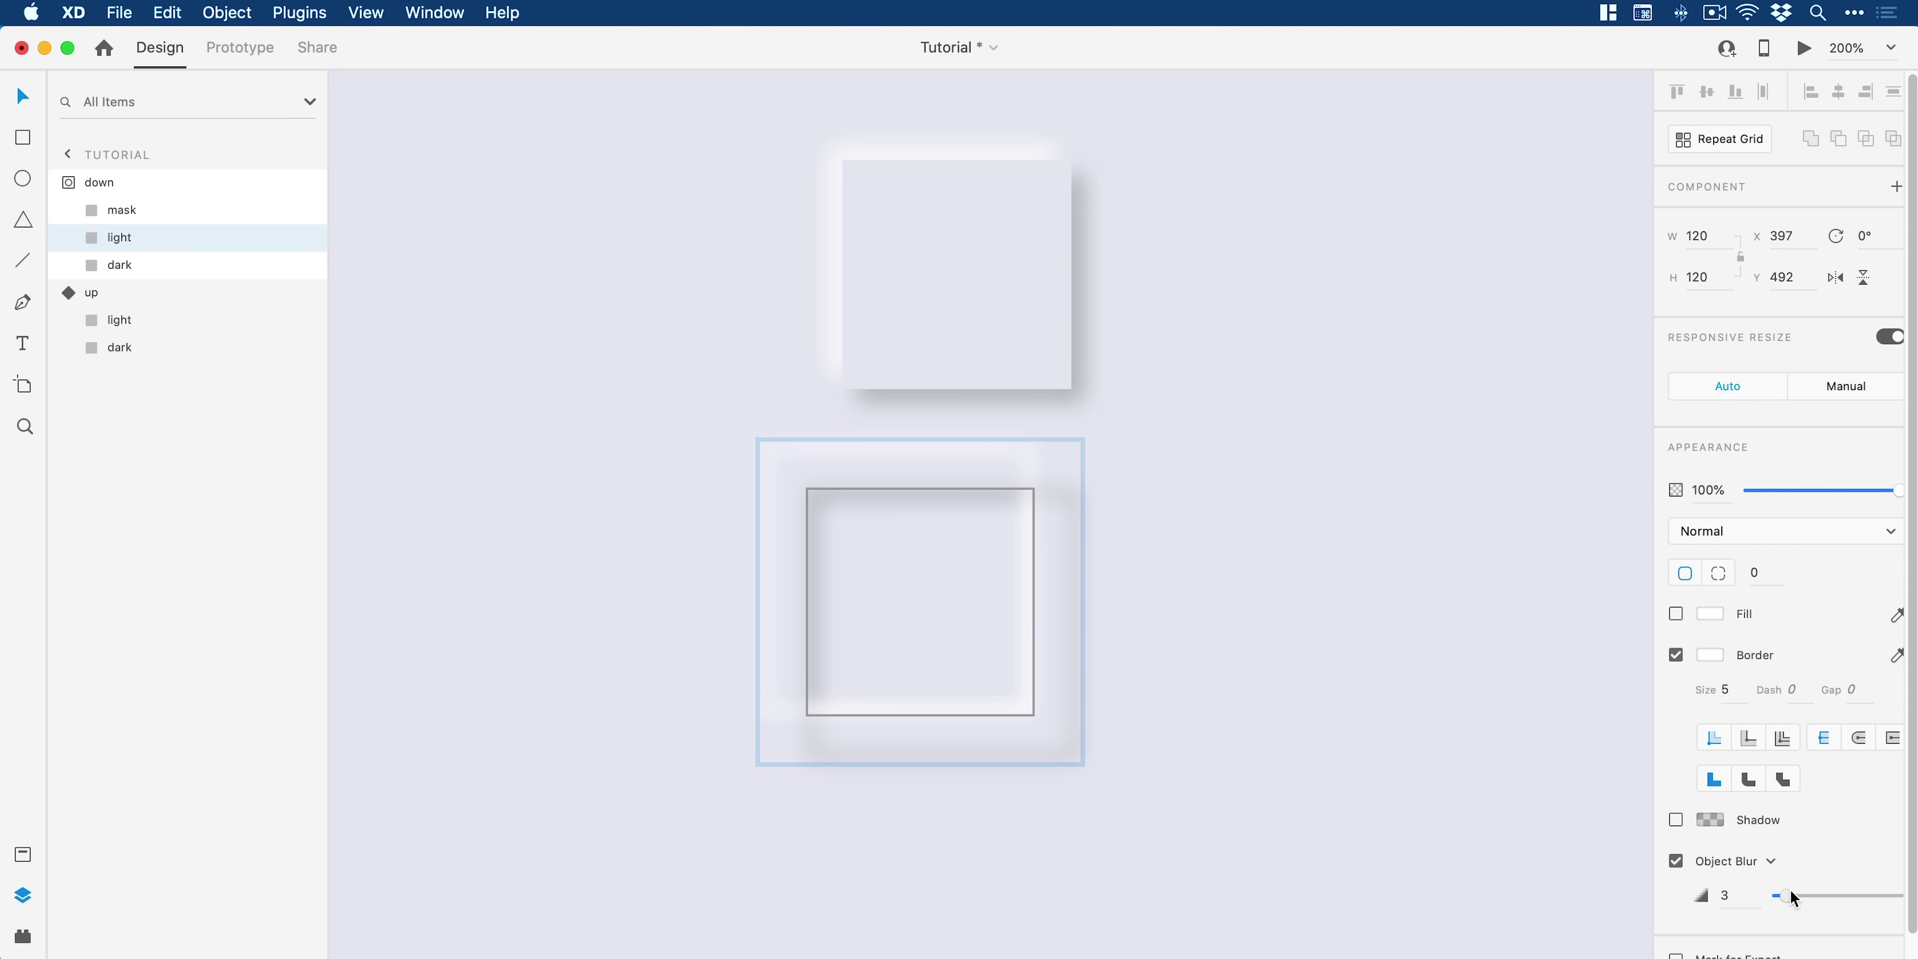
pyautogui.click(1733, 698)
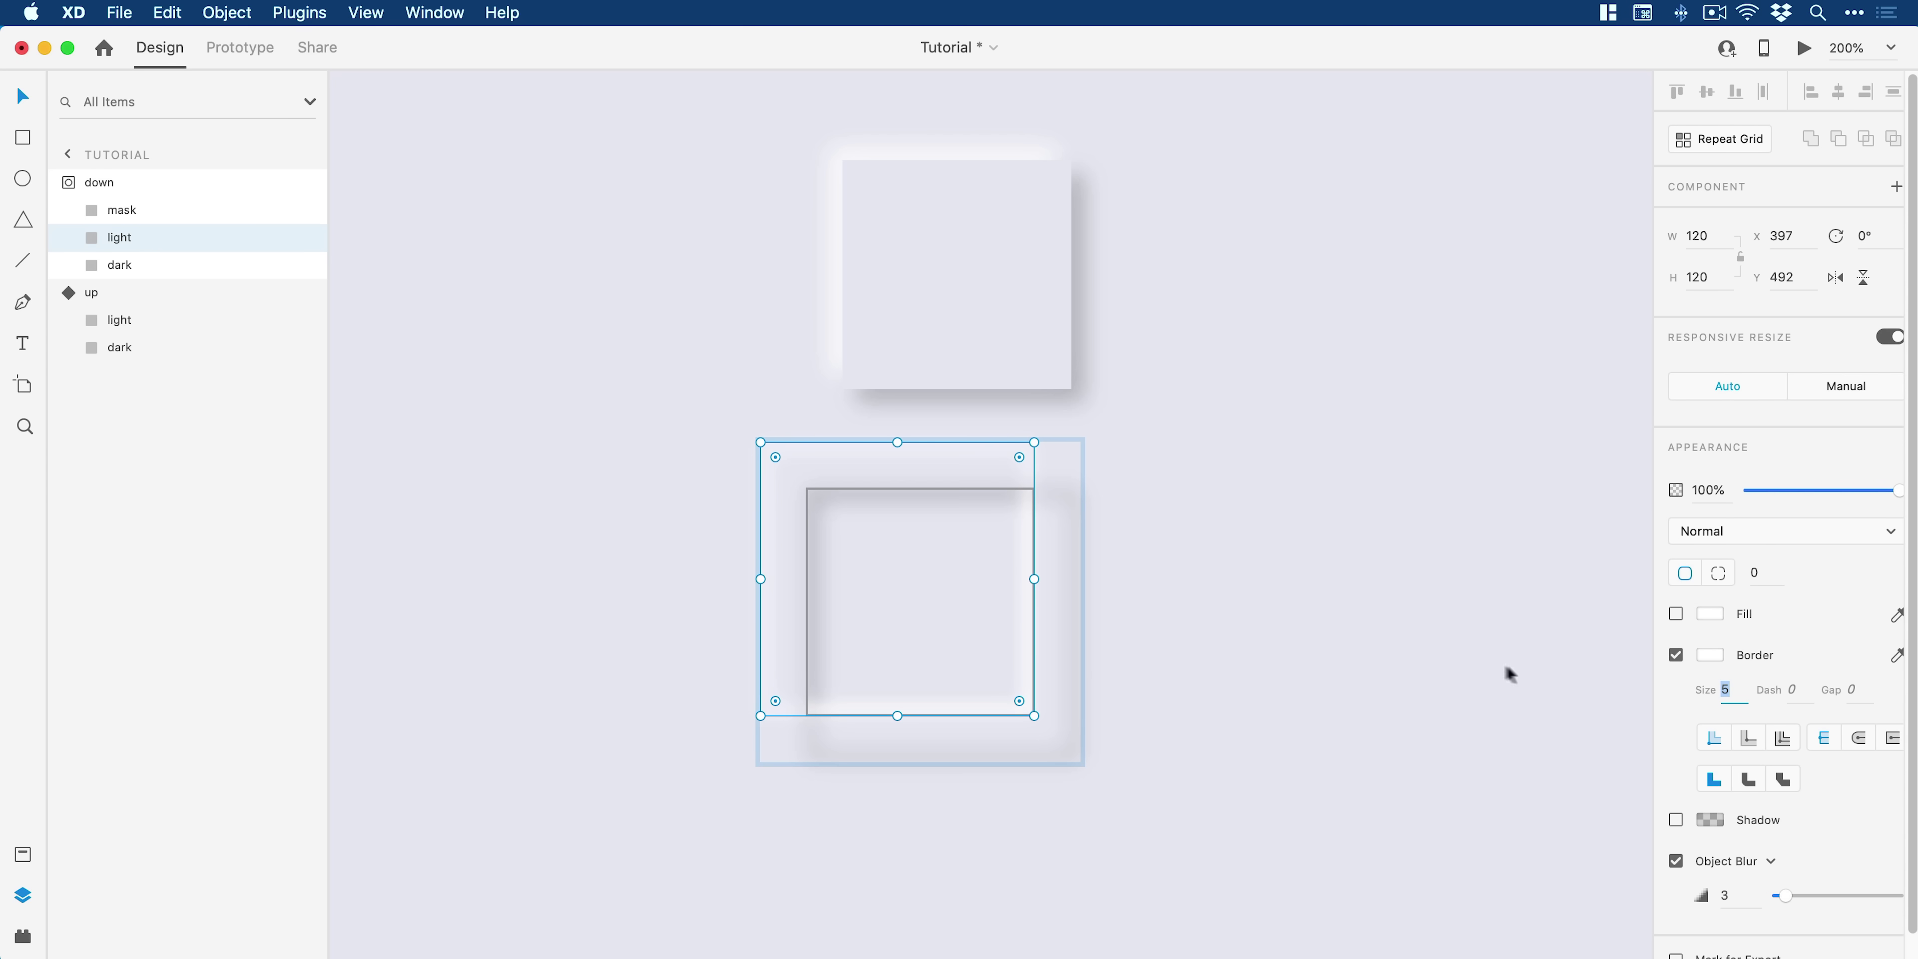
pyautogui.click(1297, 622)
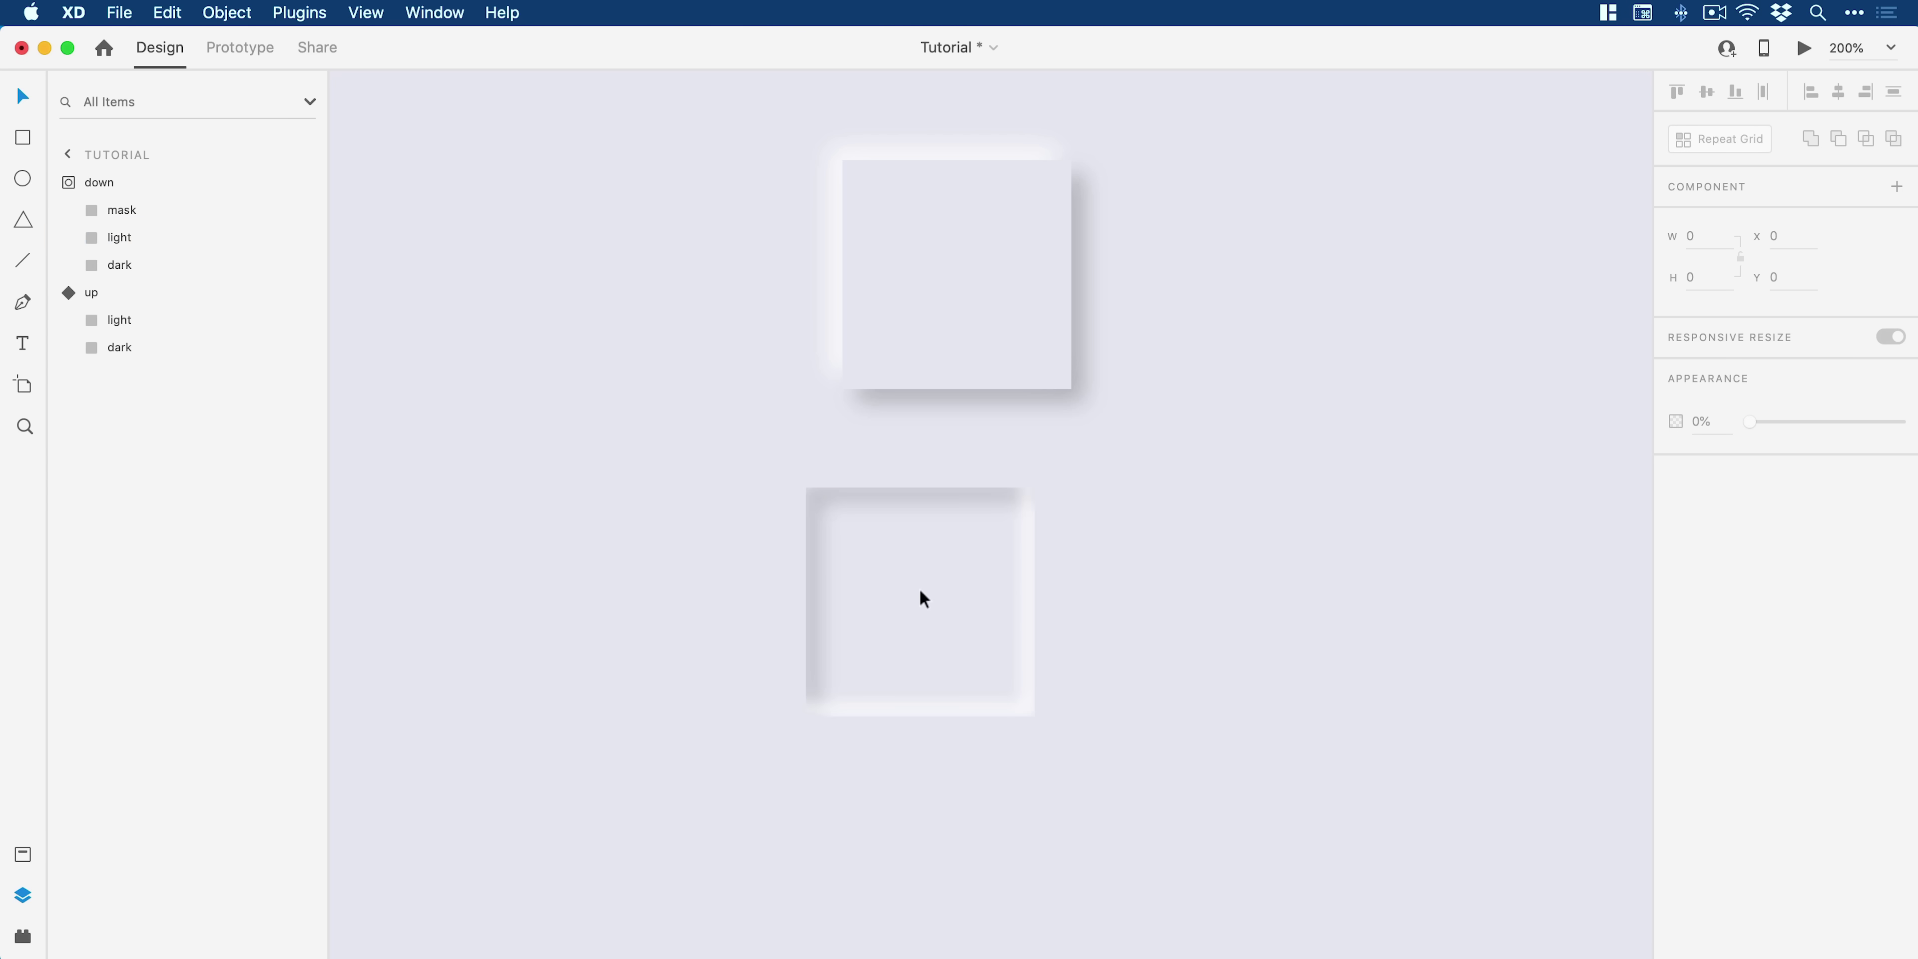
pyautogui.click(989, 492)
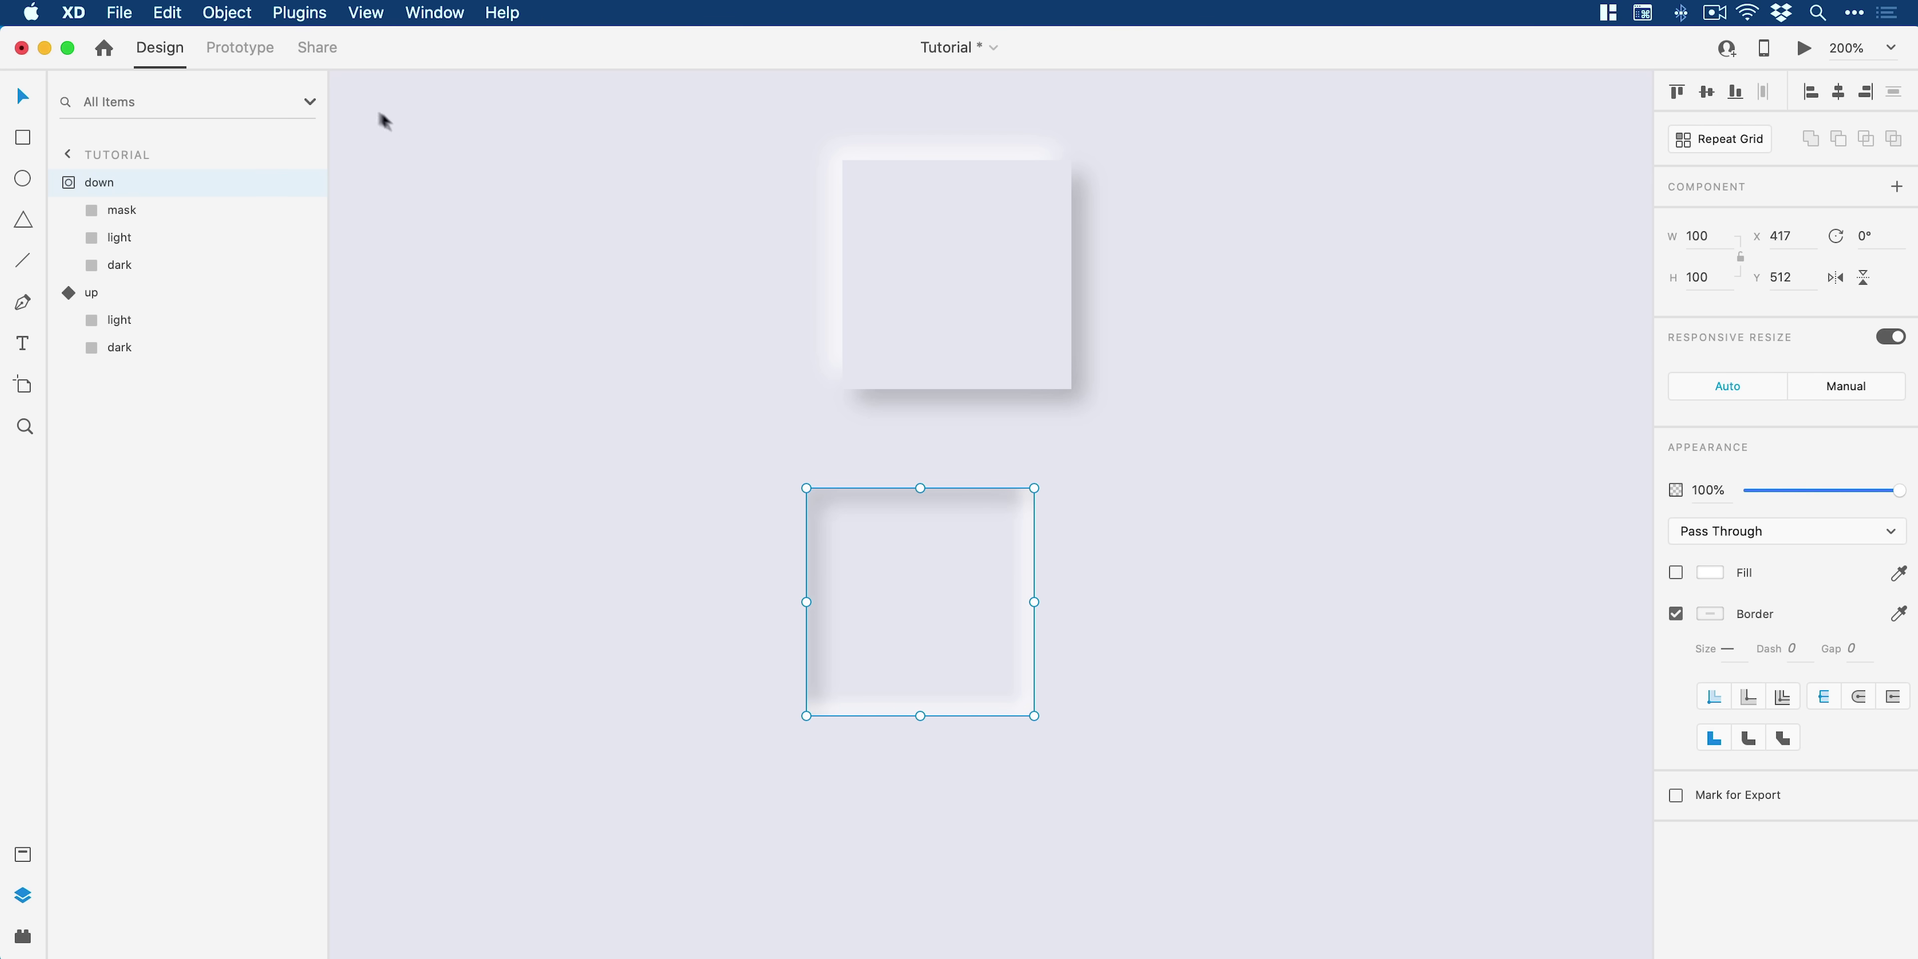
# Step: Make the down group a component and confirm it appears in Assets beside up
pyautogui.rightClick(979, 494)
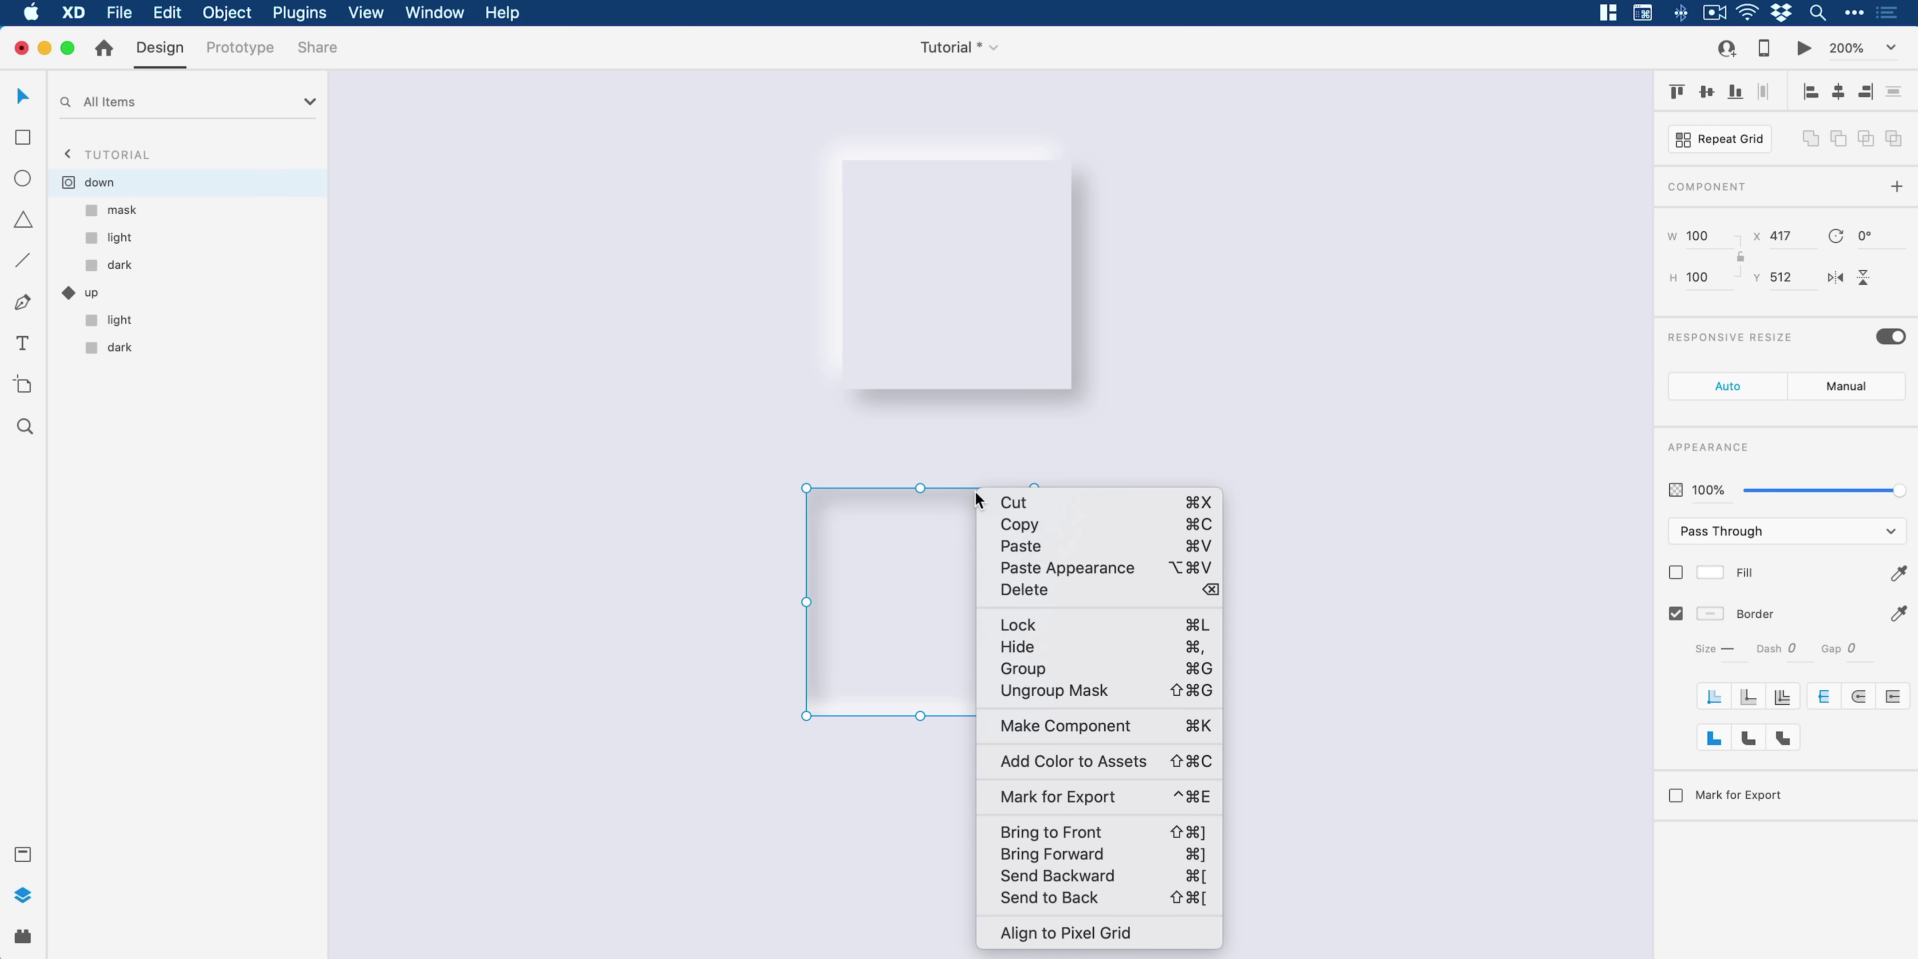
pyautogui.click(1094, 727)
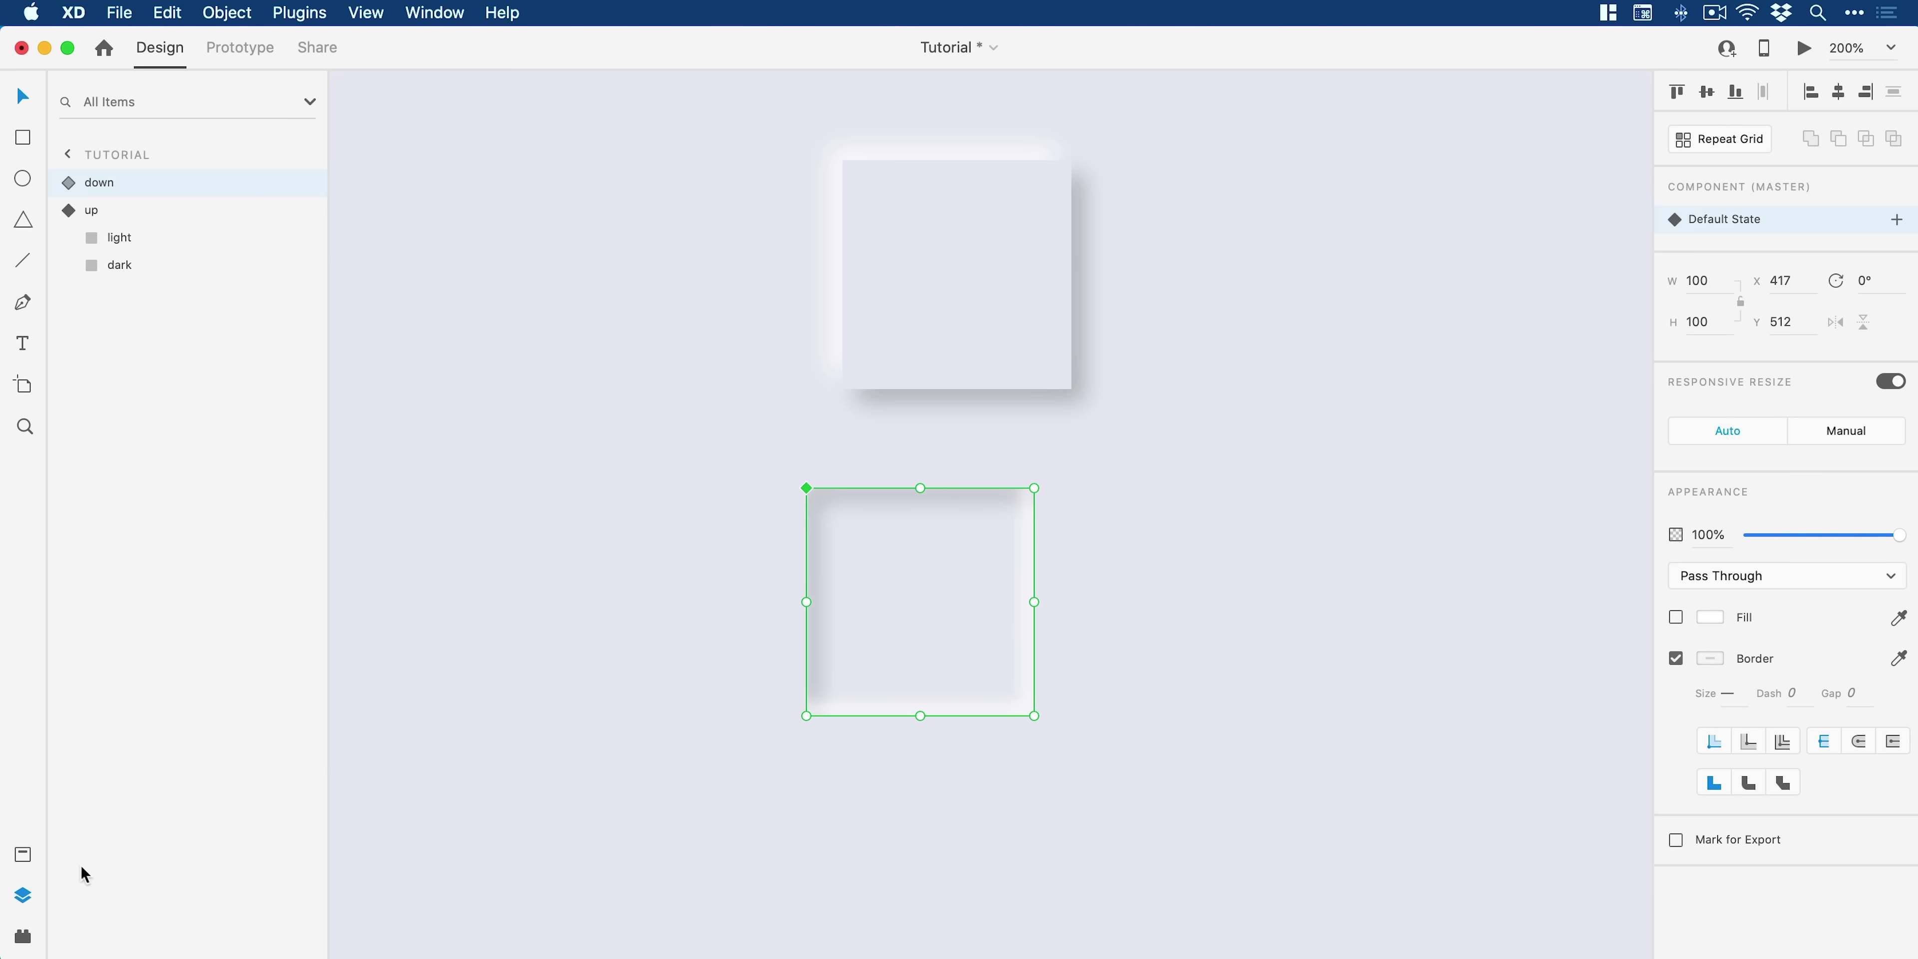
pyautogui.click(22, 854)
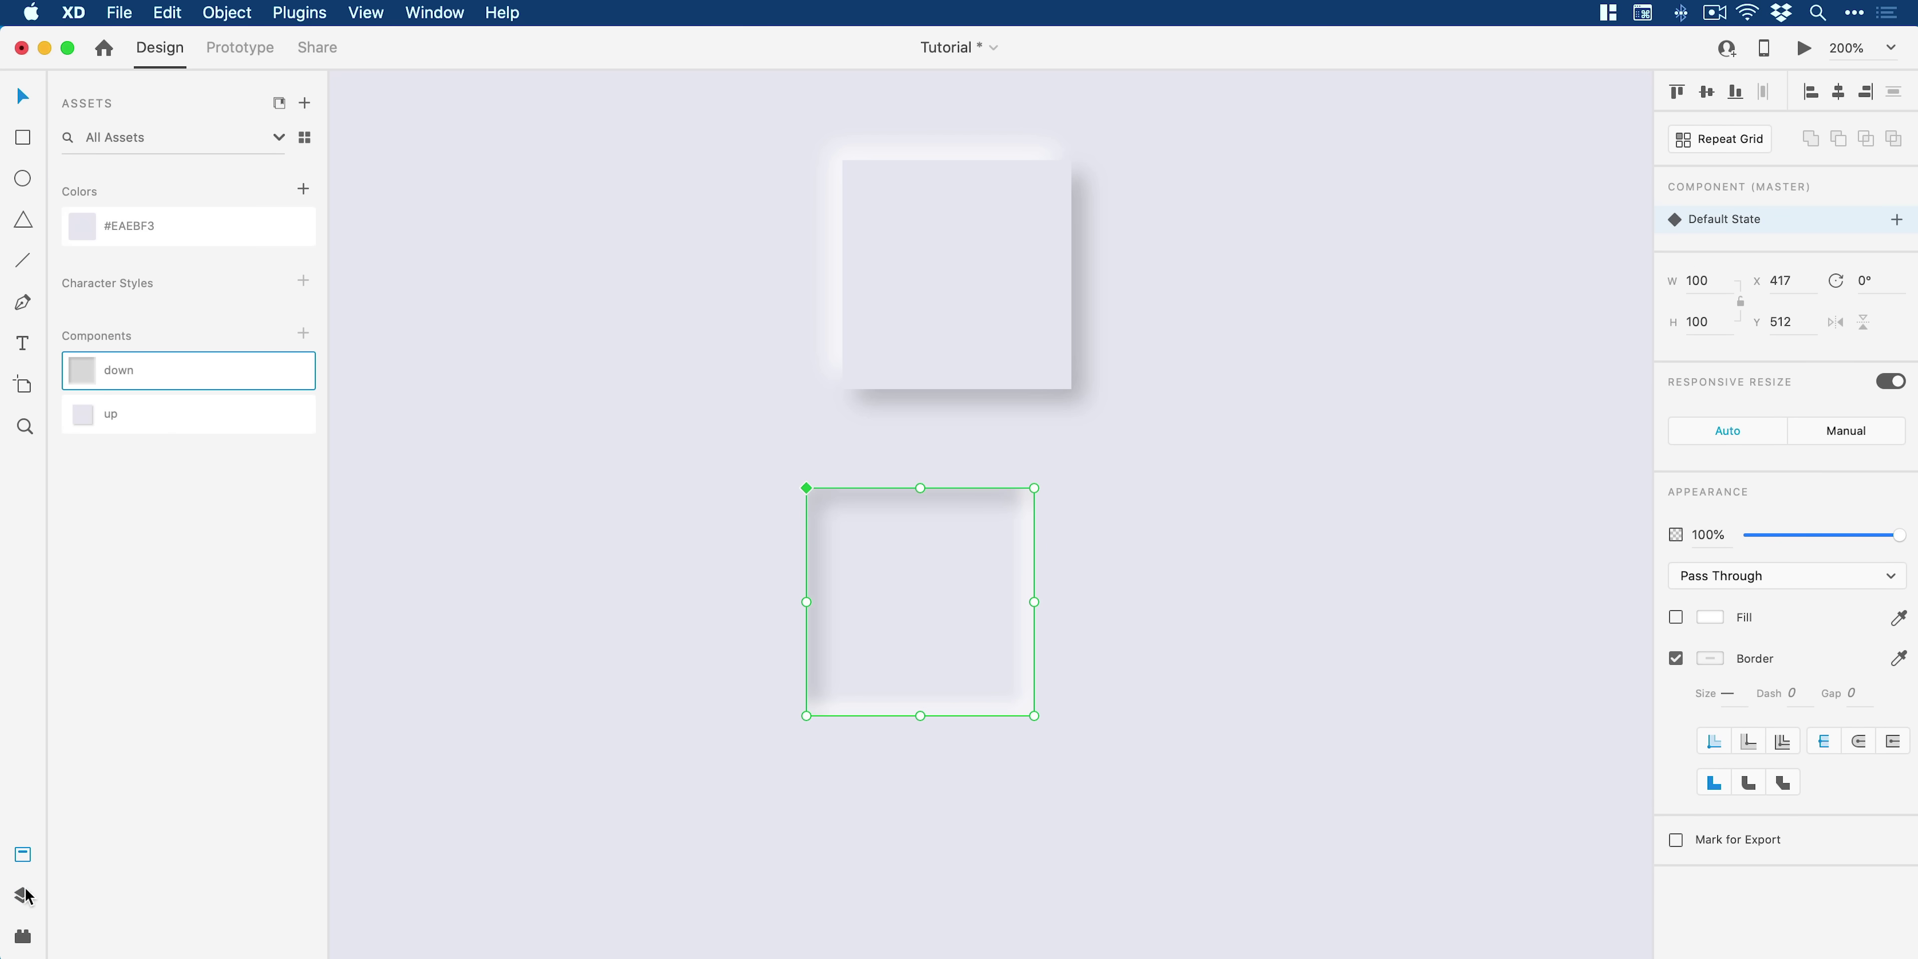
pyautogui.click(23, 895)
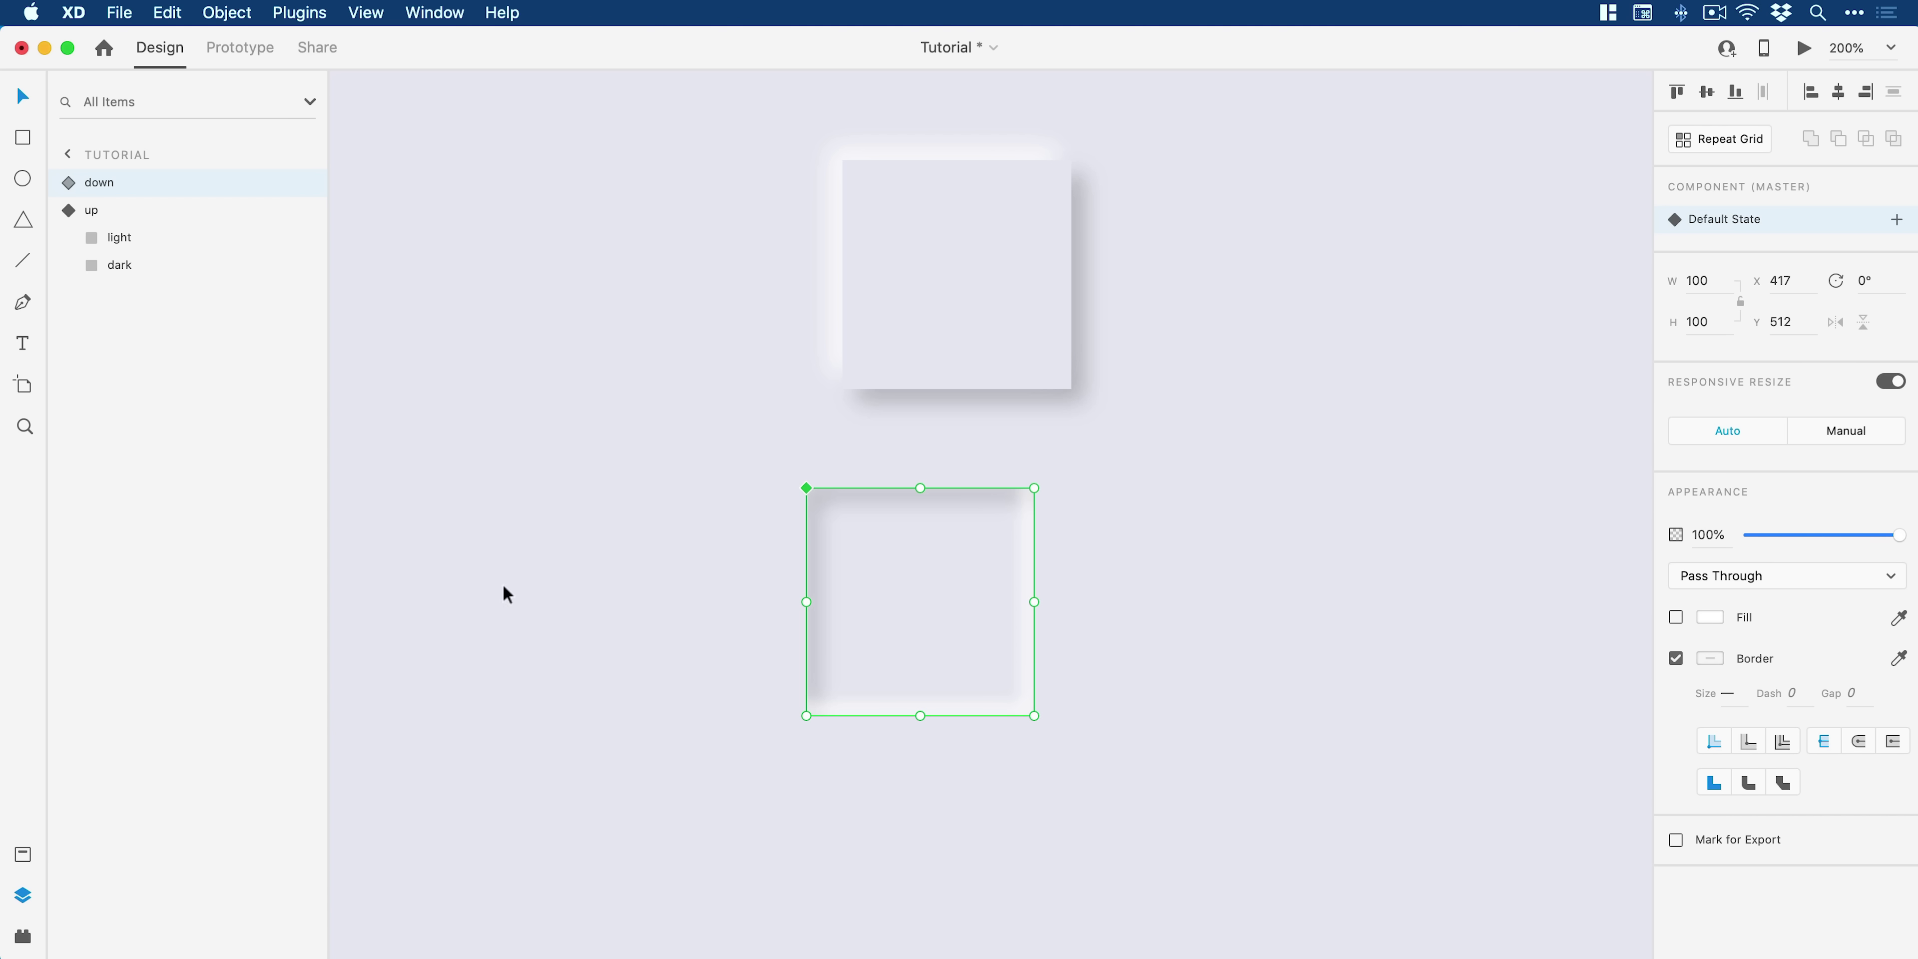
pyautogui.doubleClick(809, 537)
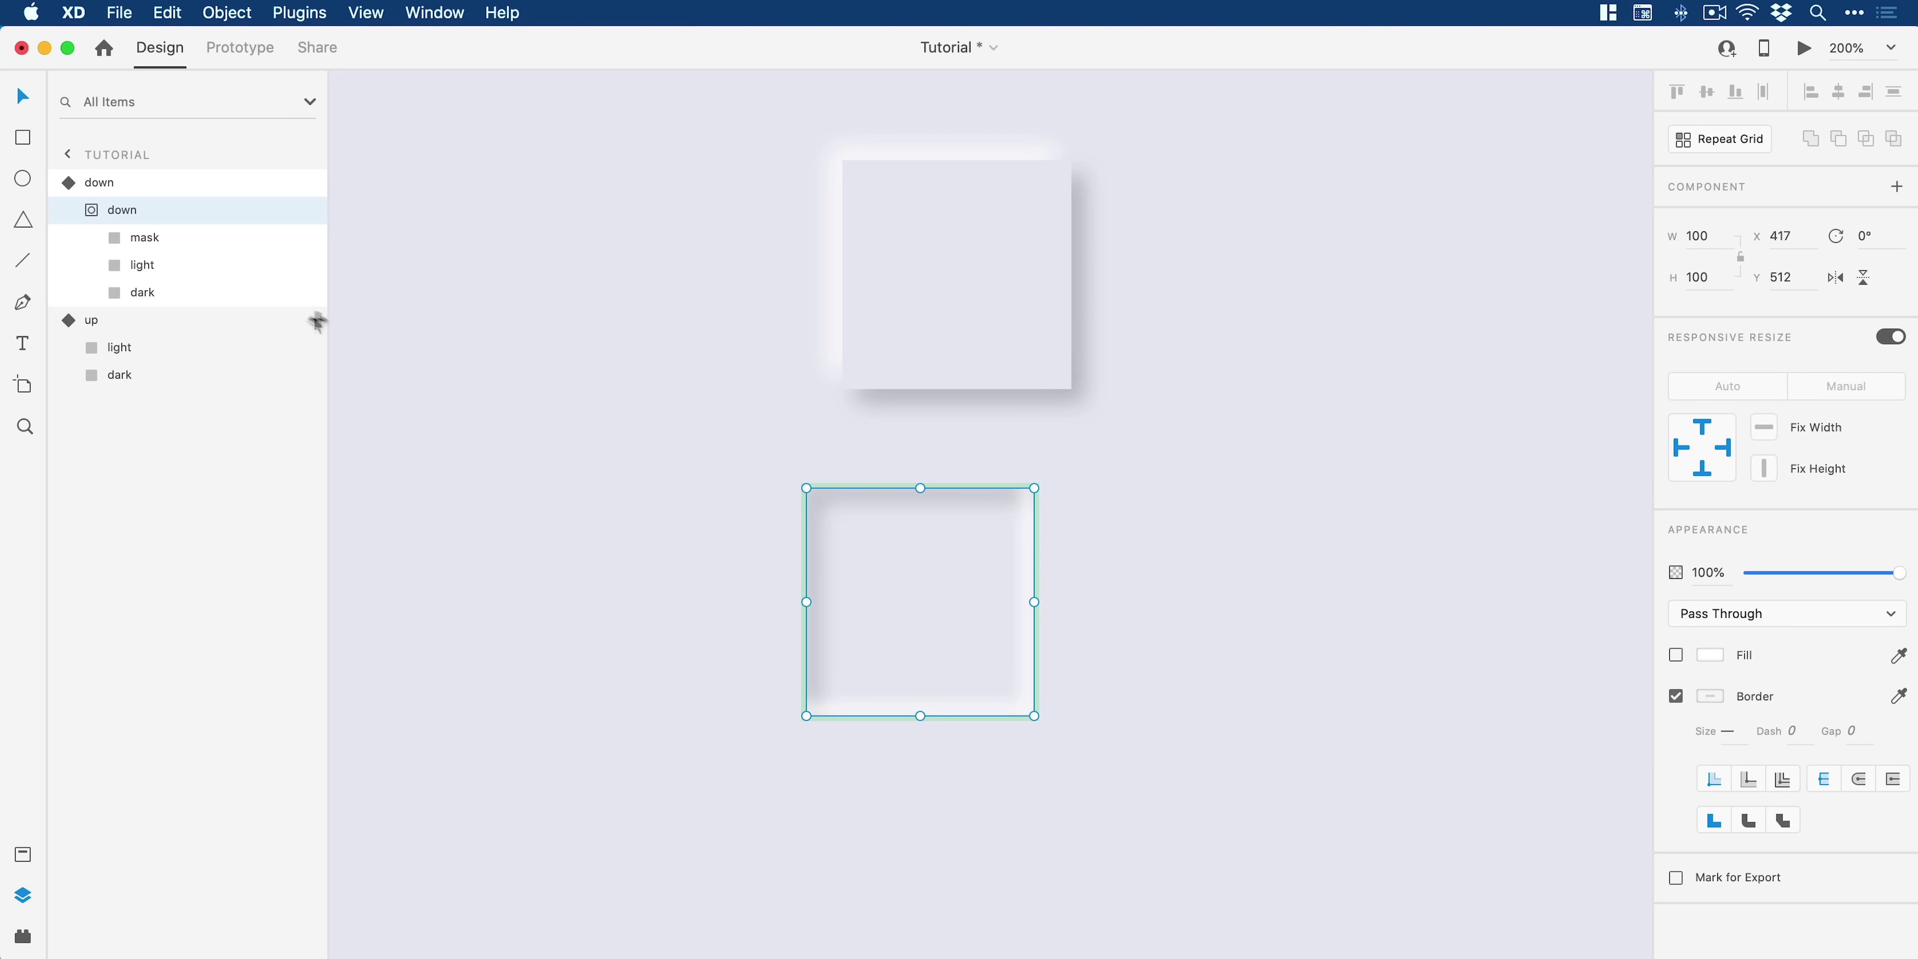
pyautogui.click(195, 237)
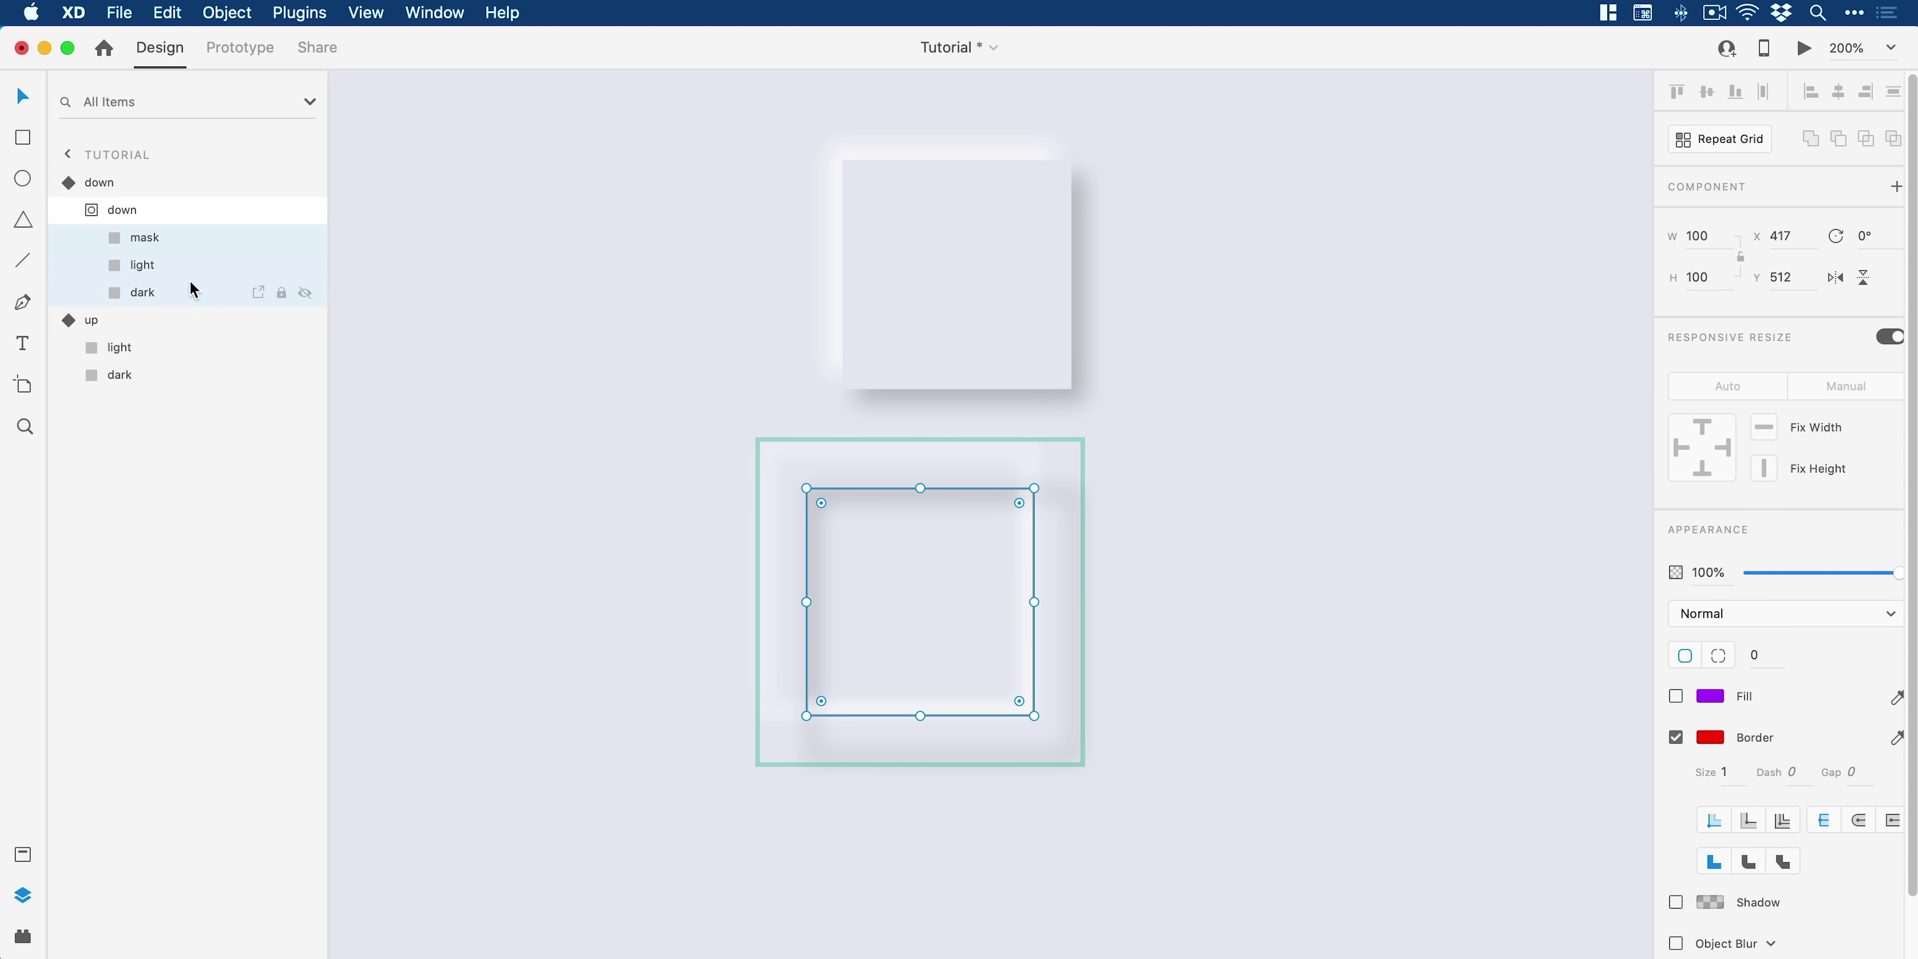
pyautogui.keyDown('shift'); pyautogui.click(190, 287); pyautogui.keyUp('shift')
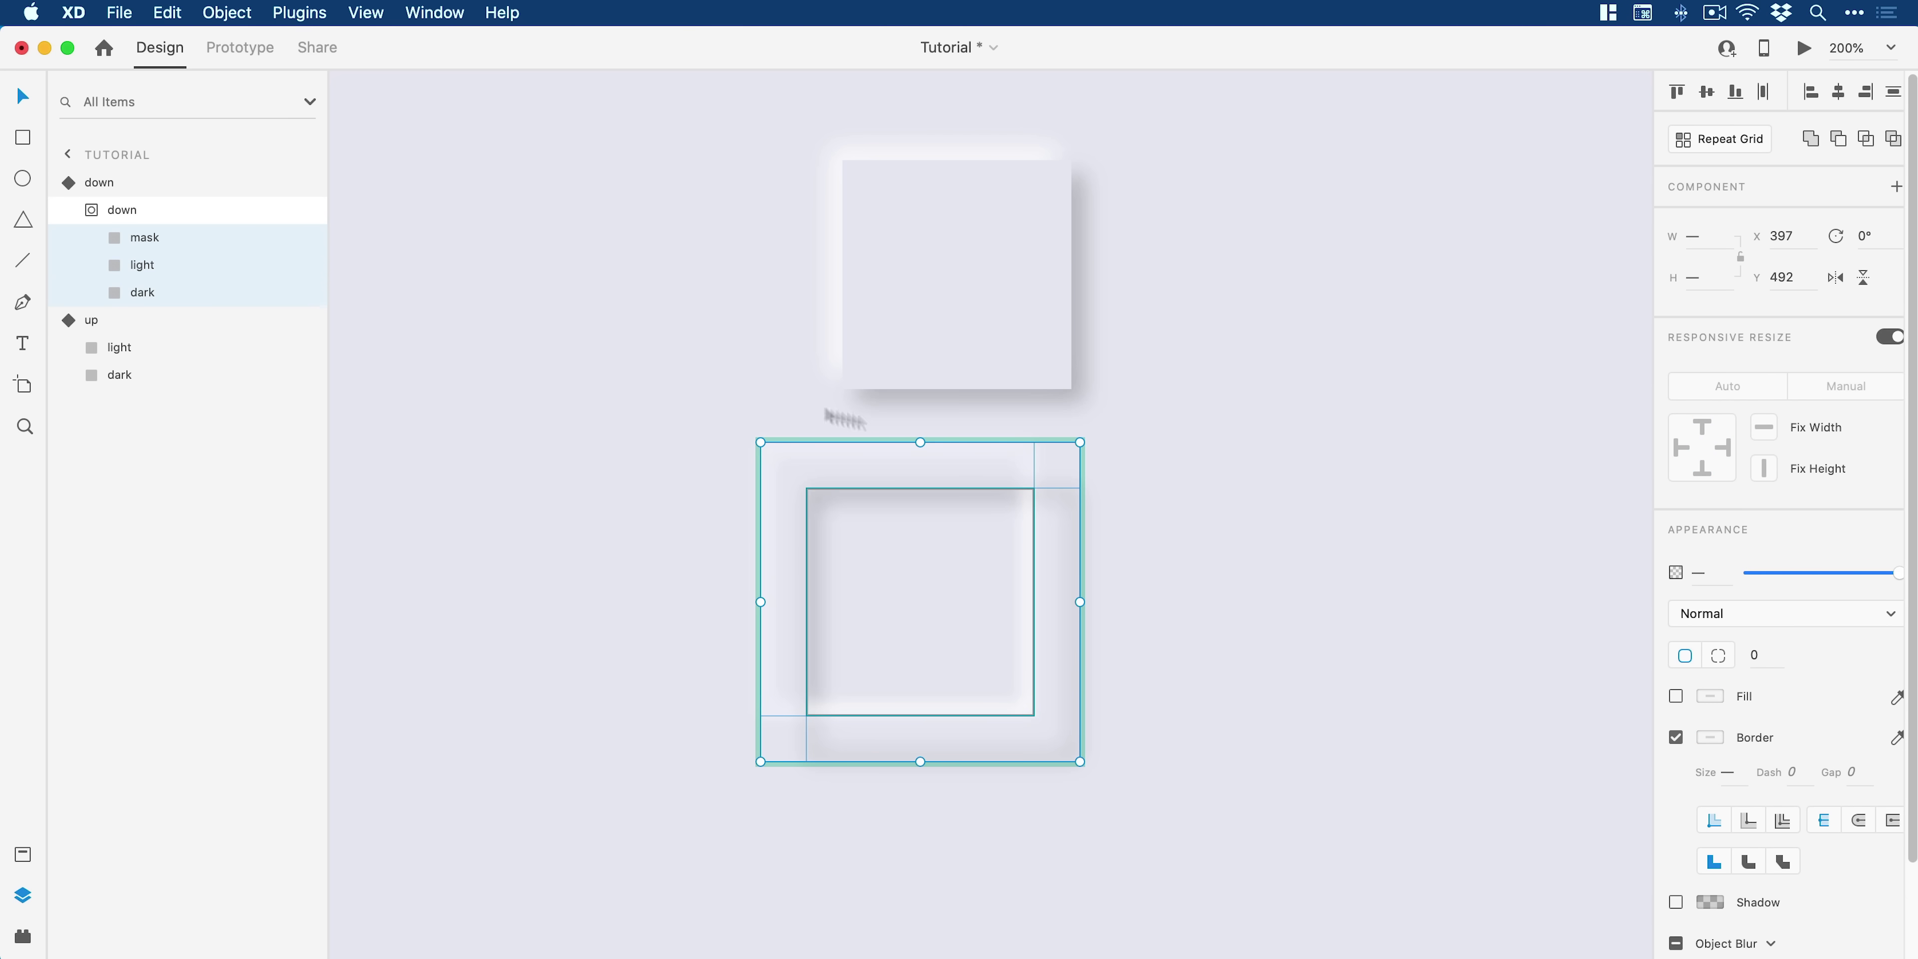
pyautogui.click(1758, 652)
pyautogui.write('100')
pyautogui.press('Return')
pyautogui.click(1332, 669)
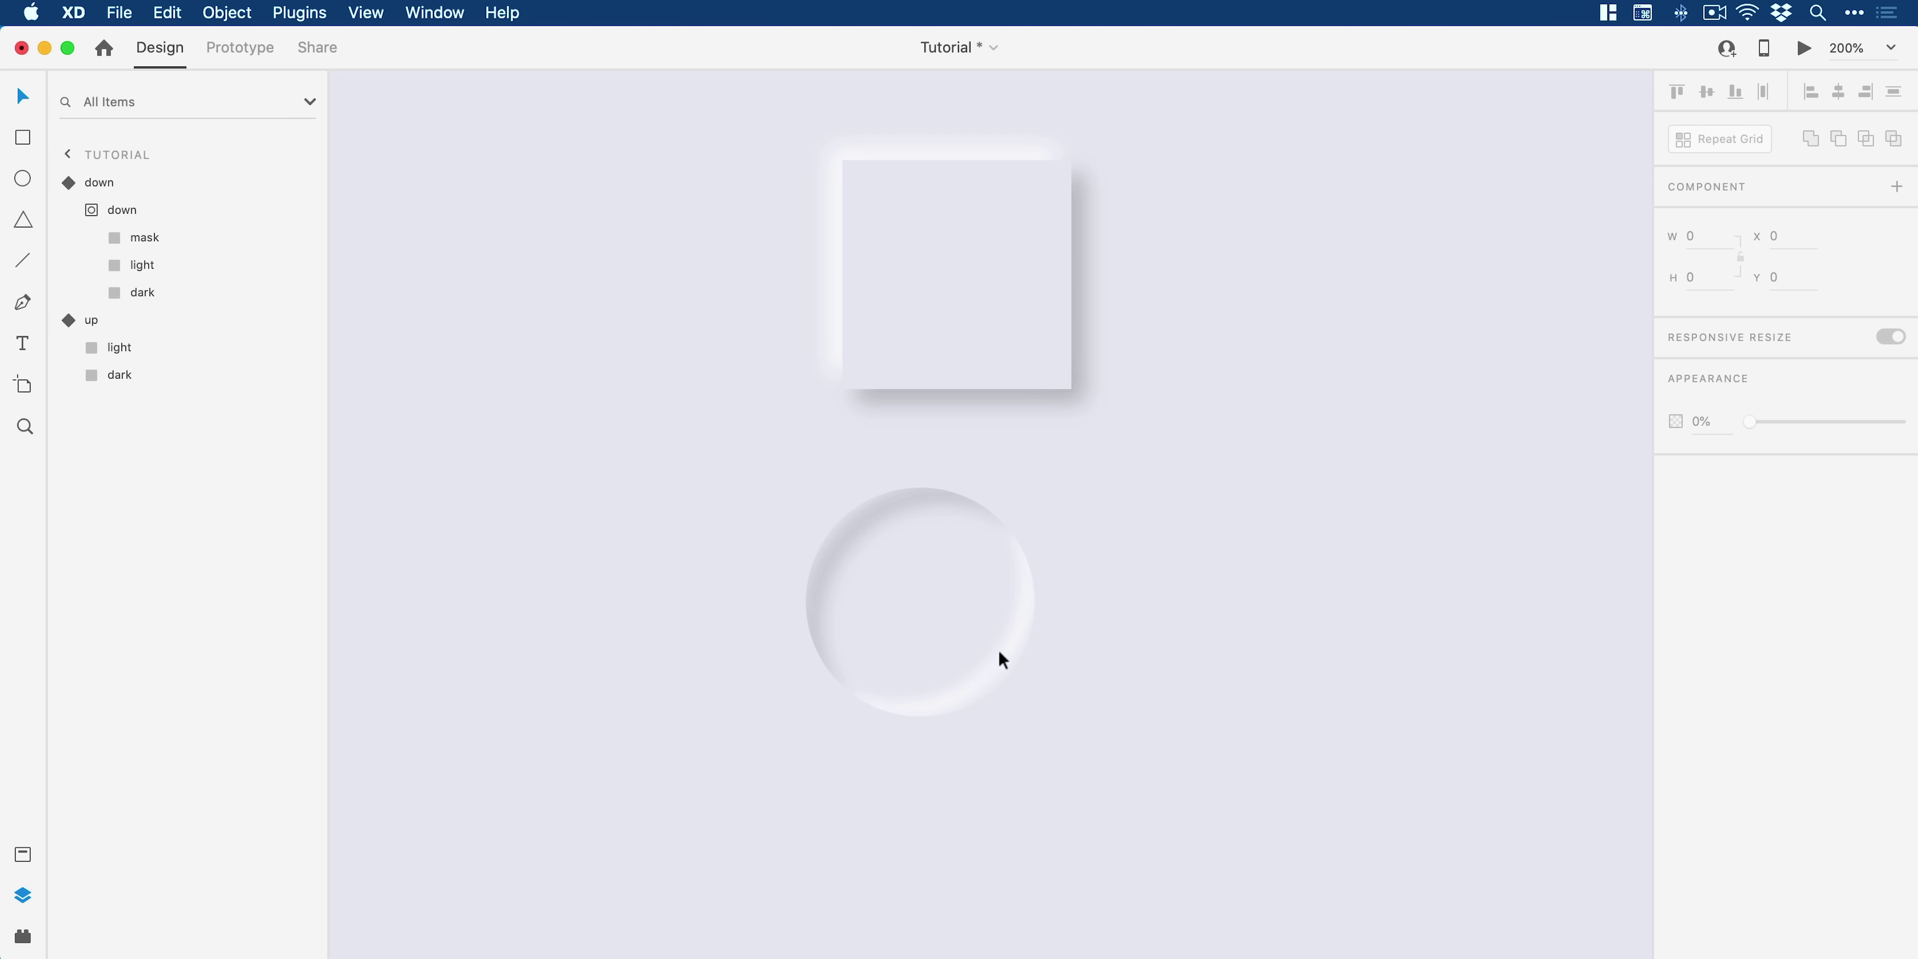
pyautogui.click(994, 667)
pyautogui.click(1337, 576)
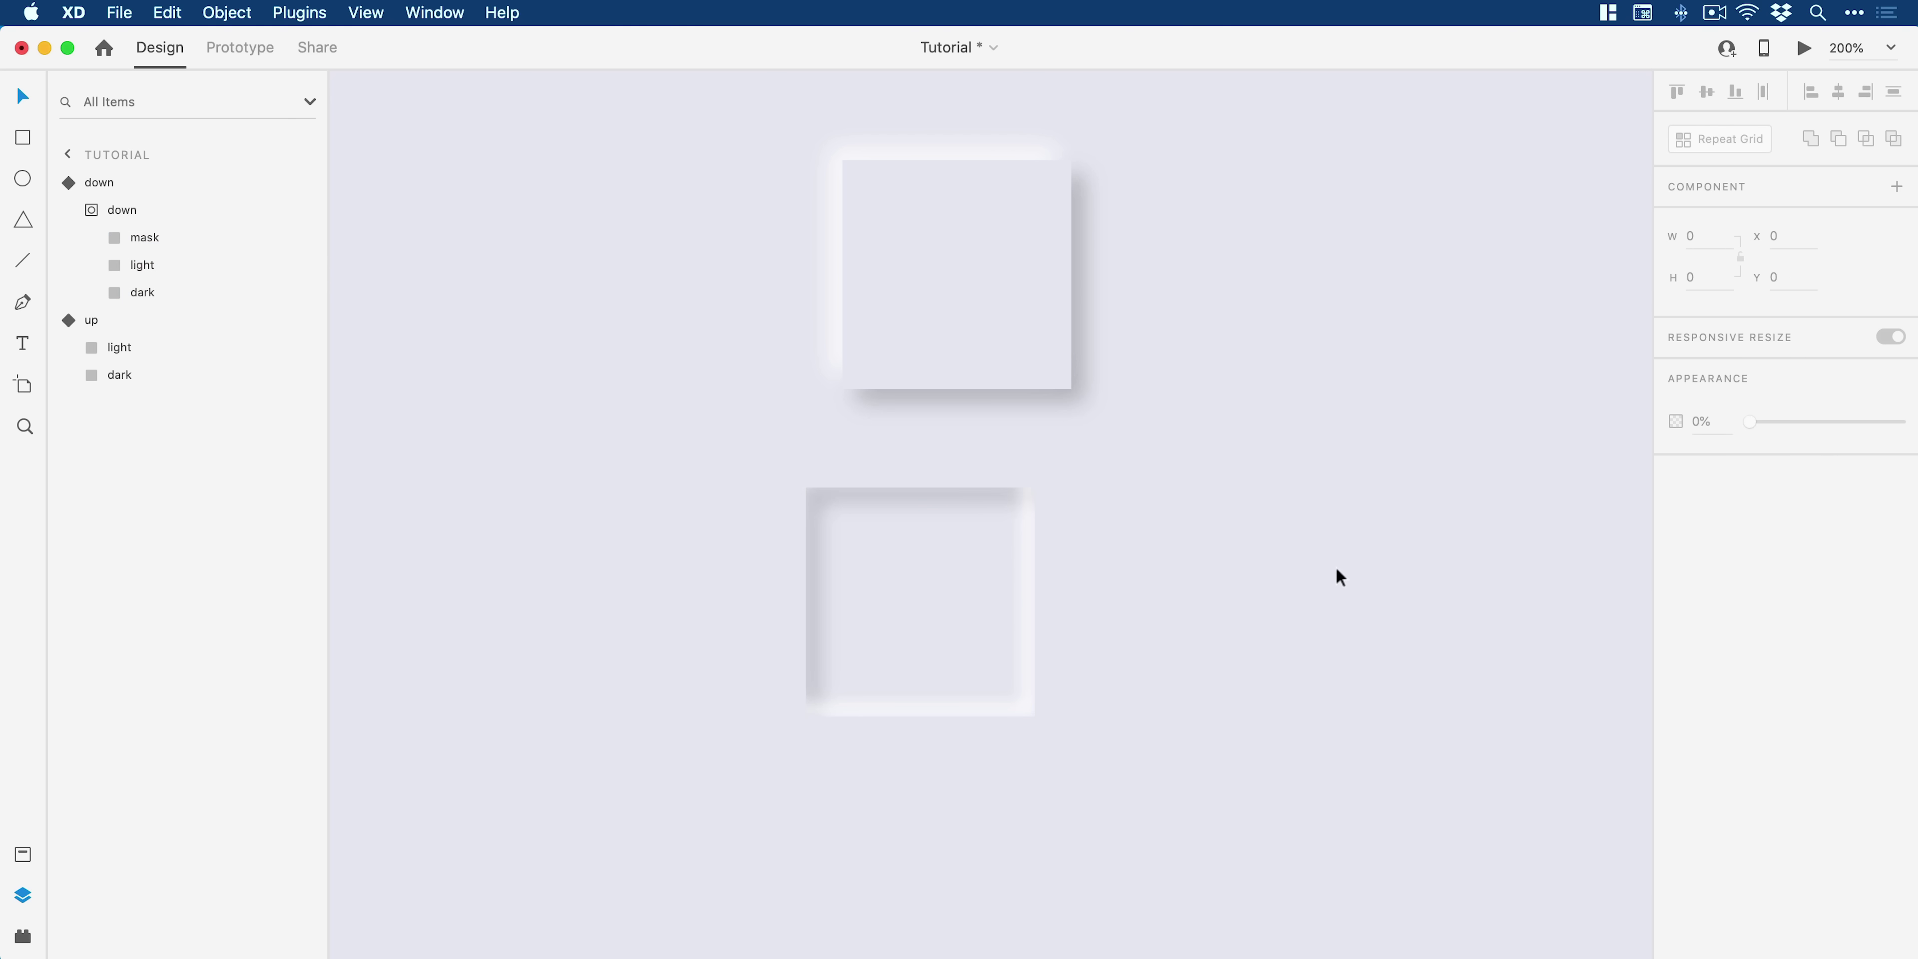
# Step: Duplicate the inset down button to the right and select the copy's mask, light and dark layers
pyautogui.click(920, 490)
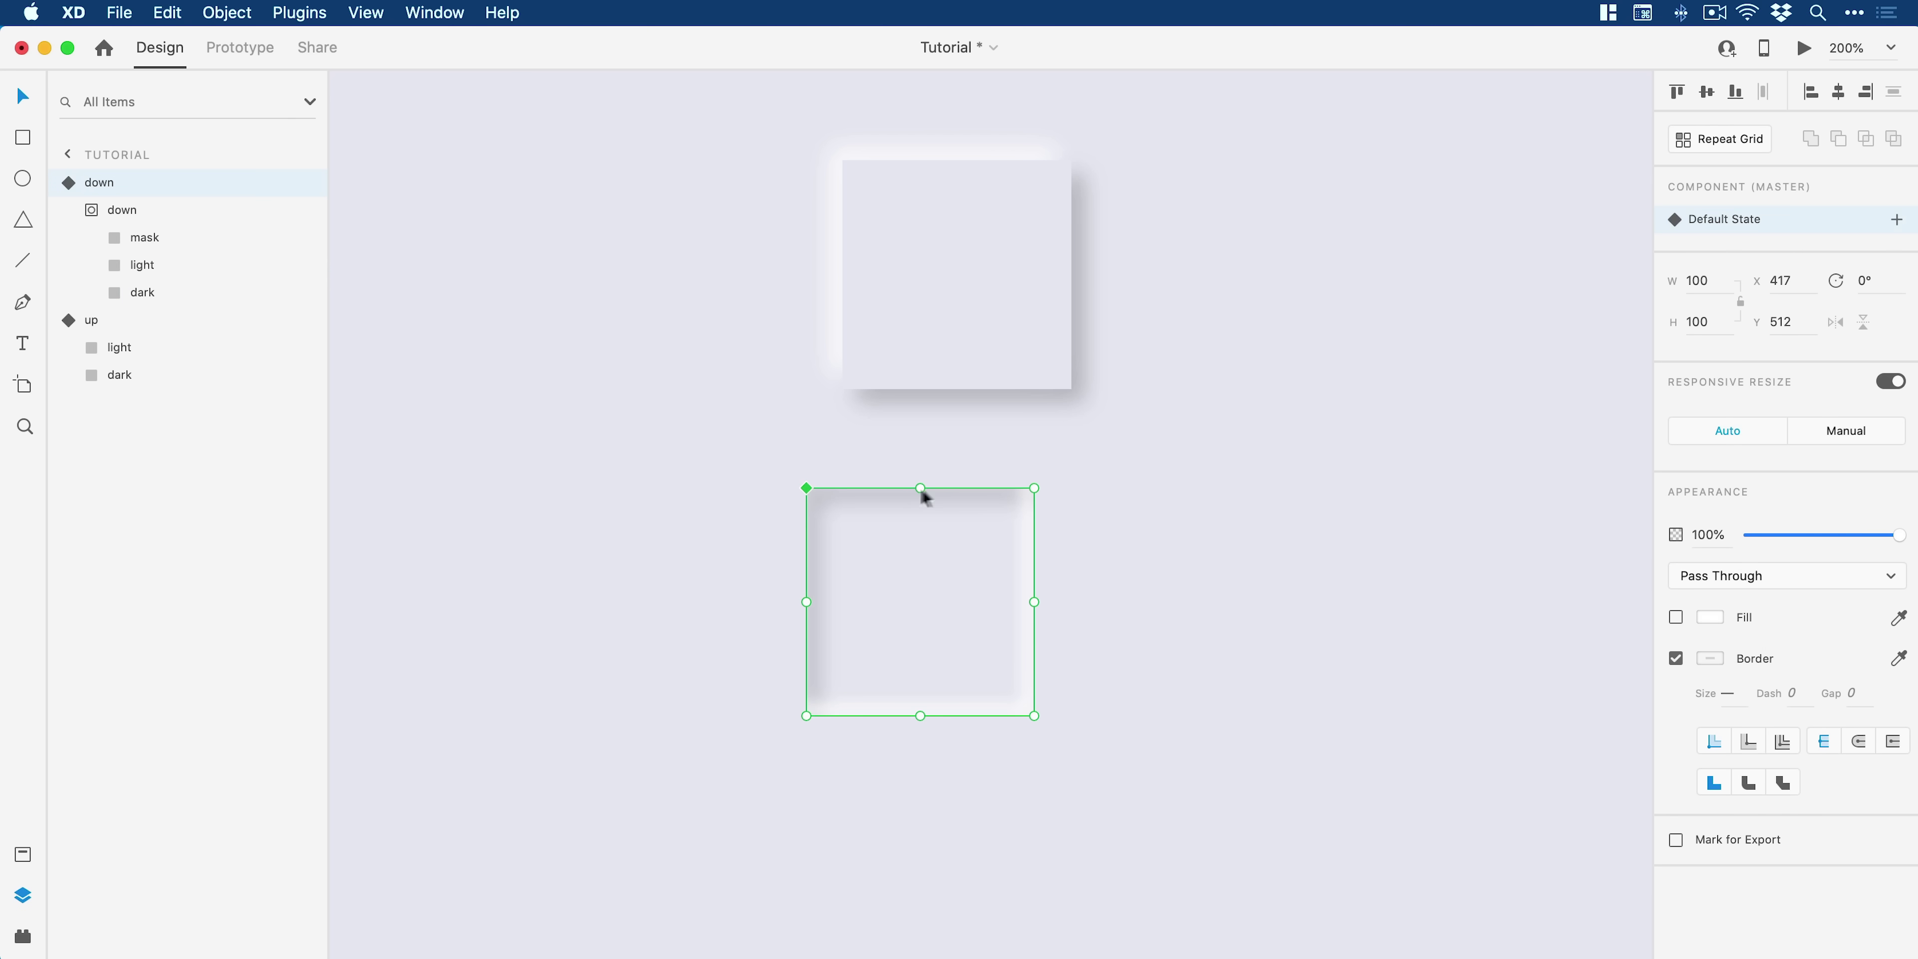
pyautogui.moveTo(920, 490); pyautogui.dragTo(1347, 490)
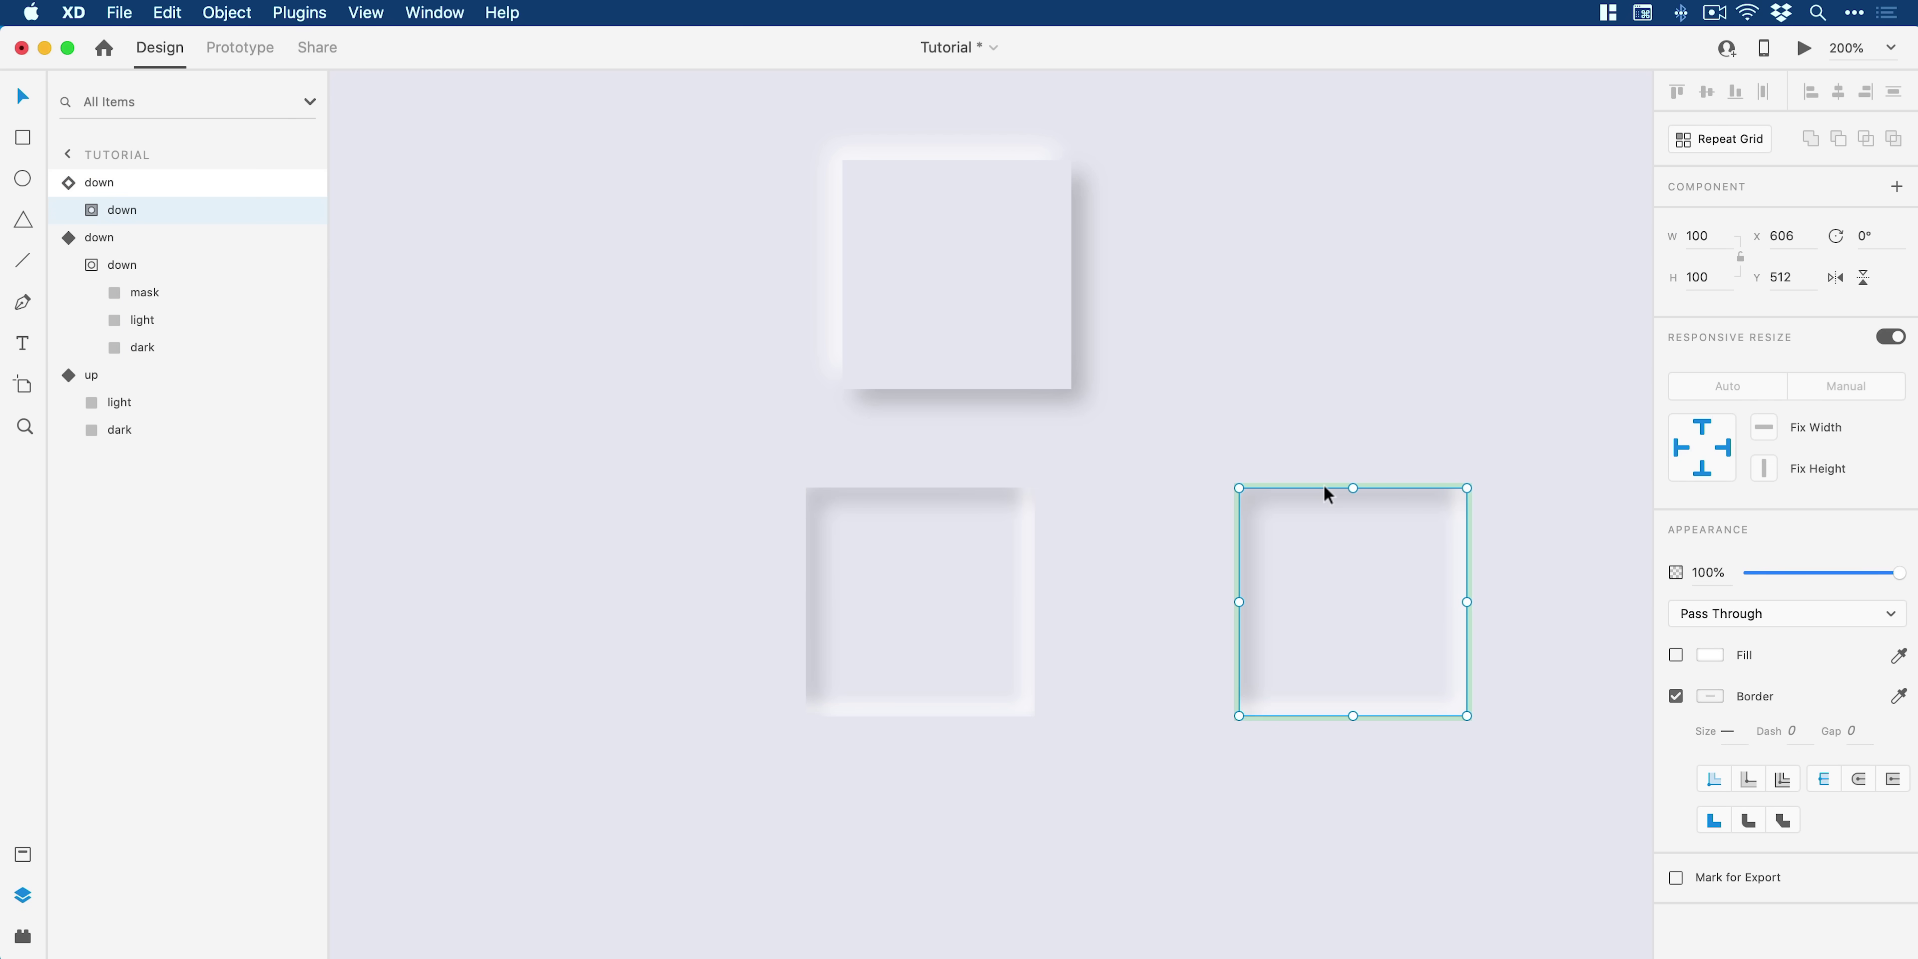
pyautogui.click(92, 211)
pyautogui.click(150, 240)
pyautogui.keyDown('shift'); pyautogui.click(153, 292); pyautogui.keyUp('shift')
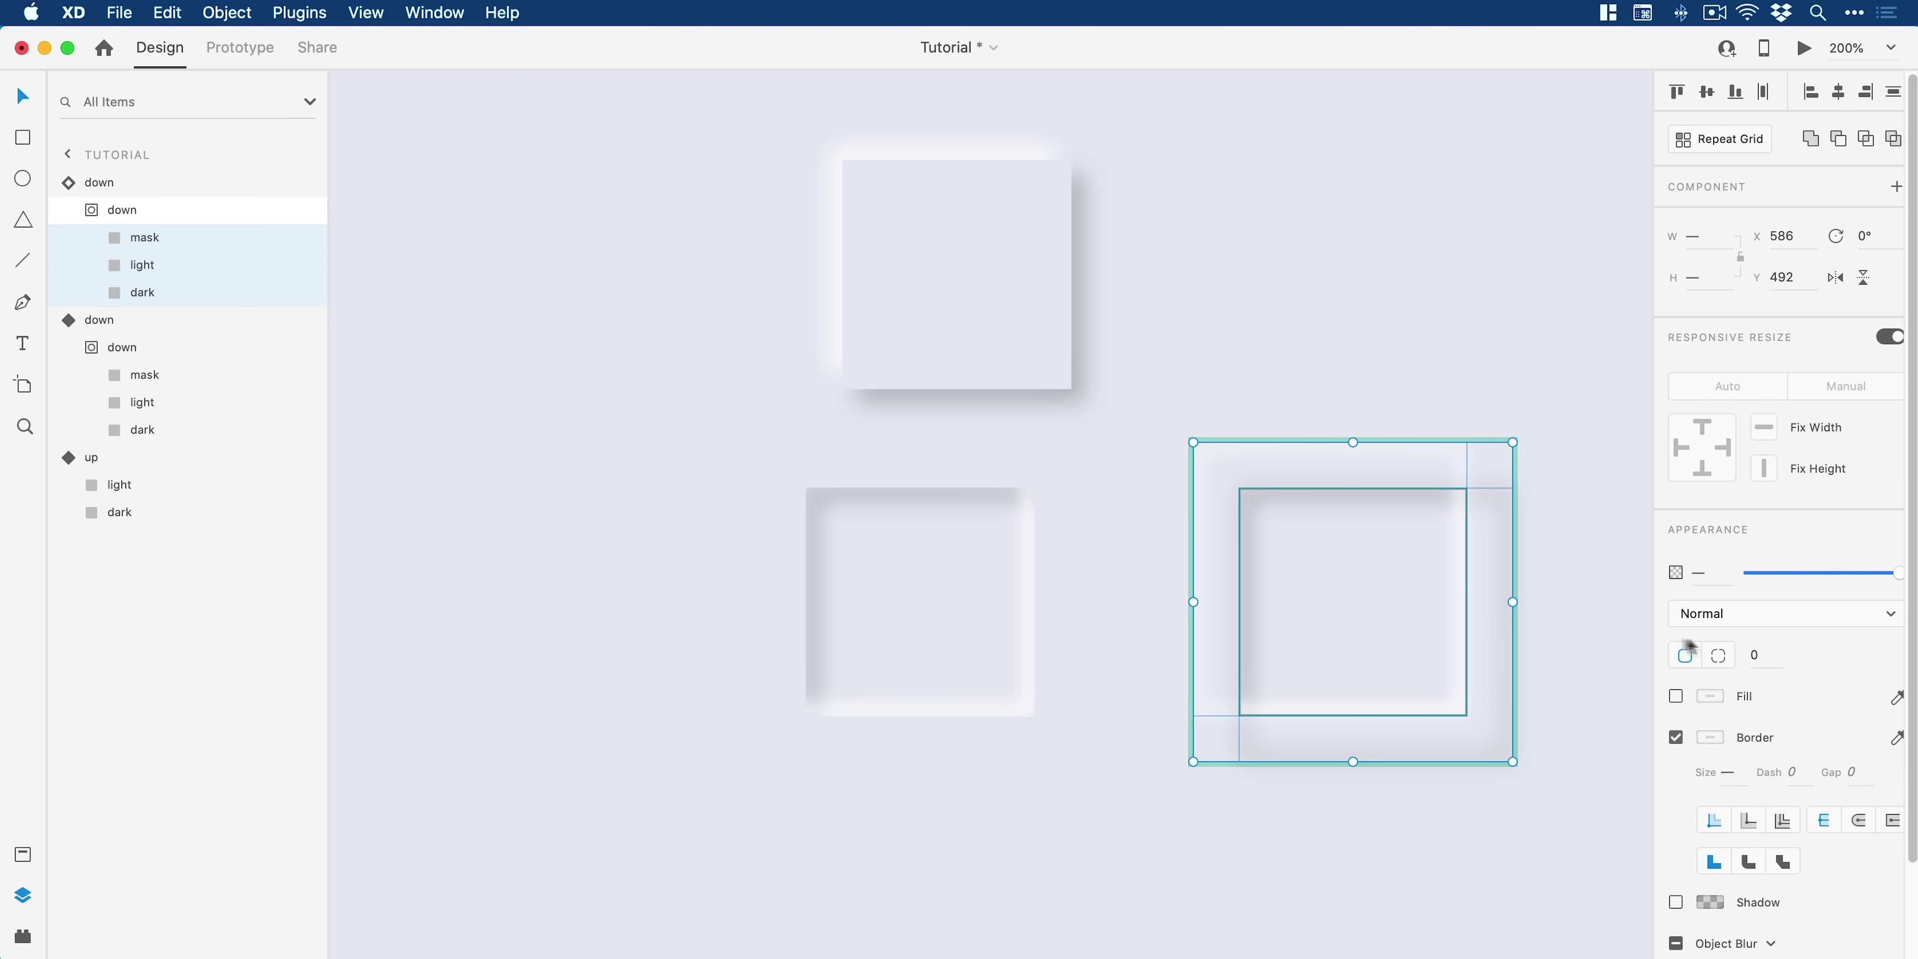
# Step: Set the copy's corner radius to 71 to make an inset circle, then zoom to fit
pyautogui.click(1755, 652)
pyautogui.write('31')
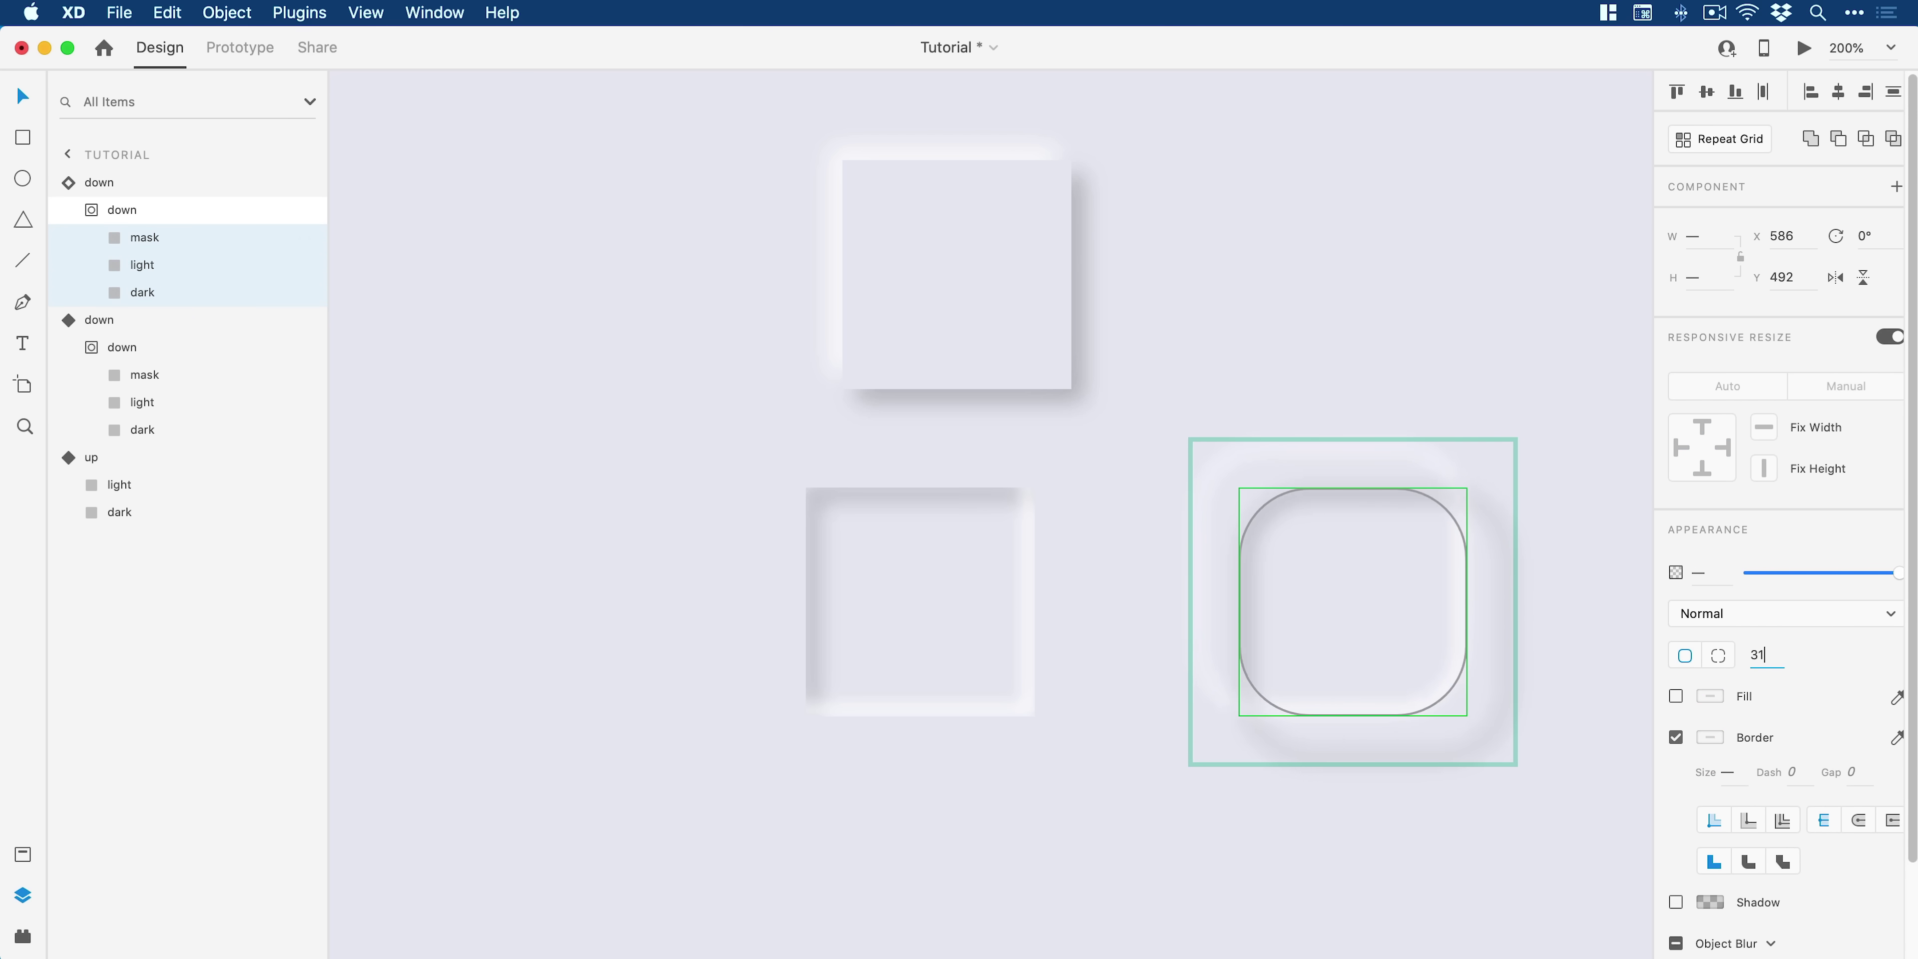
pyautogui.press('BackSpace')
pyautogui.press('BackSpace')
pyautogui.write('61')
pyautogui.press('BackSpace')
pyautogui.press('BackSpace')
pyautogui.write('71')
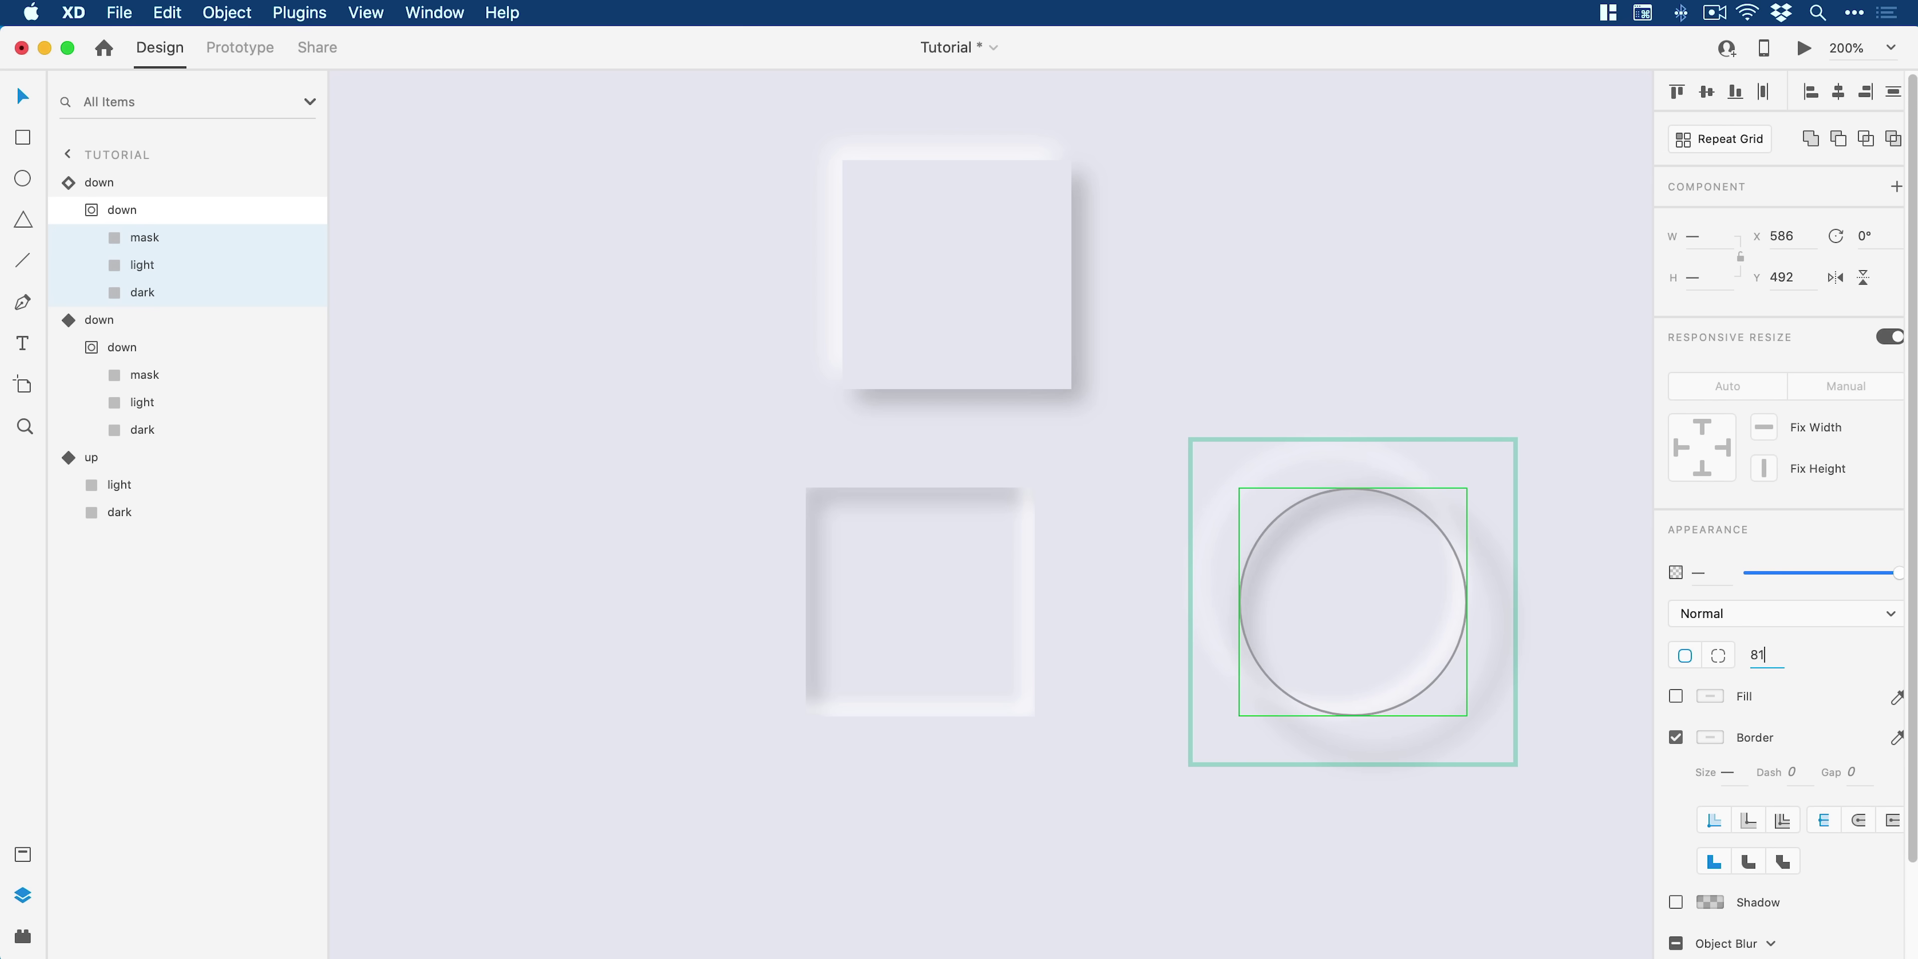
pyautogui.click(1340, 454)
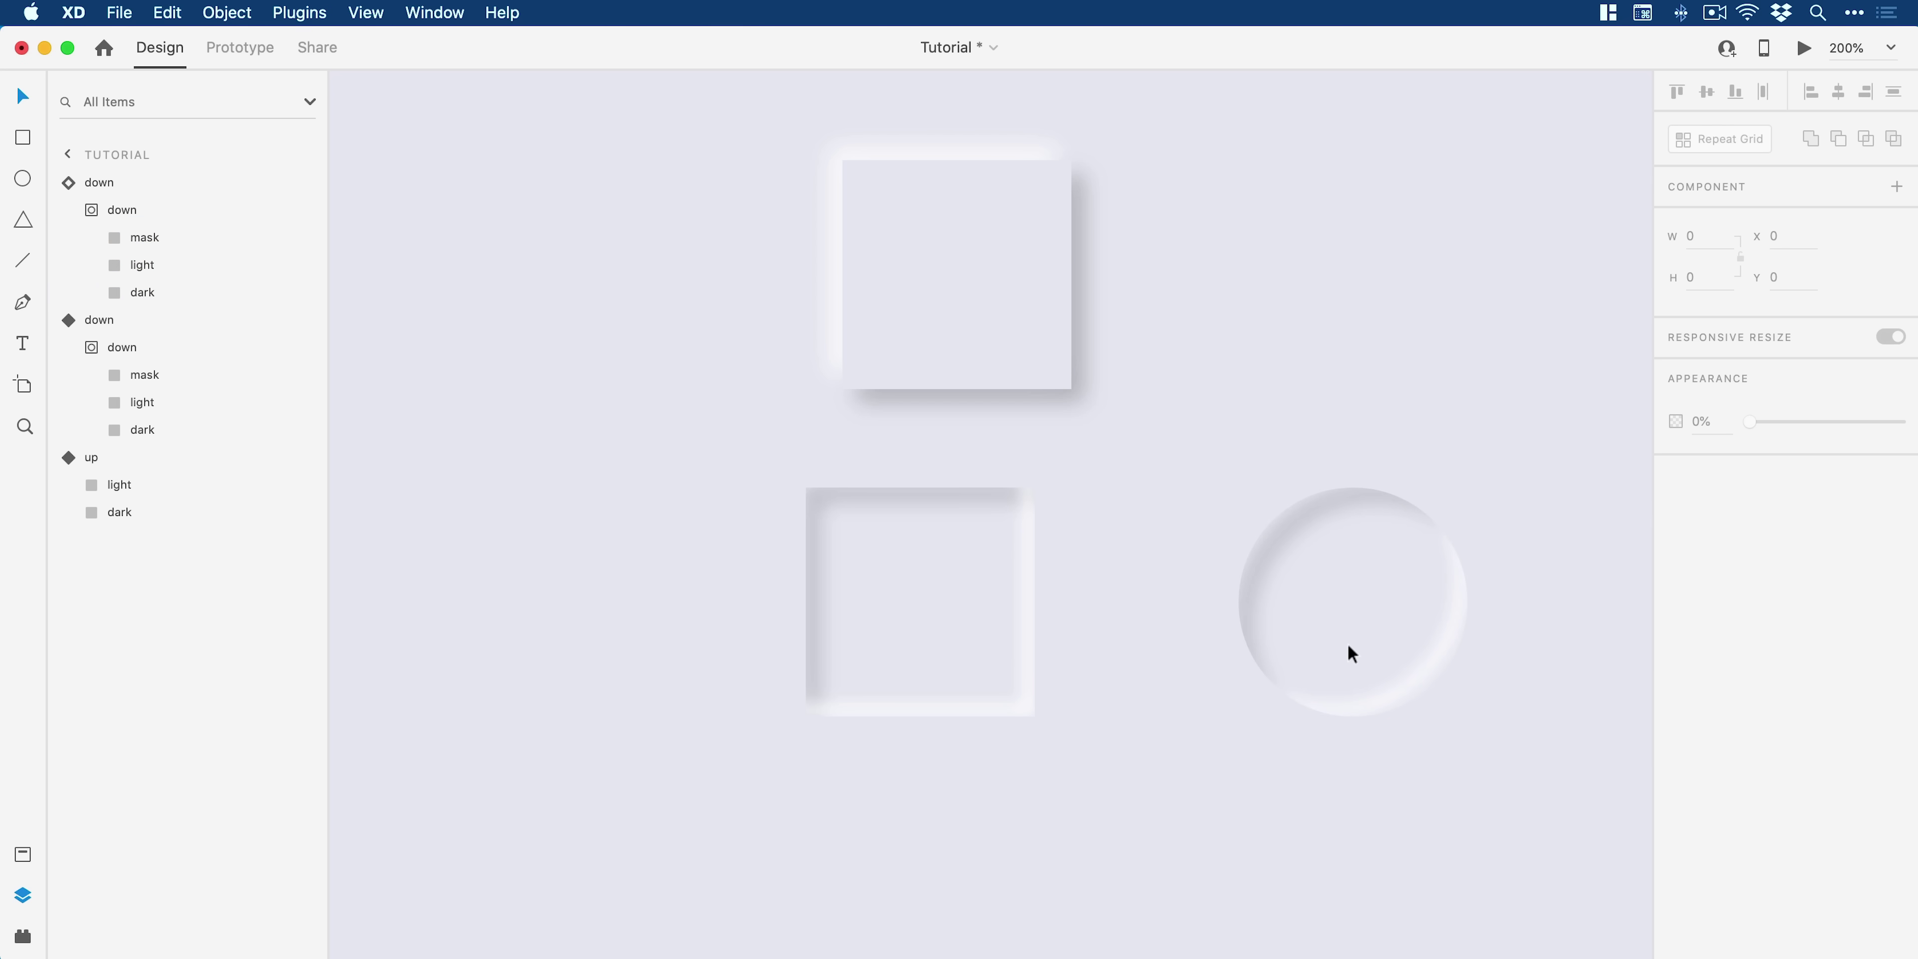
pyautogui.press('super+0')
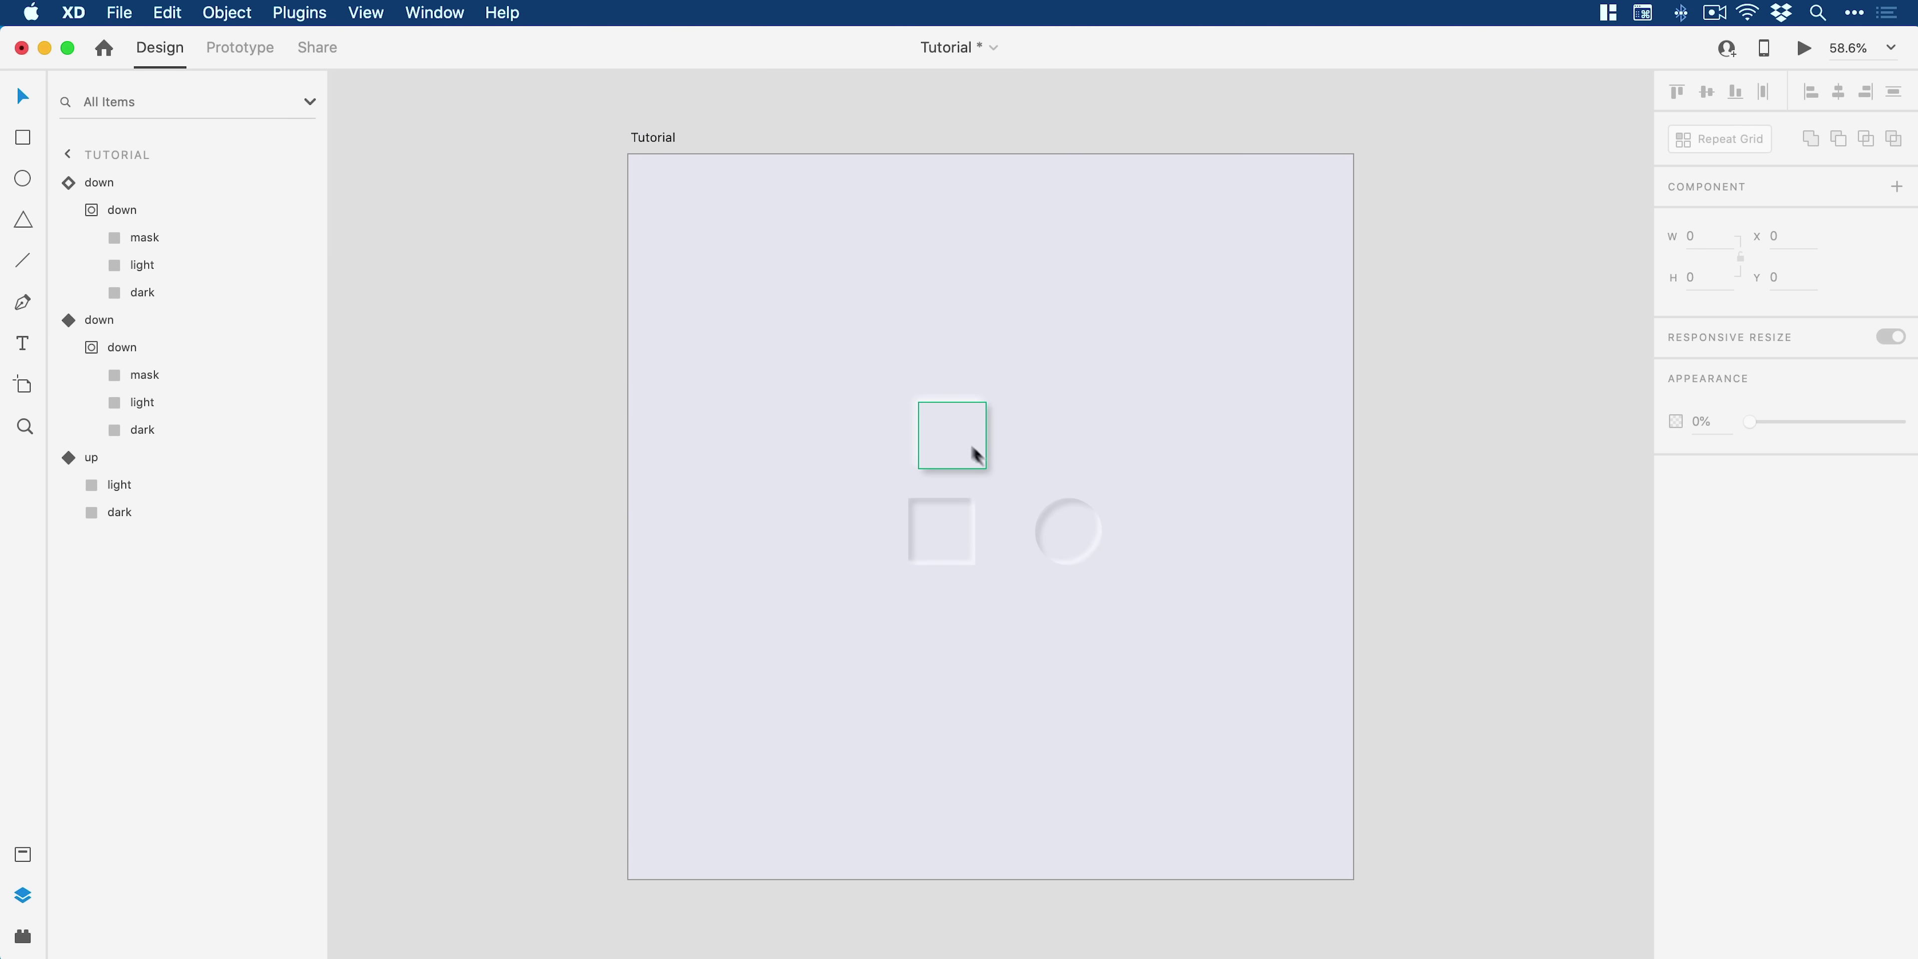
# Step: Move the up and down master squares off the artboard onto the pasteboard
pyautogui.click(960, 435)
pyautogui.keyDown('shift'); pyautogui.click(952, 500); pyautogui.keyUp('shift')
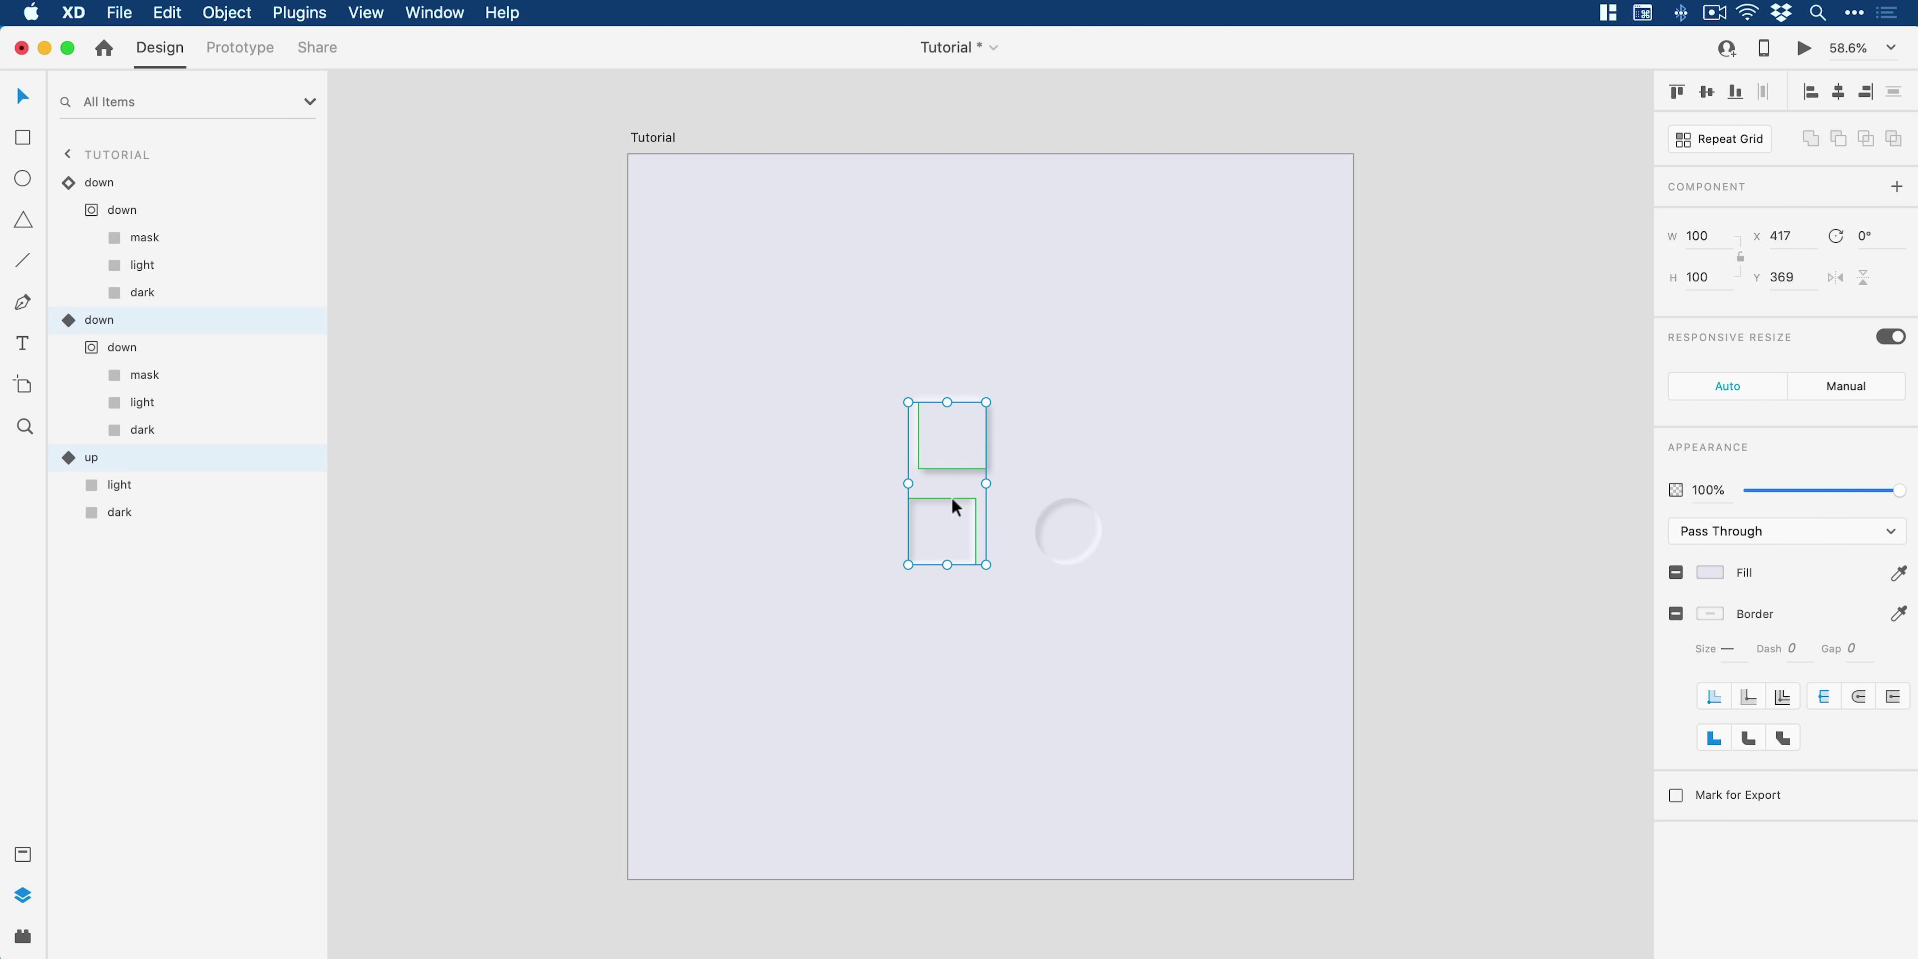
pyautogui.moveTo(951, 497); pyautogui.dragTo(469, 446)
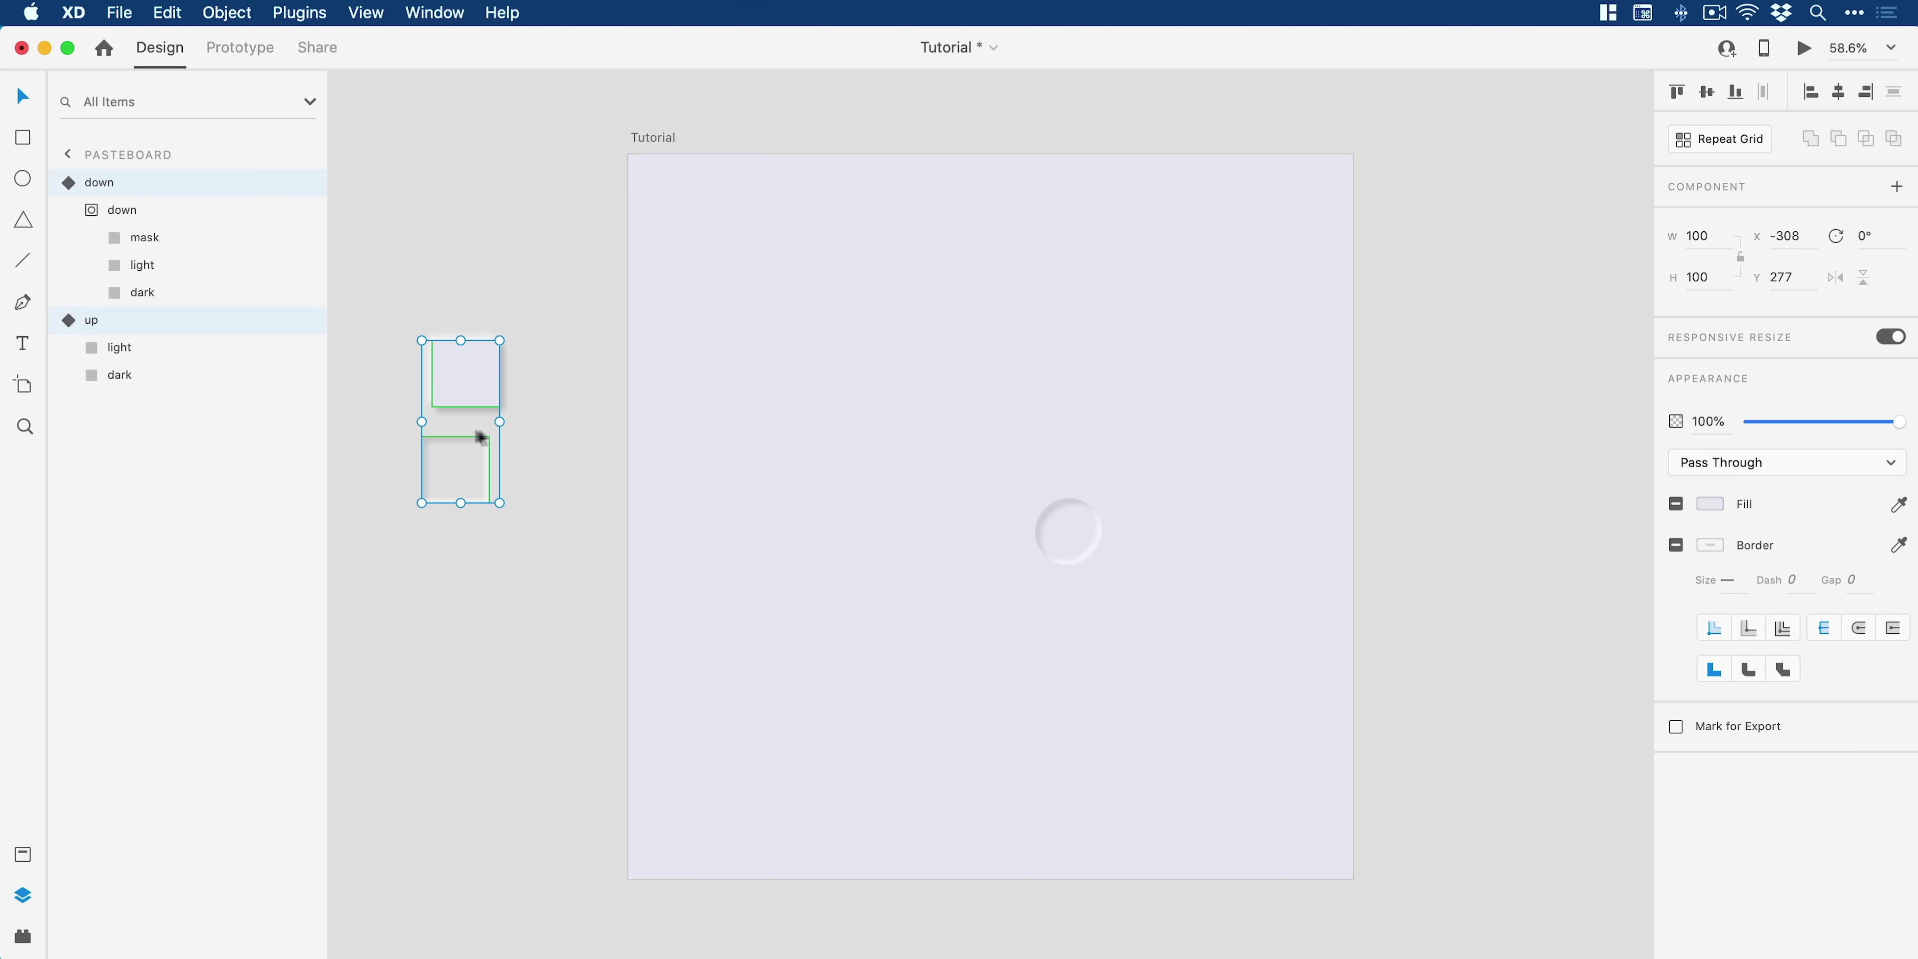
# Step: Delete the circle and place an up copy on the artboard, stretched into a wide bar
pyautogui.moveTo(1042, 471); pyautogui.dragTo(1129, 587)
pyautogui.press('Delete')
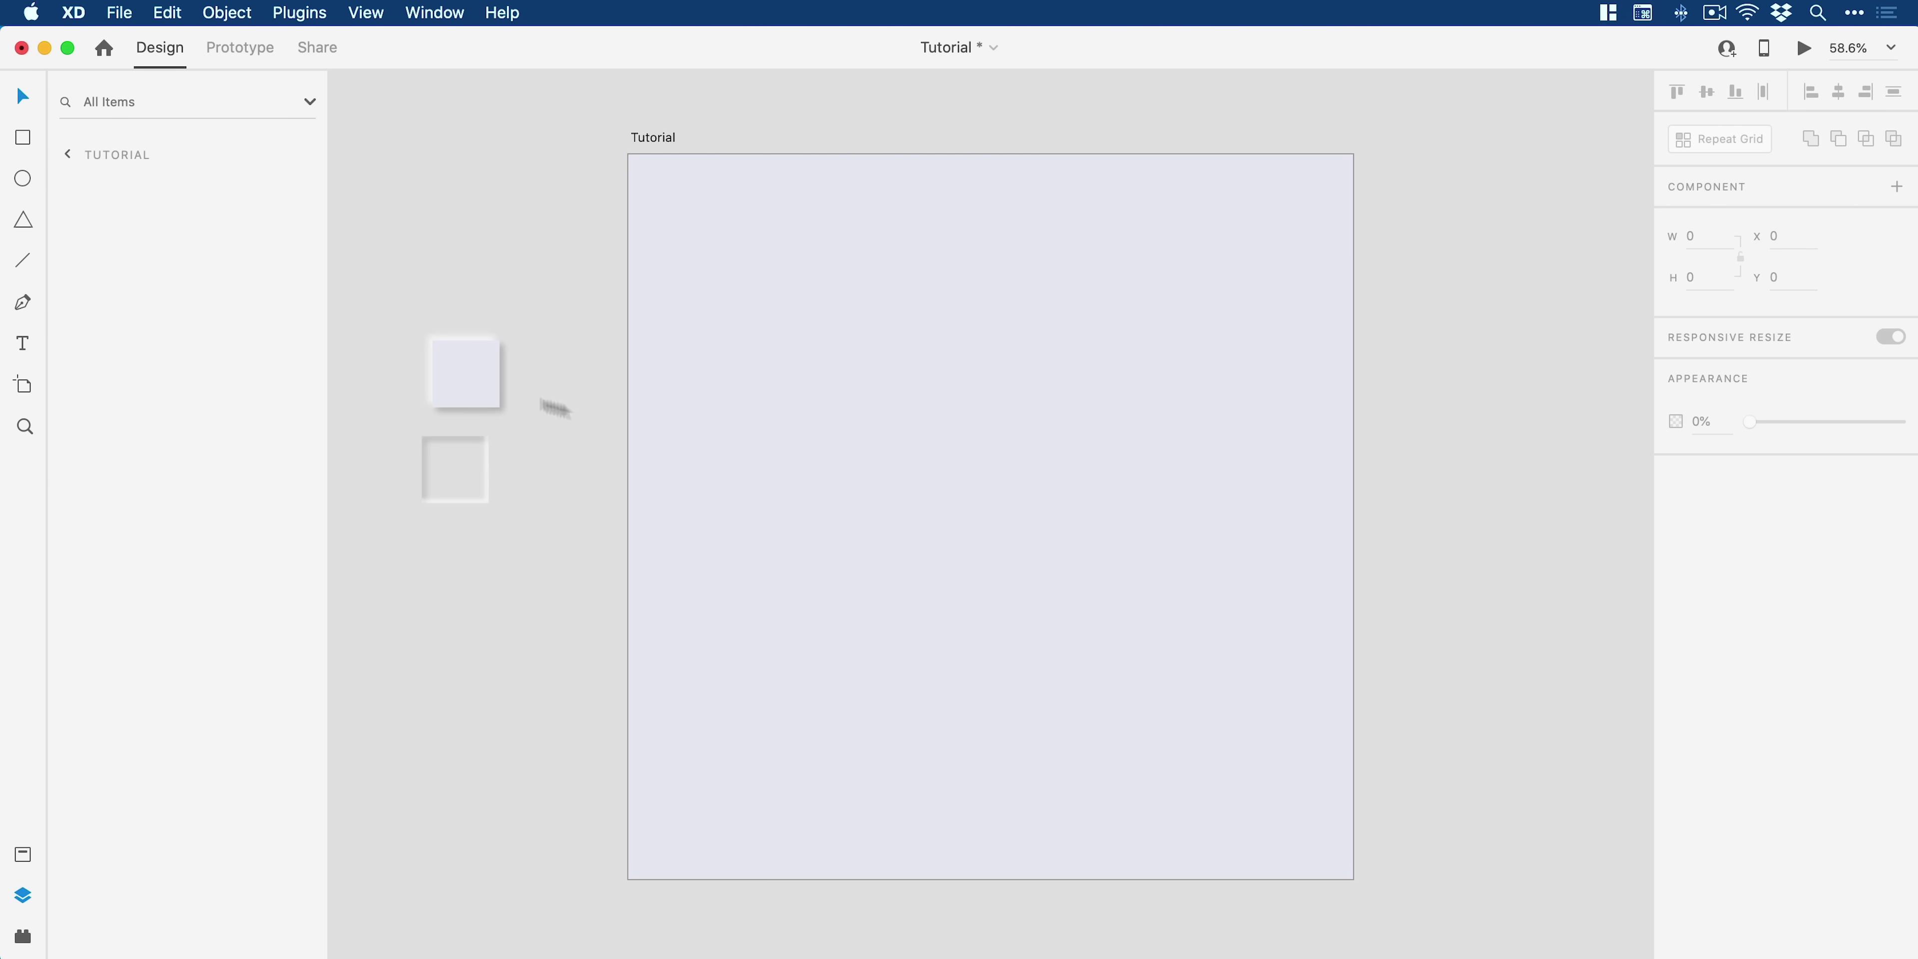
pyautogui.moveTo(479, 385); pyautogui.dragTo(1011, 372)
pyautogui.moveTo(471, 439); pyautogui.dragTo(1012, 458)
# Step: At 100% zoom, give the inset down button's mask, light and dark layers corner radius 20
pyautogui.press('z')
pyautogui.click(873, 382)
pyautogui.click(873, 382)
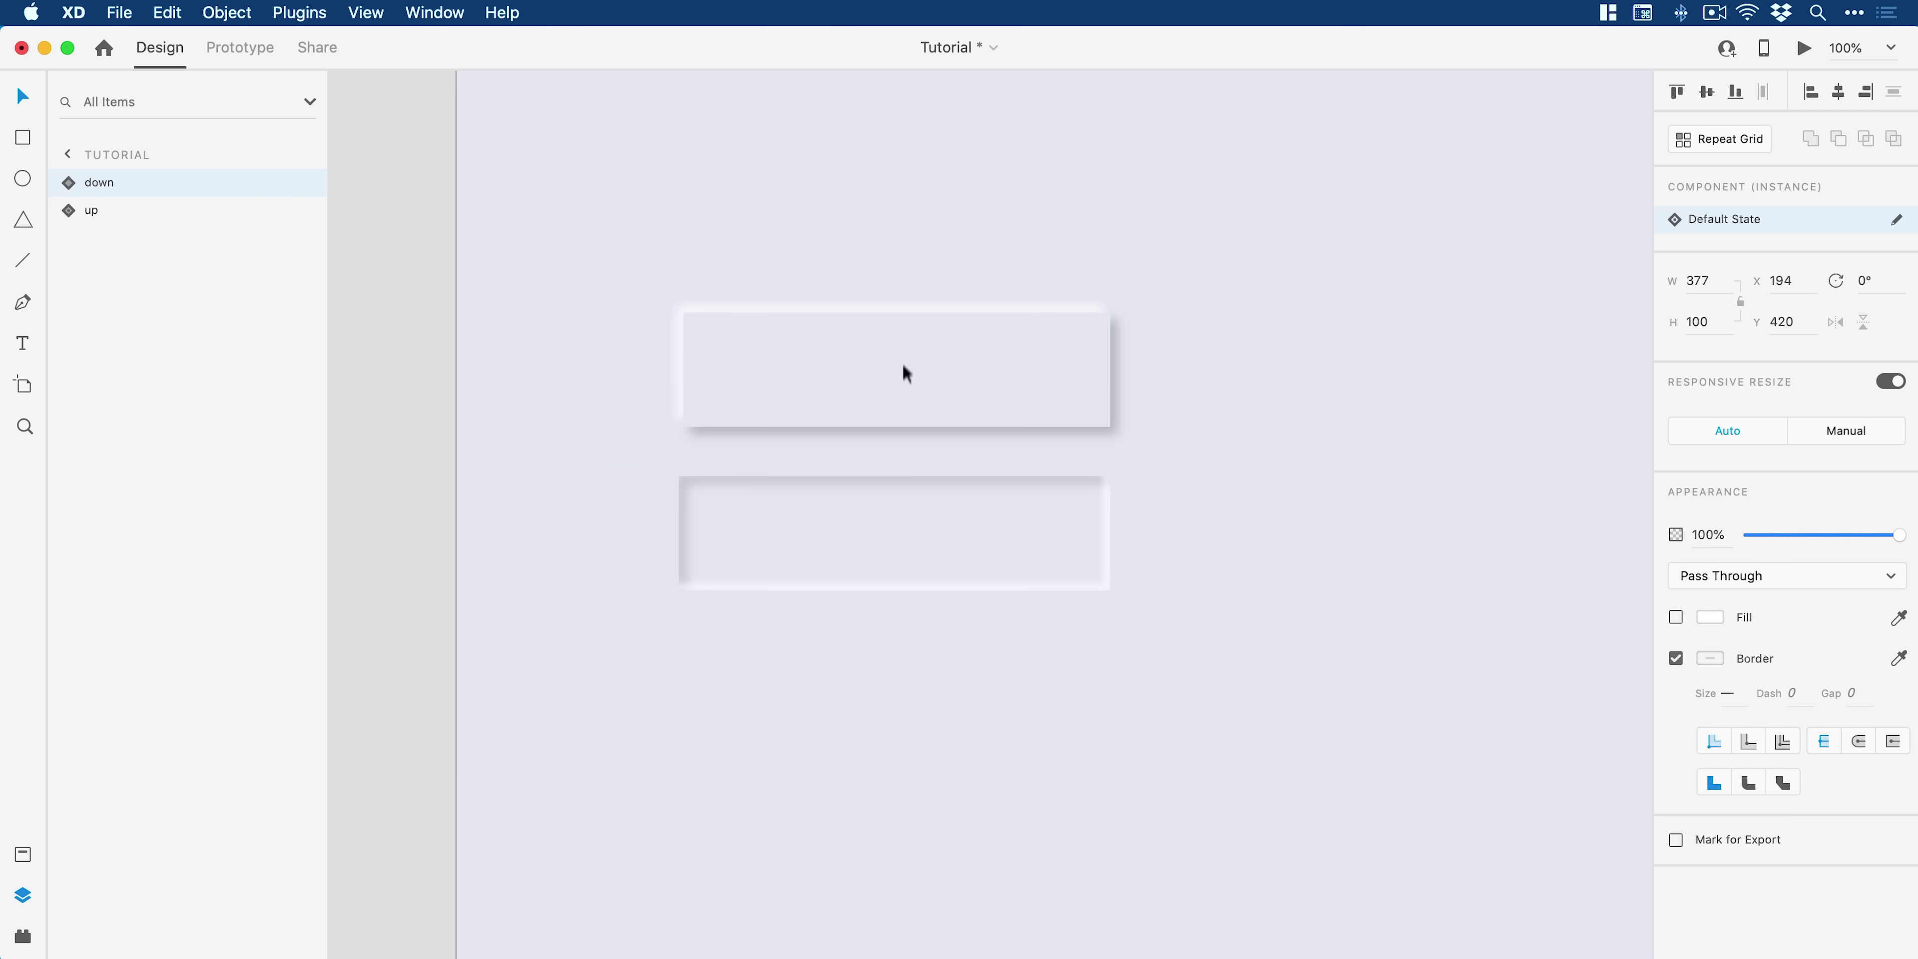
pyautogui.press('v')
pyautogui.click(880, 353)
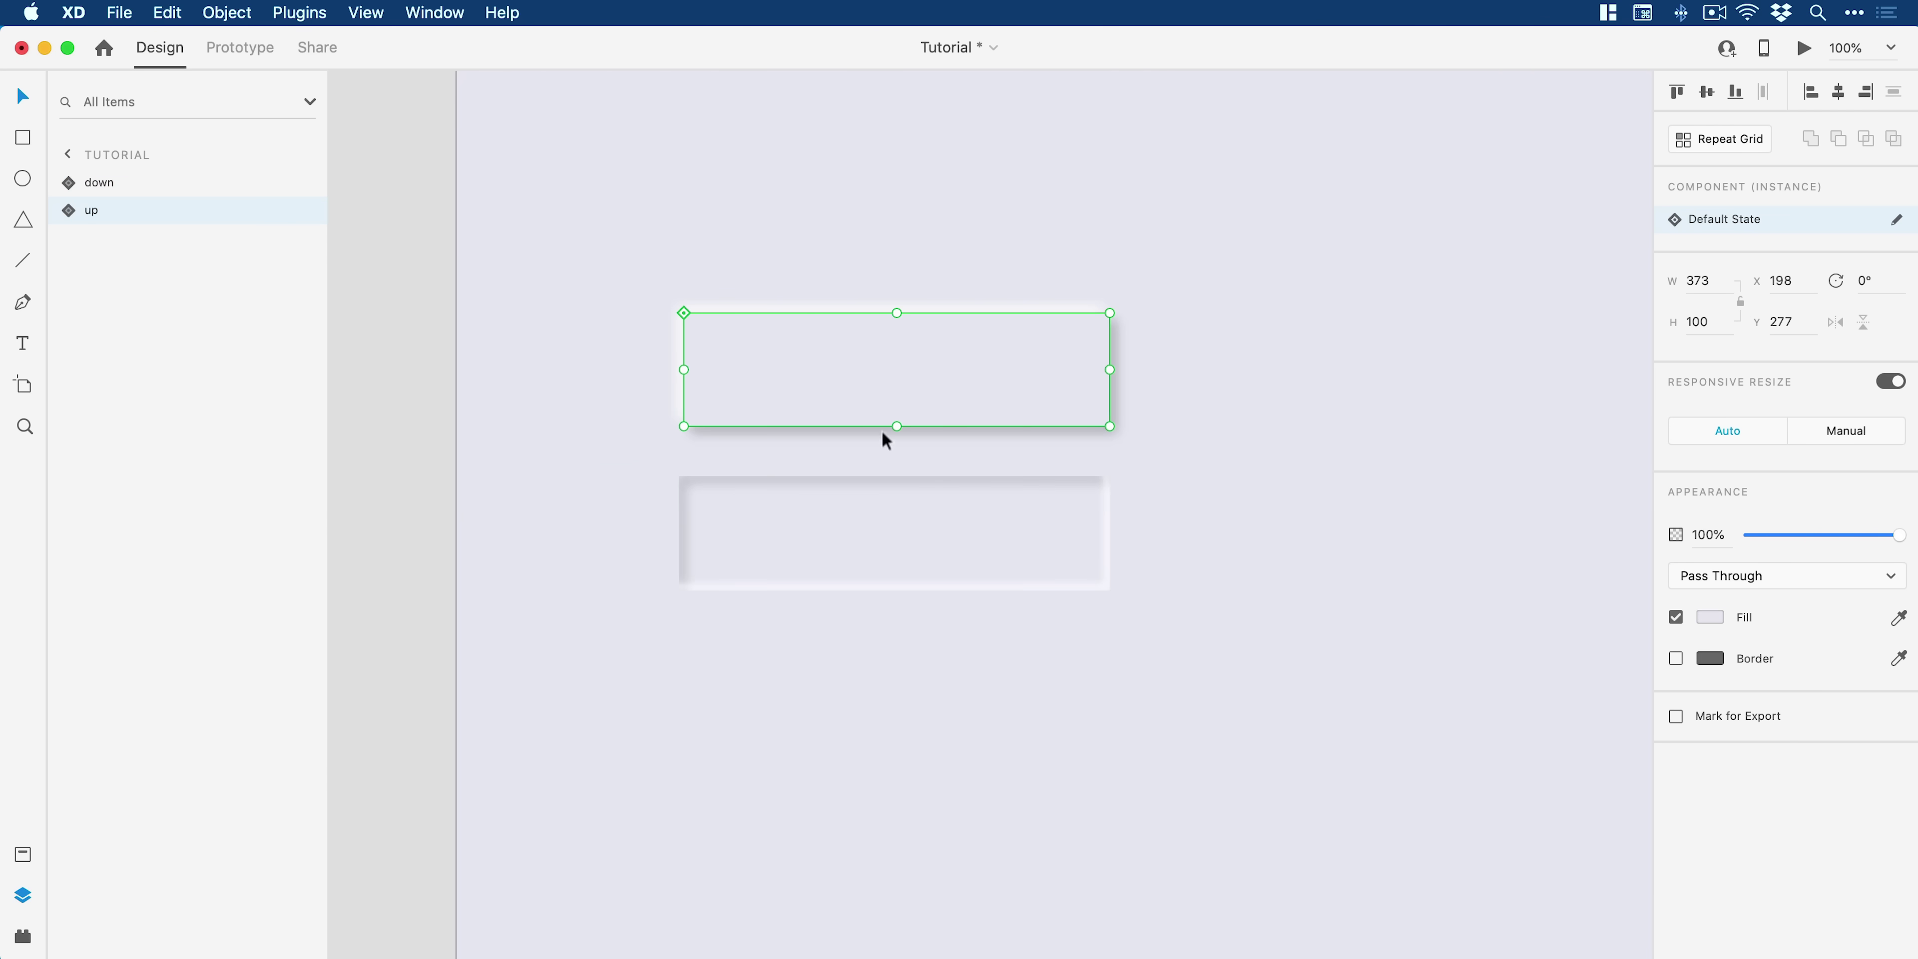
pyautogui.doubleClick(881, 478)
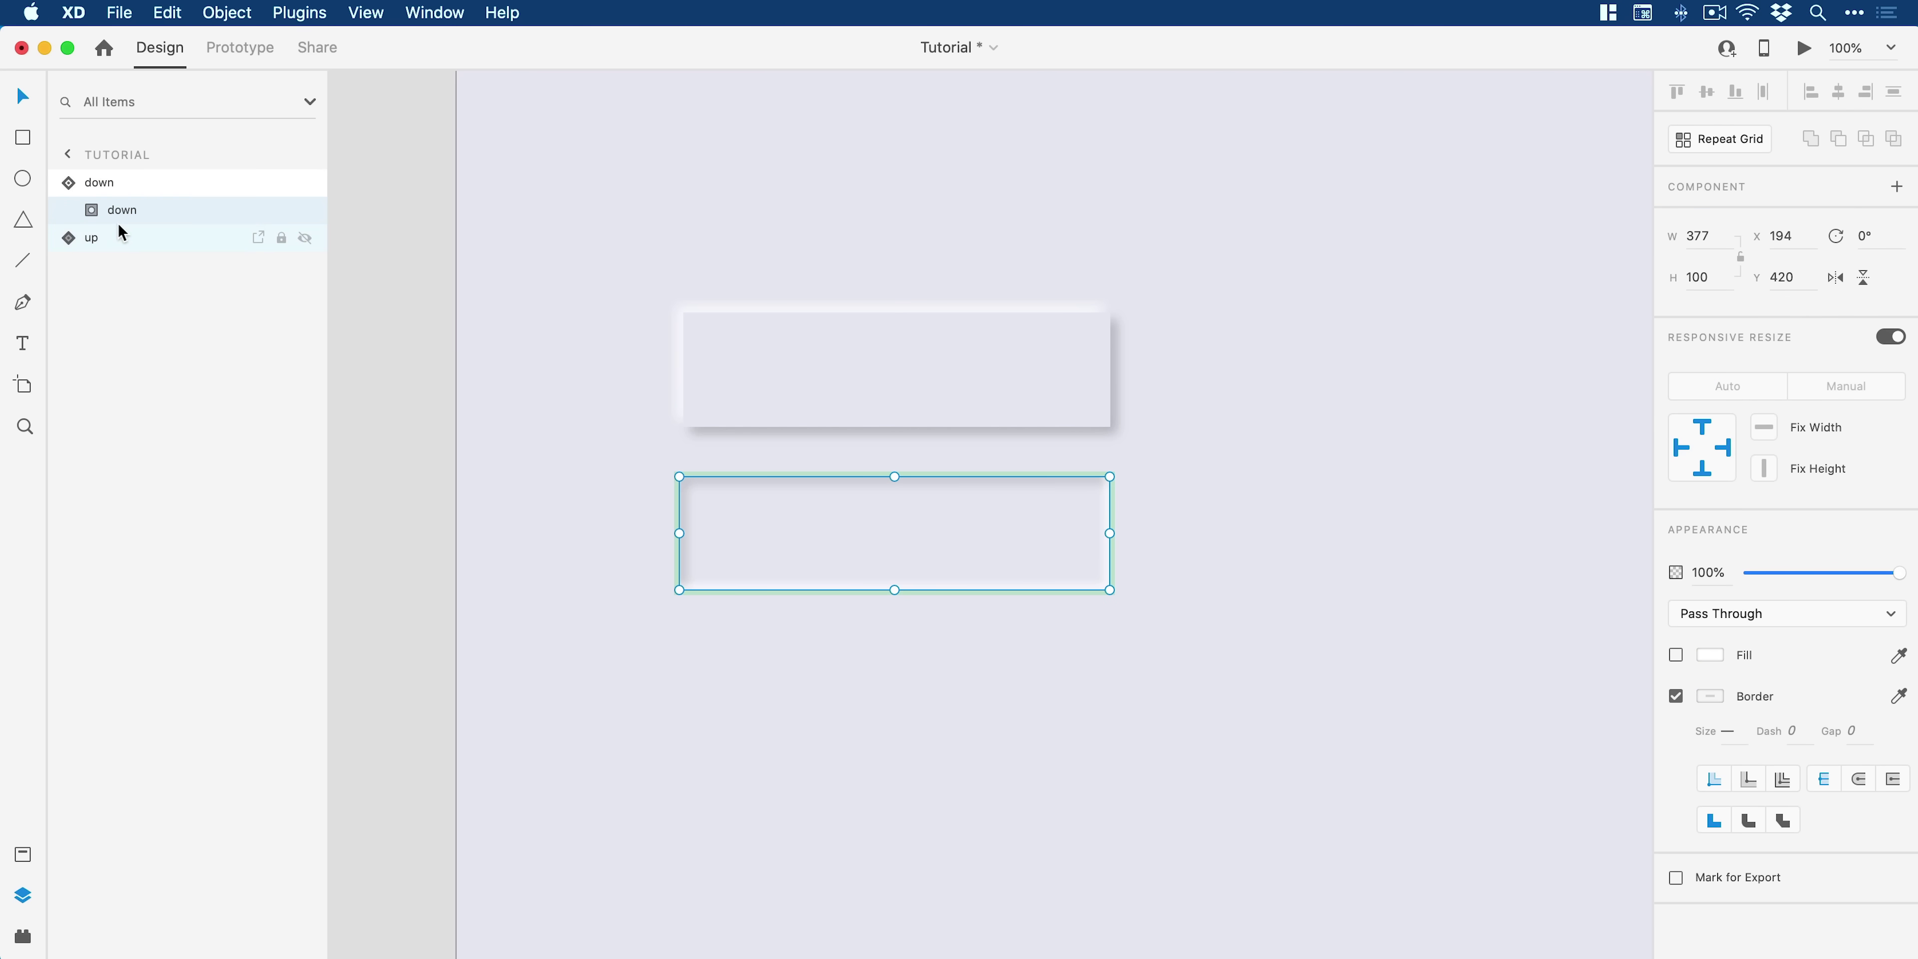
pyautogui.click(93, 210)
pyautogui.click(160, 235)
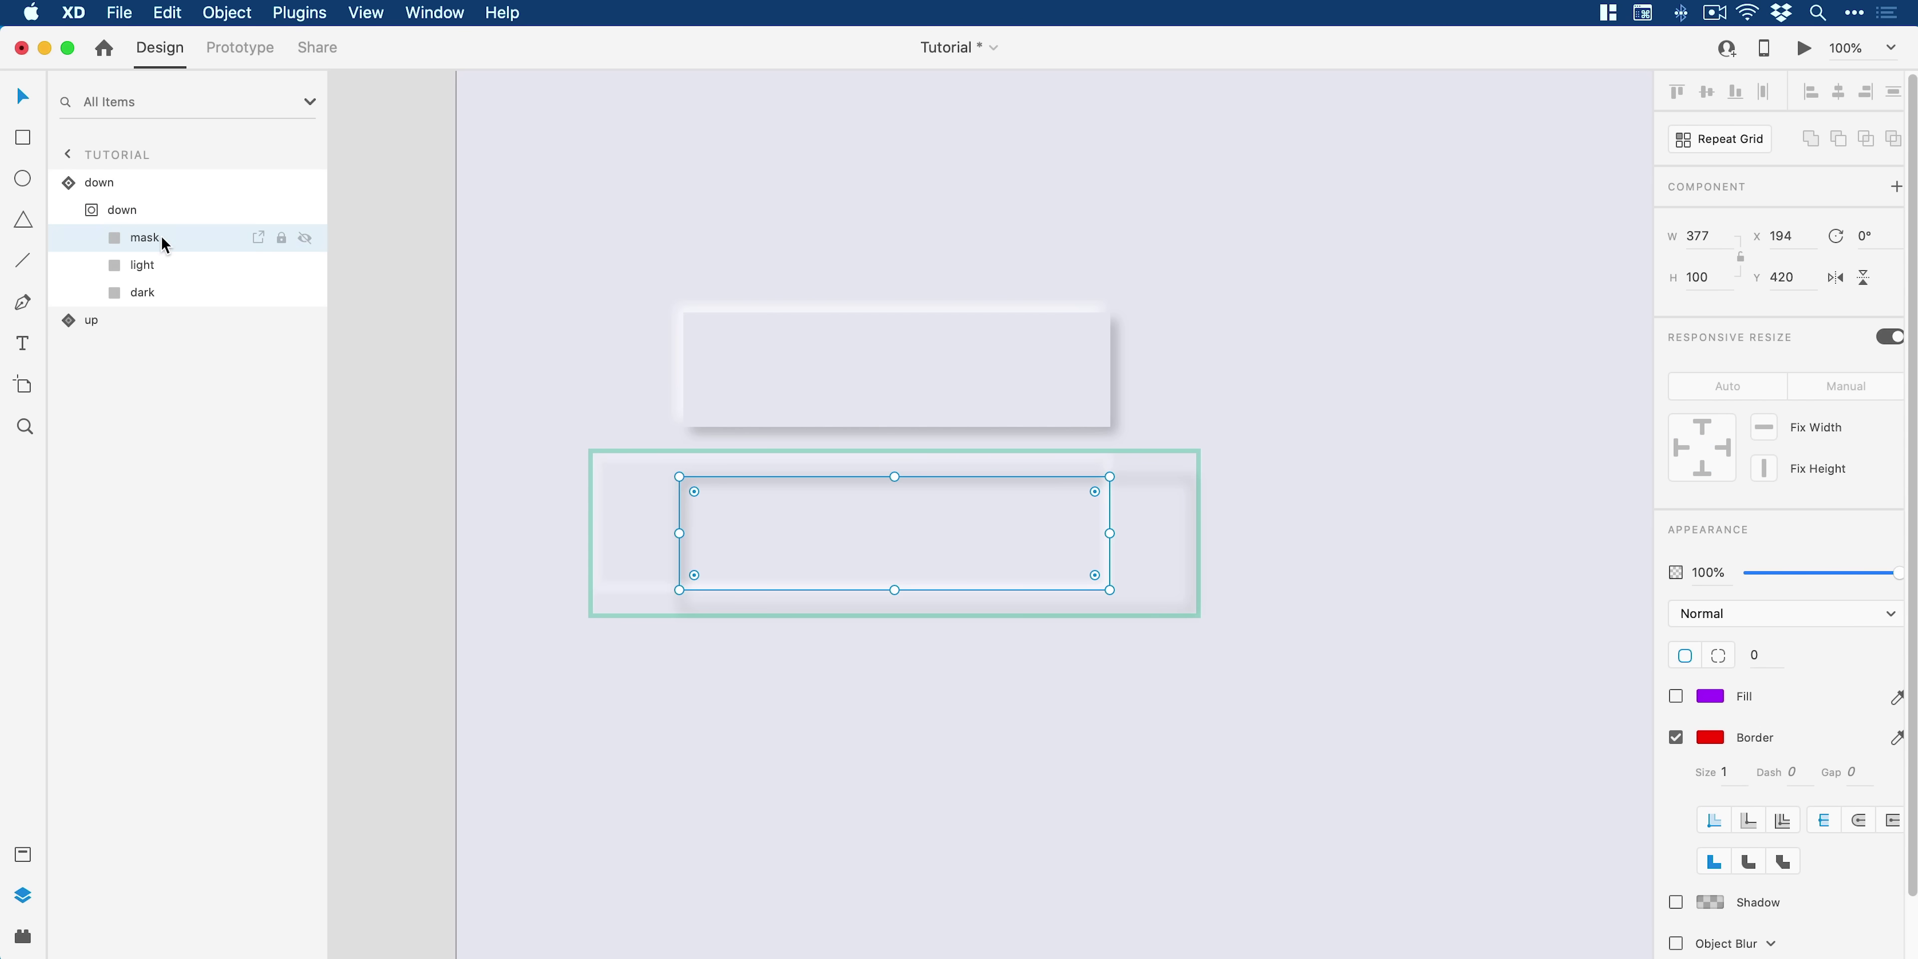
pyautogui.keyDown('shift'); pyautogui.click(163, 290); pyautogui.keyUp('shift')
pyautogui.click(1778, 650)
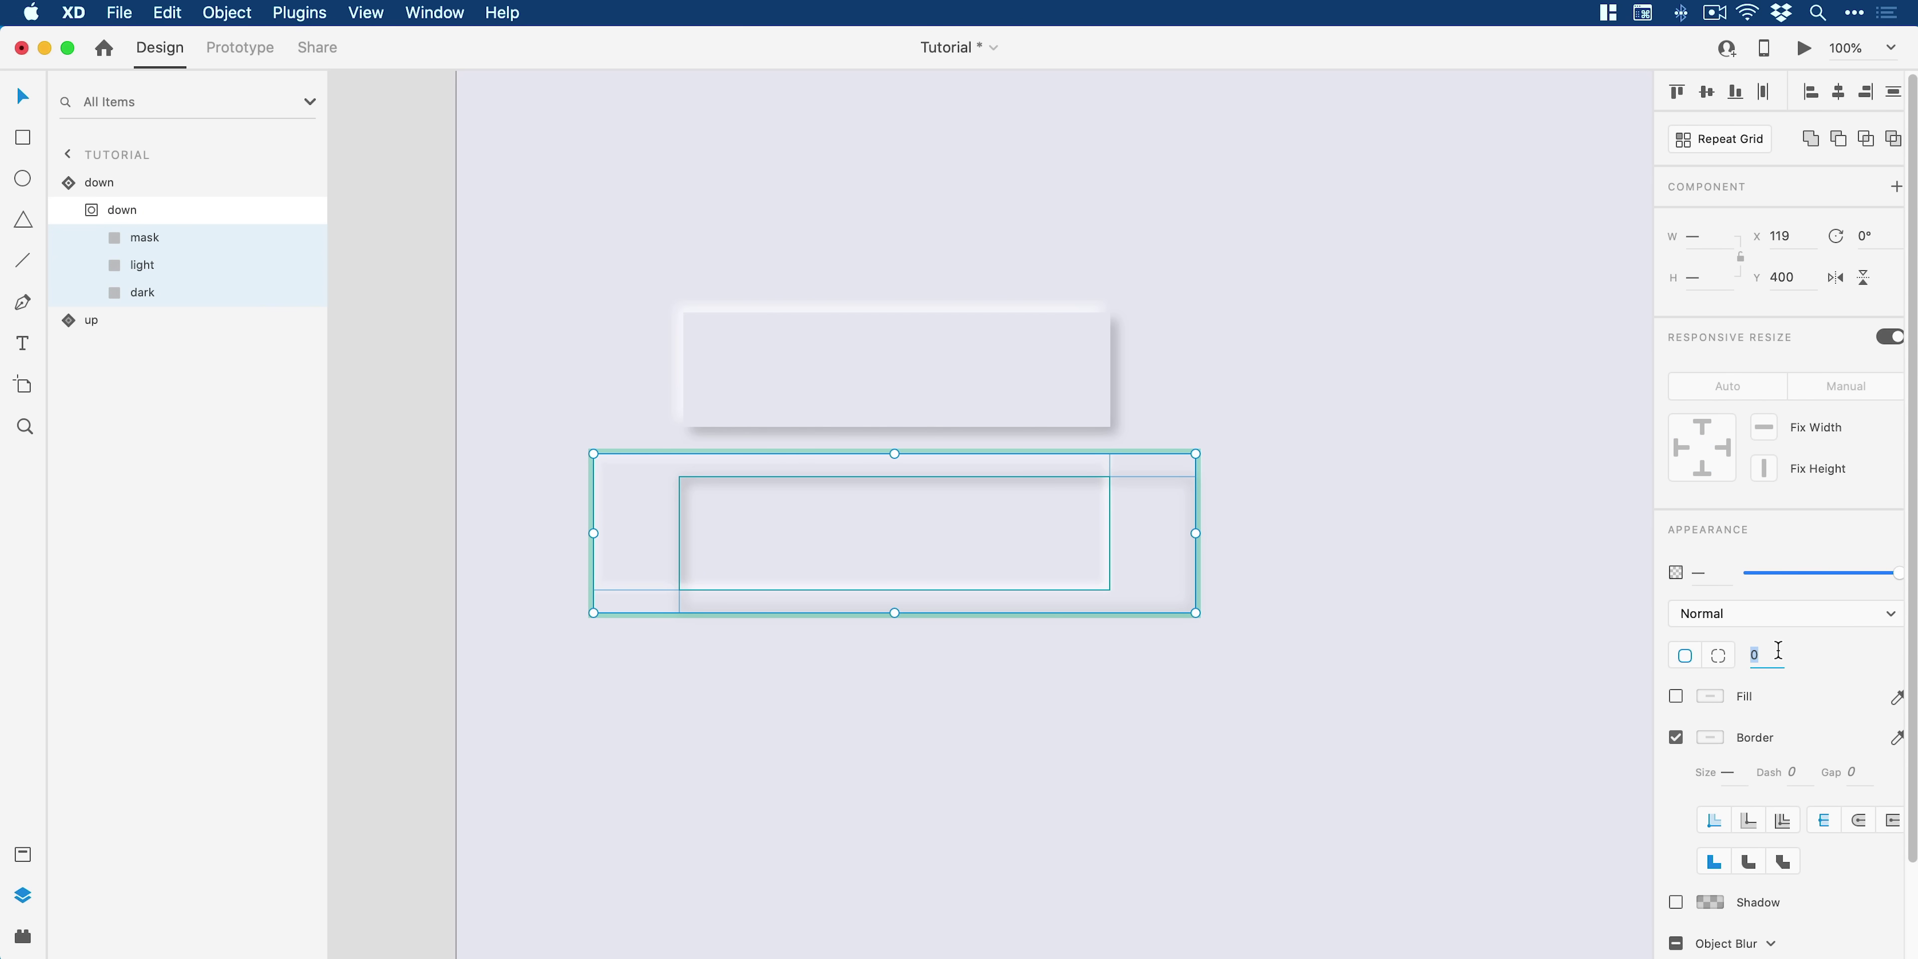
pyautogui.write('20')
pyautogui.press('Return')
# Step: Round the raised up button's light and dark layers to corner radius 20
pyautogui.click(1090, 352)
pyautogui.doubleClick(1090, 351)
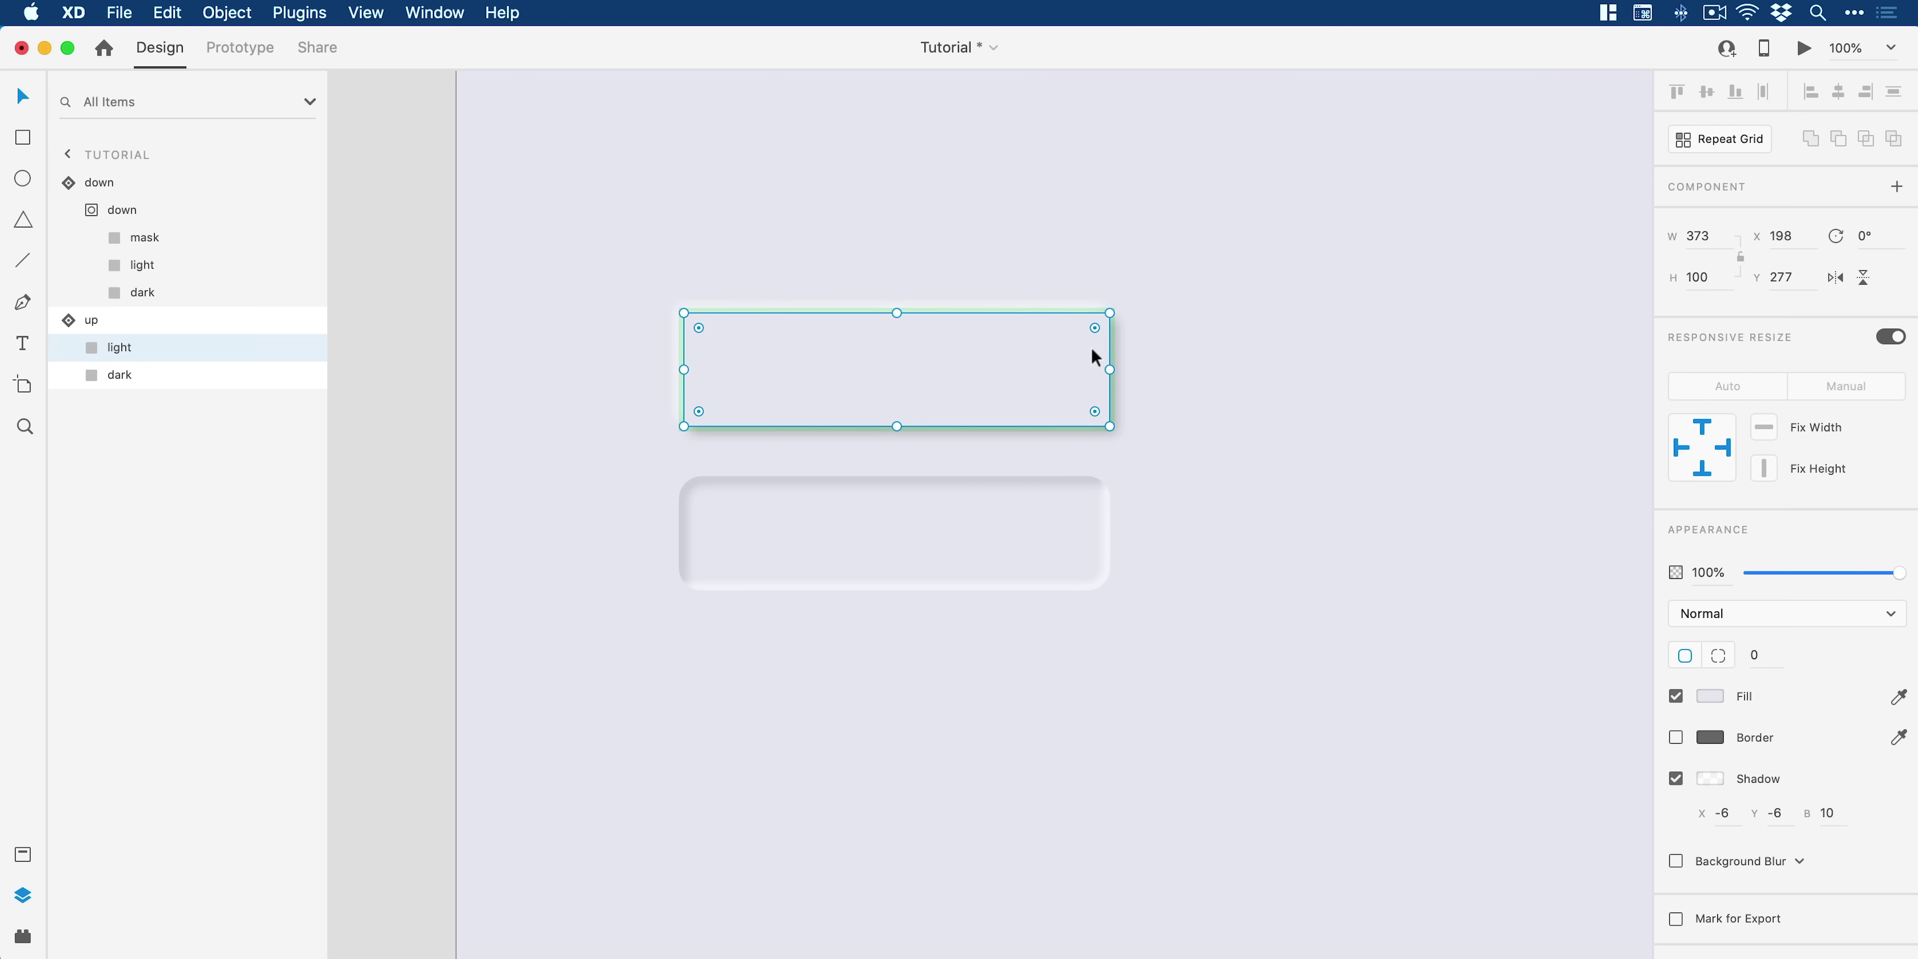
pyautogui.keyDown('shift'); pyautogui.click(205, 377); pyautogui.keyUp('shift')
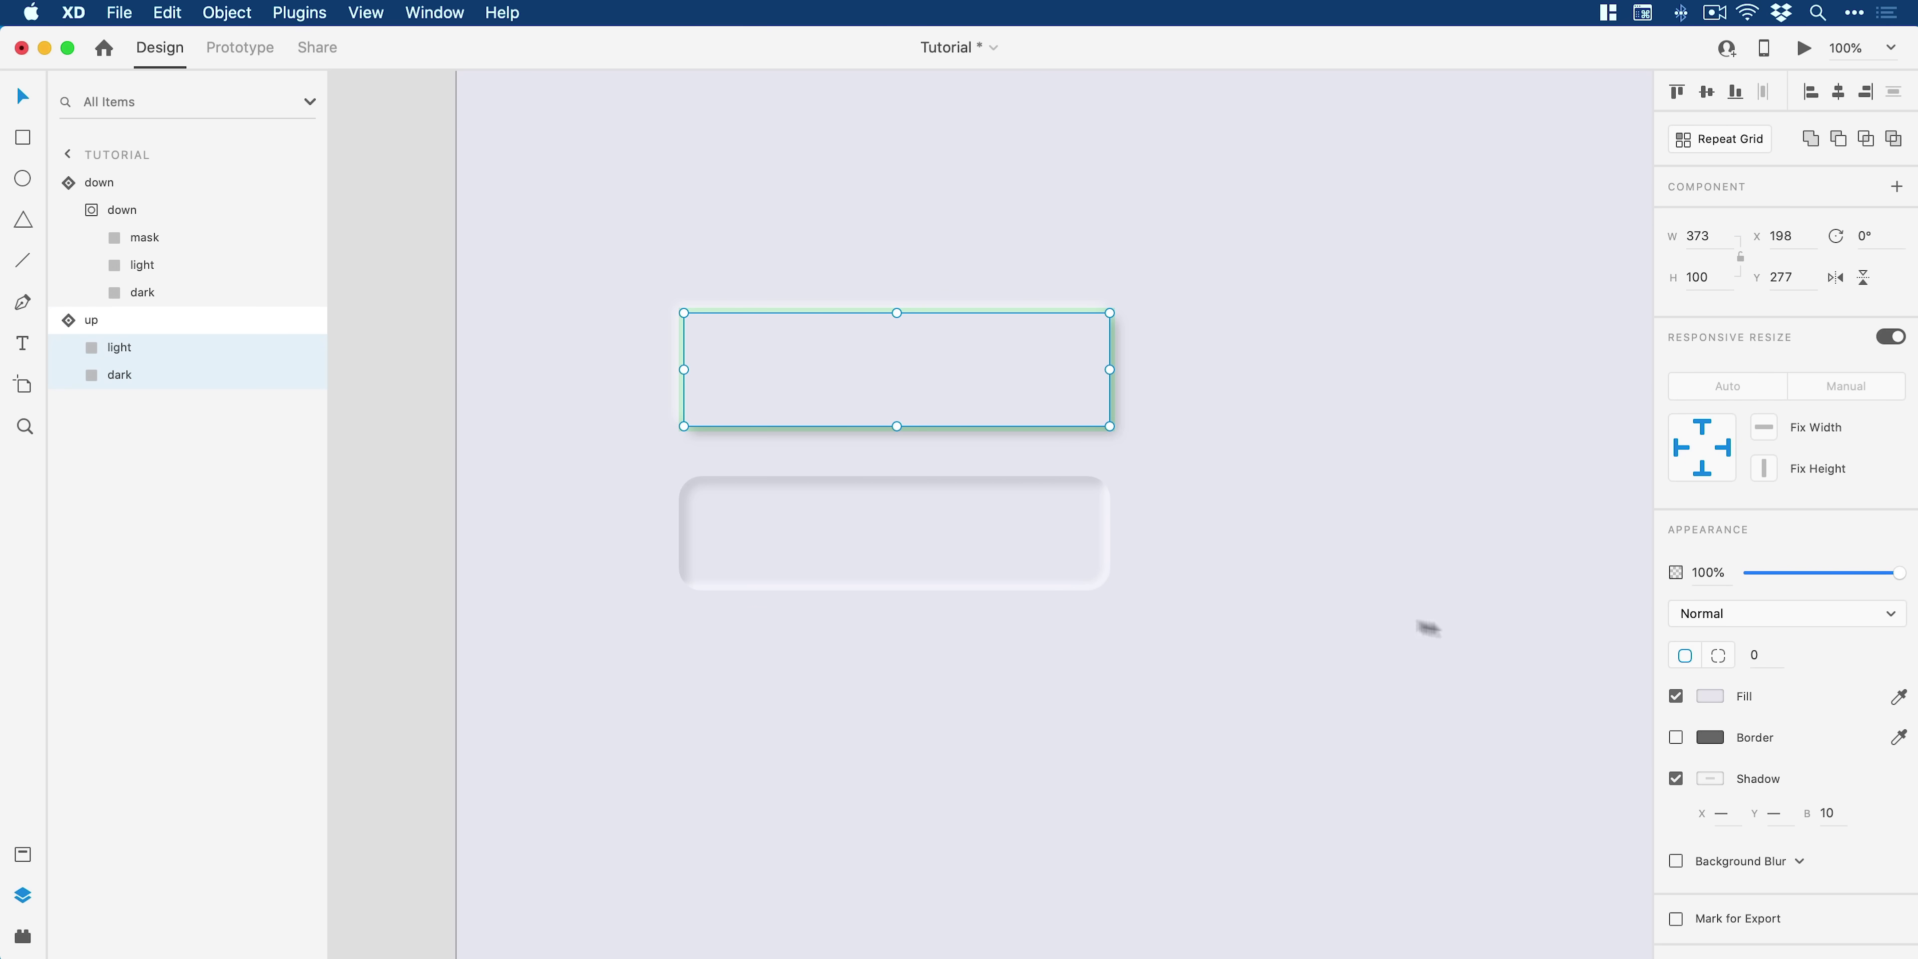
pyautogui.click(1768, 649)
pyautogui.write('20')
pyautogui.press('Return')
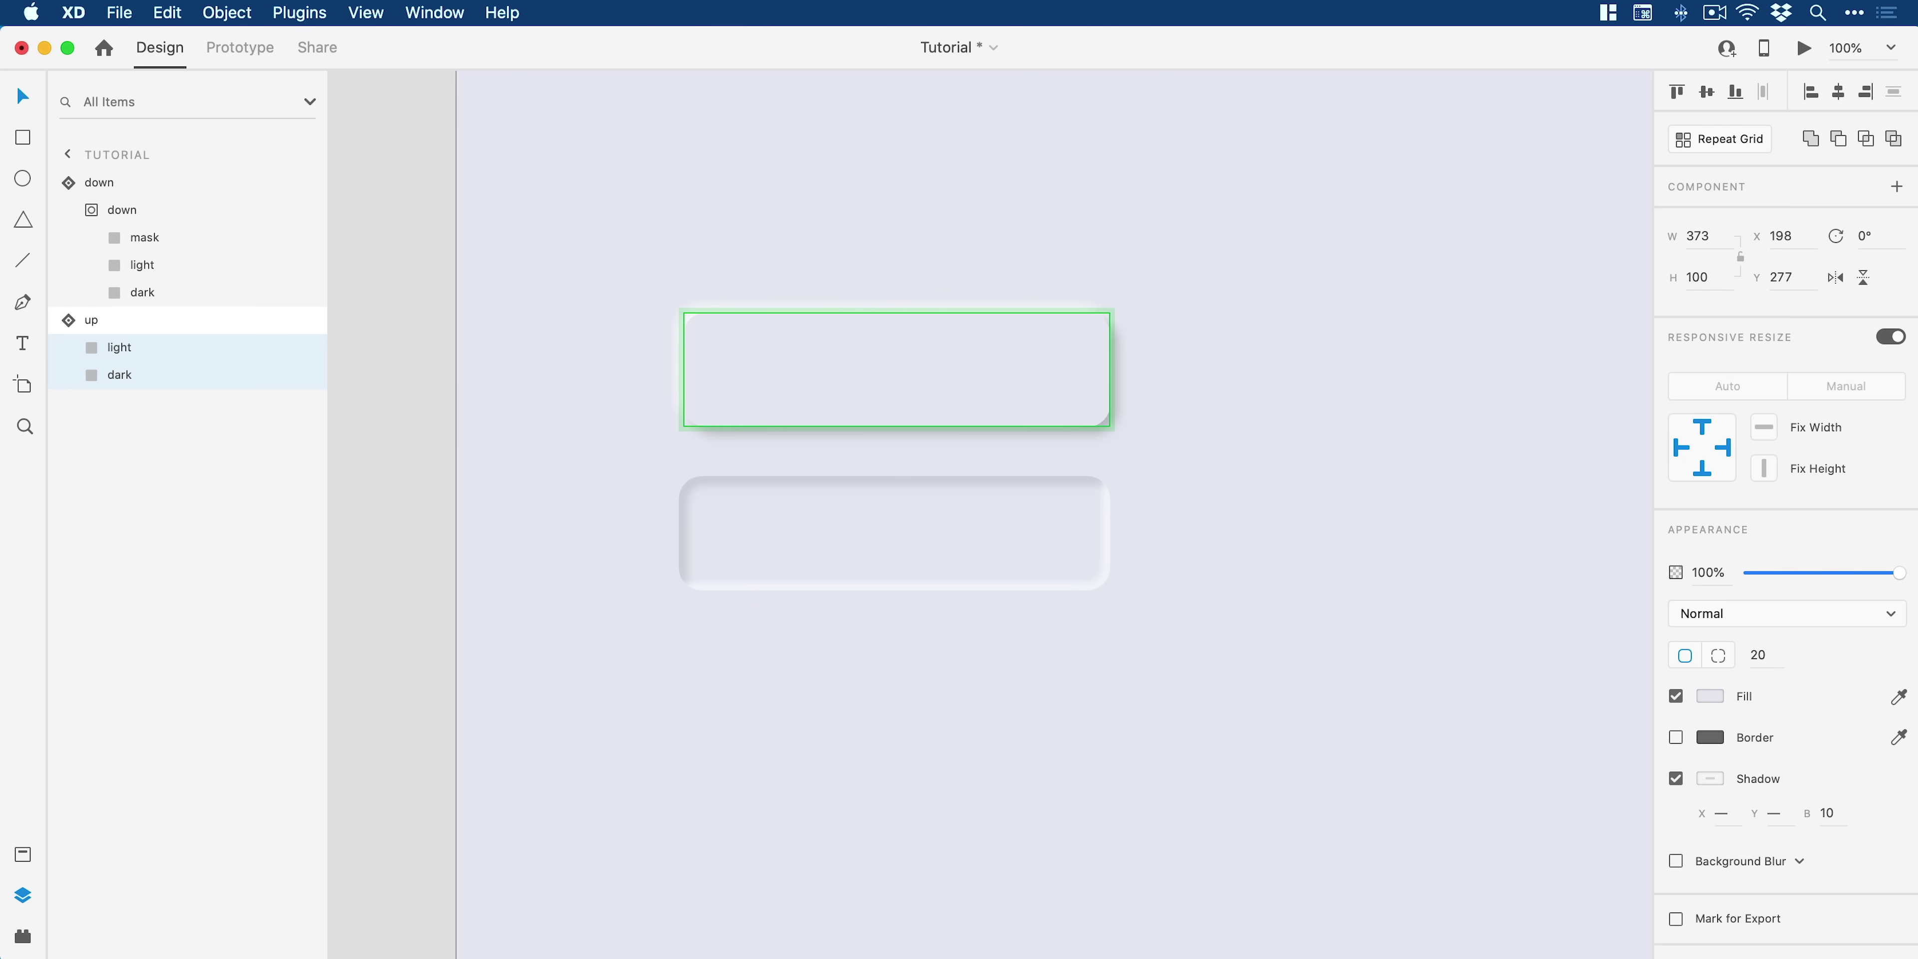
pyautogui.click(1374, 522)
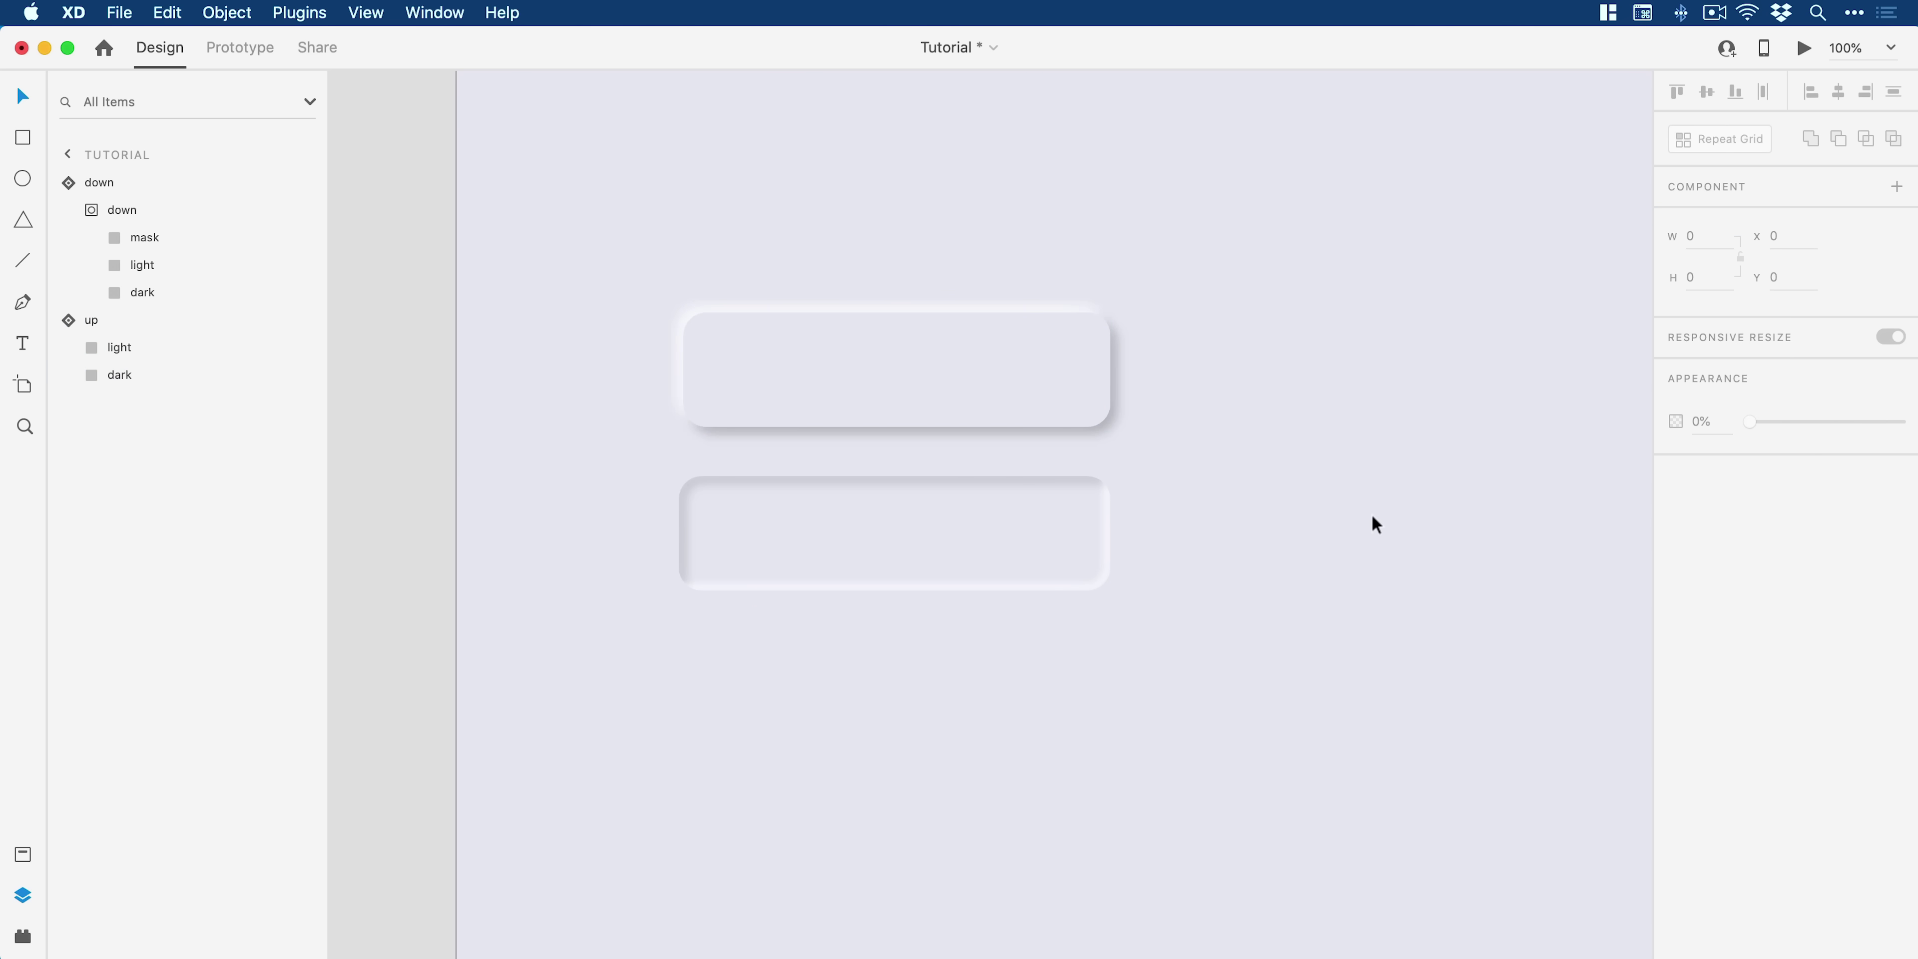
pyautogui.press('super+0')
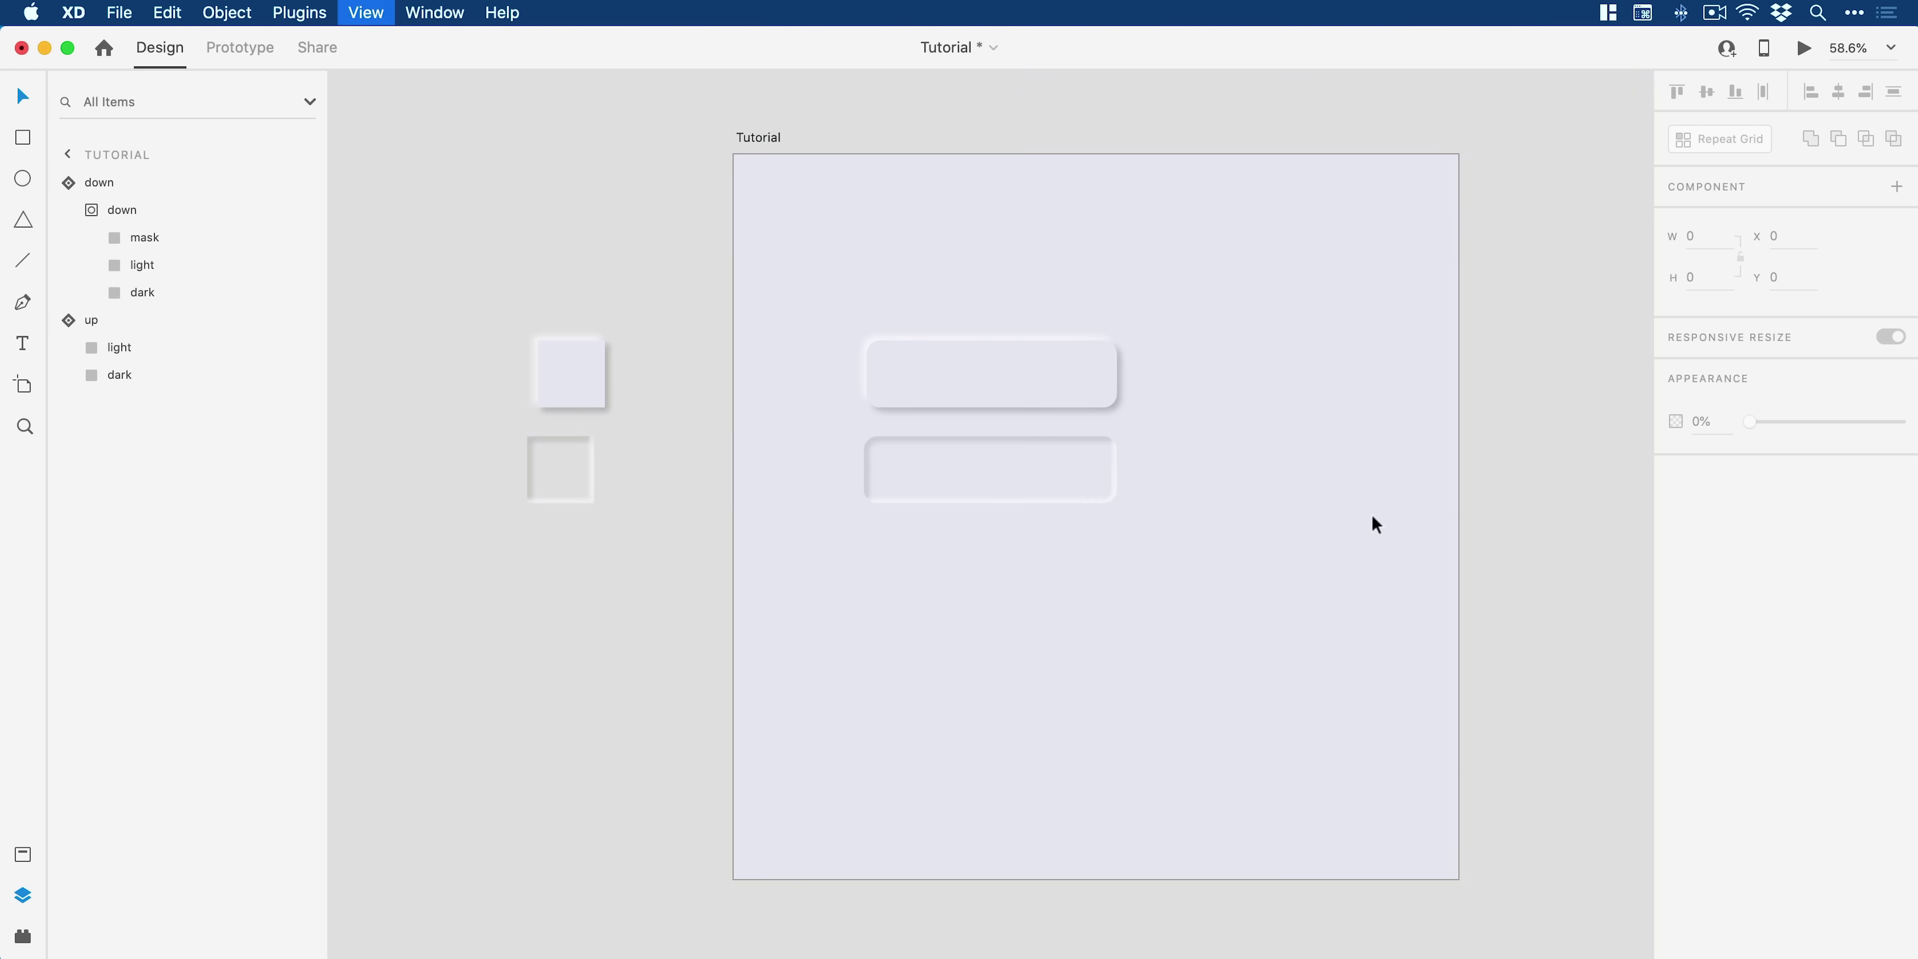